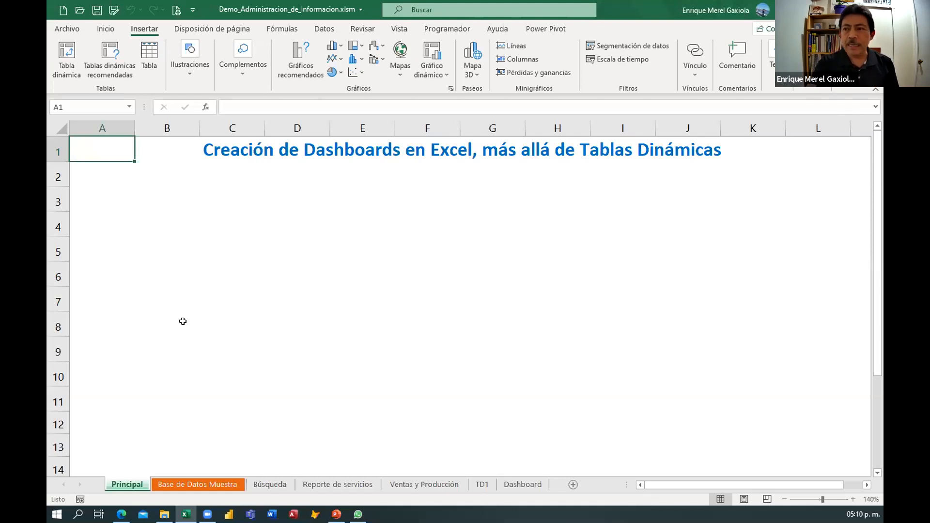
# Reveal the agenda lines one by one on the Principal sheet with the presentation macro shortcuts.
pyautogui.hotkey('ctrl', 'q')
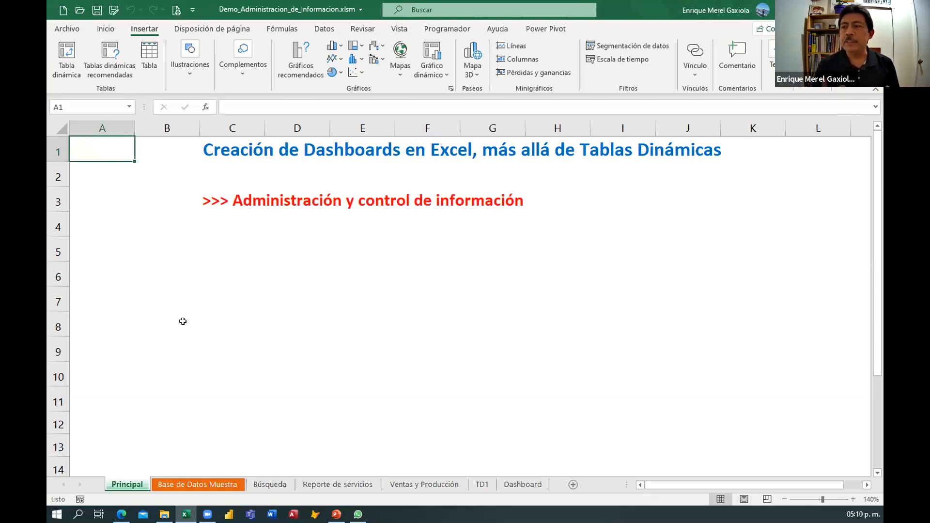
pyautogui.hotkey('ctrl', 'q')
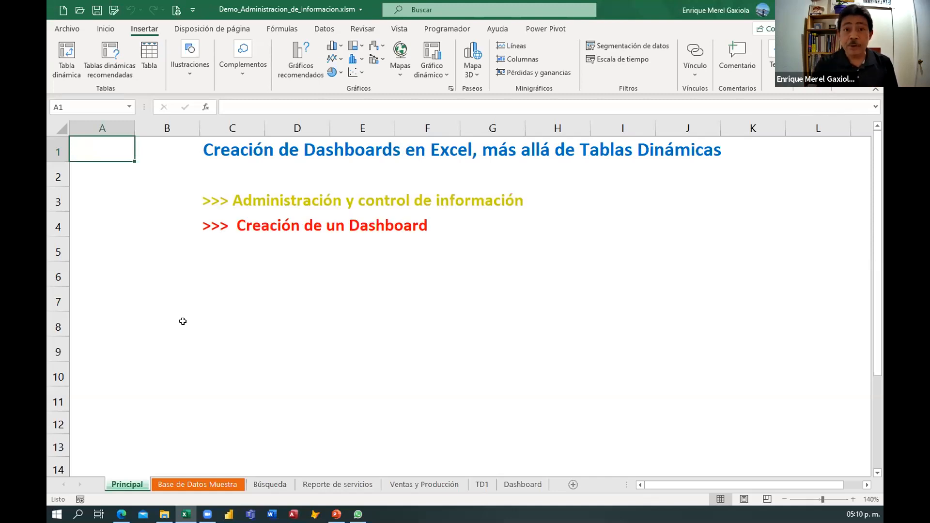
pyautogui.hotkey('ctrl', 'q')
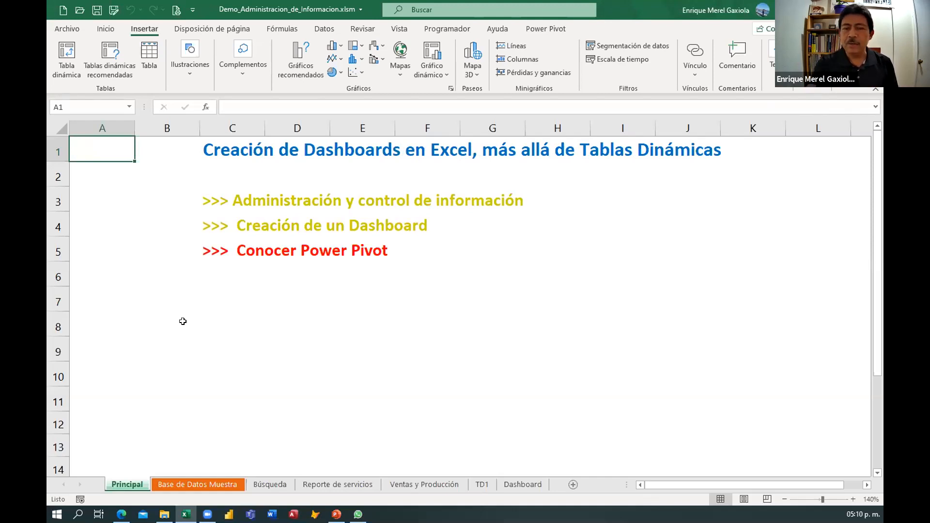
pyautogui.hotkey('ctrl', 'q')
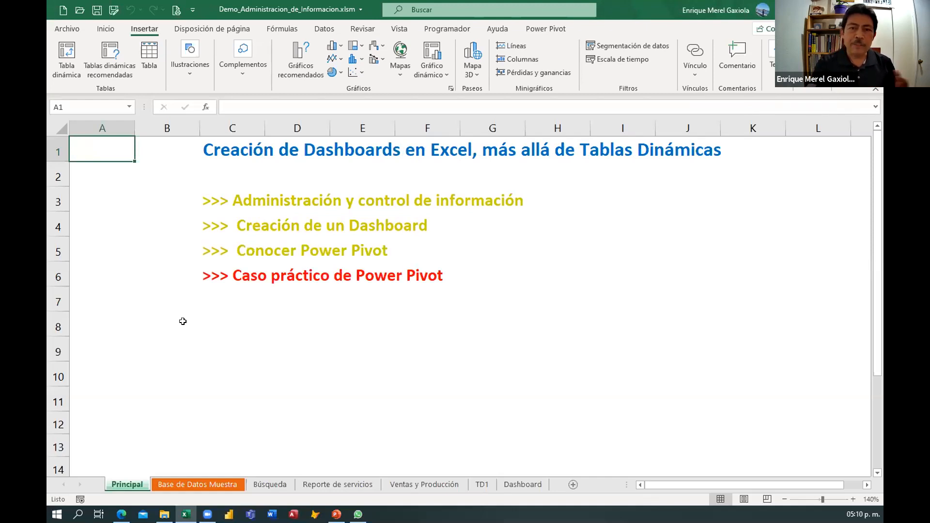
pyautogui.hotkey('ctrl', 'q')
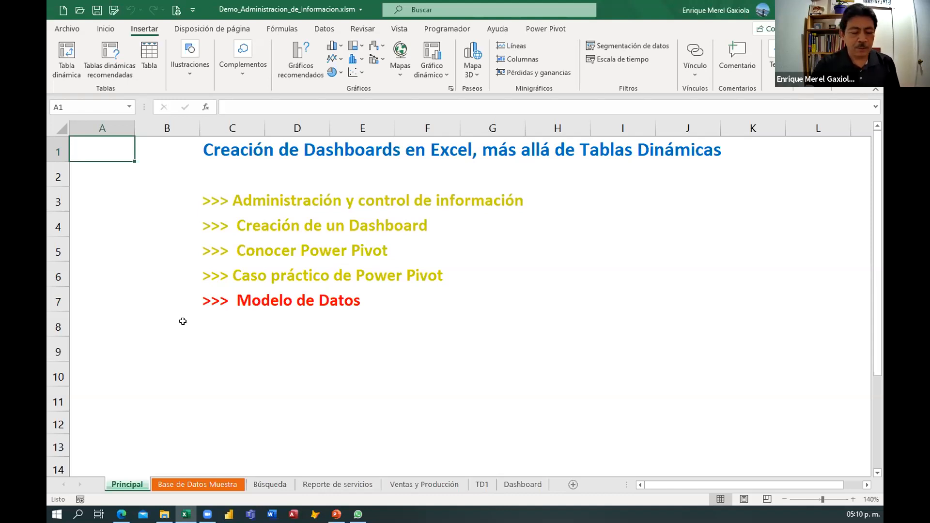
pyautogui.hotkey('ctrl', 'm')
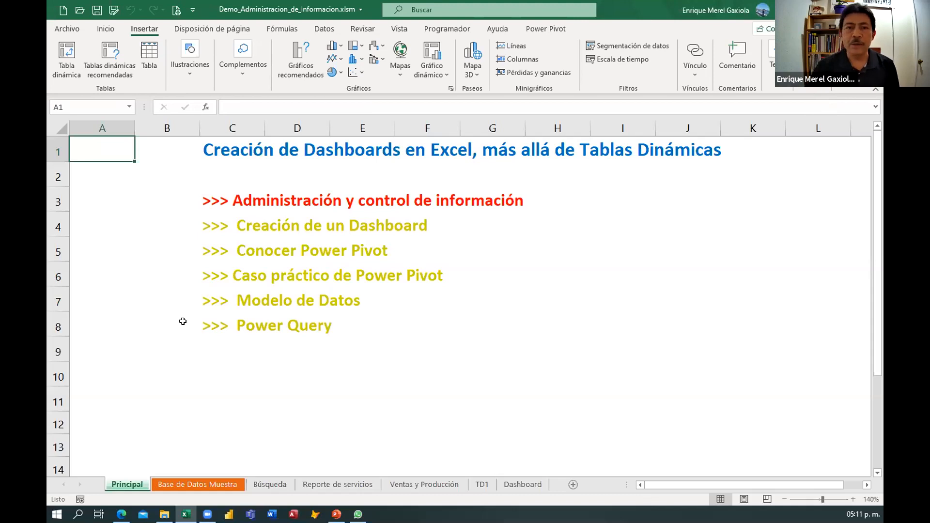
# Open the Base de Datos Muestra sheet and examine the sales table's columns and rows.
pyautogui.click(201, 484)
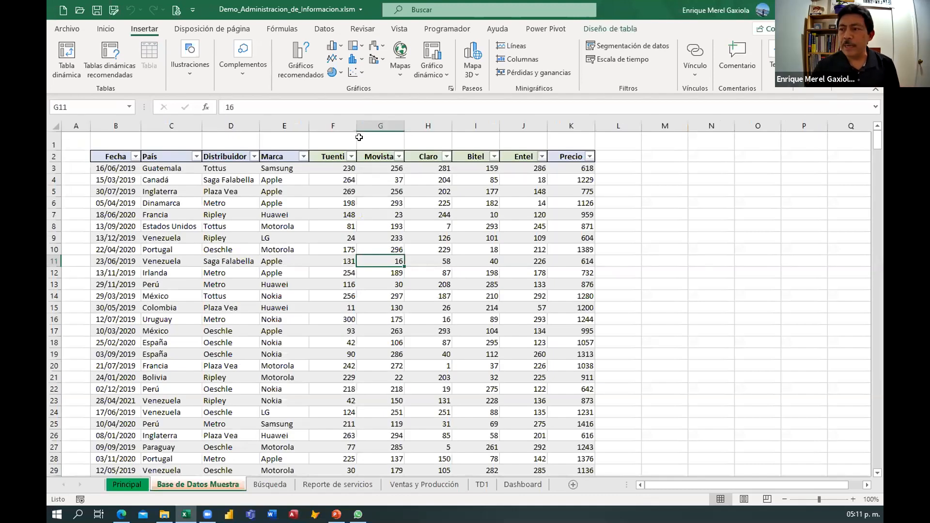
pyautogui.moveTo(333, 142); pyautogui.dragTo(321, 343)
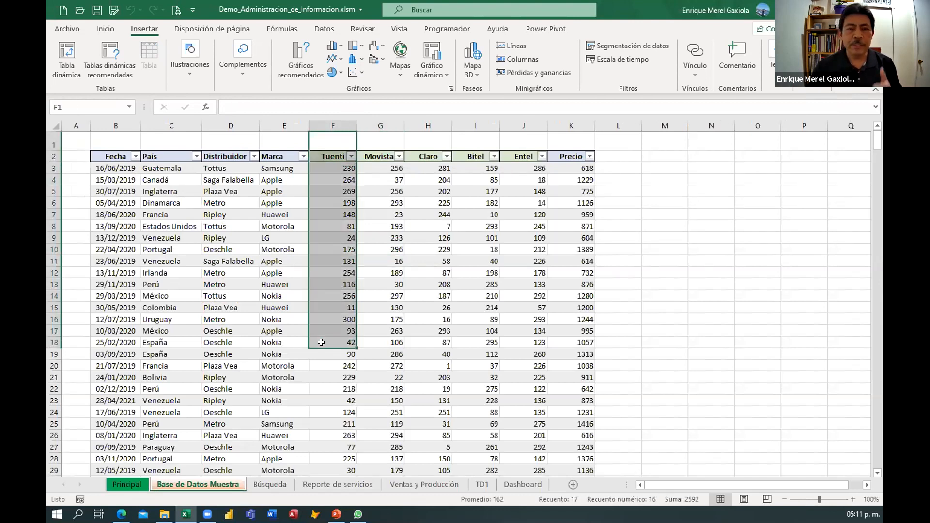
pyautogui.moveTo(166, 147); pyautogui.dragTo(157, 286)
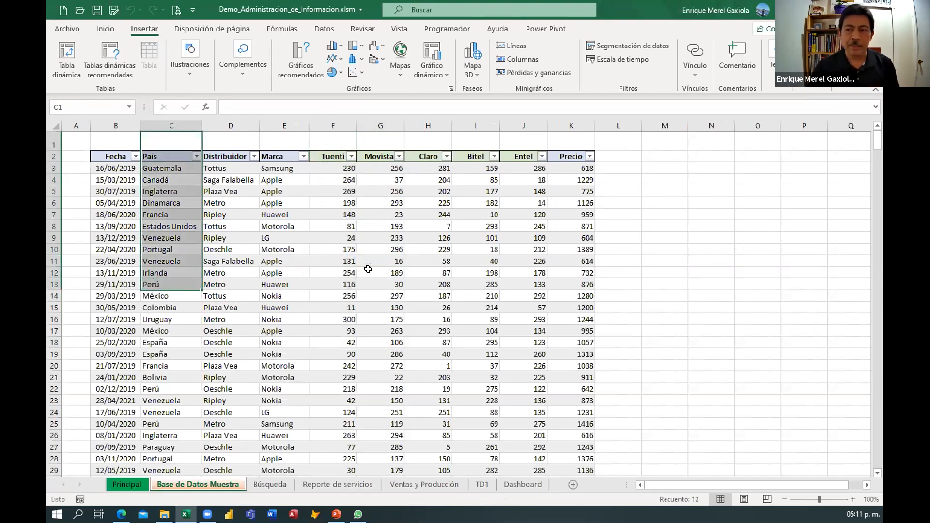
pyautogui.moveTo(101, 191); pyautogui.dragTo(577, 187)
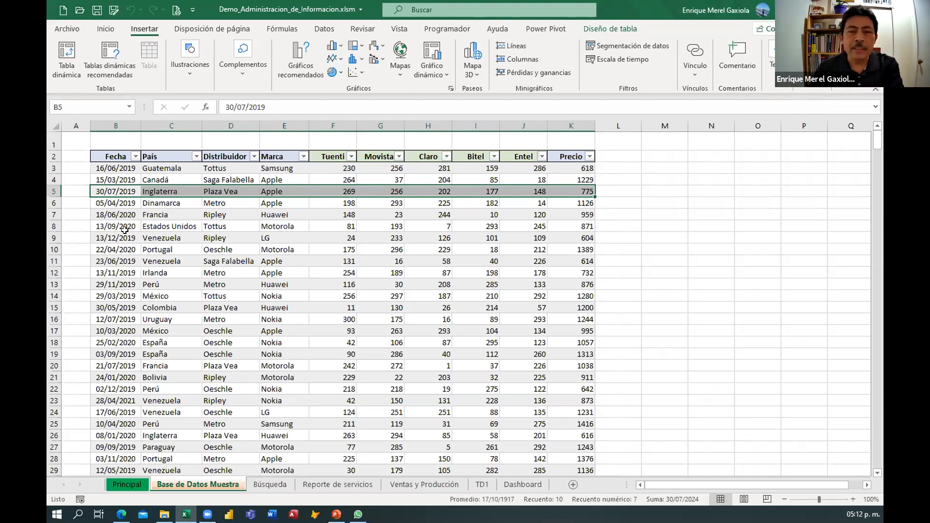
pyautogui.click(152, 270)
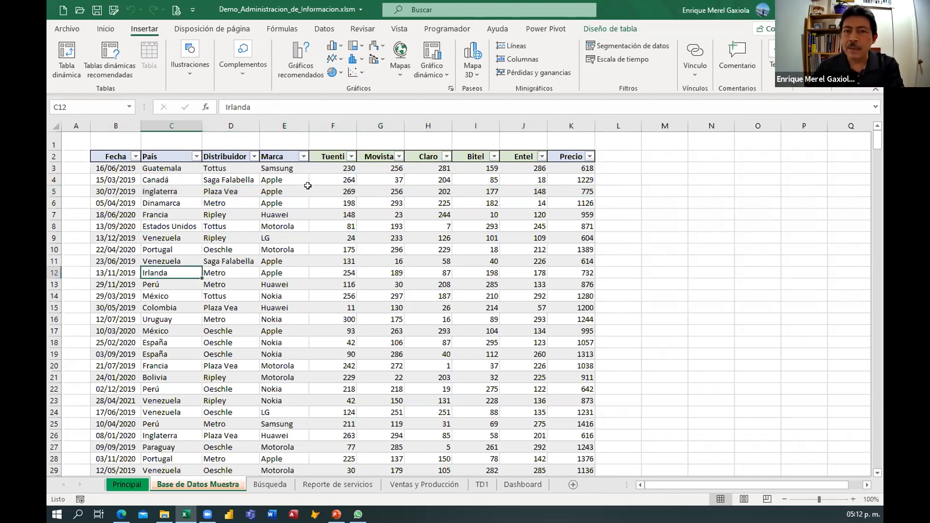
# Insert a new table column before the Tuenti column.
pyautogui.click(330, 125)
pyautogui.rightClick(330, 125)
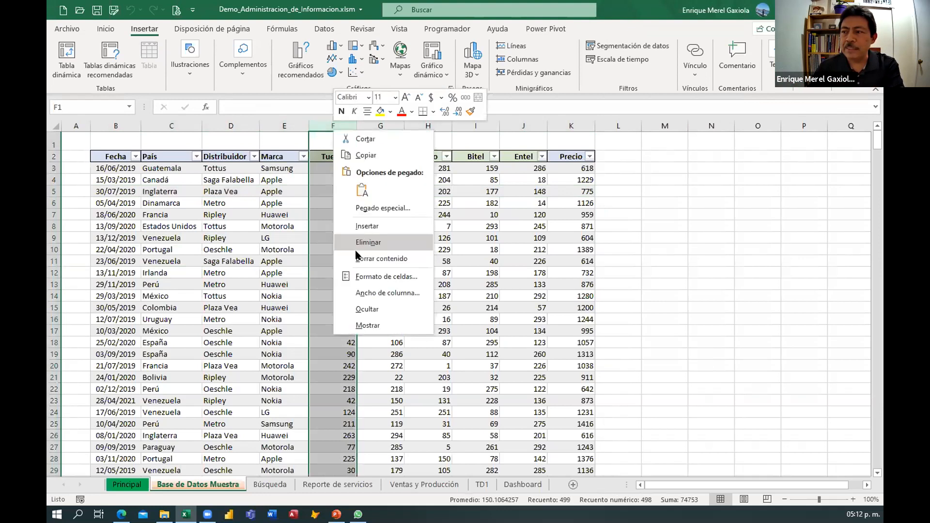
pyautogui.press('Return')
pyautogui.click(275, 273)
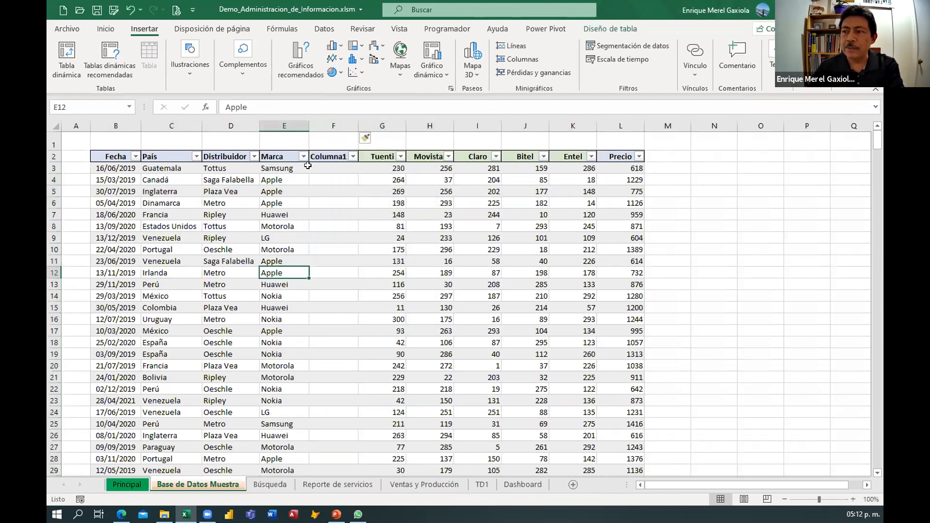
# Select the new column's header and the table's data blocks to examine them.
pyautogui.click(326, 156)
pyautogui.moveTo(121, 156); pyautogui.dragTo(271, 354)
pyautogui.moveTo(378, 156); pyautogui.dragTo(573, 319)
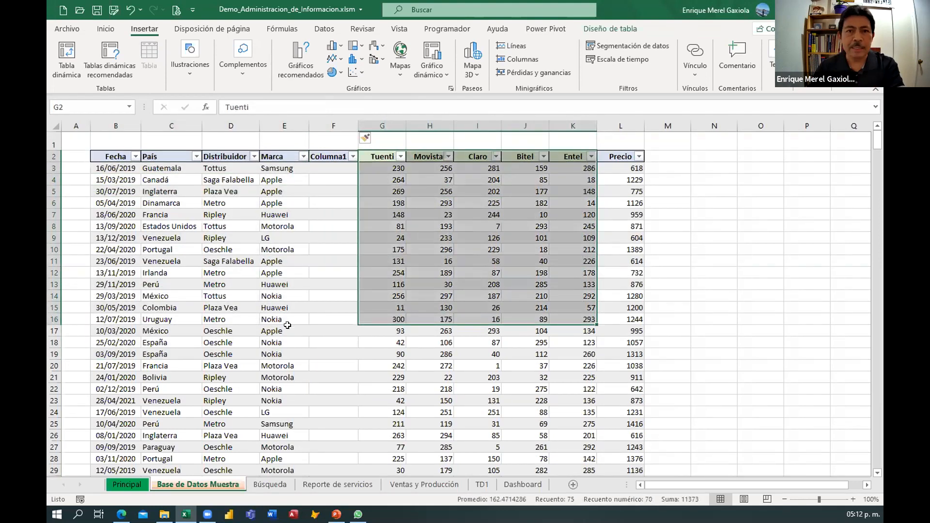
pyautogui.click(251, 284)
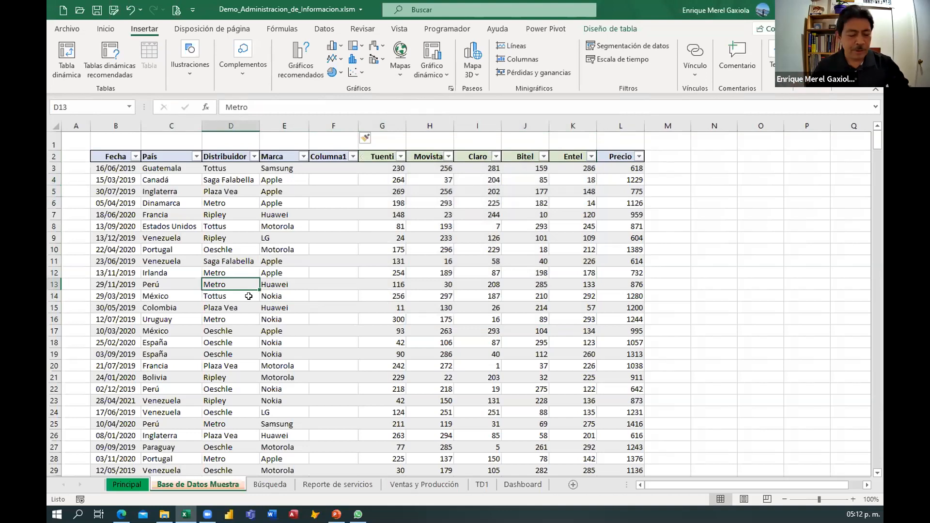
# Undo the column insertion.
pyautogui.hotkey('ctrl', 'z')
pyautogui.click(248, 296)
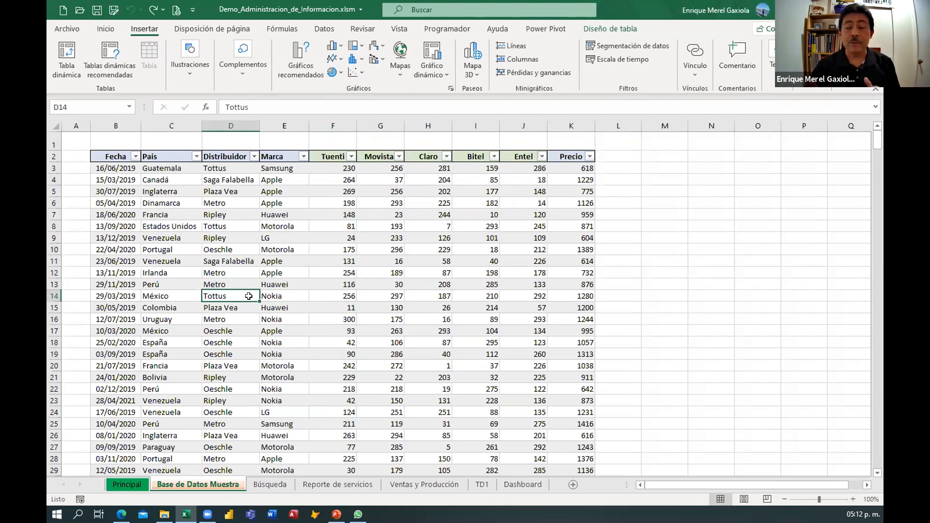
# Select the table's header row and a large block of data rows to examine them.
pyautogui.moveTo(109, 153); pyautogui.dragTo(572, 157)
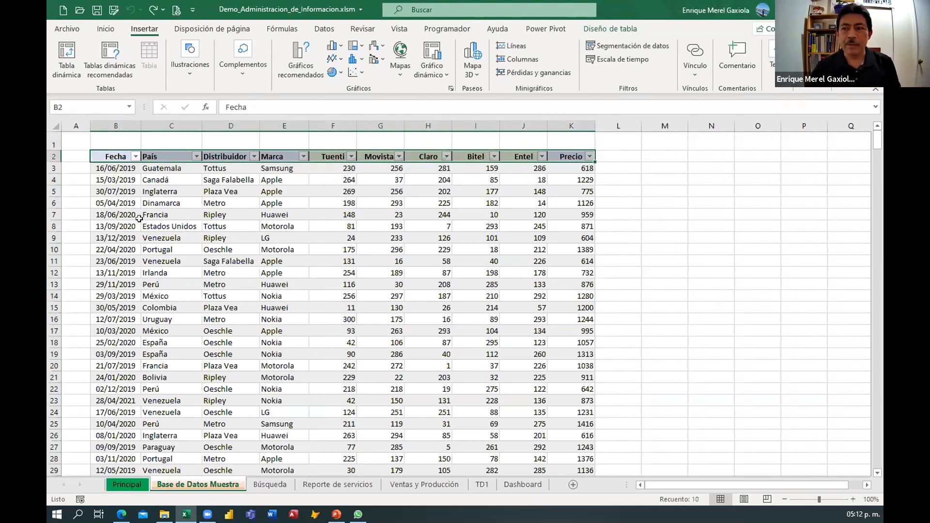
pyautogui.moveTo(116, 158); pyautogui.dragTo(528, 439)
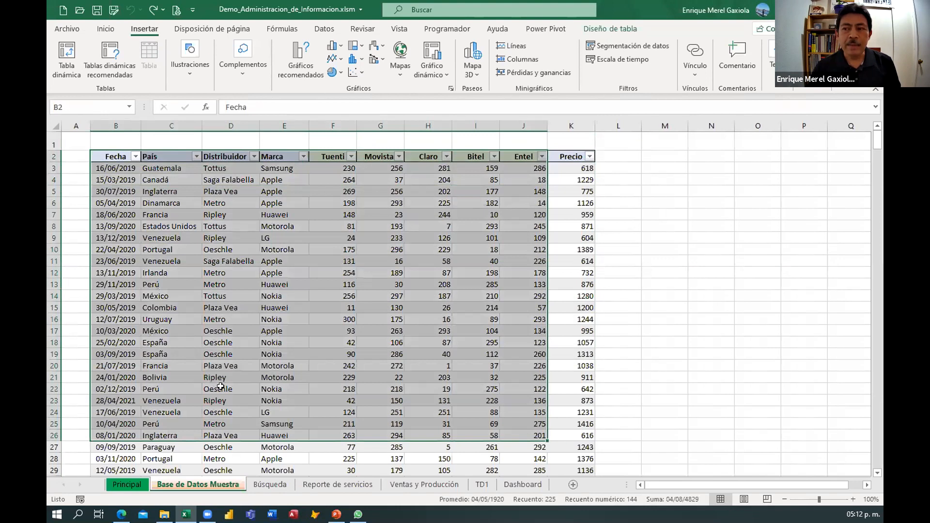
pyautogui.click(231, 371)
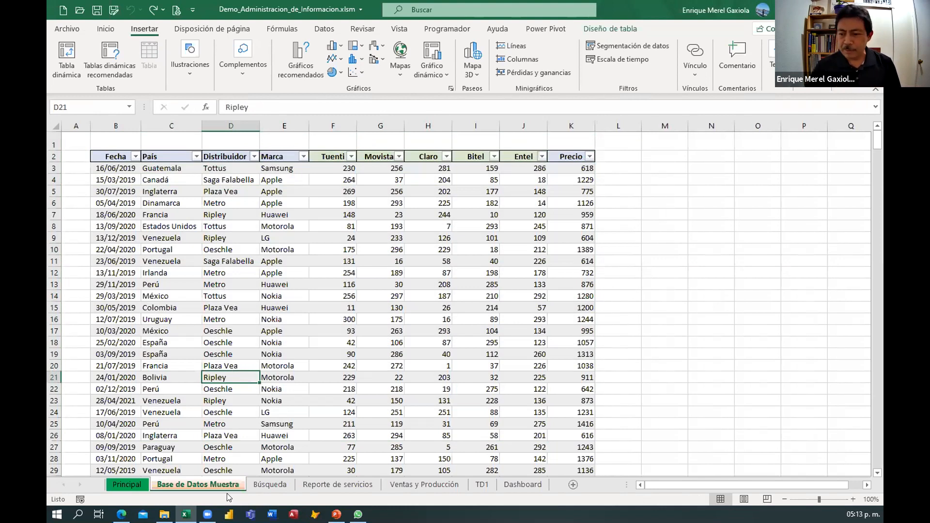
# Open the Búsqueda sheet and examine the product list with its Clave, Marca and Precio columns.
pyautogui.click(271, 485)
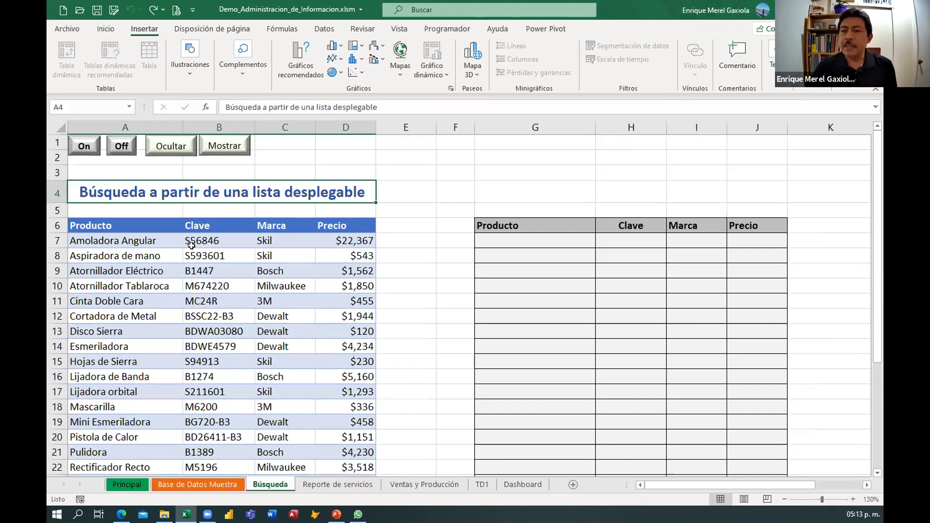
pyautogui.moveTo(97, 225); pyautogui.dragTo(325, 379)
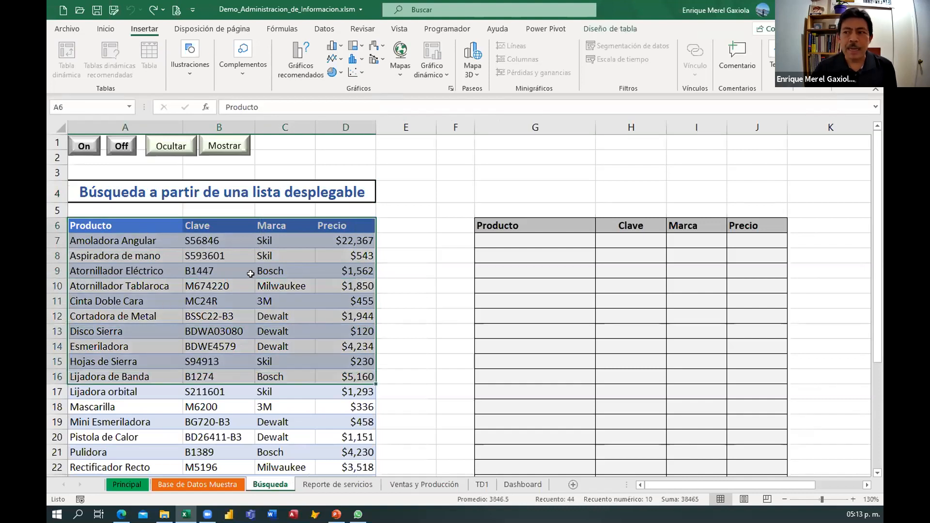
pyautogui.click(221, 298)
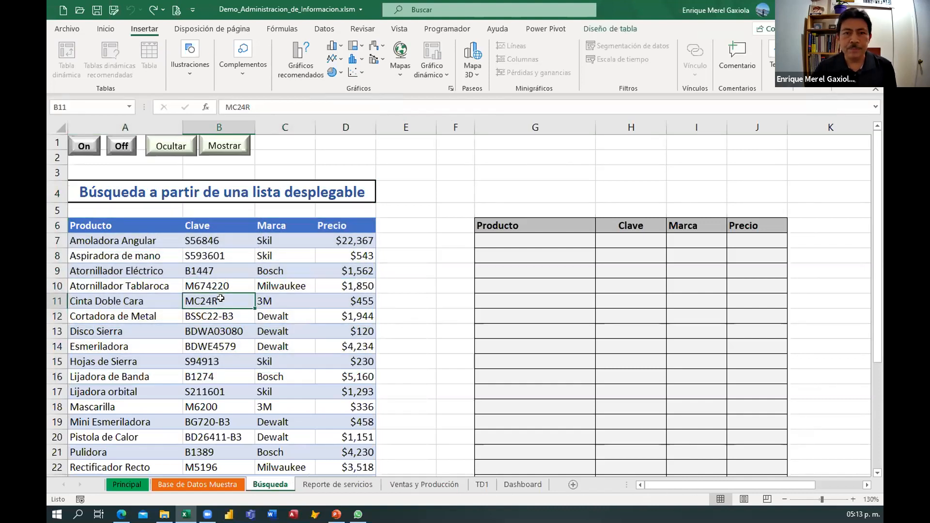
# Pick Atornillador Eléctrico from the Producto drop-down in the first row of the lookup table.
pyautogui.click(516, 242)
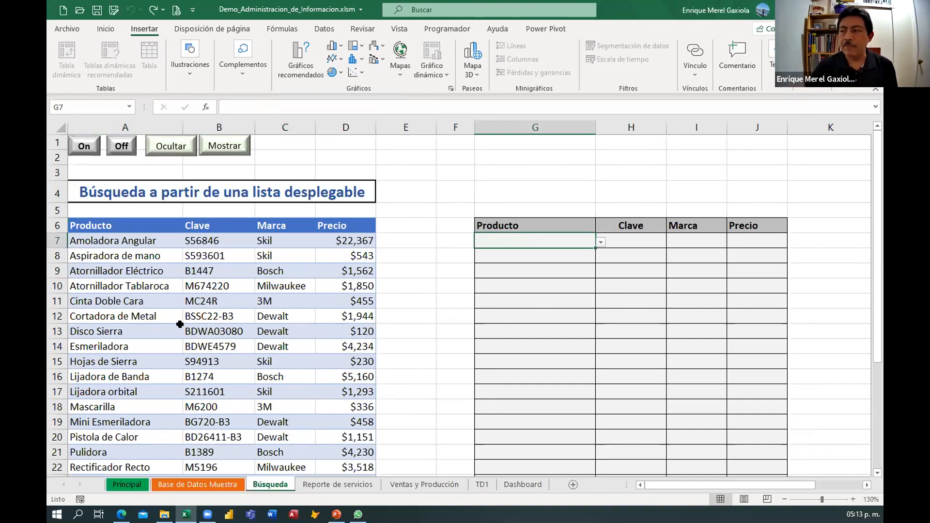
pyautogui.click(600, 242)
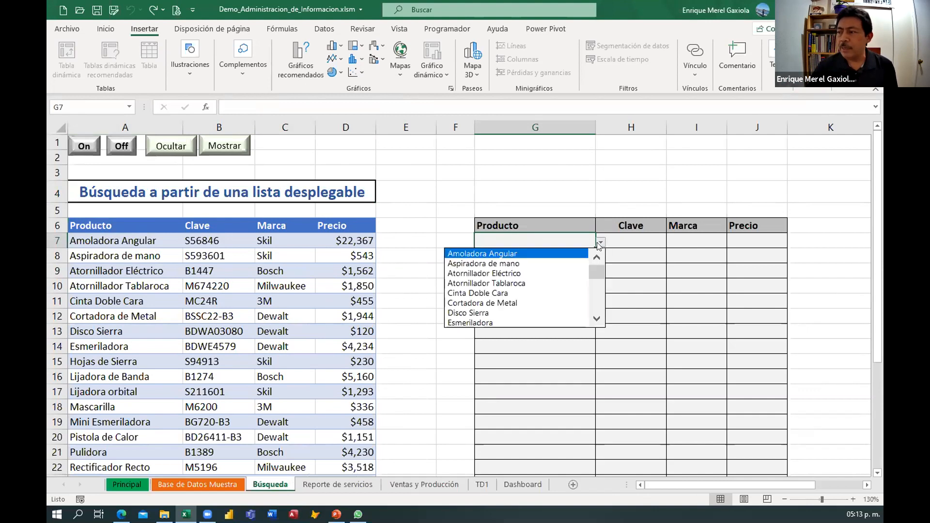
pyautogui.click(466, 275)
# Compare the looked-up Clave, Marca and Precio with the product's row in the source list.
pyautogui.moveTo(109, 271); pyautogui.dragTo(346, 272)
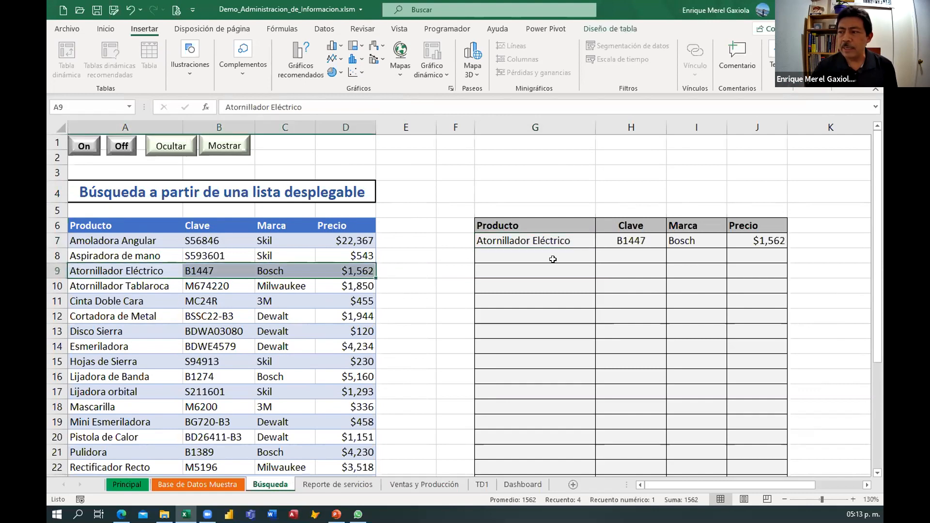
pyautogui.click(634, 242)
pyautogui.click(710, 240)
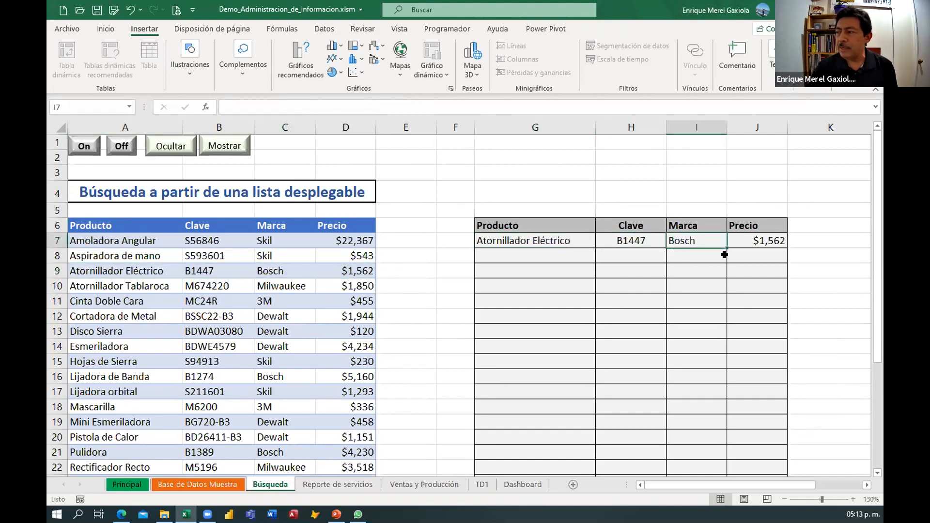
pyautogui.press('Right')
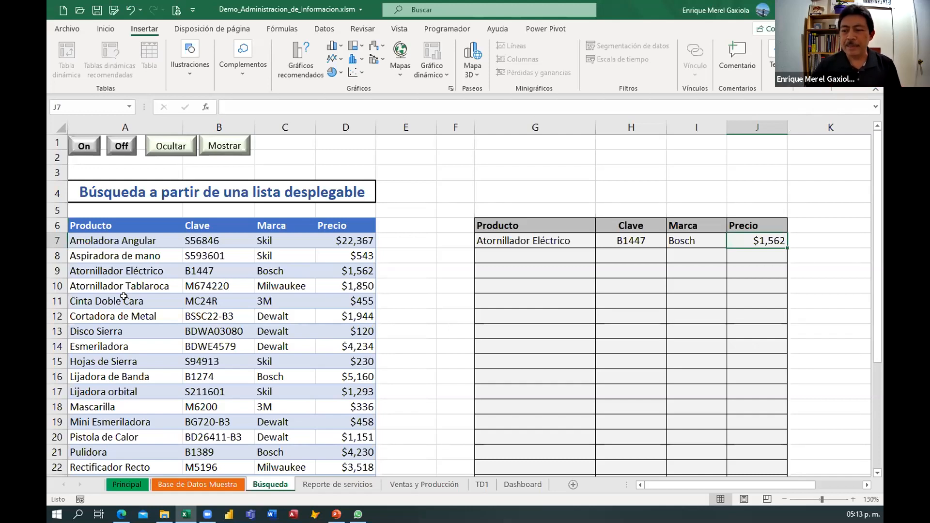
# Open the Reporte de servicios sheet and enter folio 1 in the first report row.
pyautogui.click(338, 486)
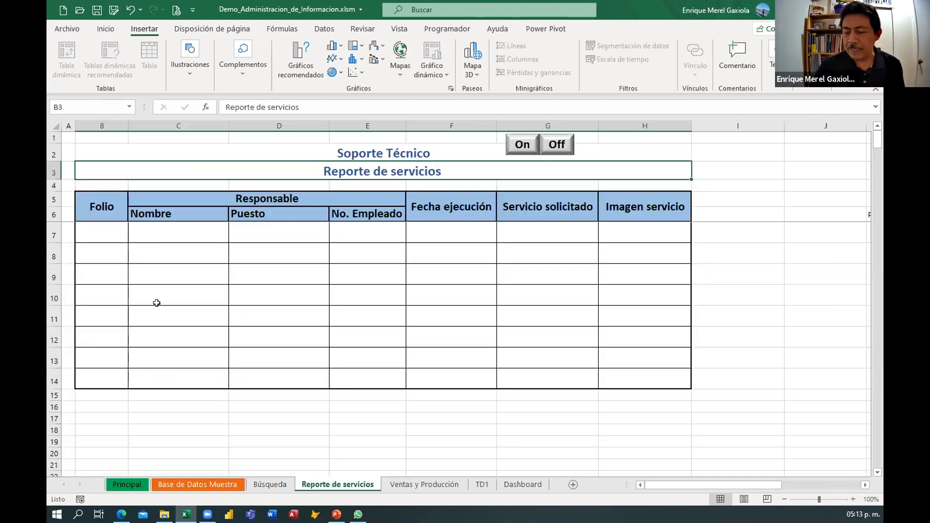
pyautogui.click(86, 228)
pyautogui.click(387, 176)
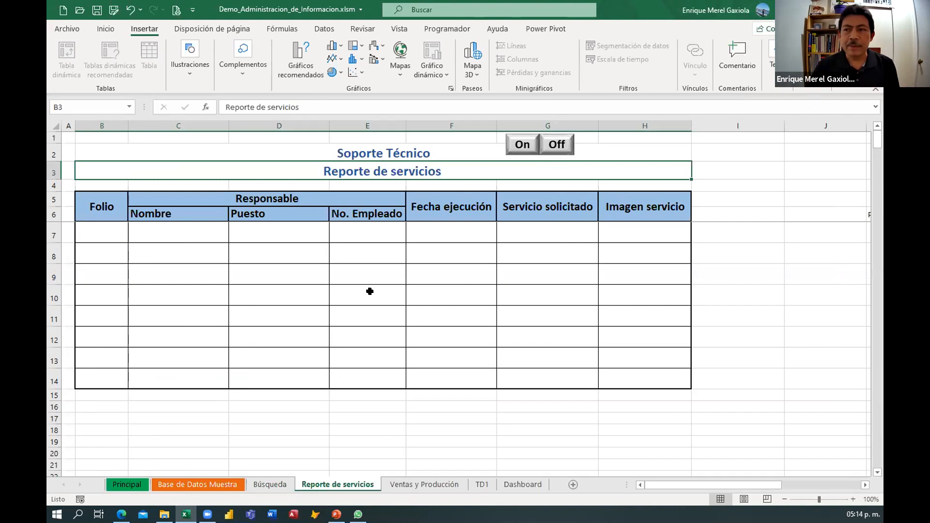
pyautogui.click(100, 231)
pyautogui.write('1')
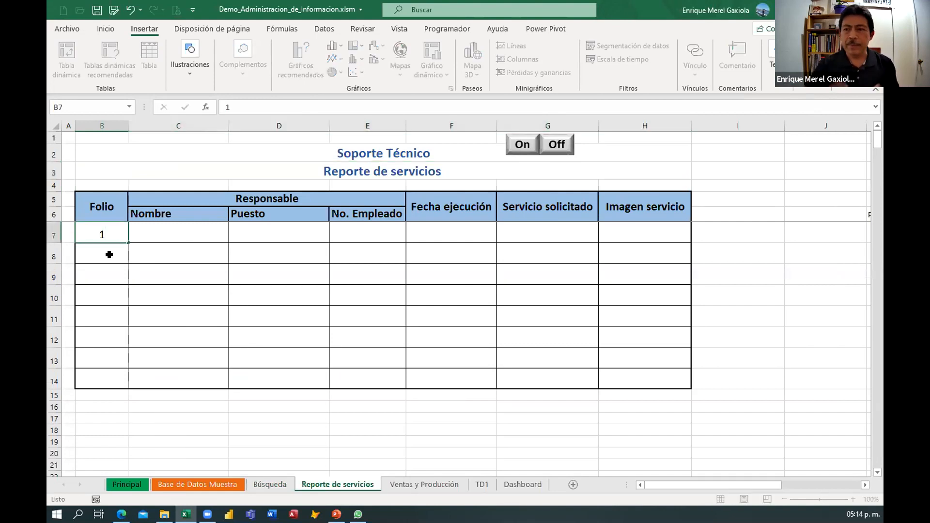
pyautogui.press('Return')
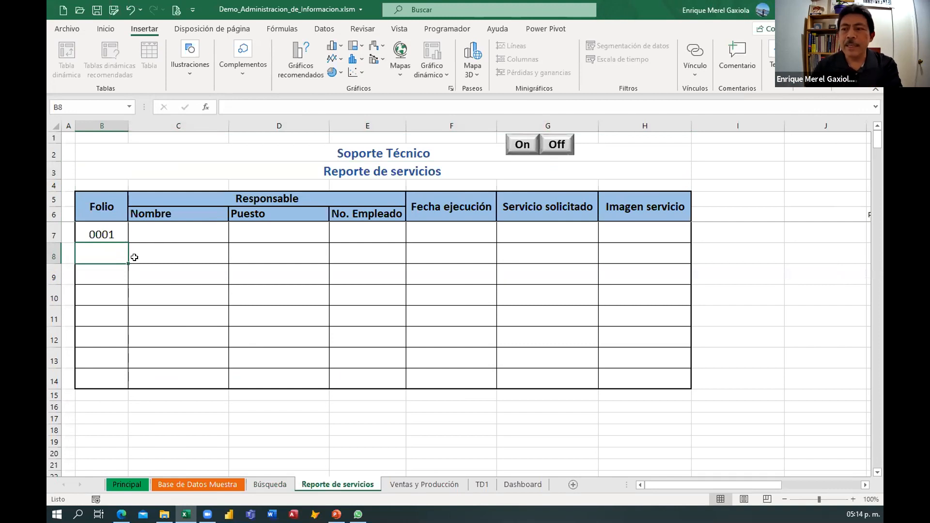
# Choose the first employee name from the Nombre drop-down in the first report row.
pyautogui.click(167, 234)
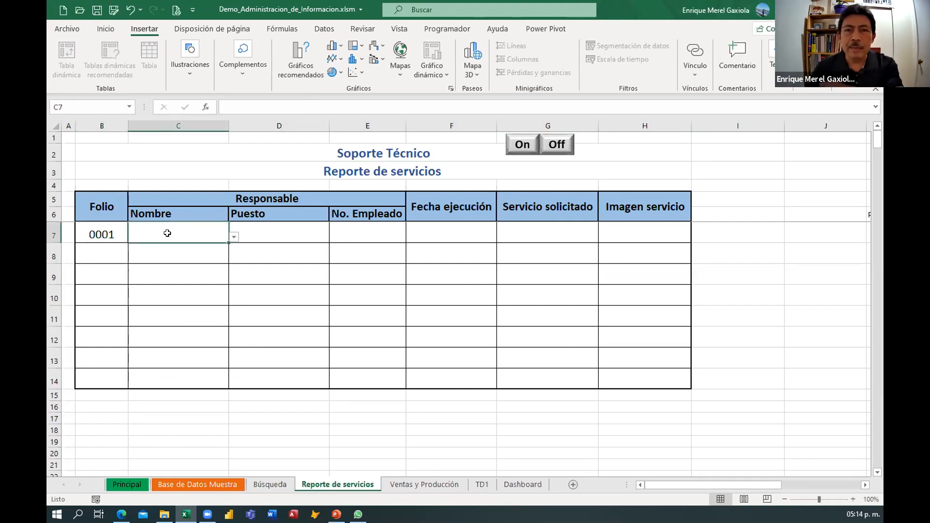
pyautogui.click(233, 237)
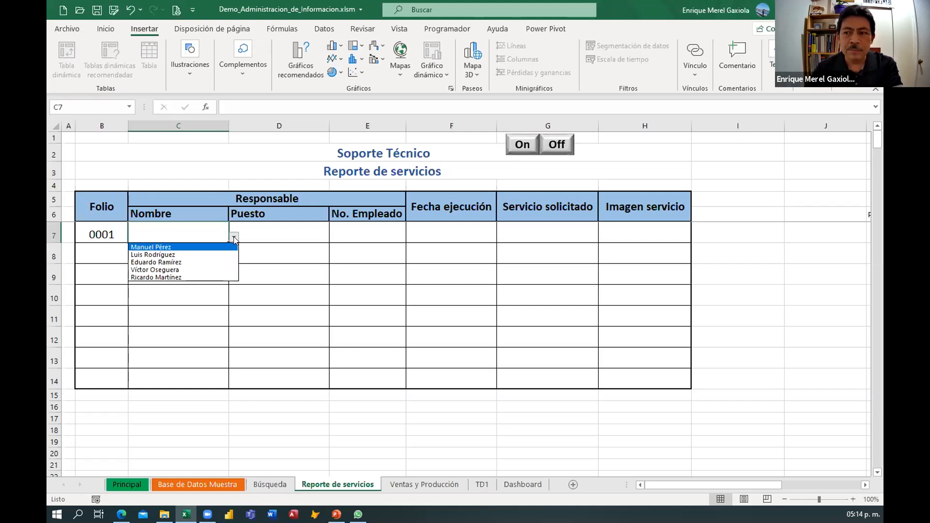
pyautogui.click(169, 247)
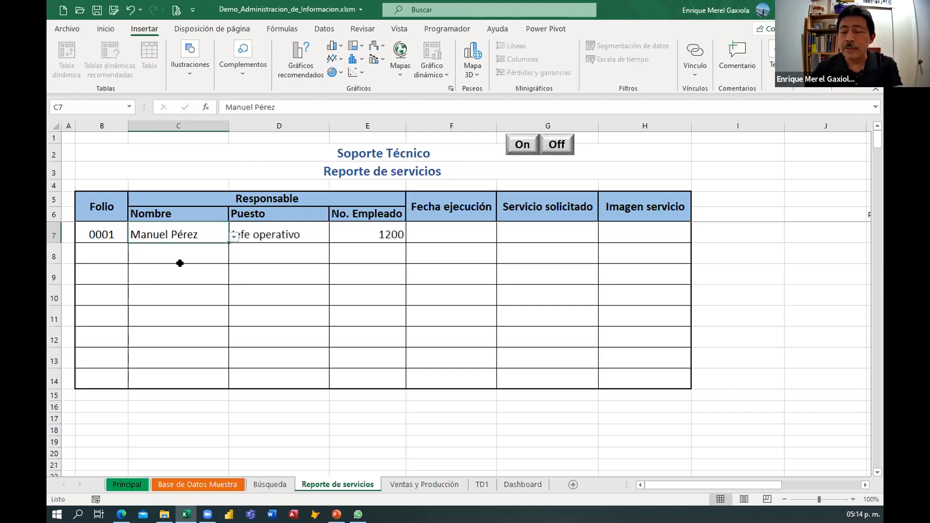
pyautogui.click(285, 232)
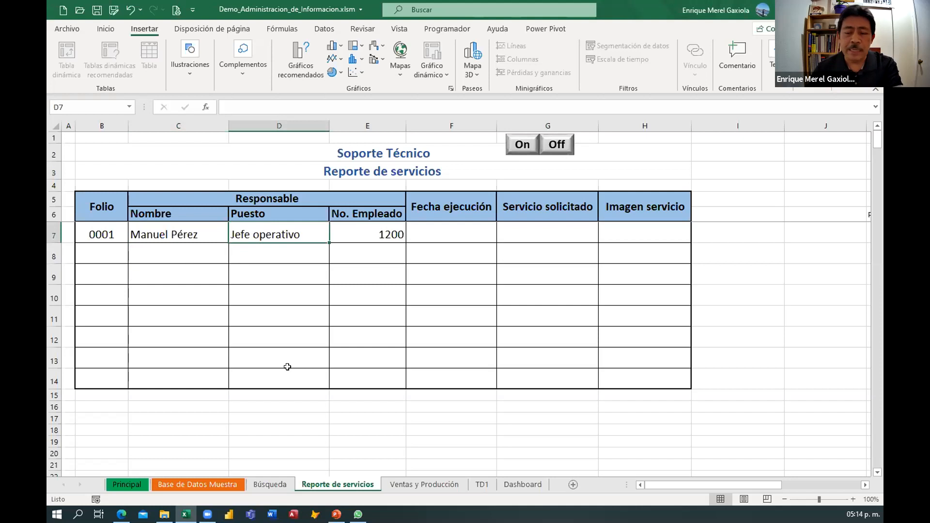
# Try to enter 1/1/2018 as the Fecha ejecución in the first report row, cancelling the entry.
pyautogui.click(354, 239)
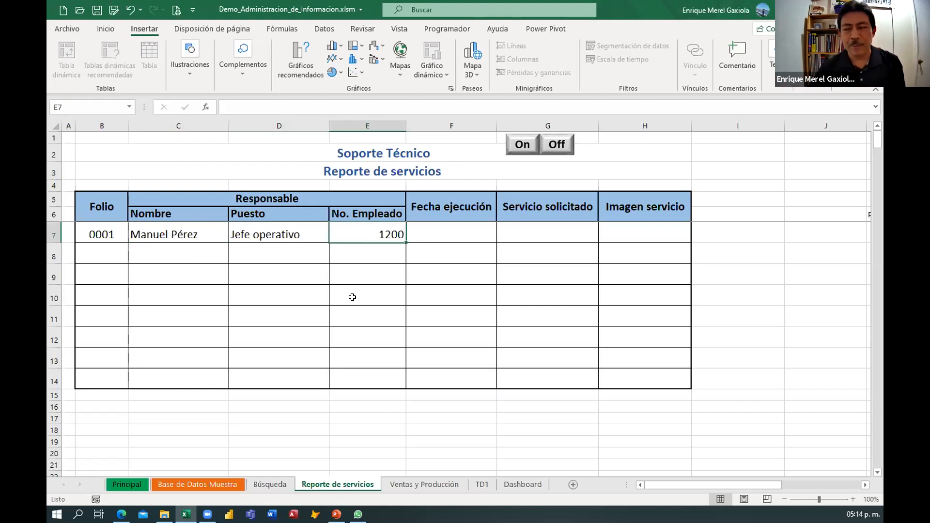
pyautogui.click(445, 229)
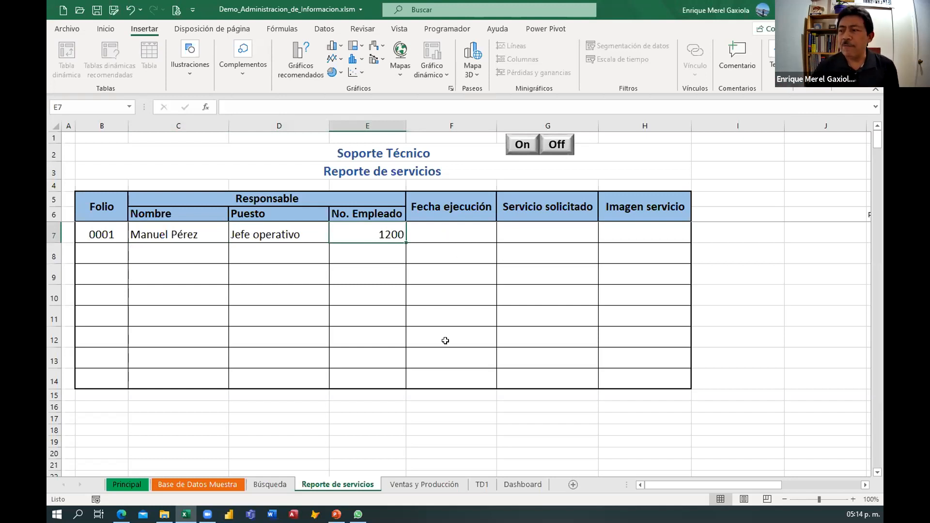
pyautogui.write('1/')
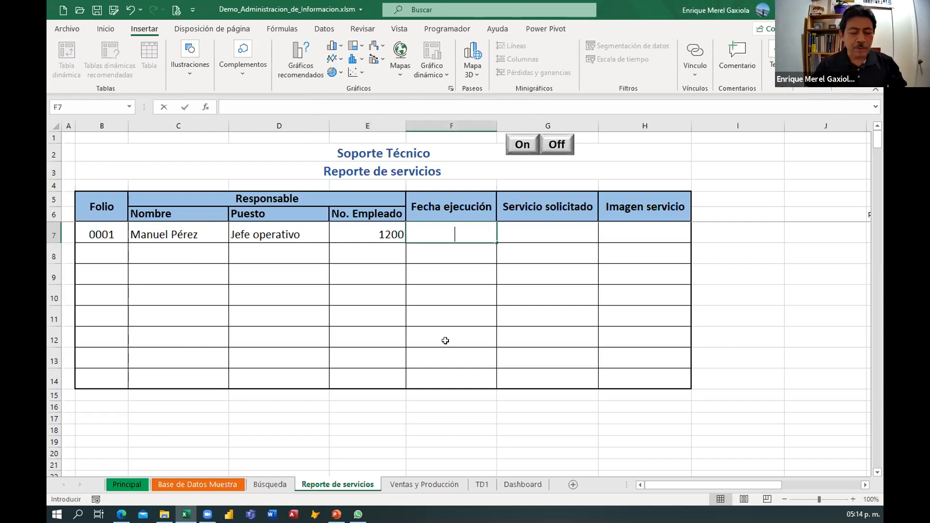
pyautogui.write('1')
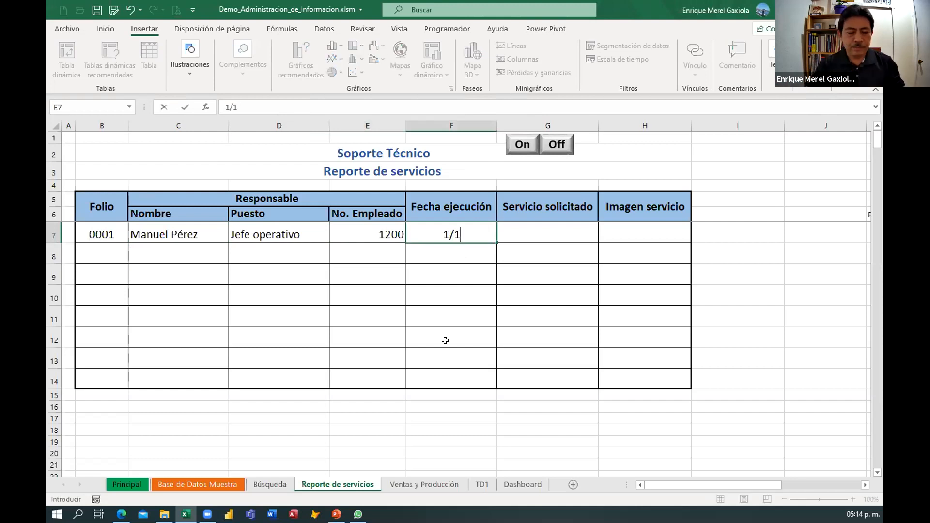
pyautogui.write('/')
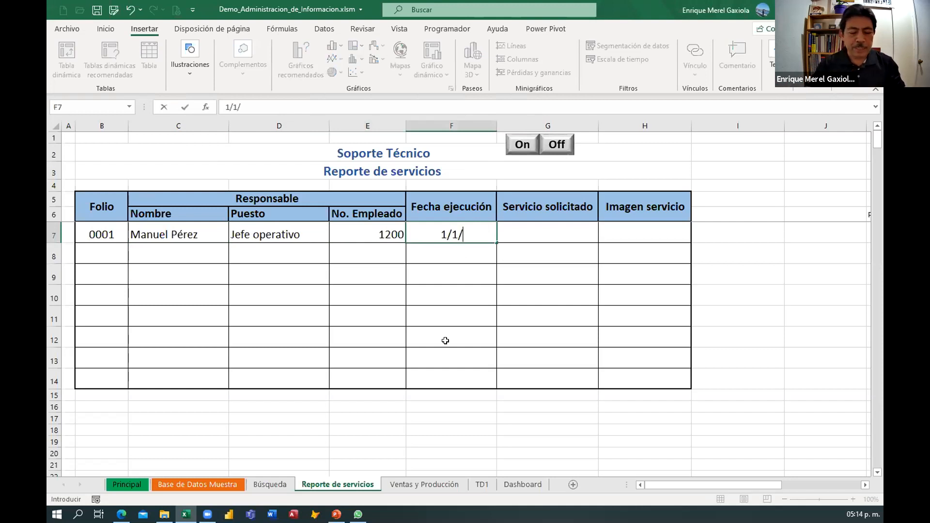
pyautogui.write('2018')
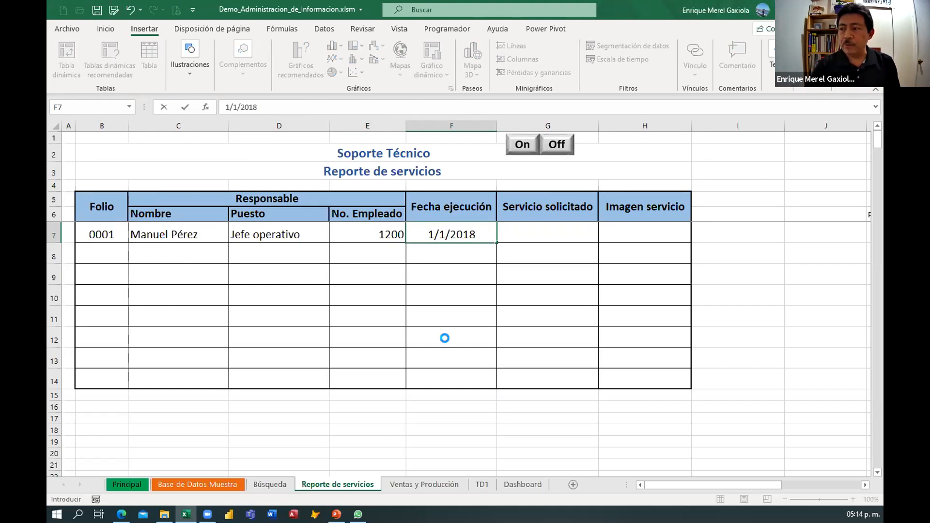
pyautogui.press('Return')
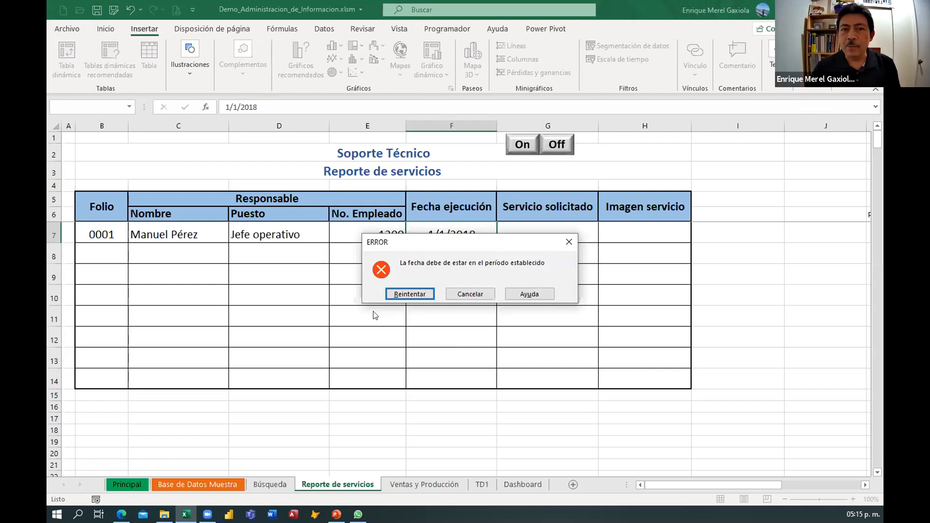
pyautogui.click(478, 293)
# Enter 4/5/21 as the Fecha ejecución in the first report row, within the Período dates.
pyautogui.click(745, 340)
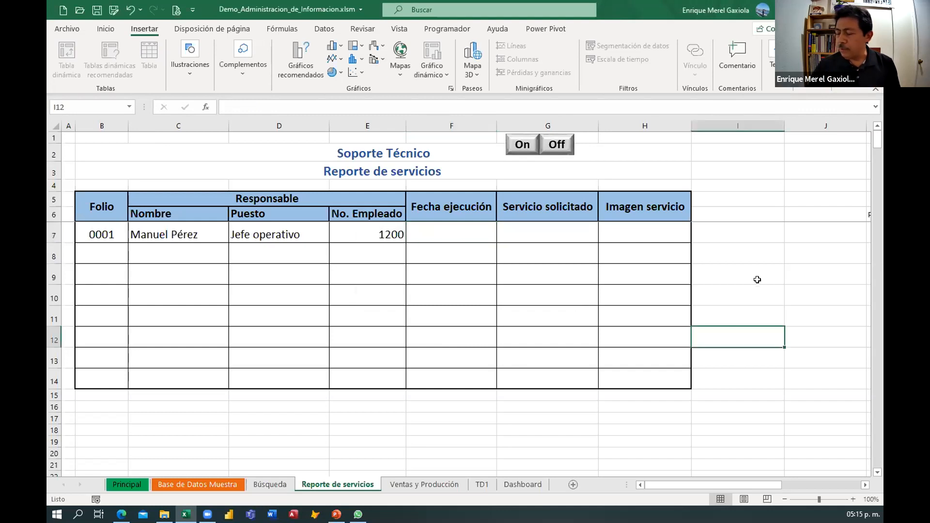
pyautogui.click(803, 257)
pyautogui.press('Right')
pyautogui.press('Right')
pyautogui.press('Right')
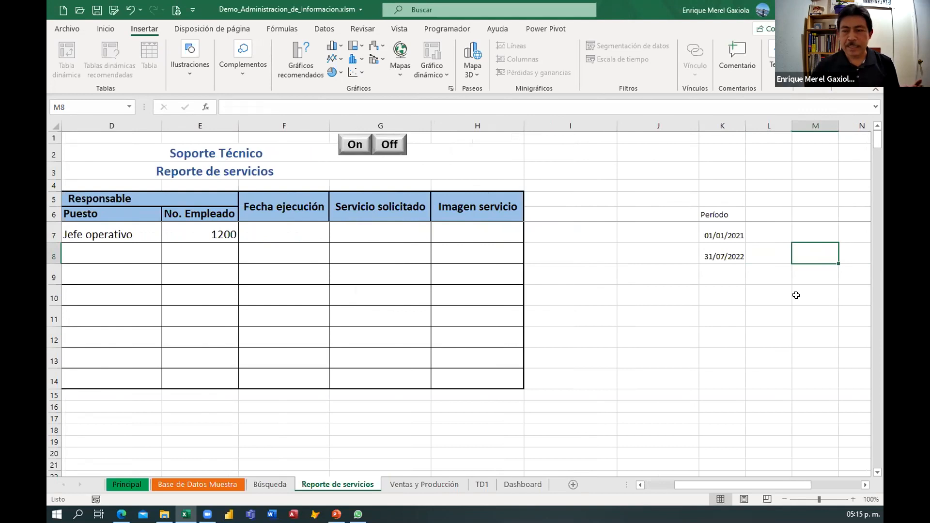
pyautogui.click(267, 230)
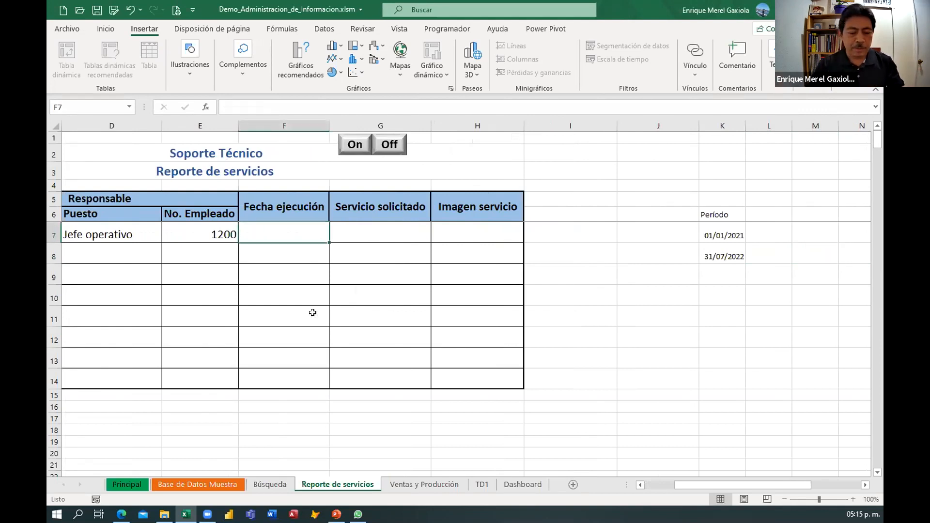
pyautogui.write('4/5/')
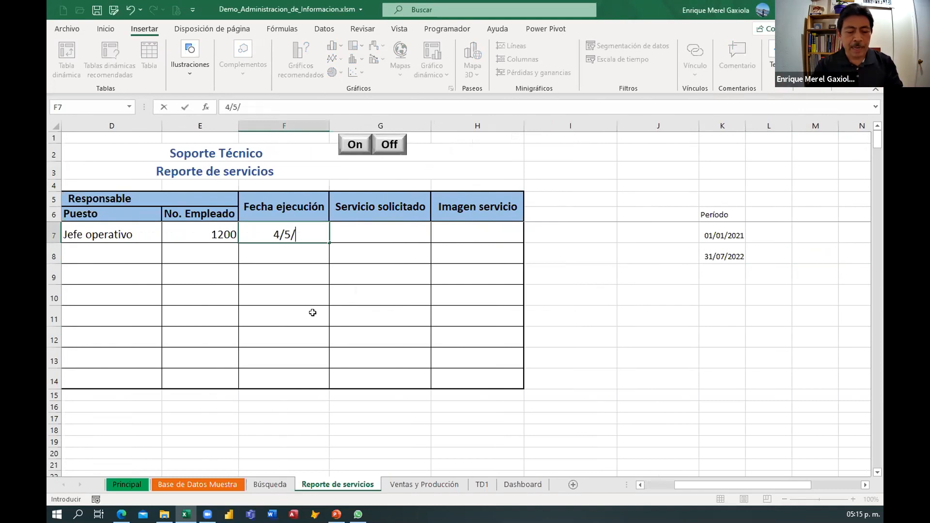
pyautogui.write('20')
pyautogui.write('2')
pyautogui.press('BackSpace')
pyautogui.press('BackSpace')
pyautogui.write('1')
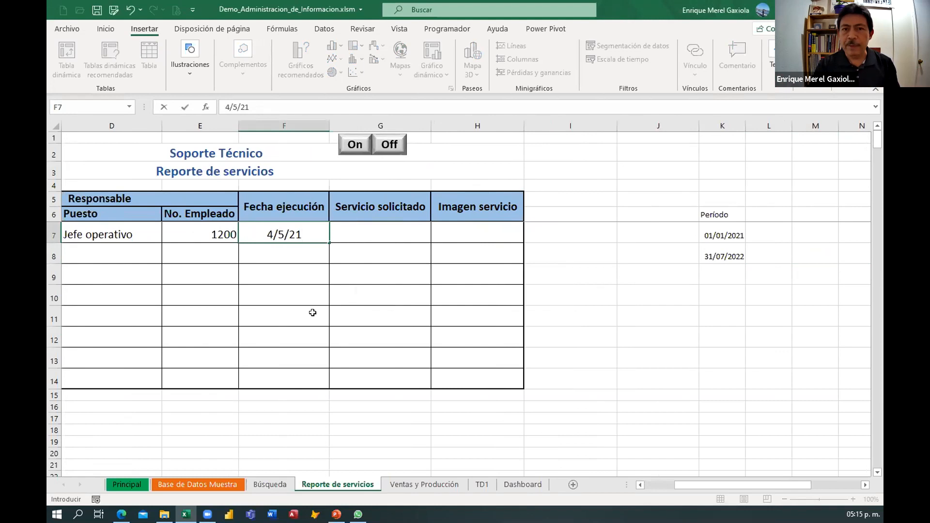
pyautogui.press('Return')
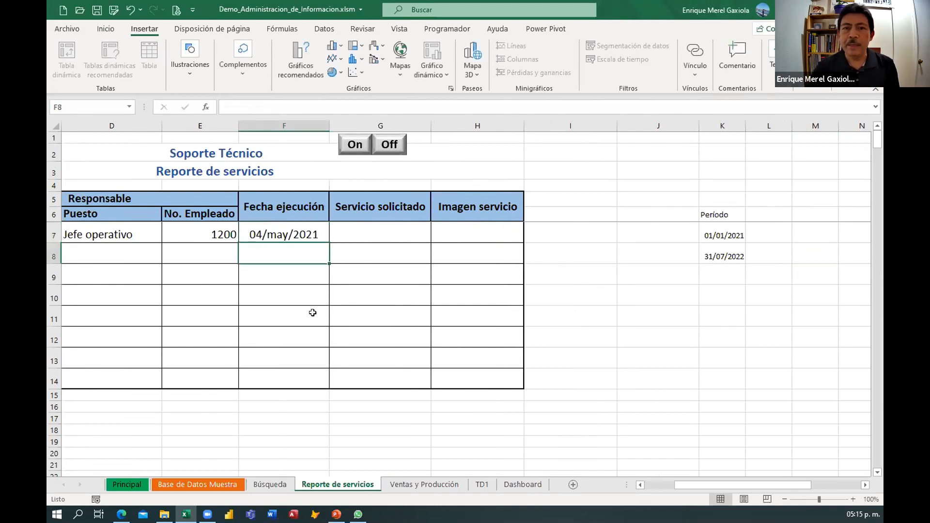
pyautogui.click(323, 231)
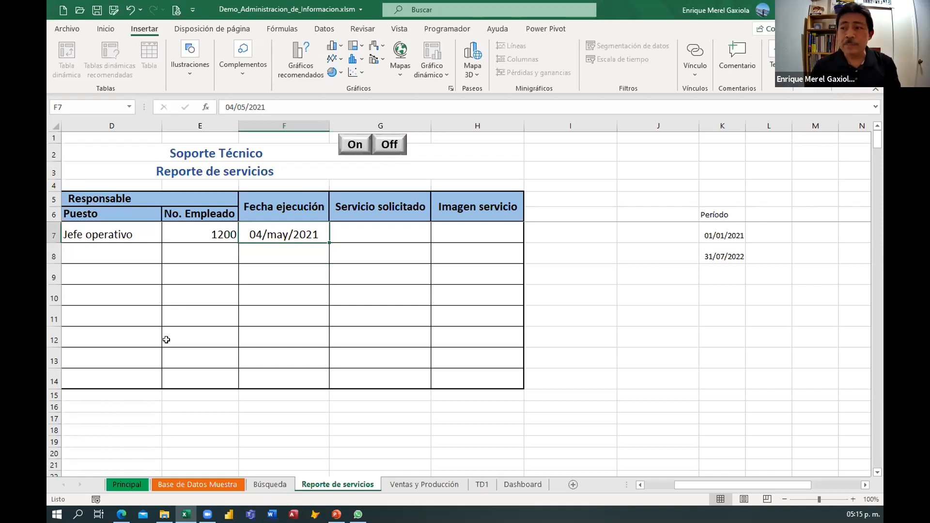
pyautogui.click(195, 302)
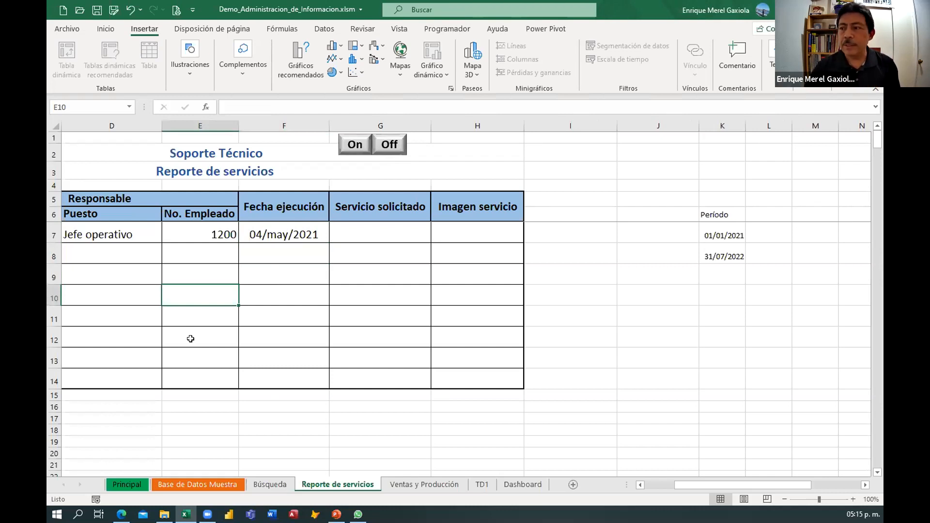
# Choose Computadora and Teclado from the Servicio solicitado drop-down in the first two report rows.
pyautogui.click(380, 229)
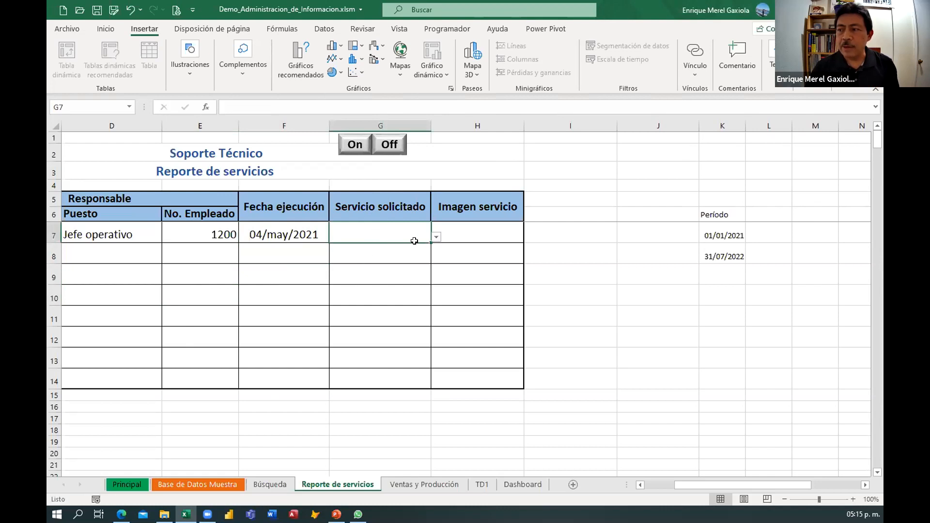
pyautogui.click(435, 237)
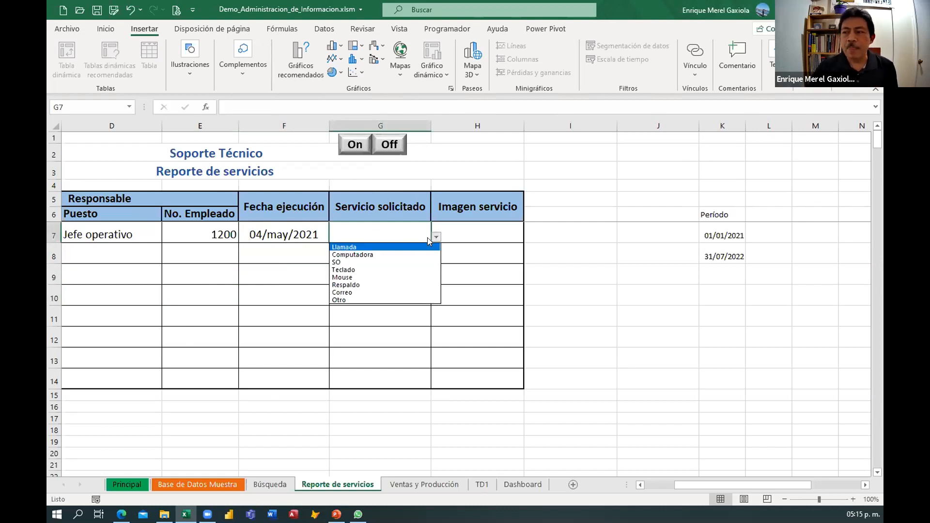
pyautogui.click(368, 255)
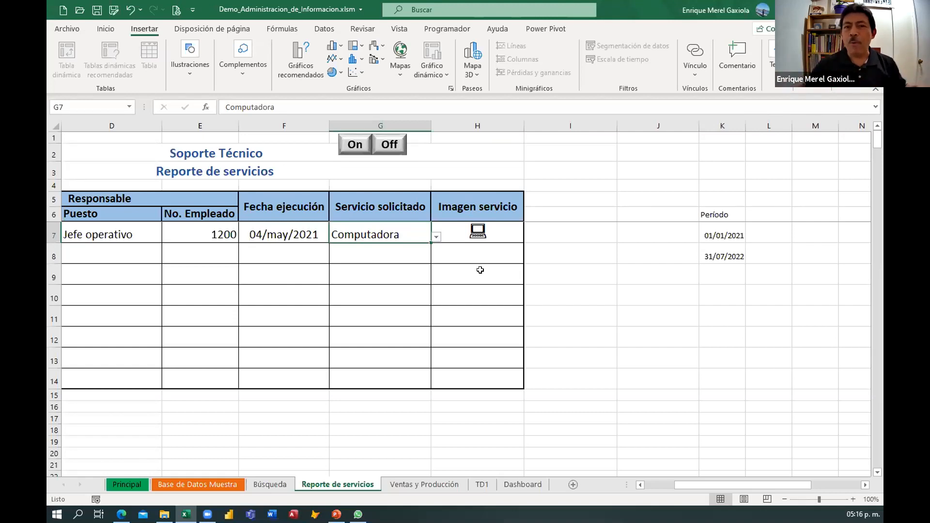
pyautogui.click(361, 256)
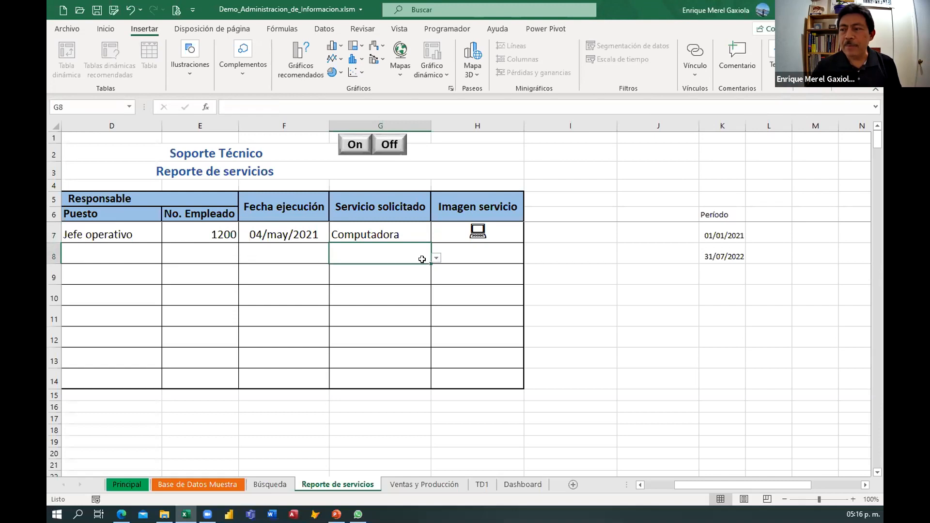
pyautogui.click(436, 257)
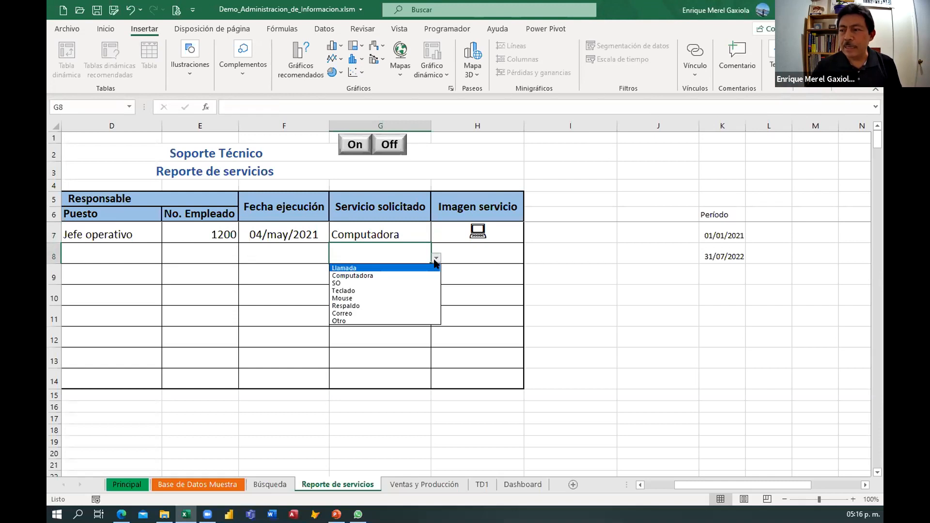
pyautogui.click(351, 290)
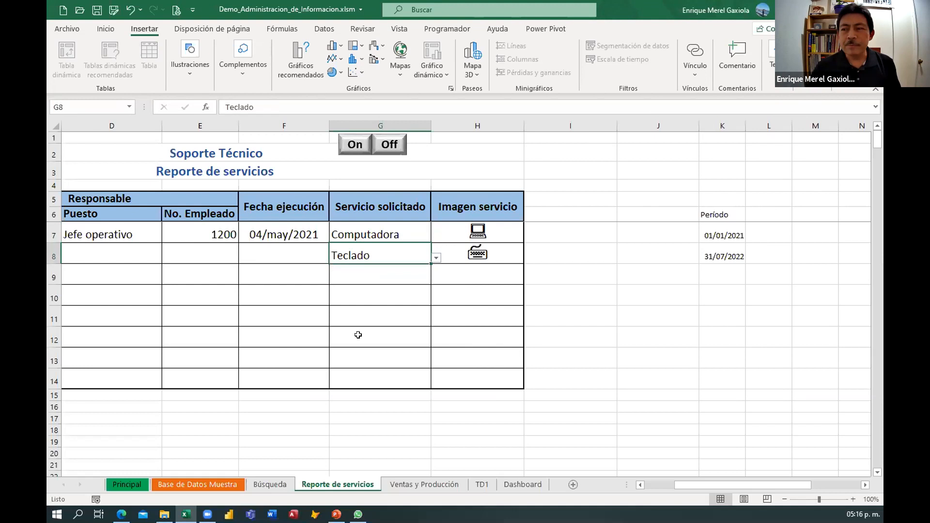
# Choose Respaldo and Correo from the Servicio solicitado drop-down in the third and fourth report rows.
pyautogui.click(378, 276)
pyautogui.click(435, 279)
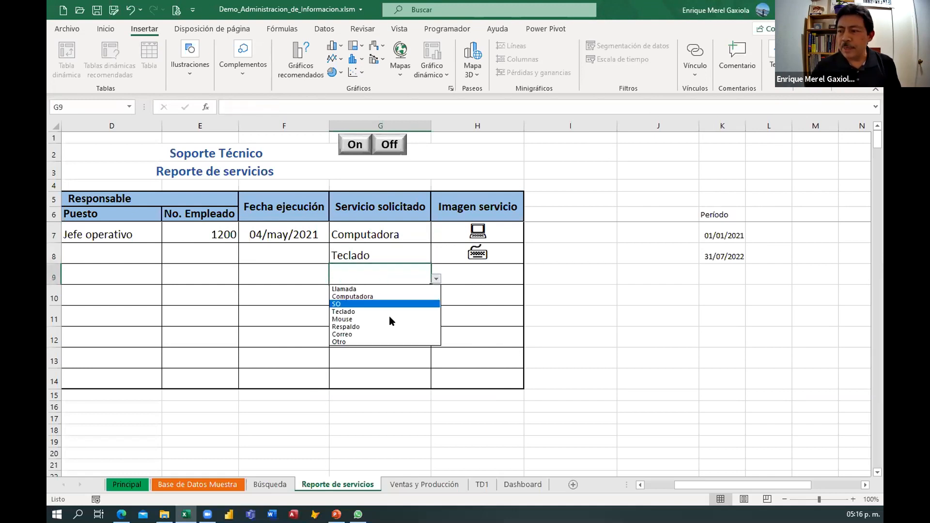
pyautogui.click(358, 326)
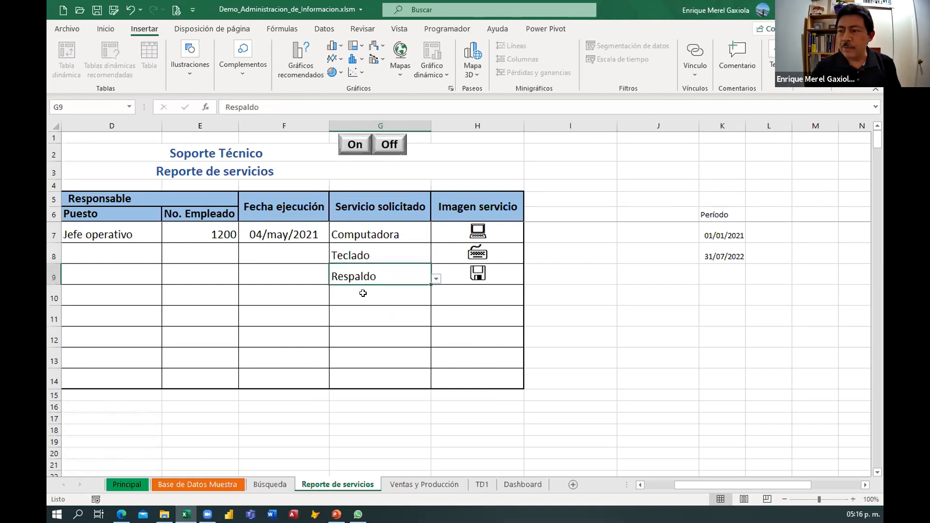
pyautogui.click(363, 293)
pyautogui.click(436, 300)
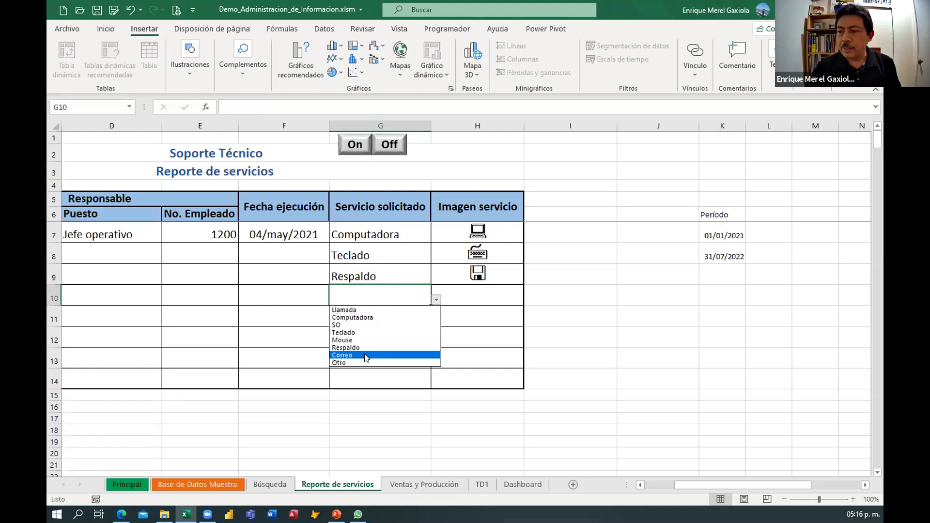
pyautogui.click(366, 356)
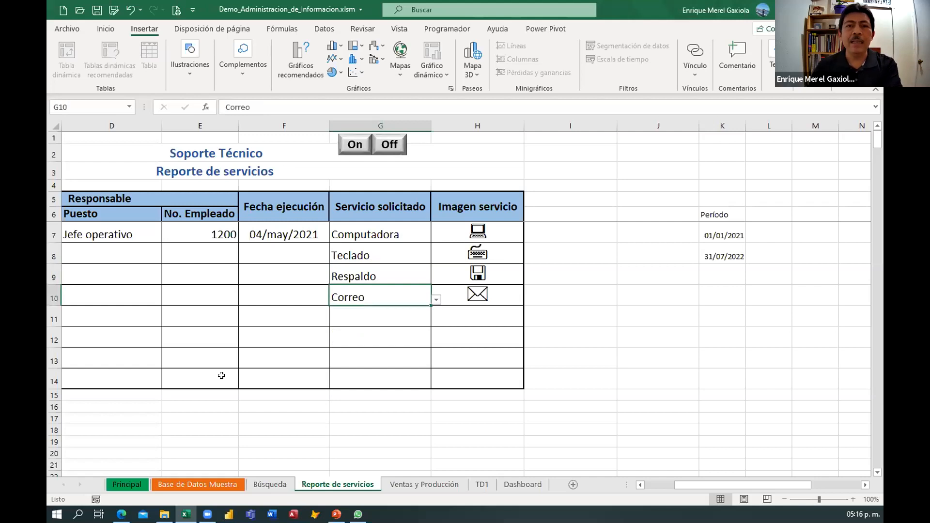
# Change the first row's Servicio solicitado to Otro.
pyautogui.click(392, 237)
pyautogui.click(436, 237)
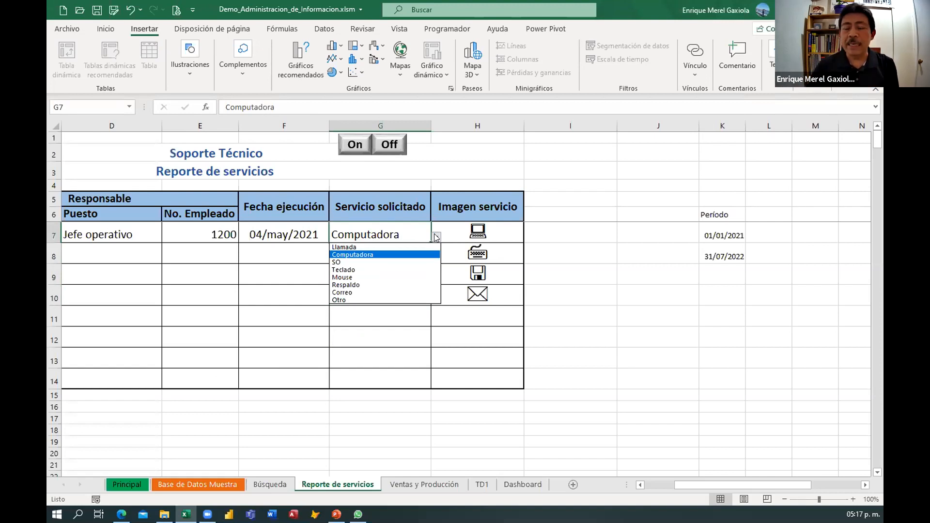
pyautogui.click(342, 299)
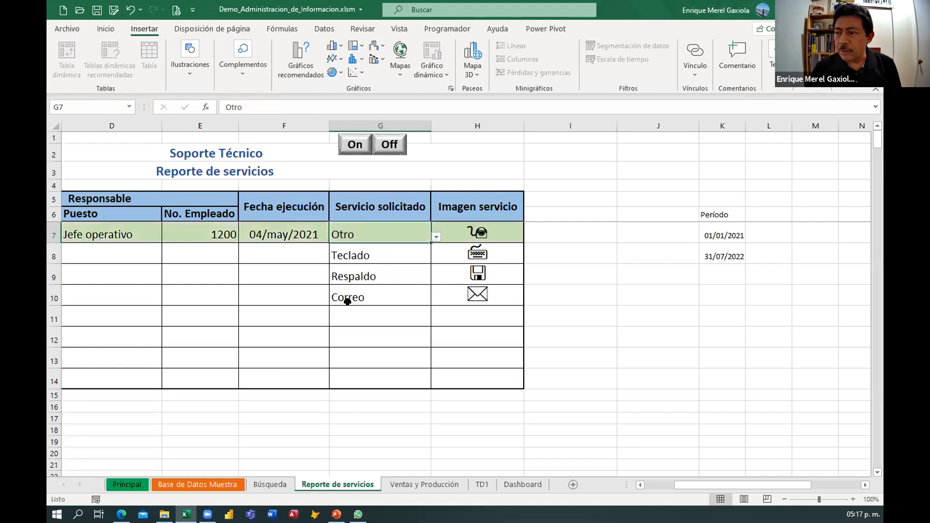
# Change the first row's Servicio solicitado to Mouse.
pyautogui.click(153, 281)
pyautogui.press('Left')
pyautogui.press('Left')
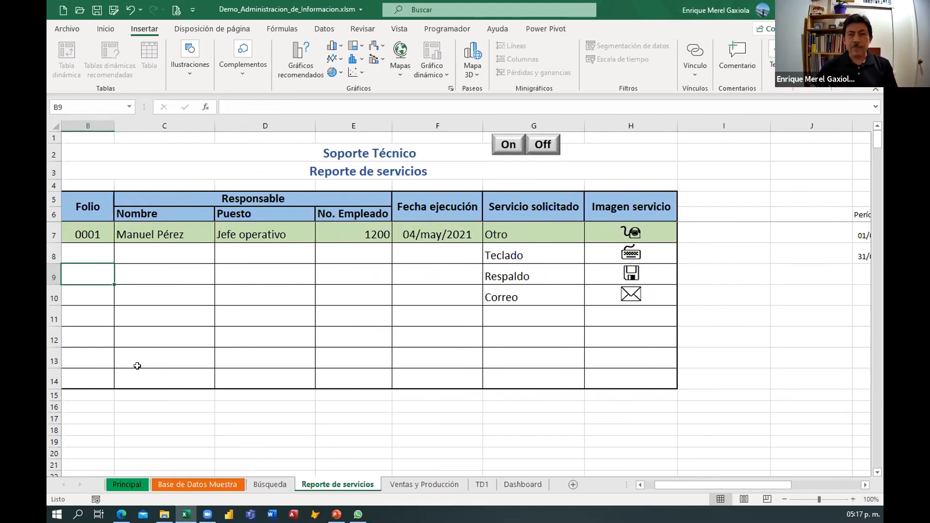
pyautogui.click(505, 229)
pyautogui.click(590, 237)
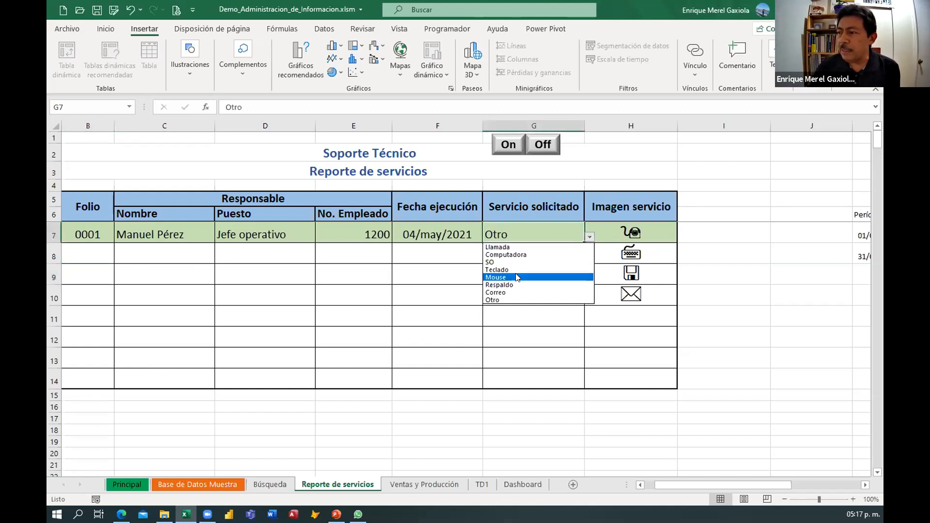
pyautogui.click(517, 277)
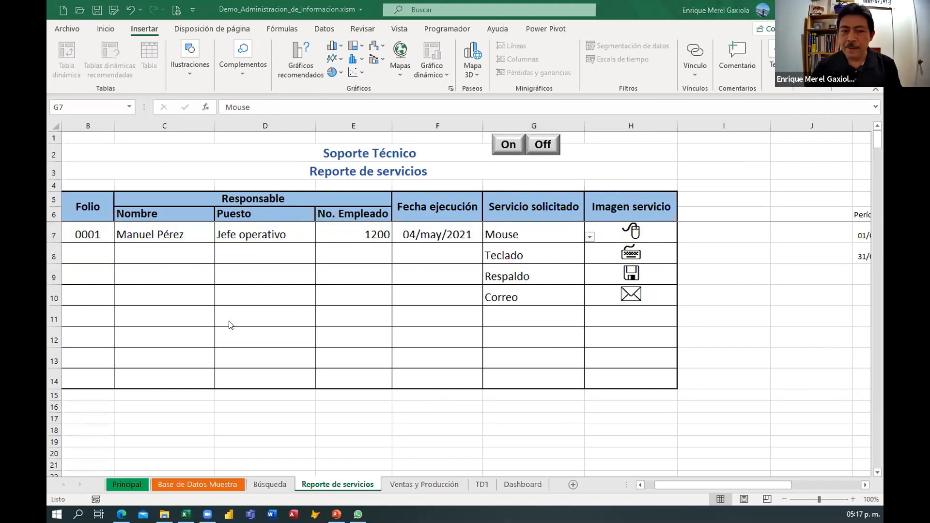
# Switch to the PowerPoint presentation and advance to the Tablas Dinámicas slide.
pyautogui.hotkey('alt', 'Tab')
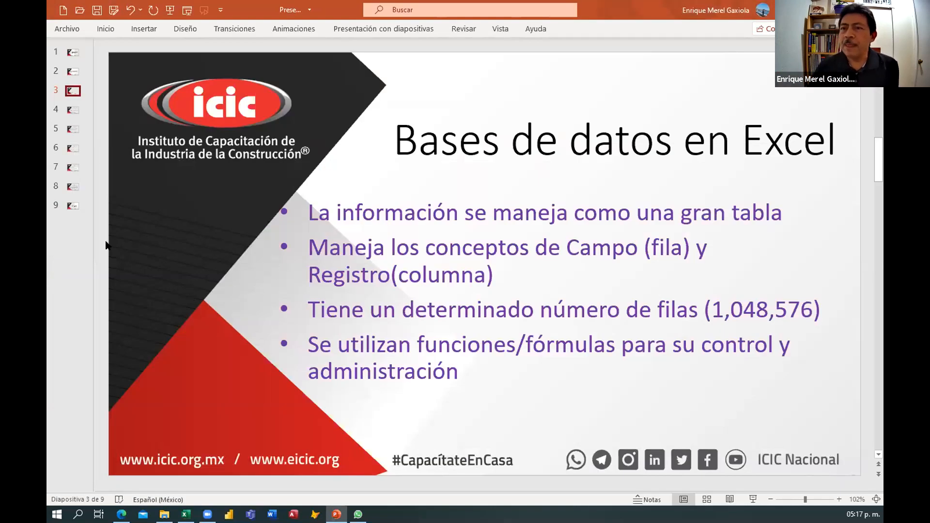
pyautogui.click(72, 108)
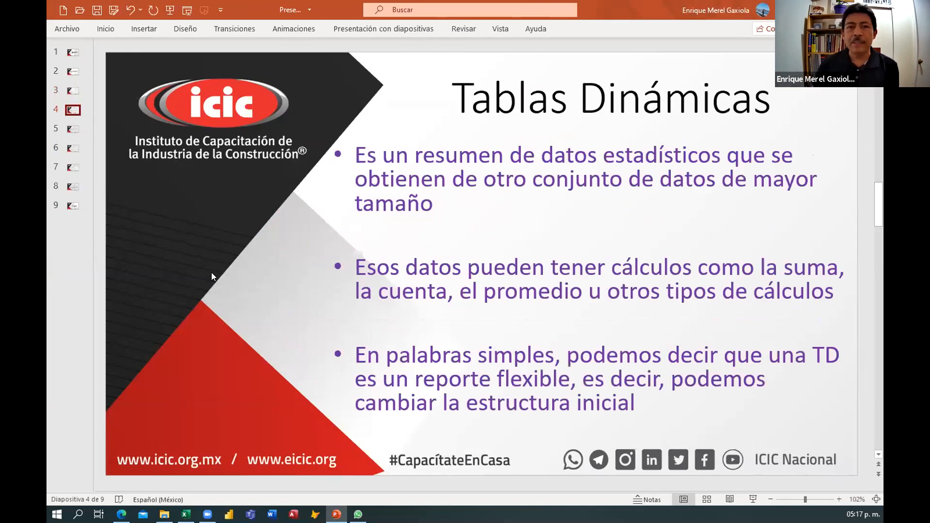
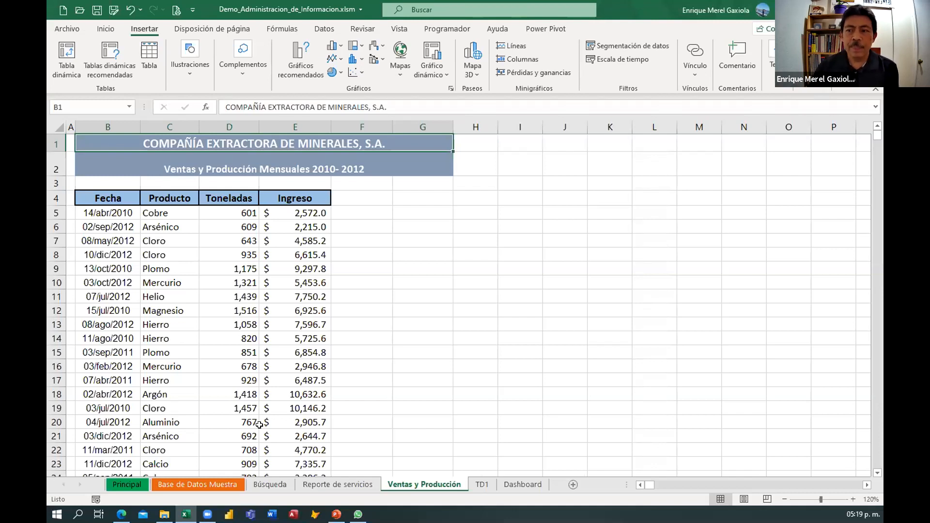
# Examine the first sales record's Fecha, Producto, Toneladas and Ingreso cells and the table's data range.
pyautogui.click(106, 212)
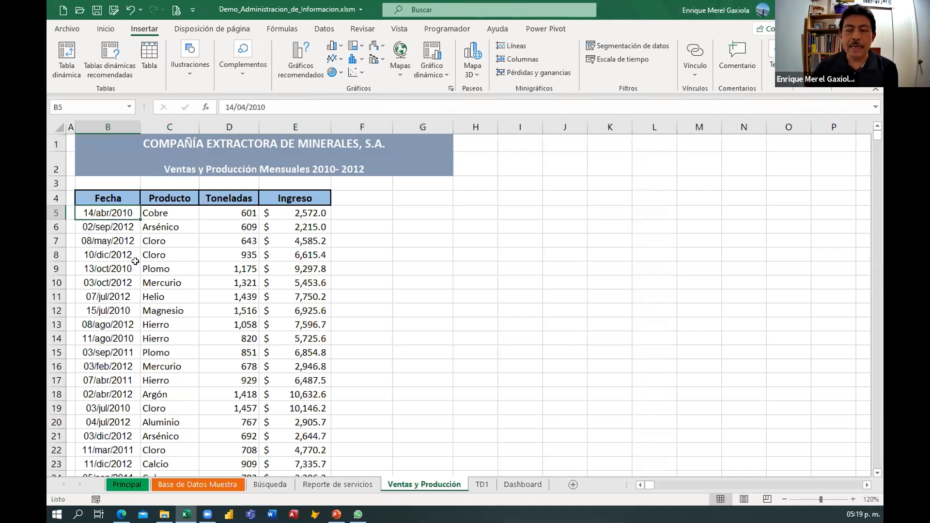
pyautogui.click(166, 216)
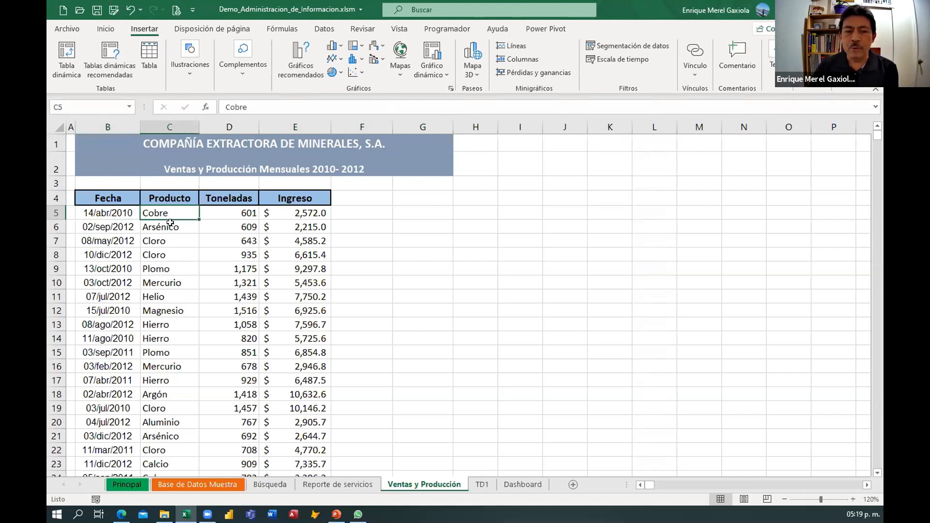
pyautogui.click(228, 212)
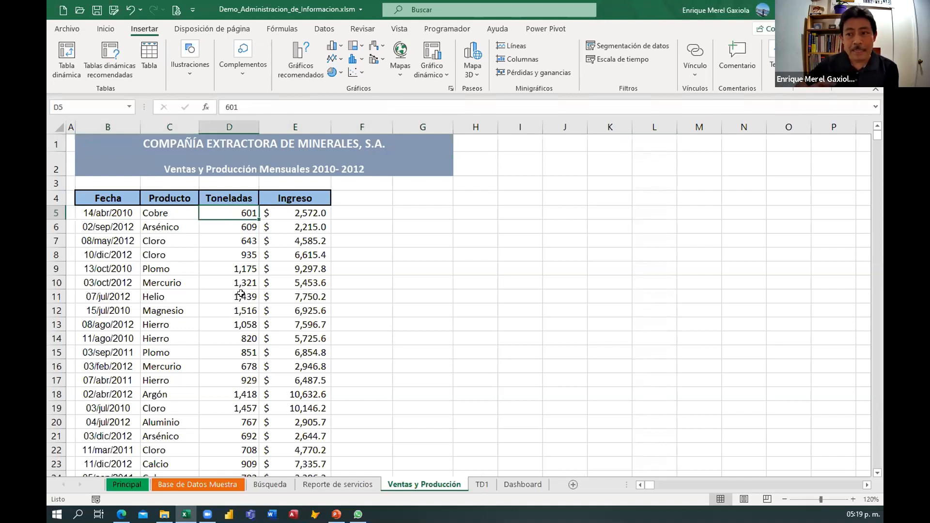
pyautogui.click(284, 213)
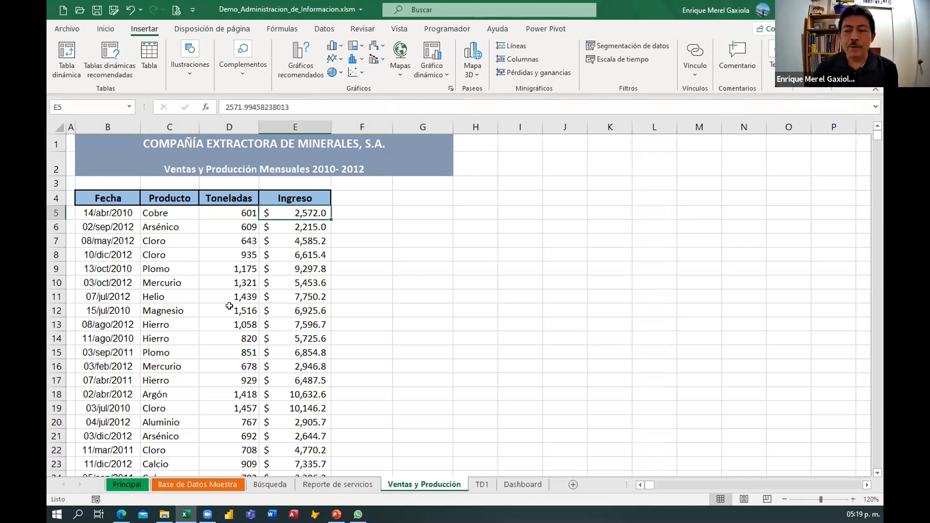
pyautogui.click(101, 217)
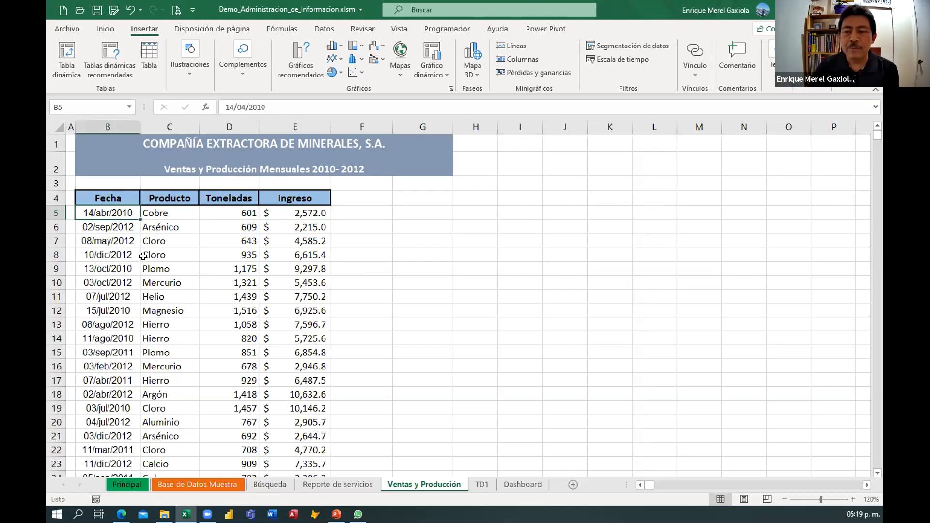
pyautogui.click(159, 214)
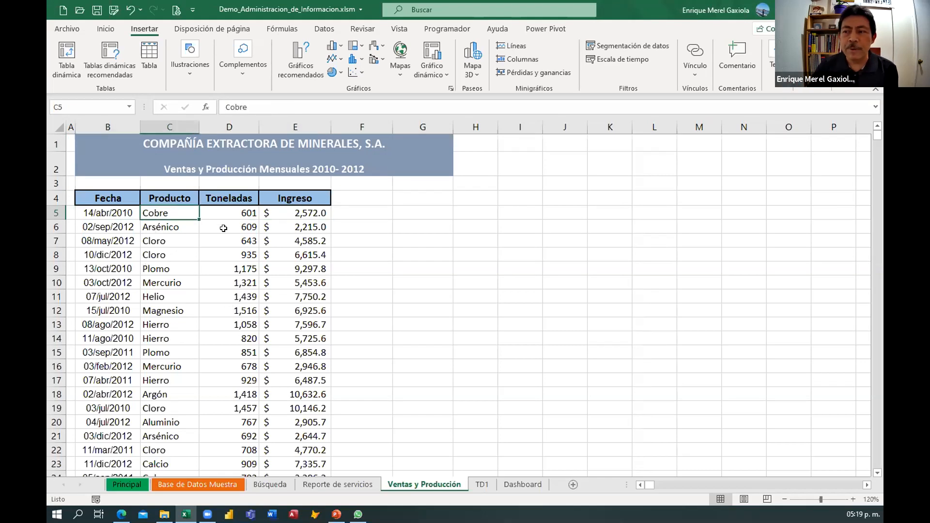
pyautogui.click(235, 213)
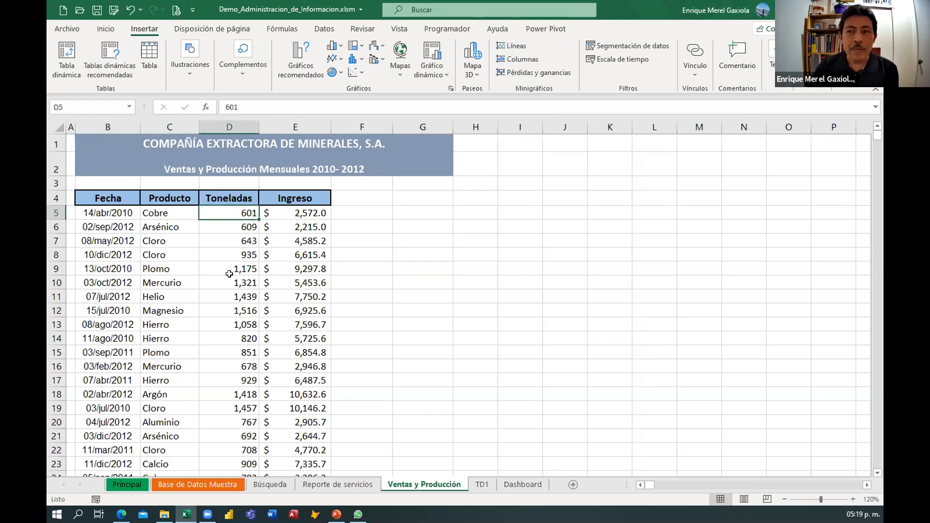
pyautogui.click(286, 215)
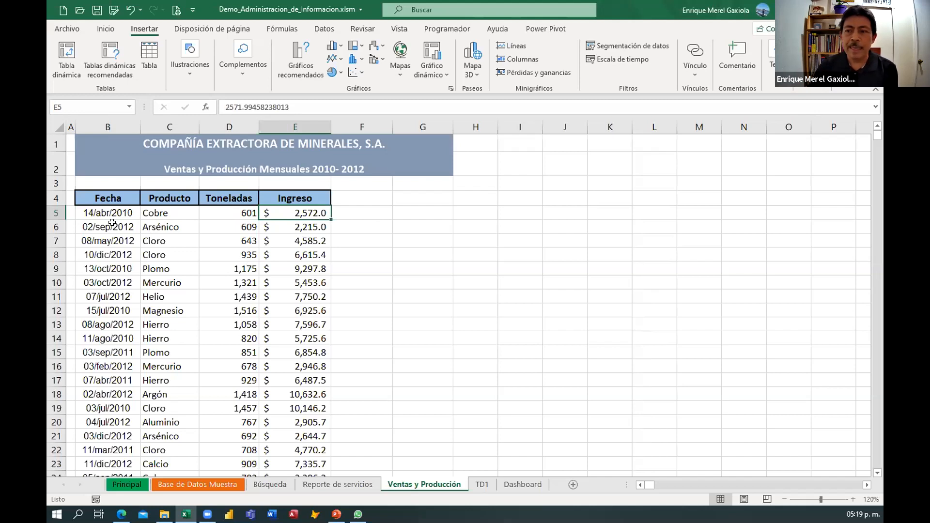
pyautogui.click(195, 270)
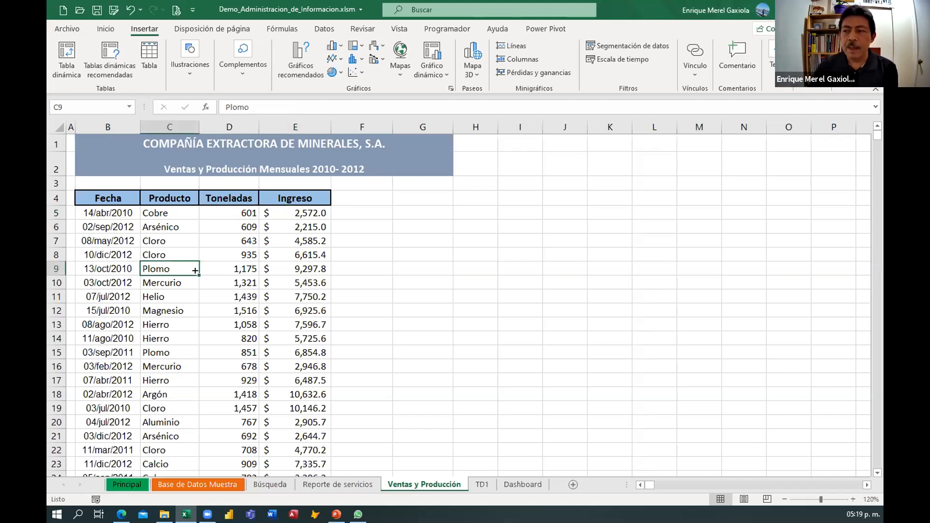
pyautogui.moveTo(109, 197); pyautogui.dragTo(286, 354)
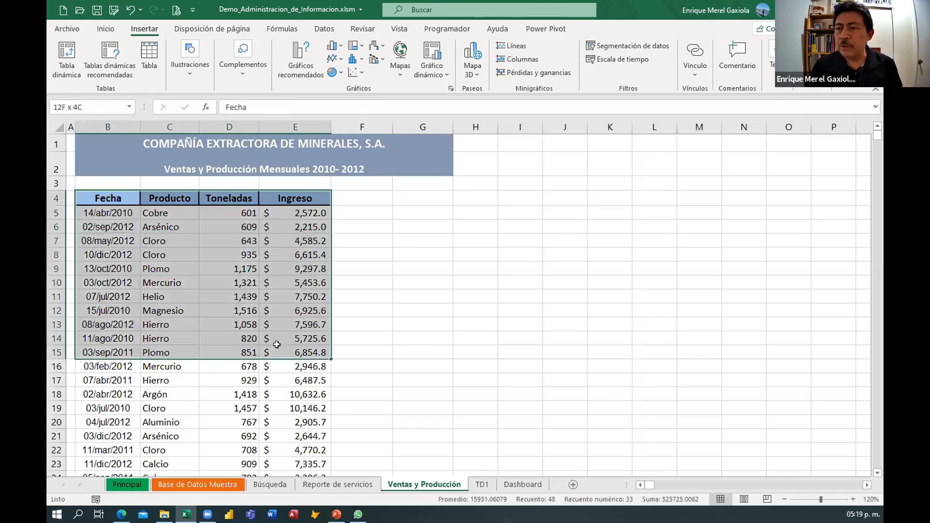
pyautogui.moveTo(130, 256); pyautogui.dragTo(299, 258)
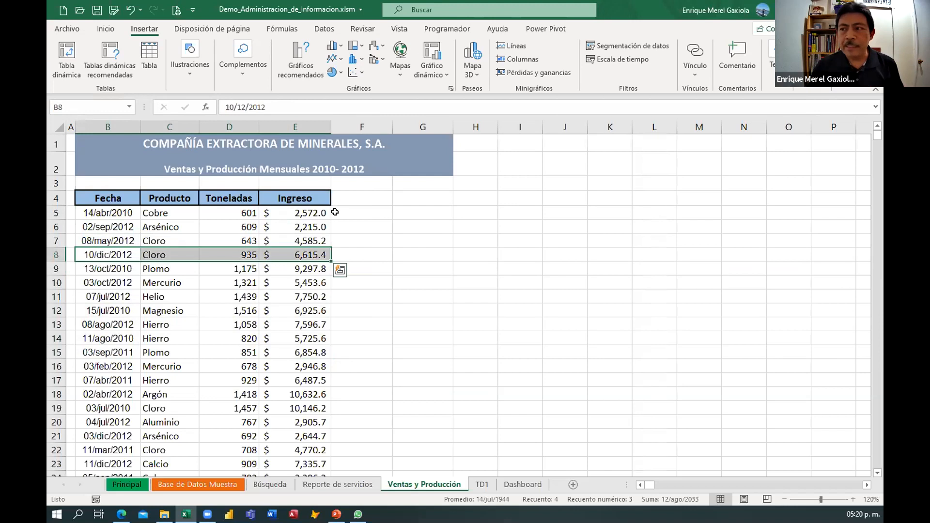
# Add the column headers Año and Mes beside the Ingreso column.
pyautogui.click(355, 195)
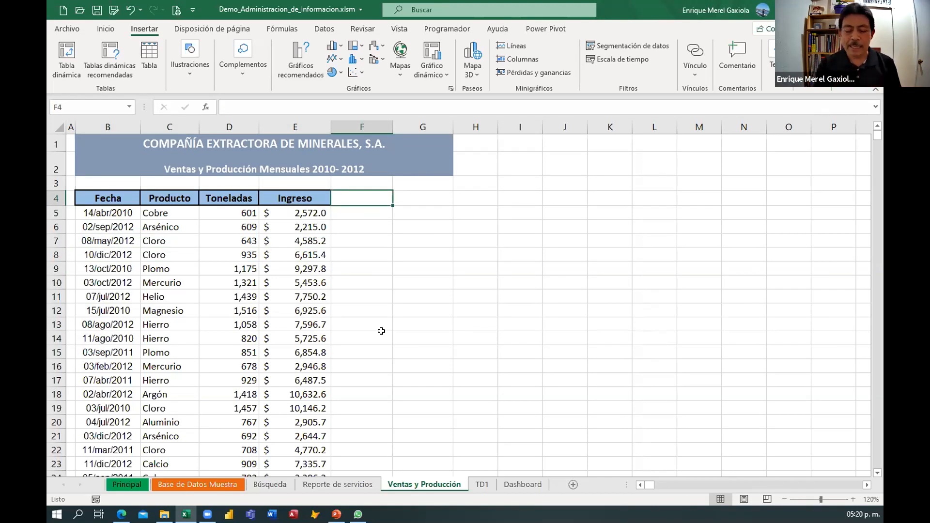
pyautogui.write('Mes')
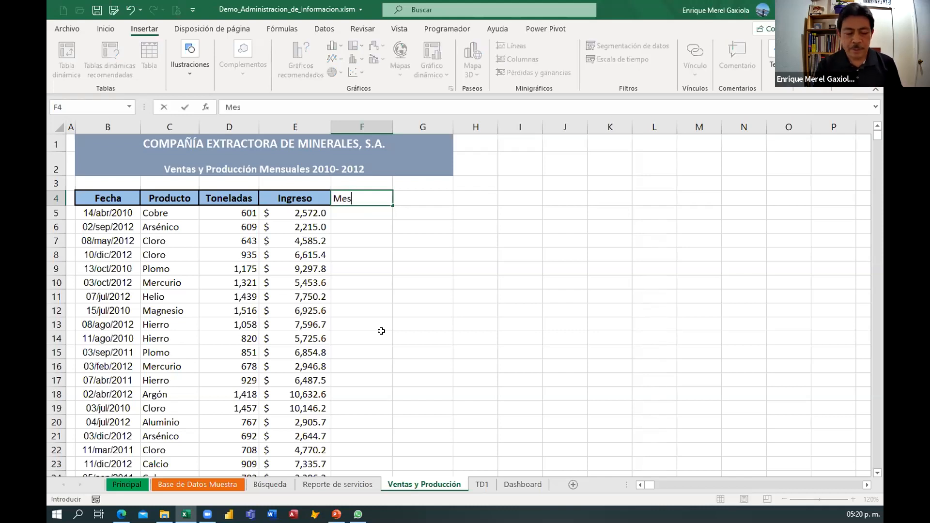
pyautogui.press('Tab')
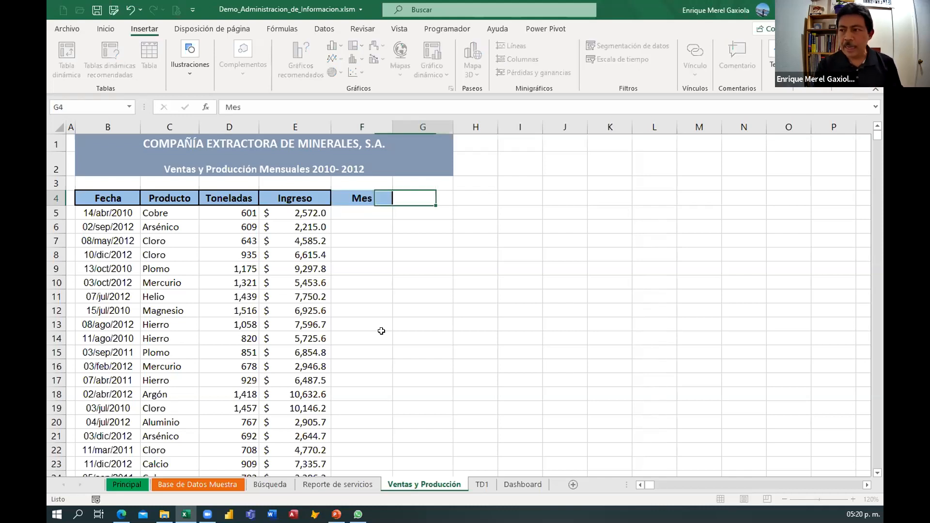
pyautogui.press('Left')
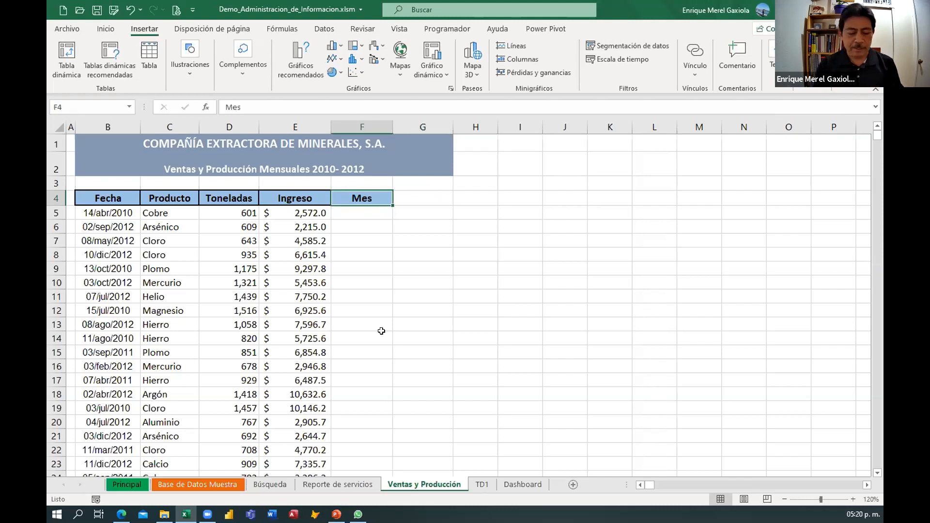
pyautogui.write('Año')
pyautogui.press('Tab')
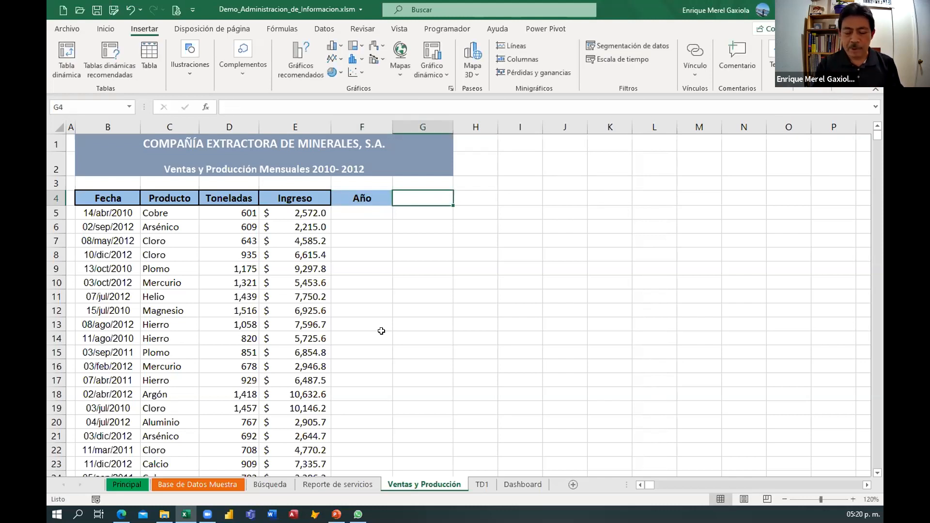
pyautogui.write('Mes')
pyautogui.press('Return')
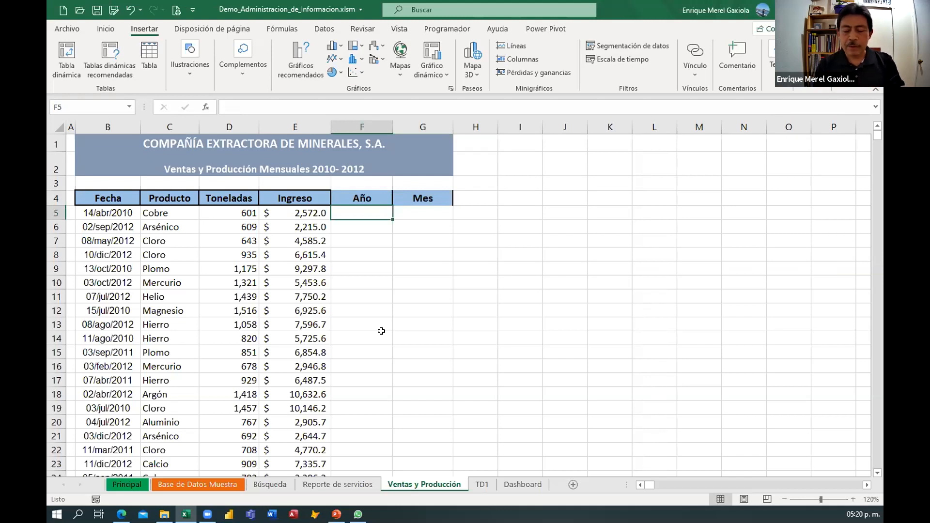
# Enter =AÑO(B5) under Año to extract the year from the first record's date.
pyautogui.write('=año(')
pyautogui.click(97, 214)
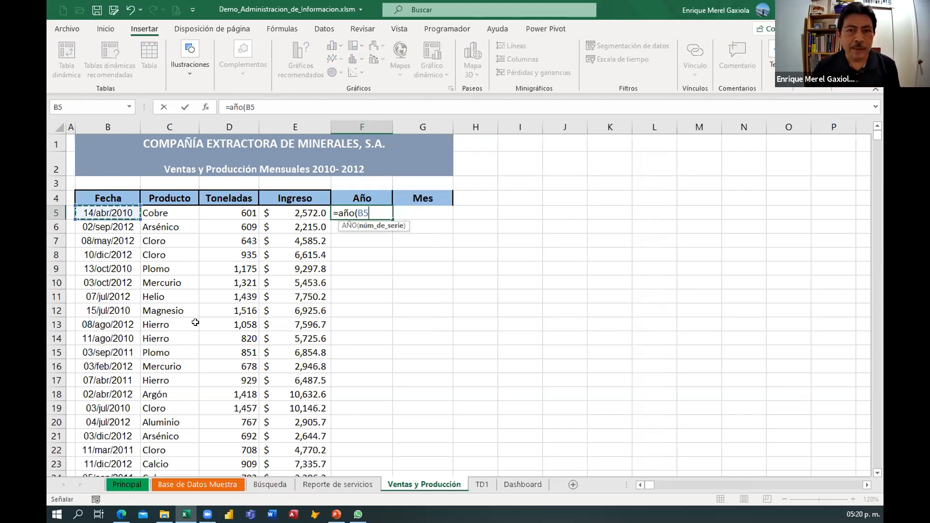
pyautogui.write(')')
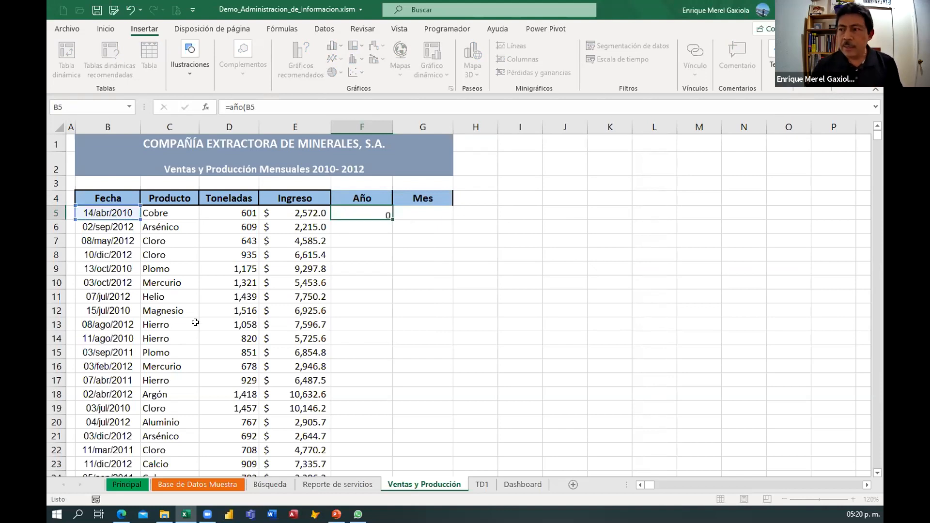
pyautogui.press('Tab')
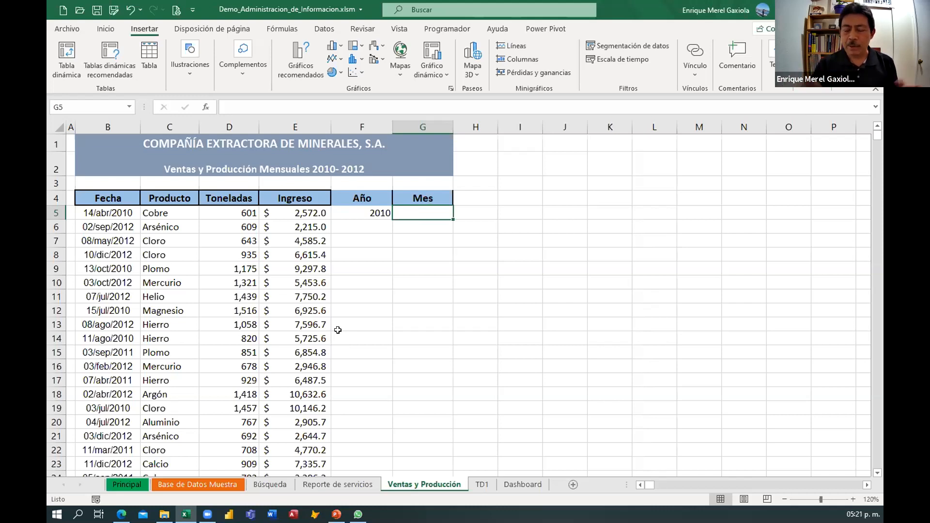
# Enter =TEXTO(B5,"mmmm") under Mes to show the first record's month name.
pyautogui.write('=')
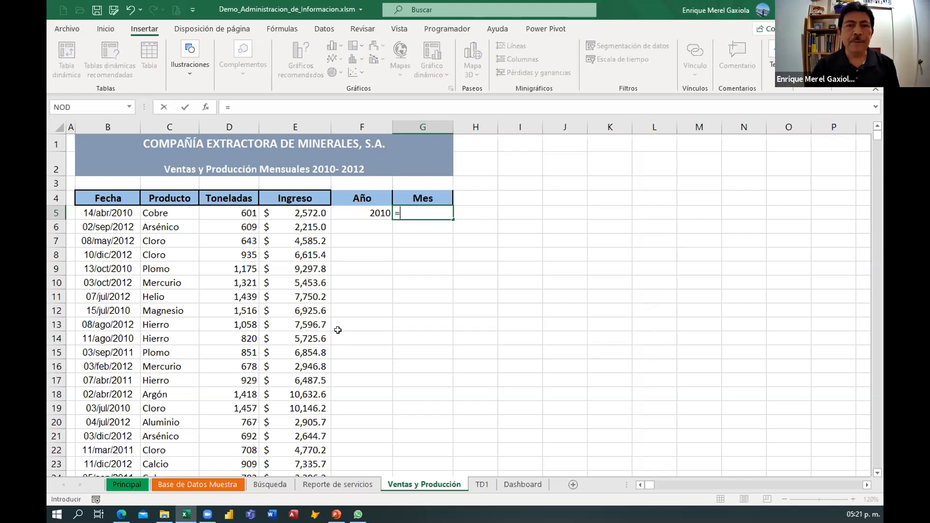
pyautogui.write('forma')
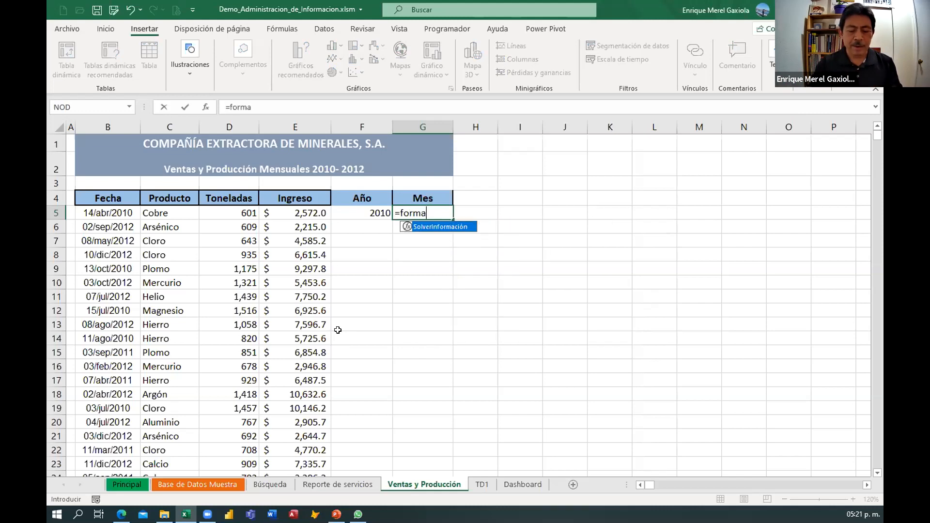
pyautogui.press('BackSpace')
pyautogui.press('BackSpace')
pyautogui.press('BackSpace')
pyautogui.press('BackSpace')
pyautogui.press('BackSpace')
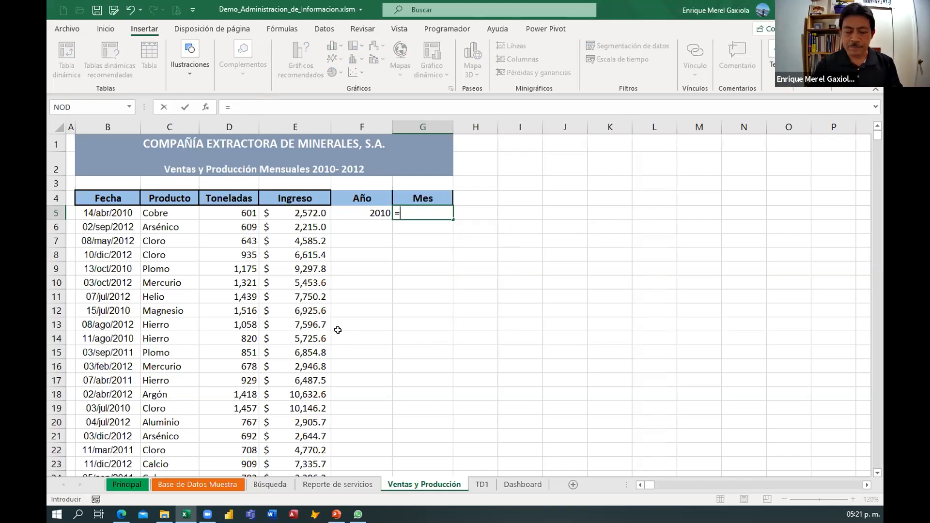
pyautogui.write('texto(')
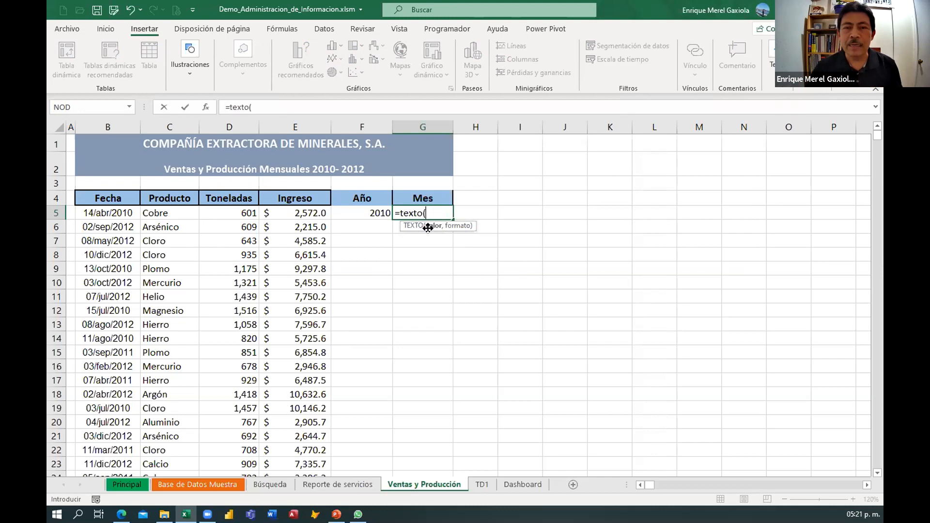
pyautogui.click(111, 211)
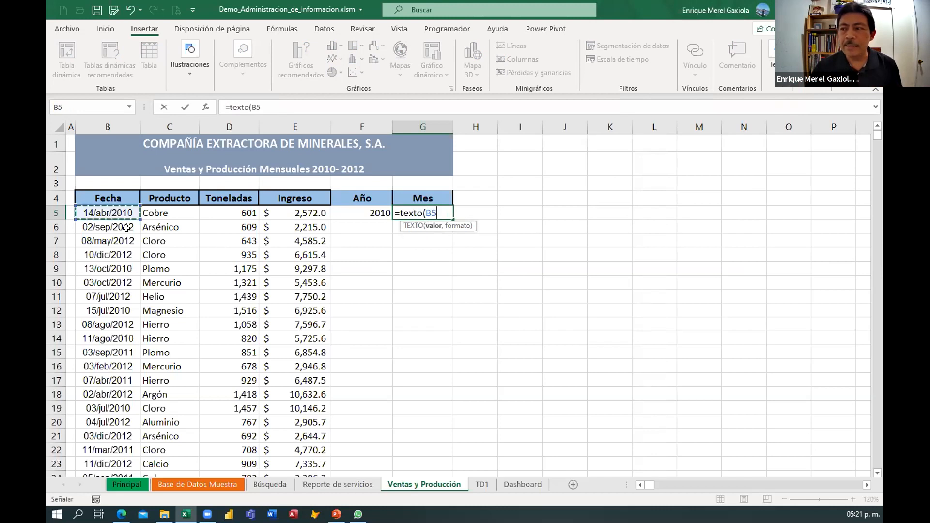
pyautogui.write(',')
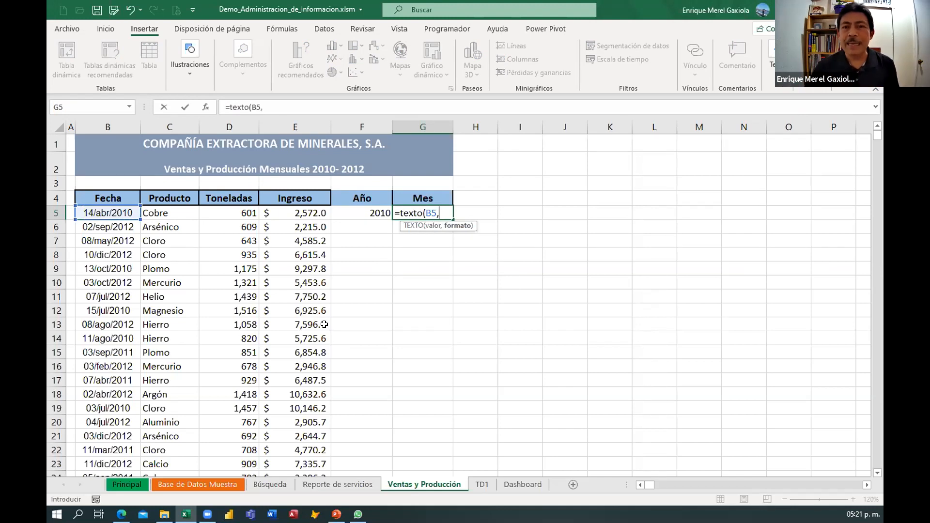
pyautogui.write('"')
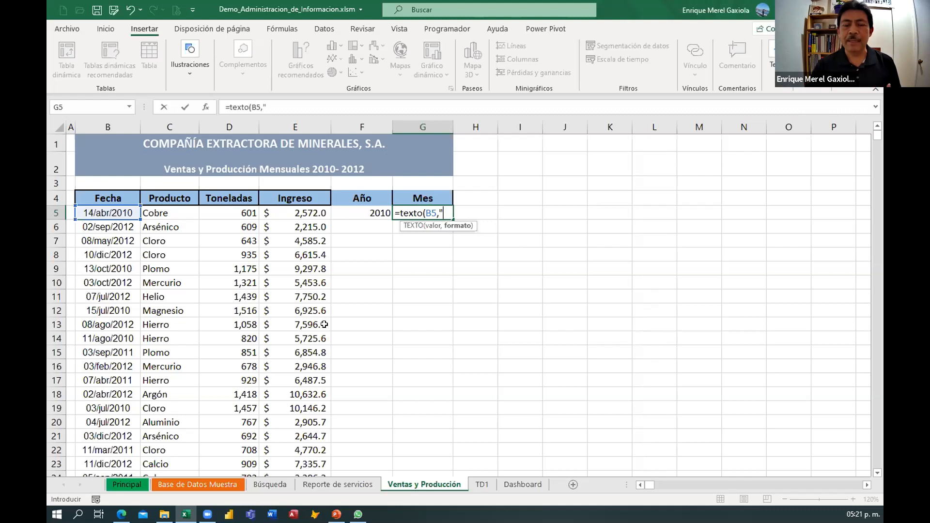
pyautogui.write('mm')
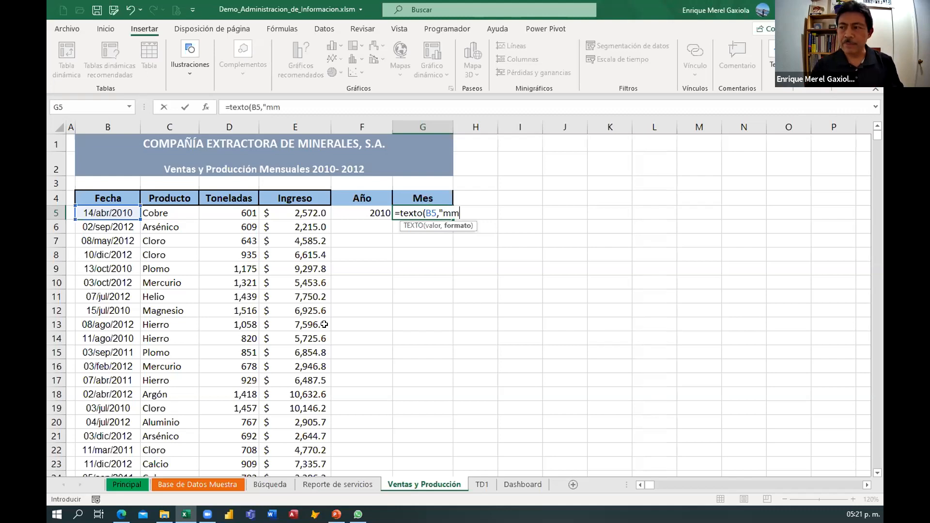
pyautogui.write('mm"')
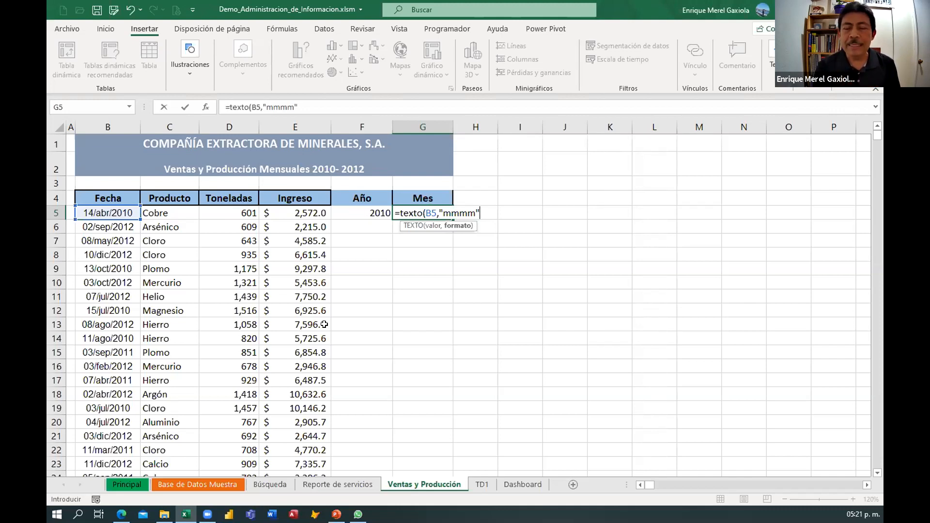
pyautogui.write(')')
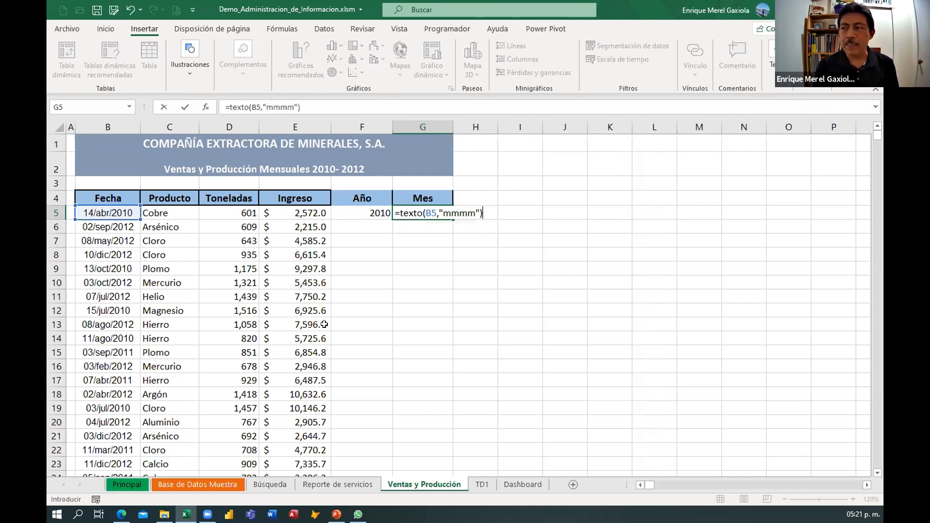
pyautogui.press('Return')
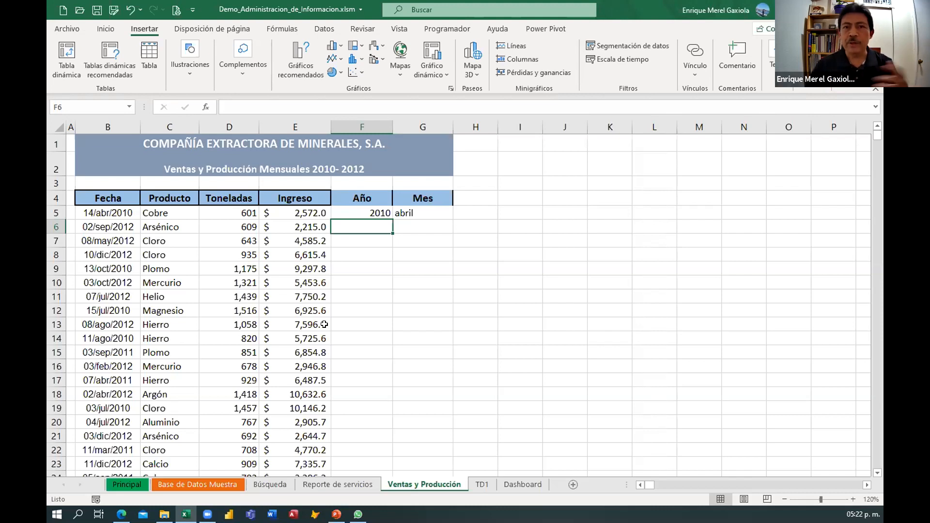
# Wrap the Mes formula in NOMPROPIO so it reads =NOMPROPIO(TEXTO(B5,"mmmm")) and capitalizes the month name.
pyautogui.click(413, 216)
pyautogui.doubleClick(414, 216)
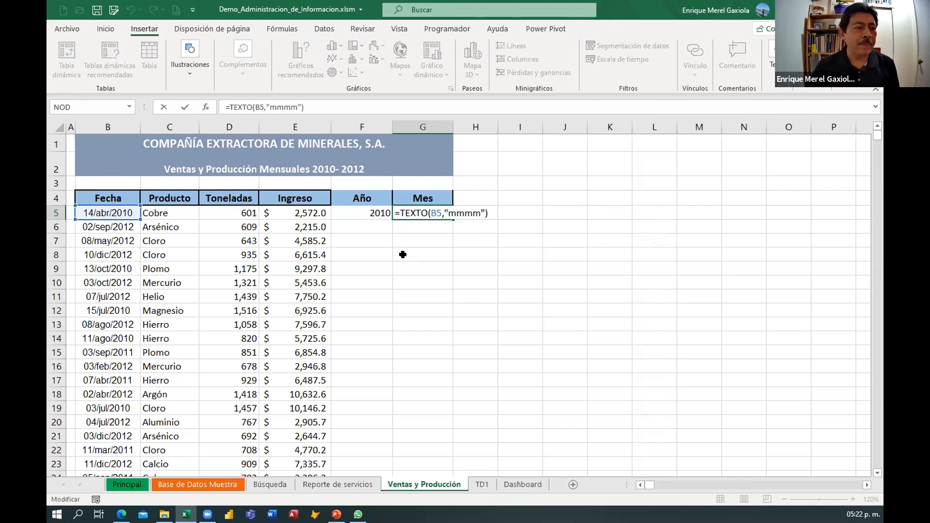
pyautogui.write('nom')
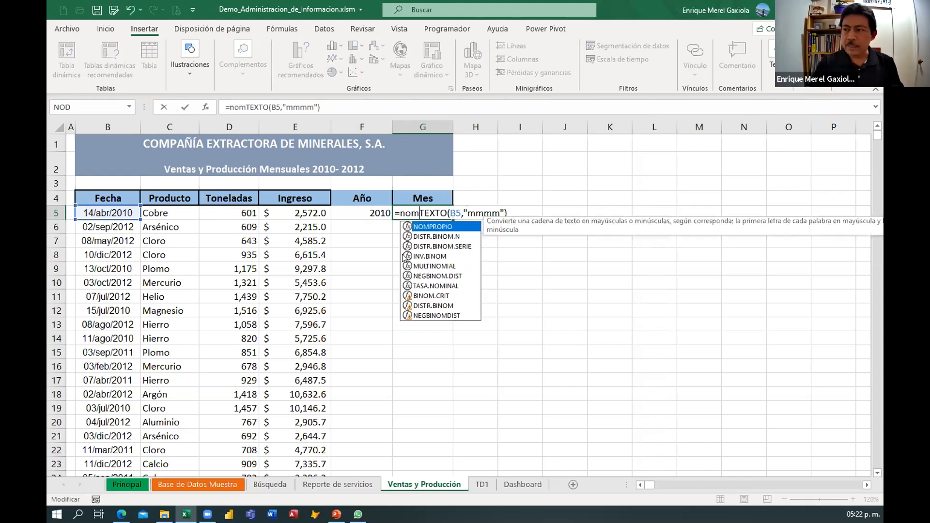
pyautogui.press('Tab')
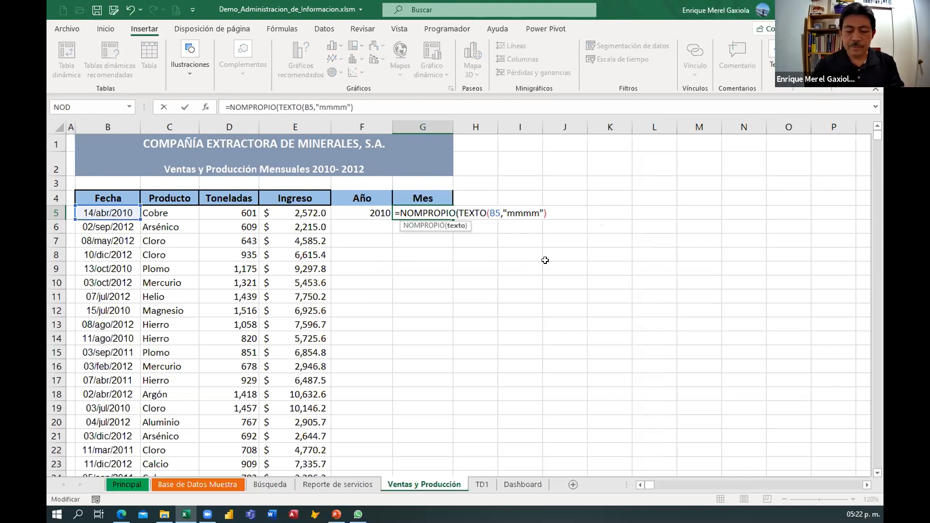
pyautogui.write(')')
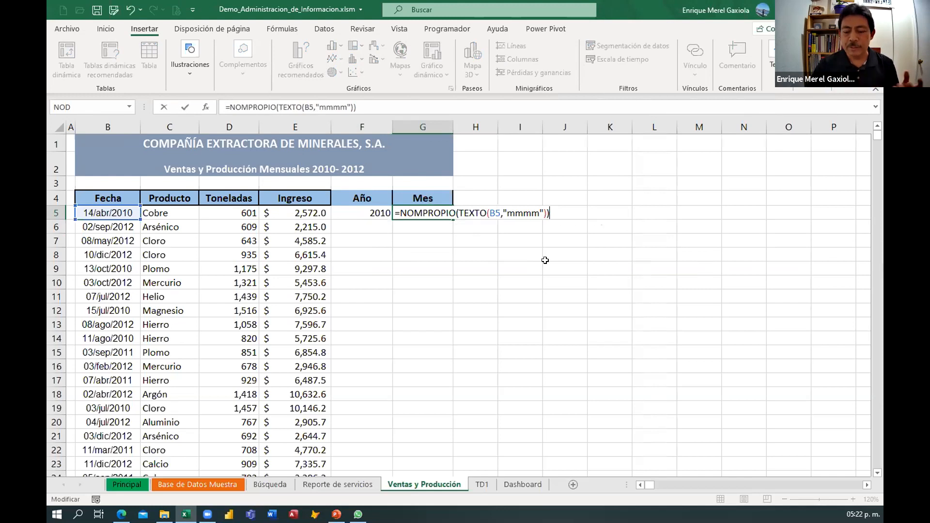
pyautogui.press('Return')
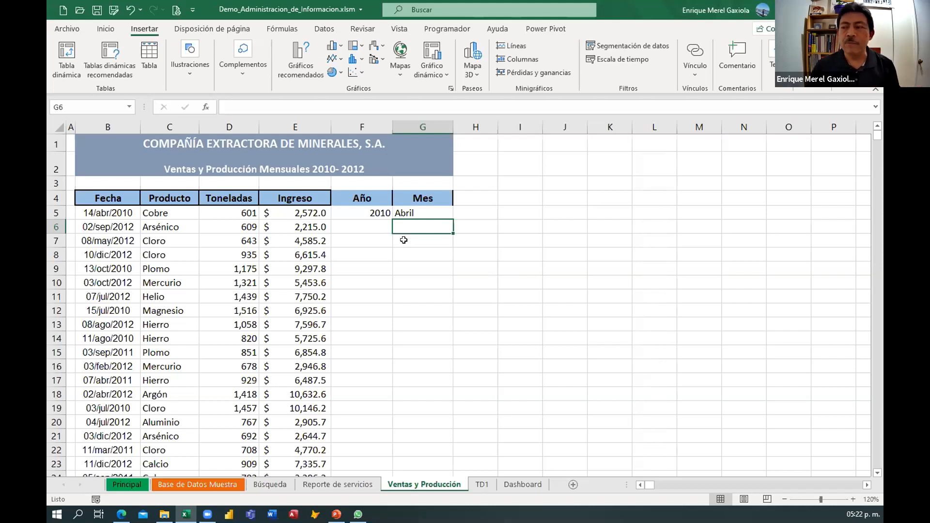
# Fill the Año and Mes formulas down through all sales records and scroll through the results.
pyautogui.moveTo(362, 213); pyautogui.dragTo(429, 219)
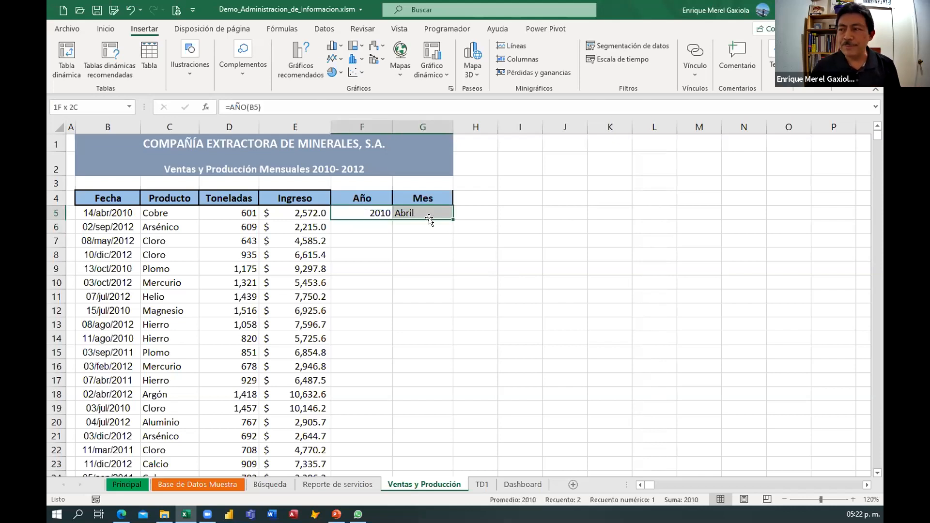
pyautogui.doubleClick(452, 220)
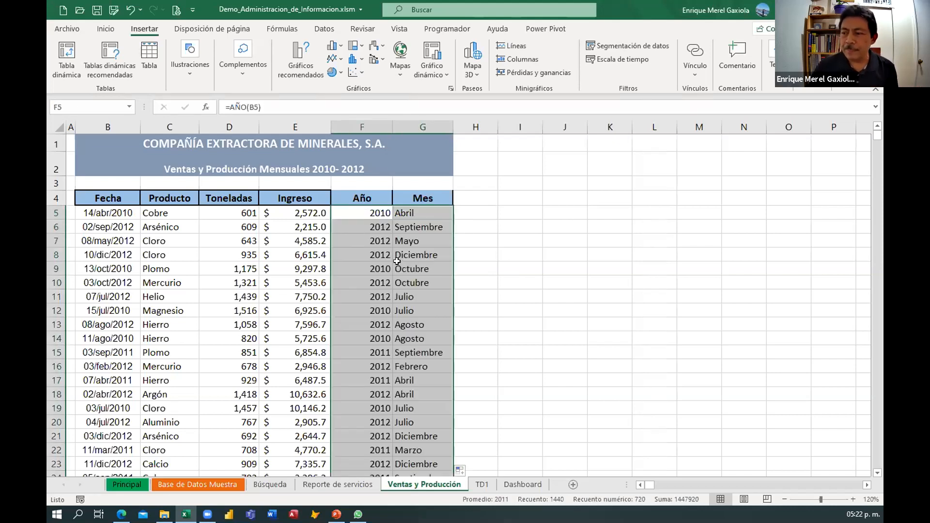
pyautogui.click(346, 282)
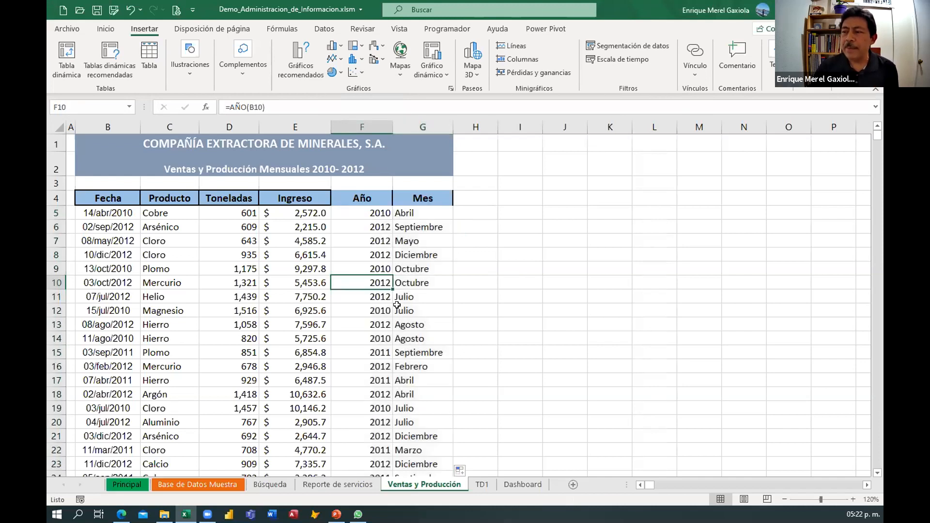
pyautogui.scroll(-20, 397, 312)
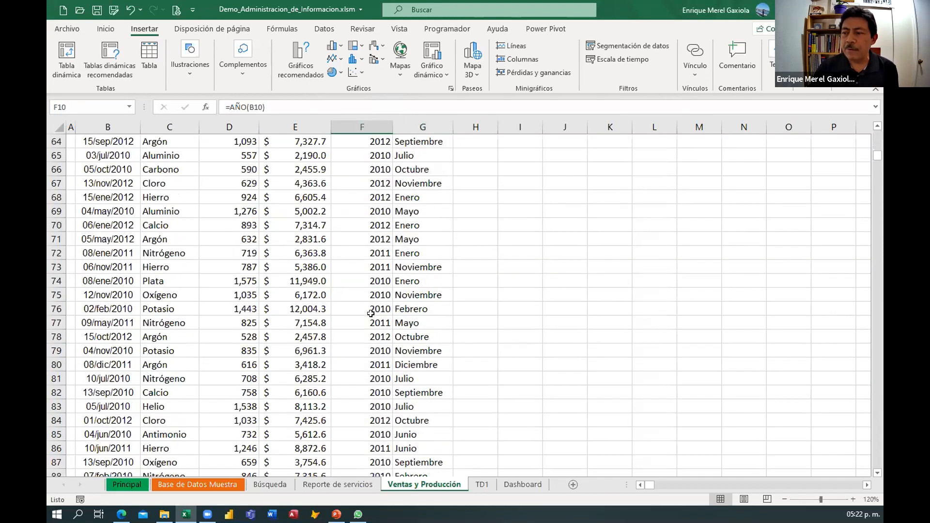
pyautogui.scroll(-18, 316, 312)
pyautogui.scroll(10, 235, 332)
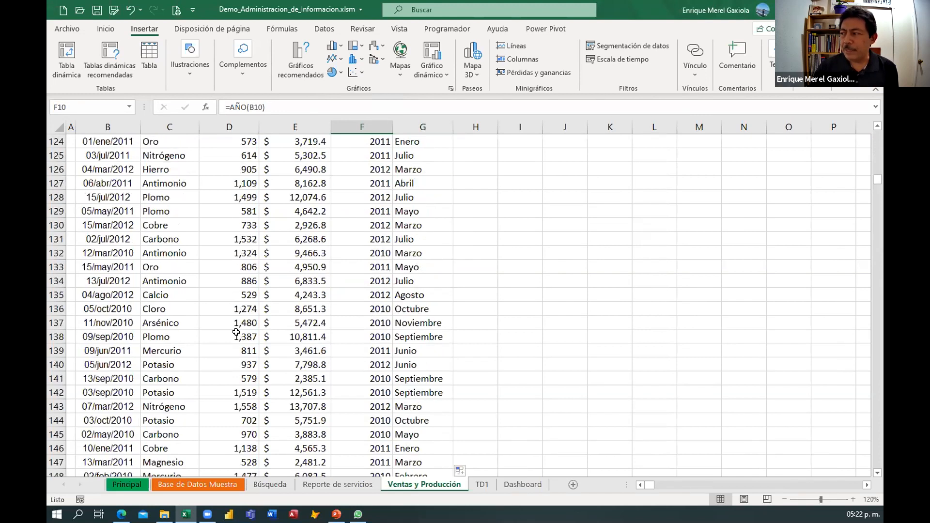
pyautogui.scroll(20, 236, 332)
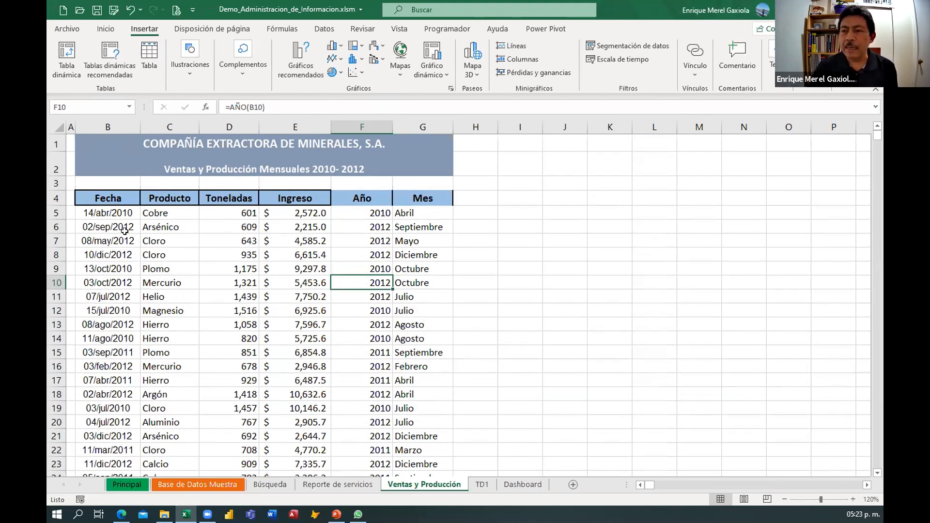
# Examine the table's header row and data range by selecting them.
pyautogui.click(117, 192)
pyautogui.moveTo(116, 192); pyautogui.dragTo(303, 322)
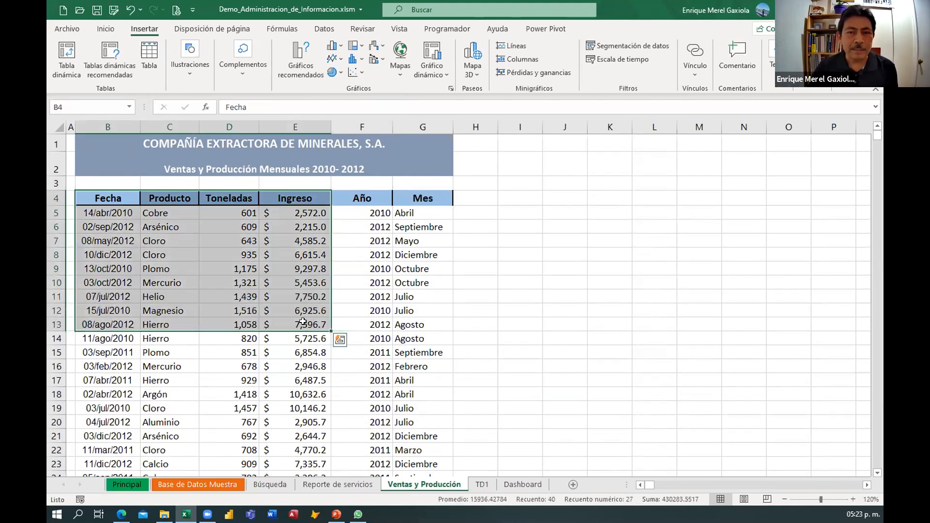
pyautogui.click(361, 239)
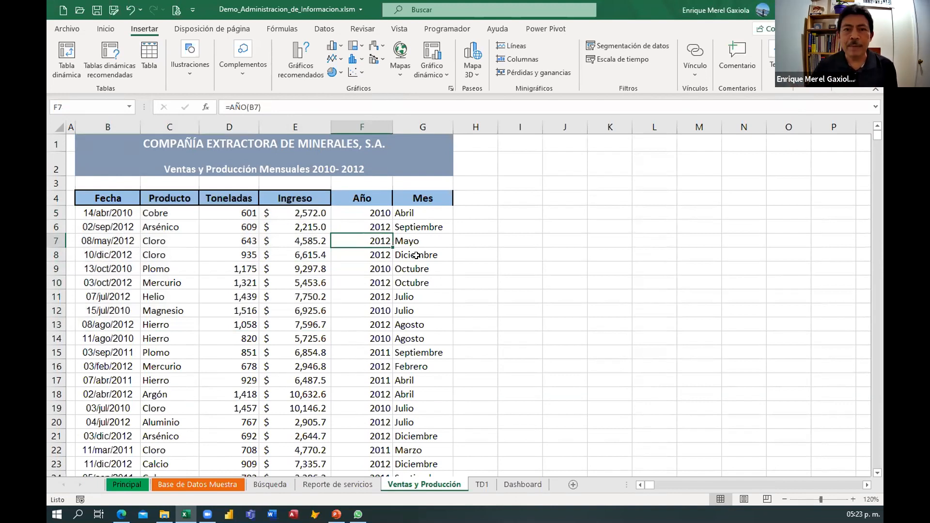
pyautogui.moveTo(103, 200); pyautogui.dragTo(417, 199)
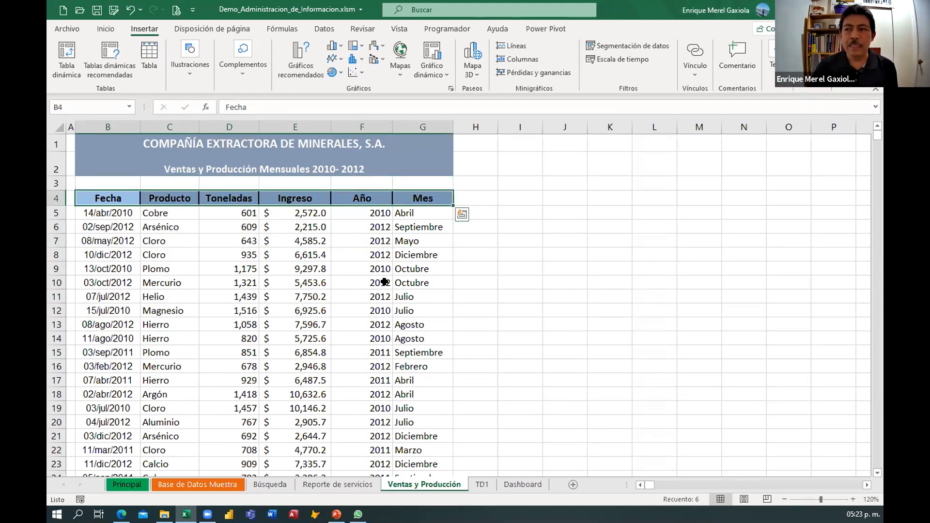
pyautogui.click(150, 245)
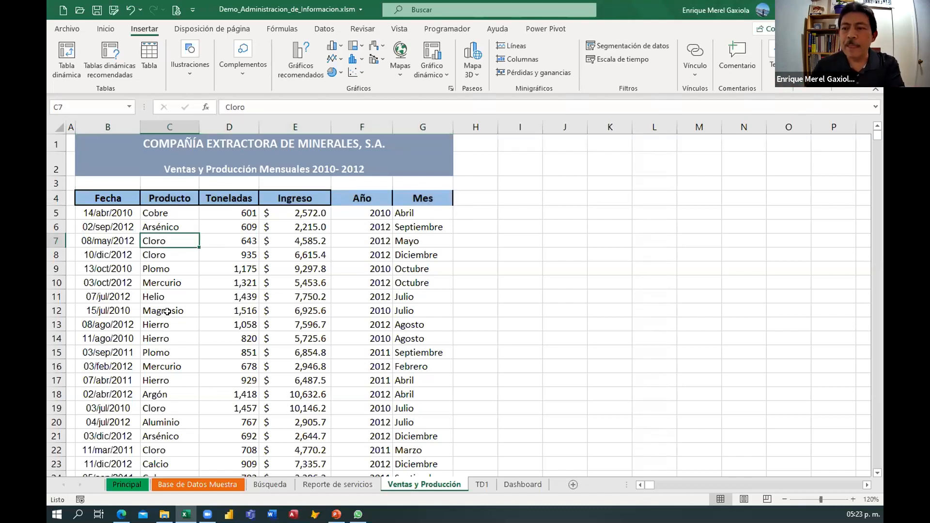
pyautogui.moveTo(108, 198); pyautogui.dragTo(394, 418)
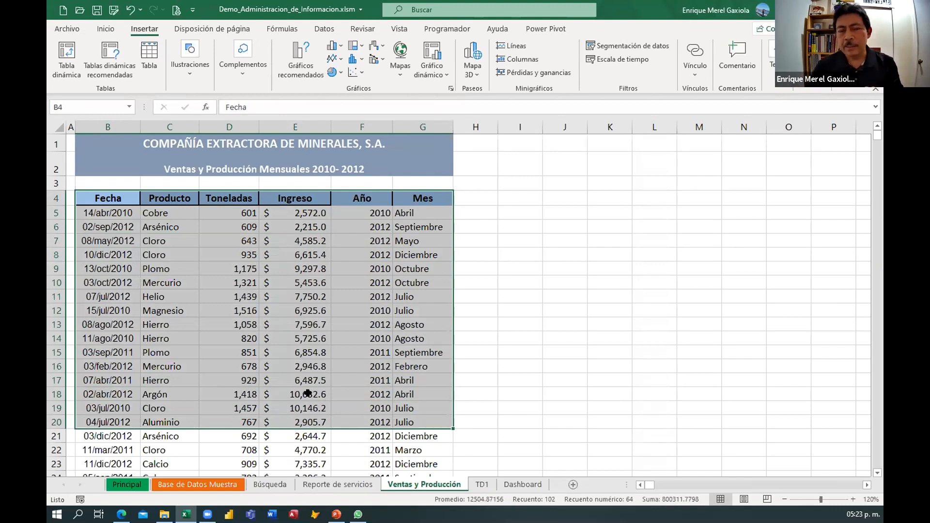
pyautogui.click(233, 269)
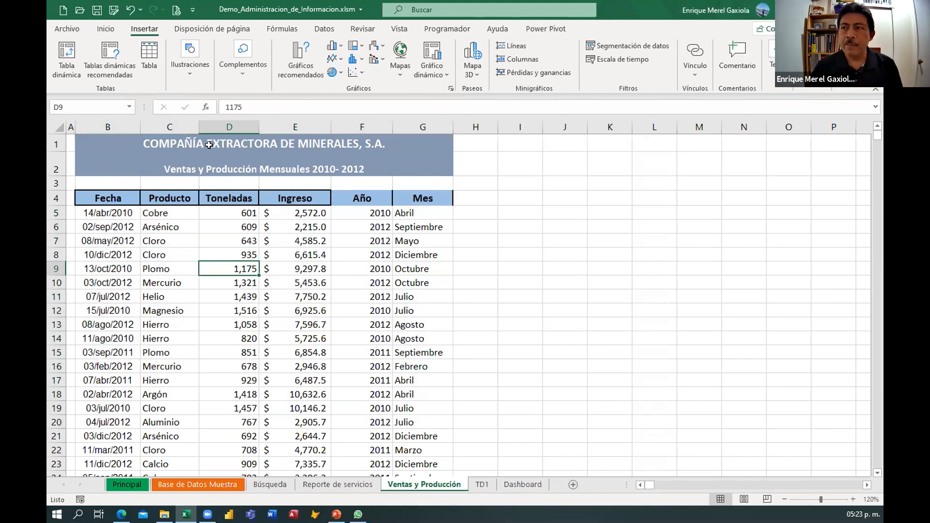
# Insert a PivotTable from the sales range, placing it on the existing TD1 sheet at cell A7.
pyautogui.click(67, 58)
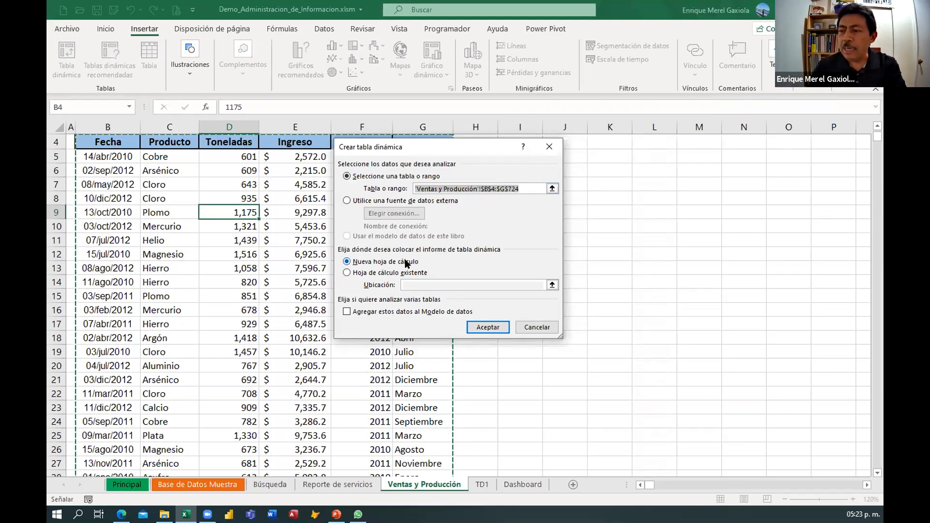
pyautogui.click(348, 274)
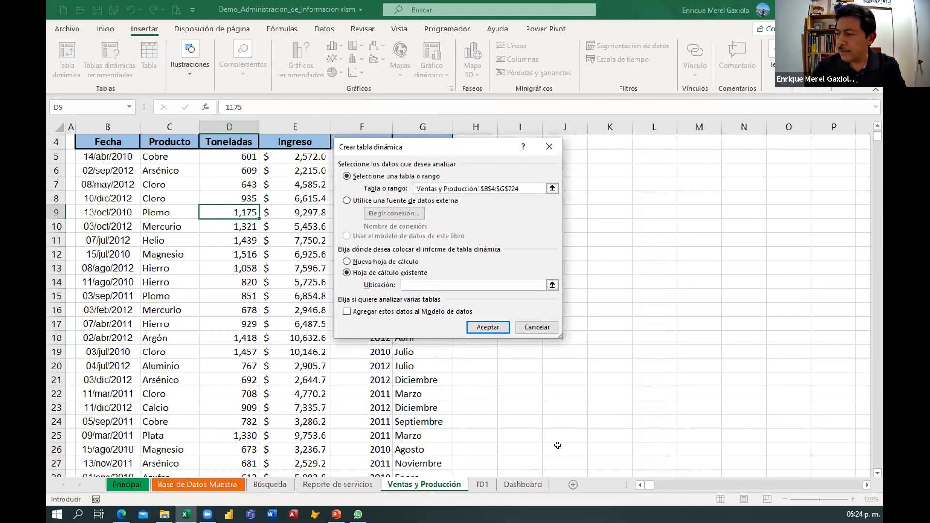
pyautogui.click(487, 485)
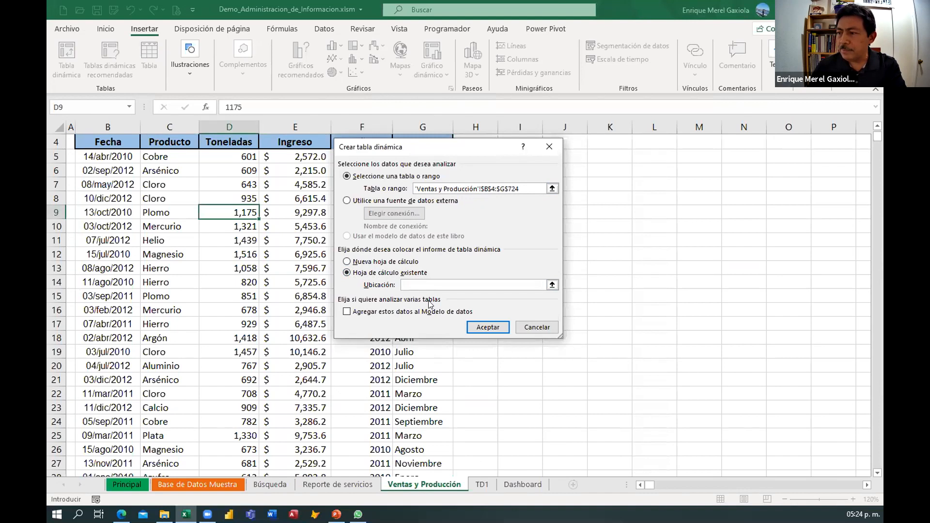
pyautogui.click(551, 285)
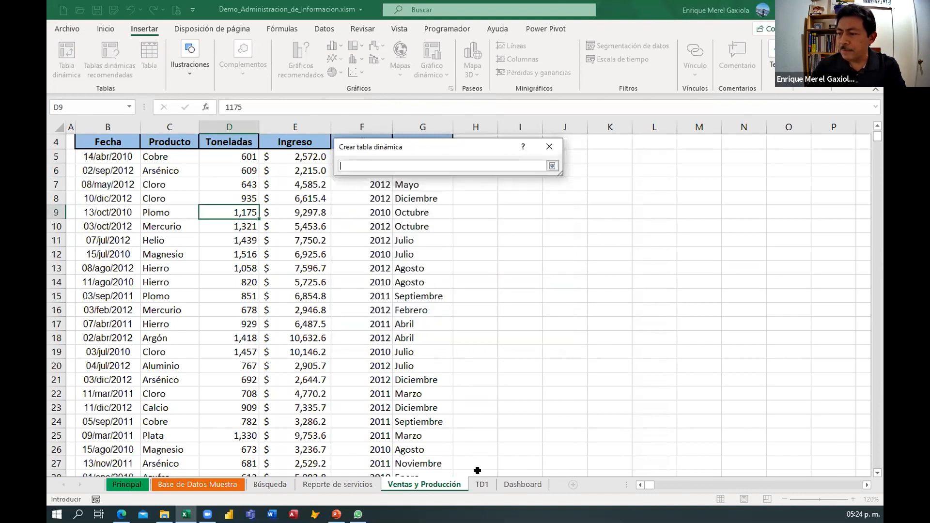
pyautogui.click(482, 484)
pyautogui.click(89, 208)
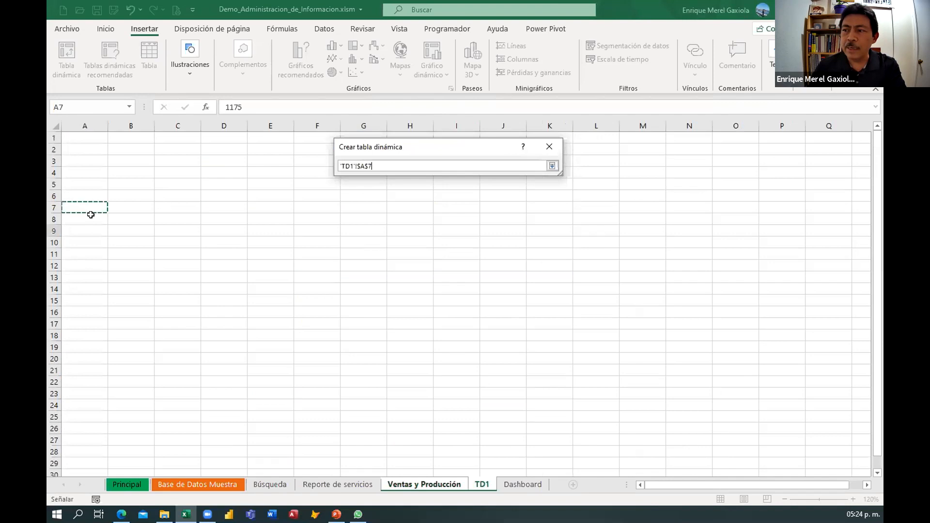
pyautogui.click(552, 165)
pyautogui.click(480, 326)
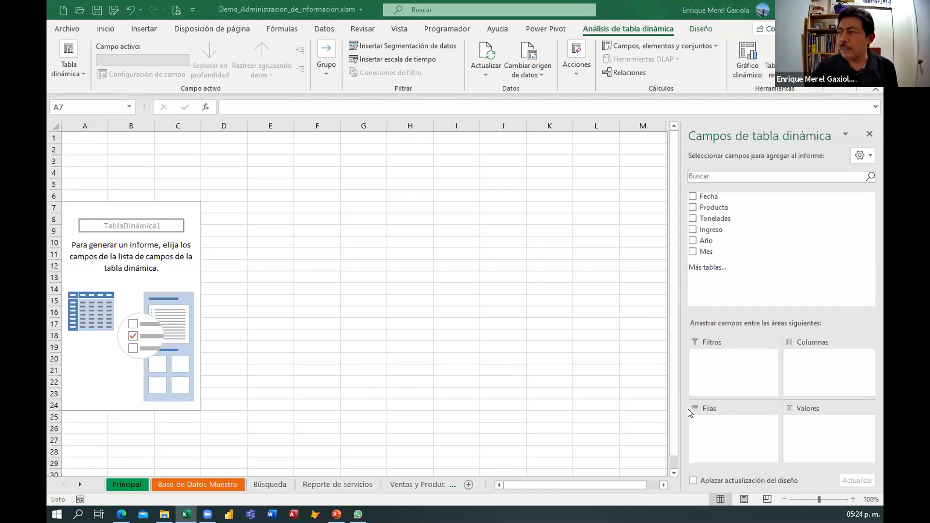
# Add the Producto field to the pivot table's rows.
pyautogui.click(716, 211)
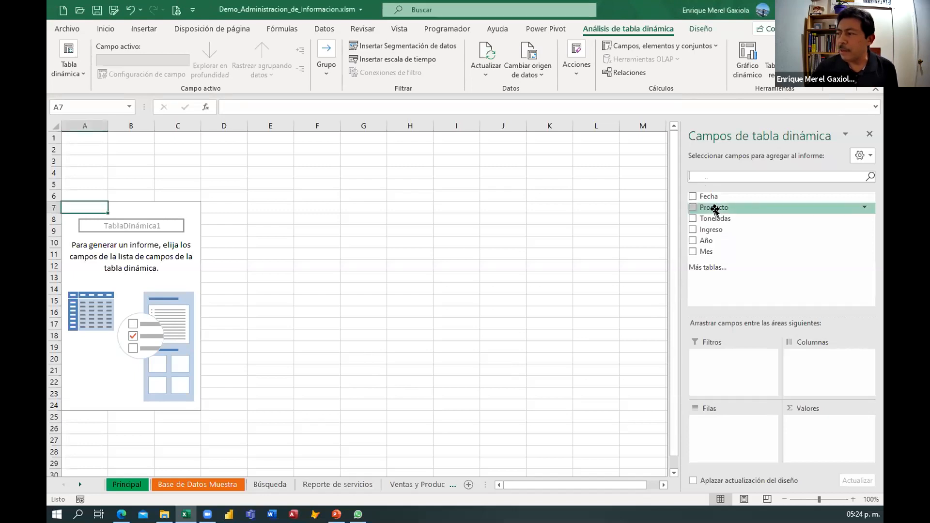
pyautogui.moveTo(716, 210); pyautogui.dragTo(717, 433)
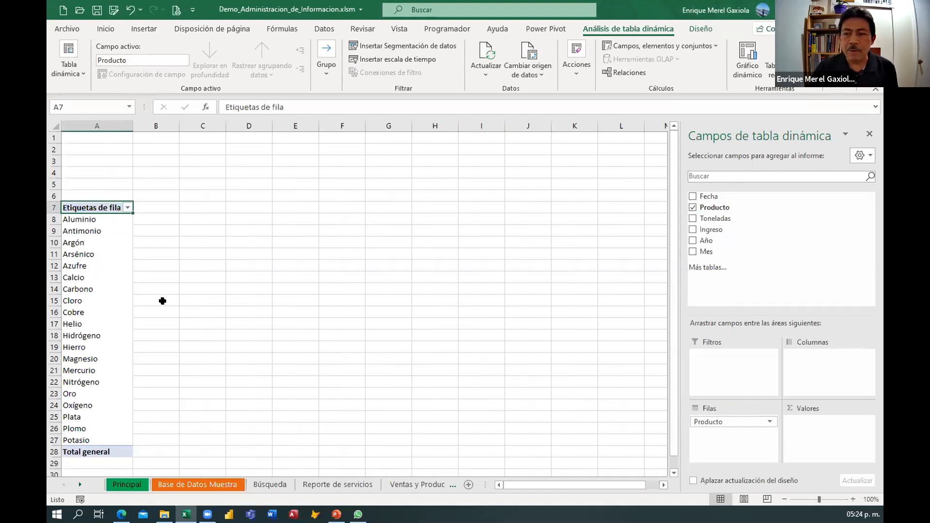
pyautogui.scroll(-1, 152, 288)
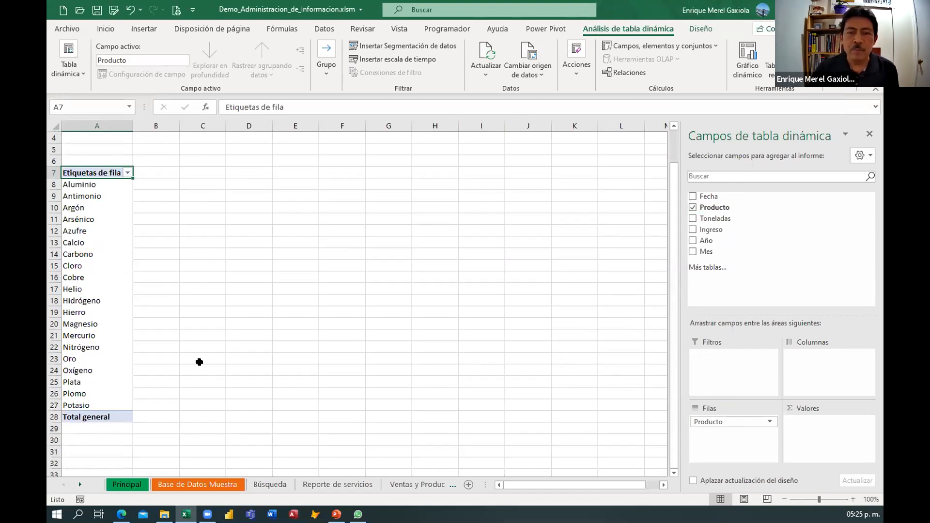
pyautogui.moveTo(79, 185); pyautogui.dragTo(102, 412)
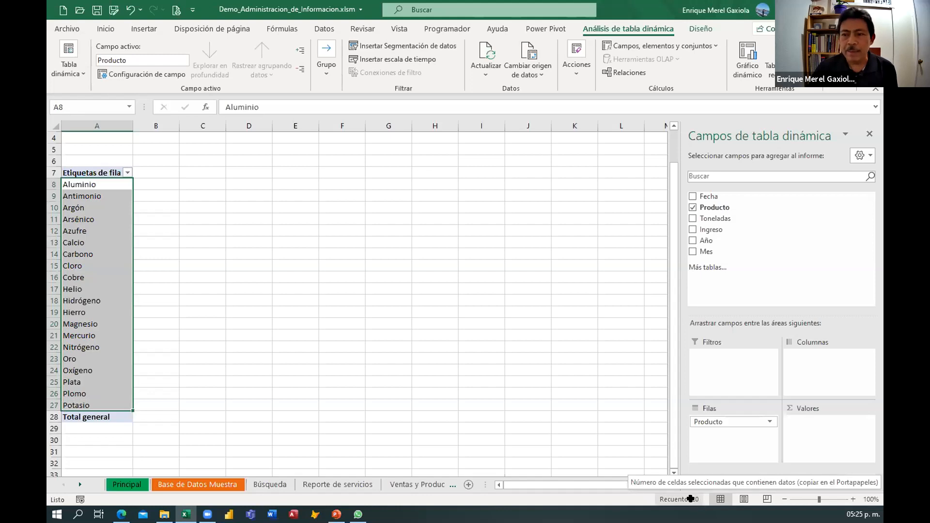
pyautogui.click(88, 217)
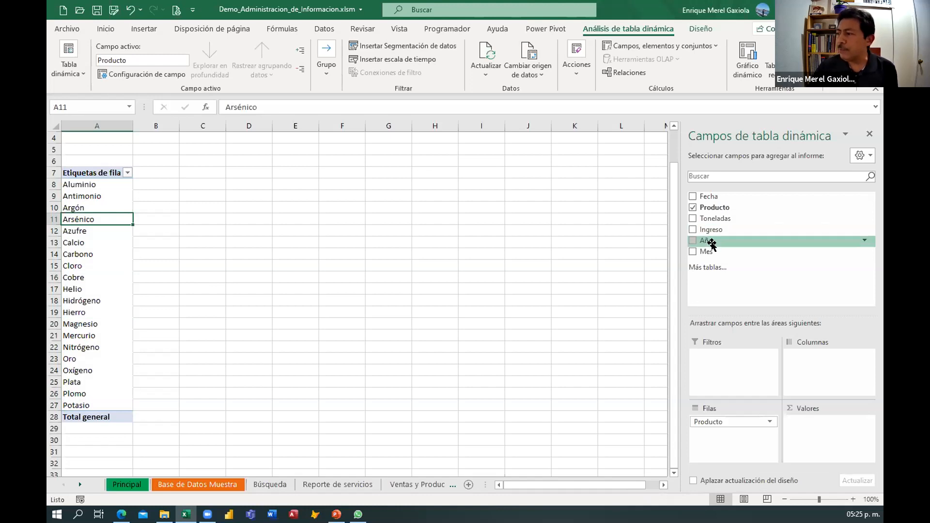
# Add the Toneladas field to the pivot table's values as a sum.
pyautogui.moveTo(711, 219); pyautogui.dragTo(808, 431)
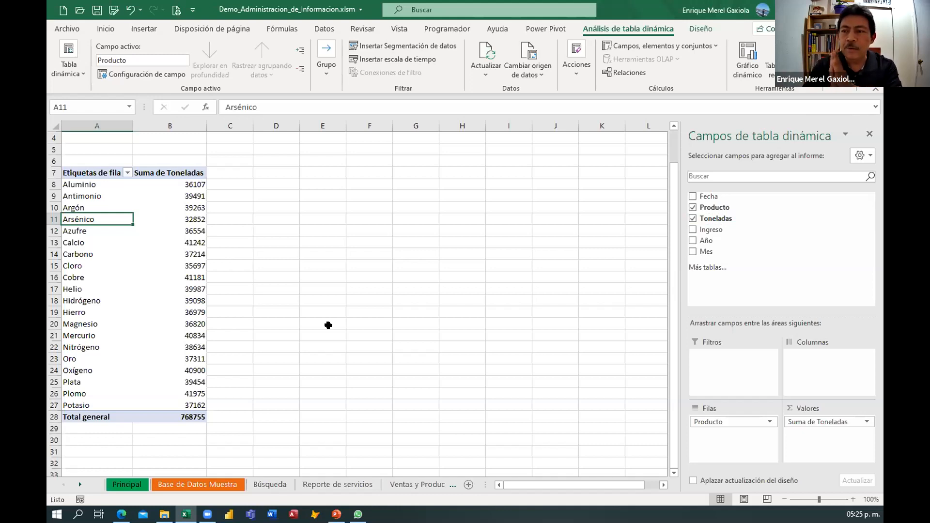
pyautogui.click(82, 185)
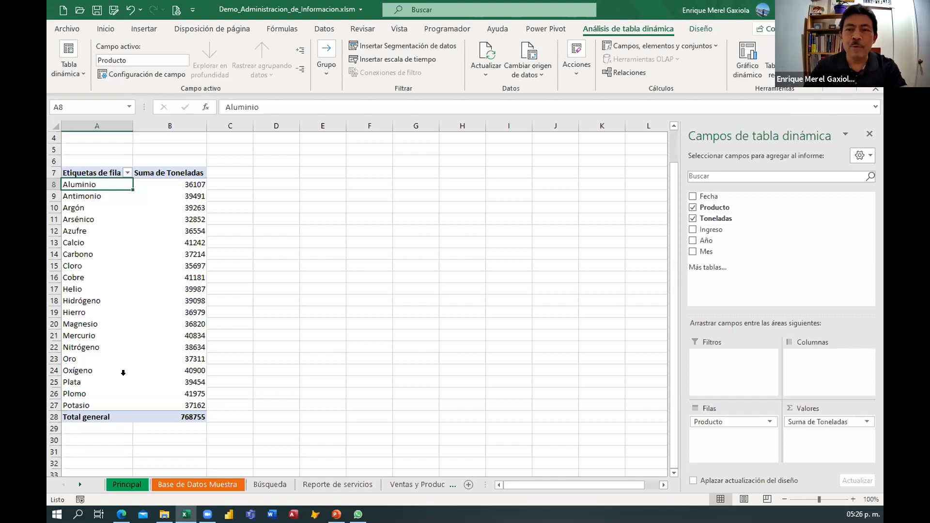
# Review the value field settings and cell context menu options for the Toneladas sum without changing them.
pyautogui.click(190, 243)
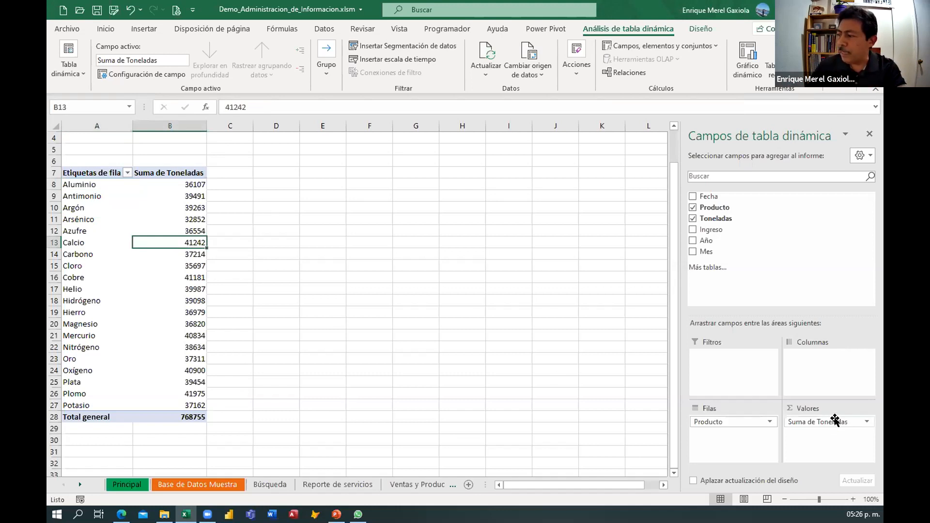
pyautogui.click(866, 422)
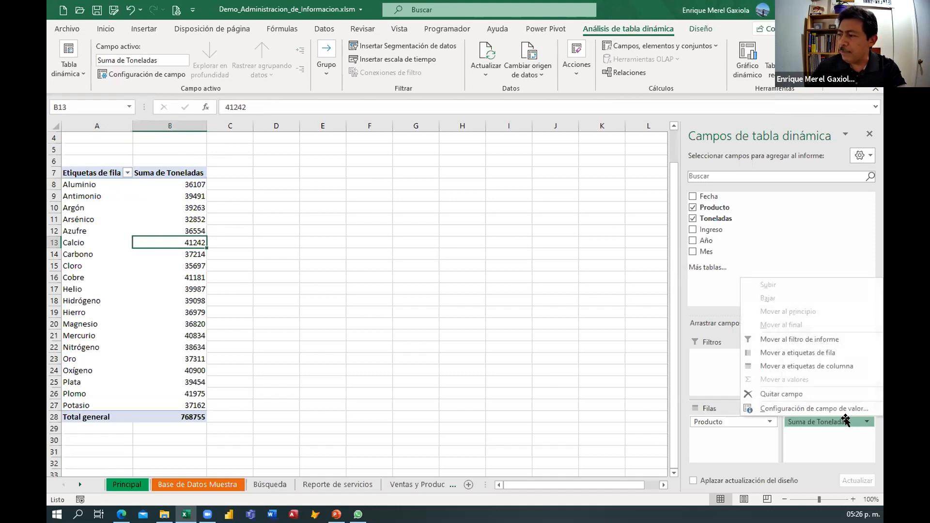
pyautogui.click(792, 410)
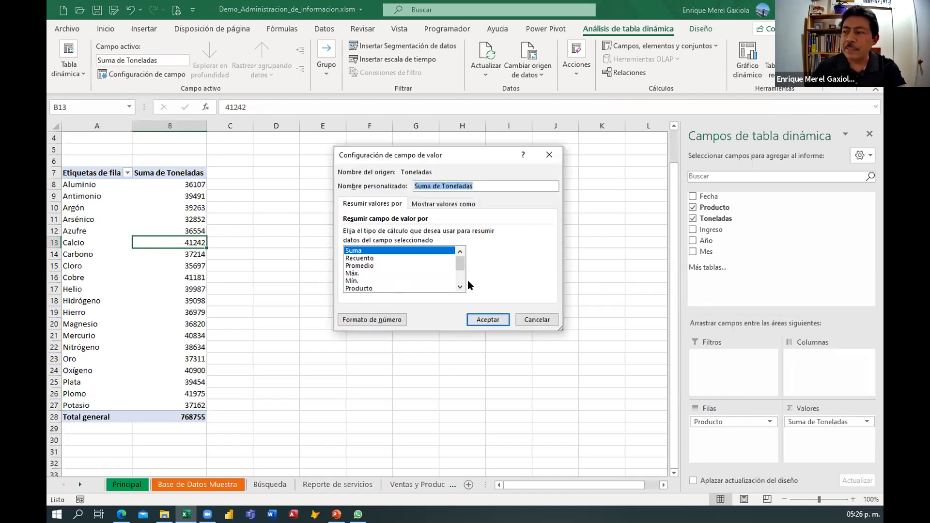
pyautogui.click(537, 319)
pyautogui.press('Escape')
pyautogui.click(187, 222)
pyautogui.rightClick(191, 222)
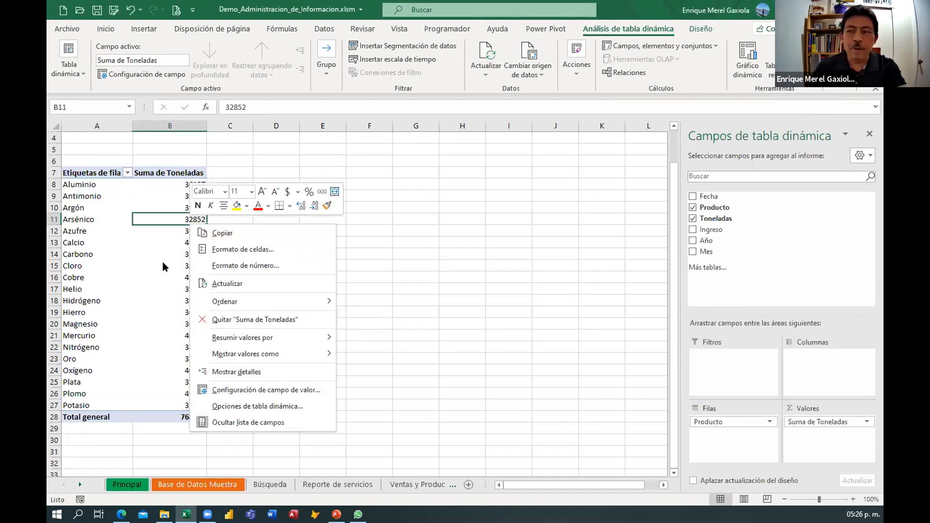
pyautogui.press('Escape')
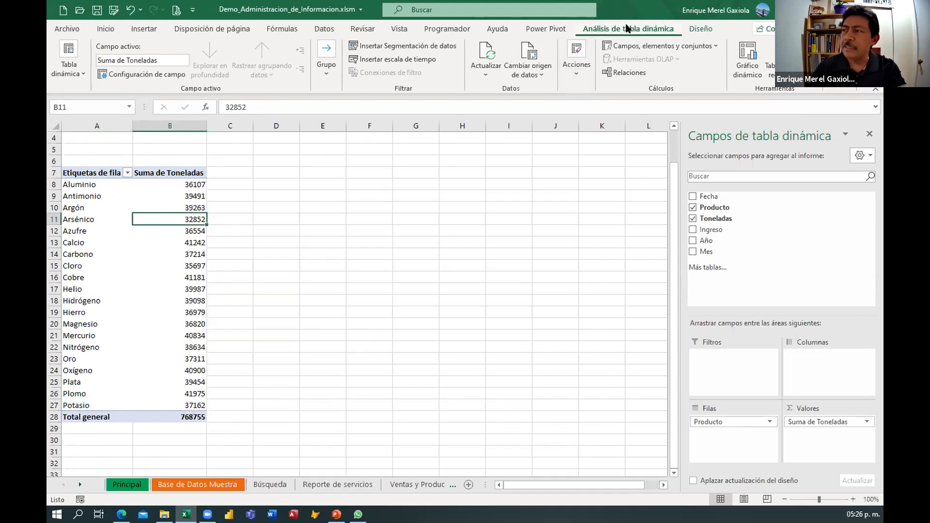
# Format the Toneladas sum values as Number with 0 decimal places and a thousands separator.
pyautogui.click(135, 77)
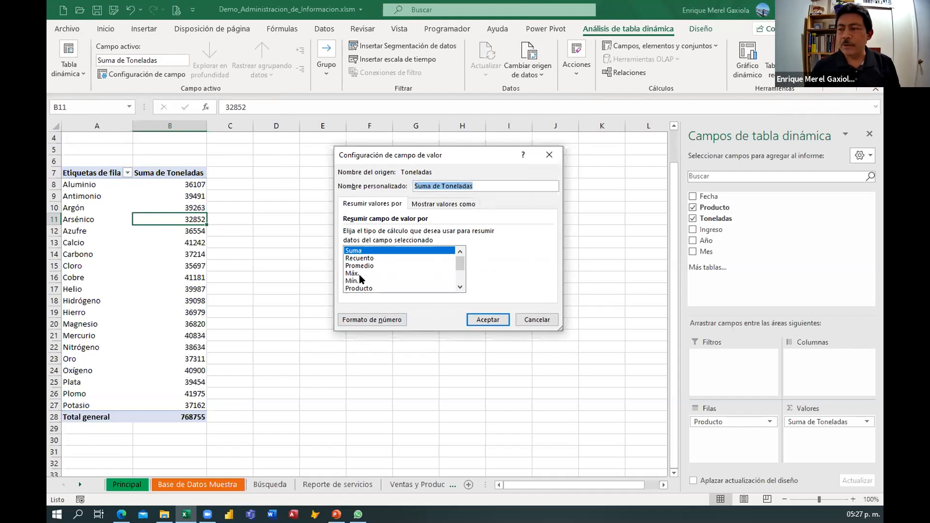
pyautogui.click(367, 320)
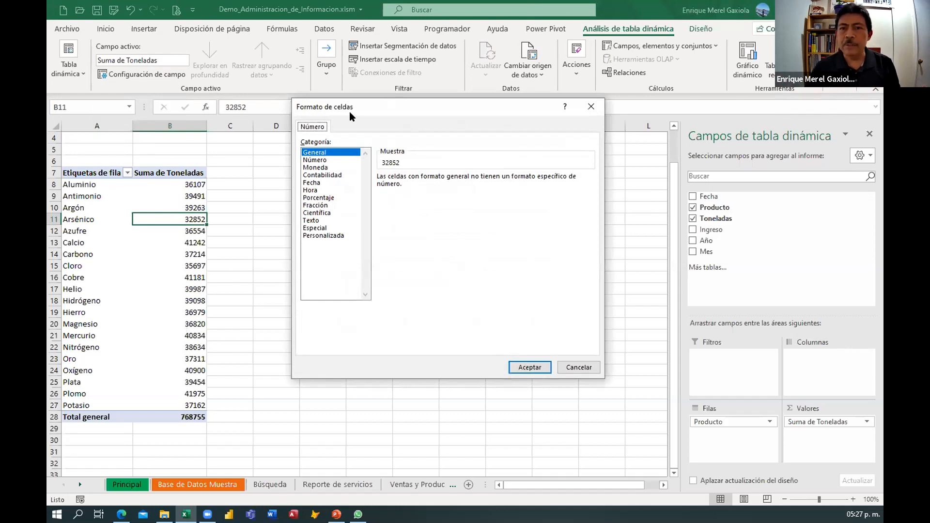
pyautogui.click(312, 160)
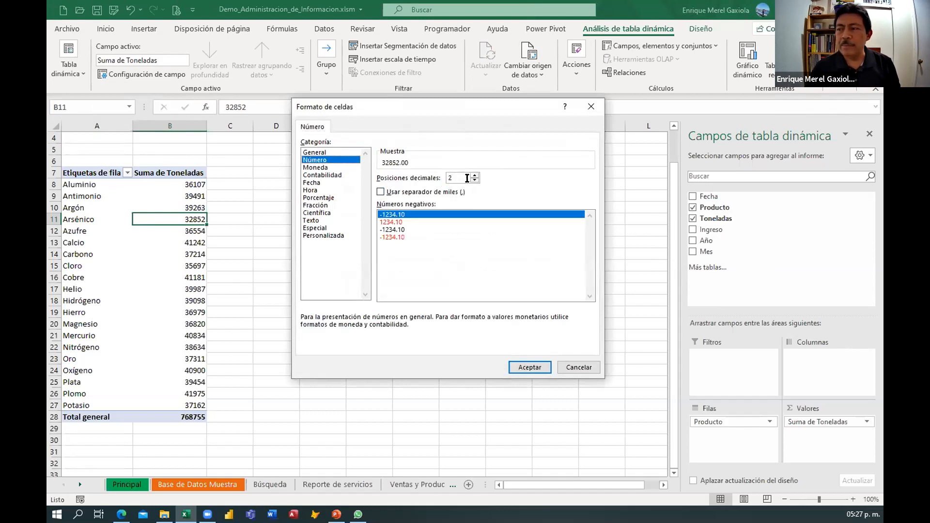
pyautogui.click(475, 181)
pyautogui.click(475, 180)
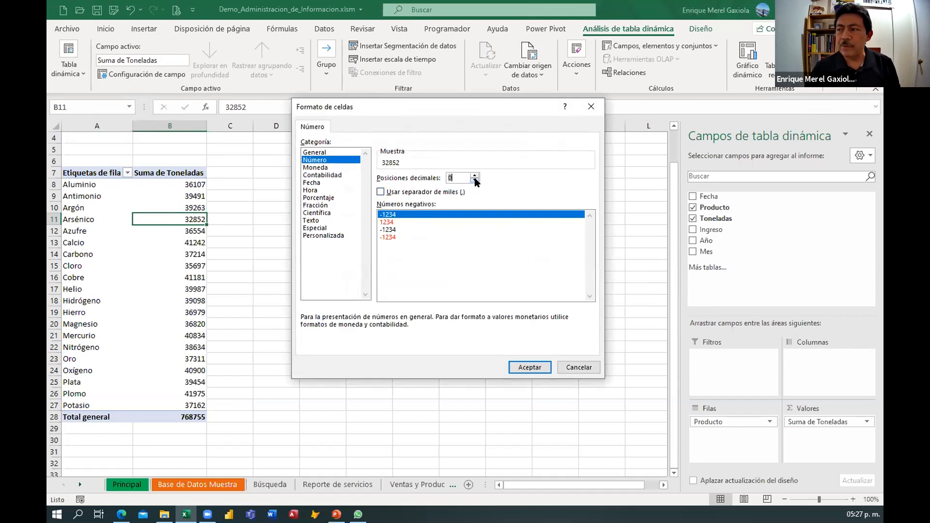
pyautogui.click(381, 192)
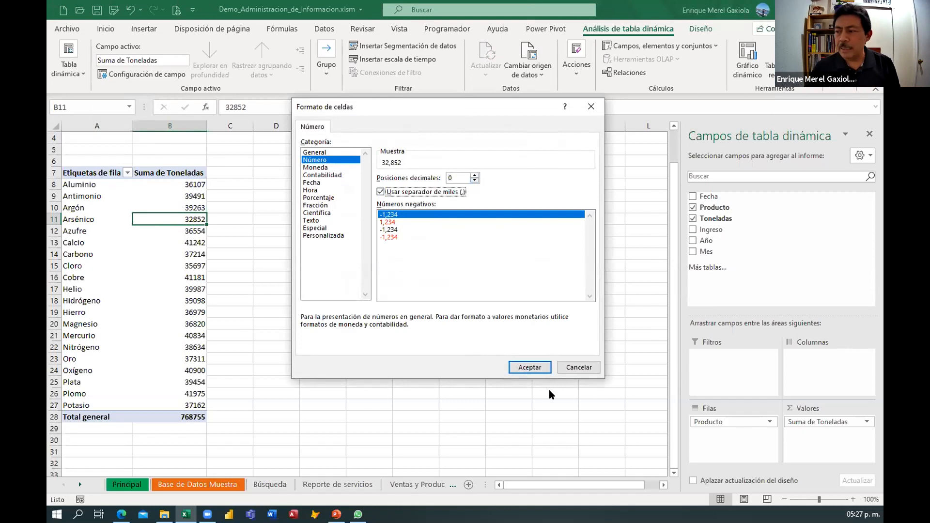
pyautogui.click(529, 367)
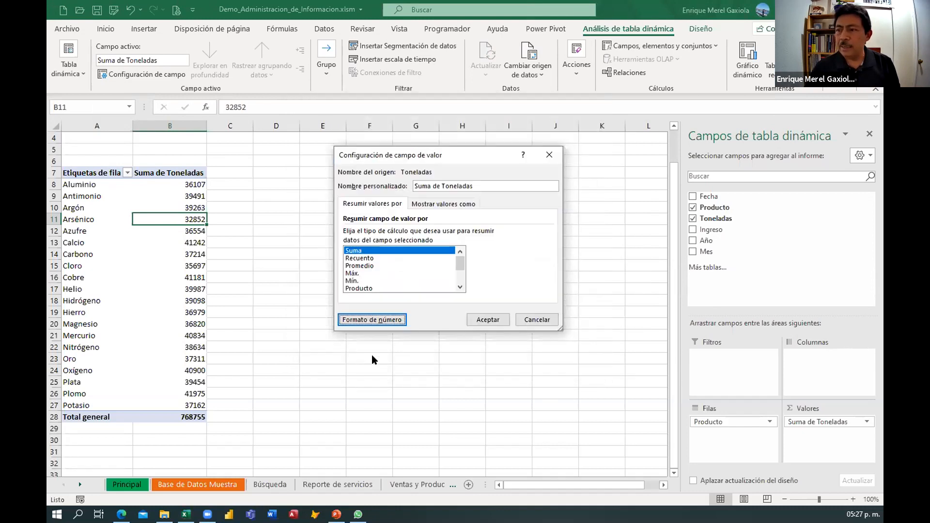
pyautogui.click(486, 320)
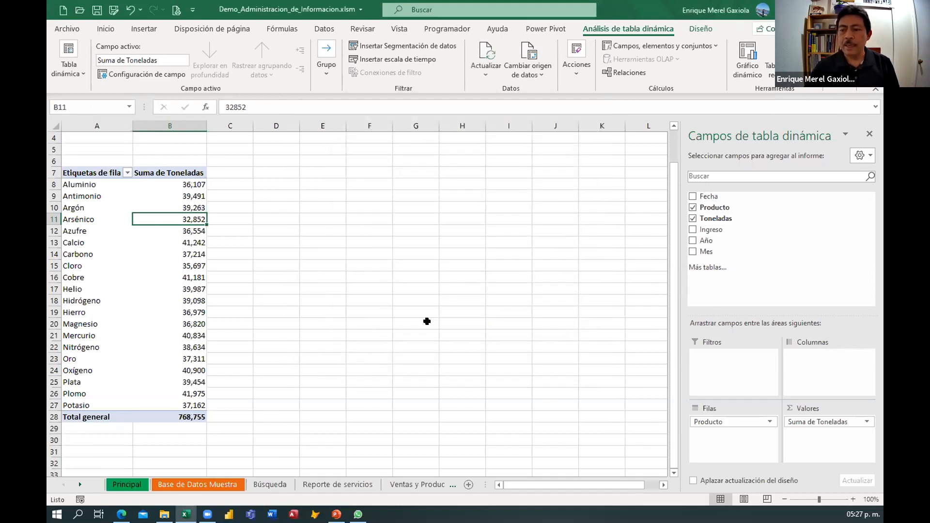
# Add the Año field to the pivot table's columns.
pyautogui.scroll(-1, 353, 310)
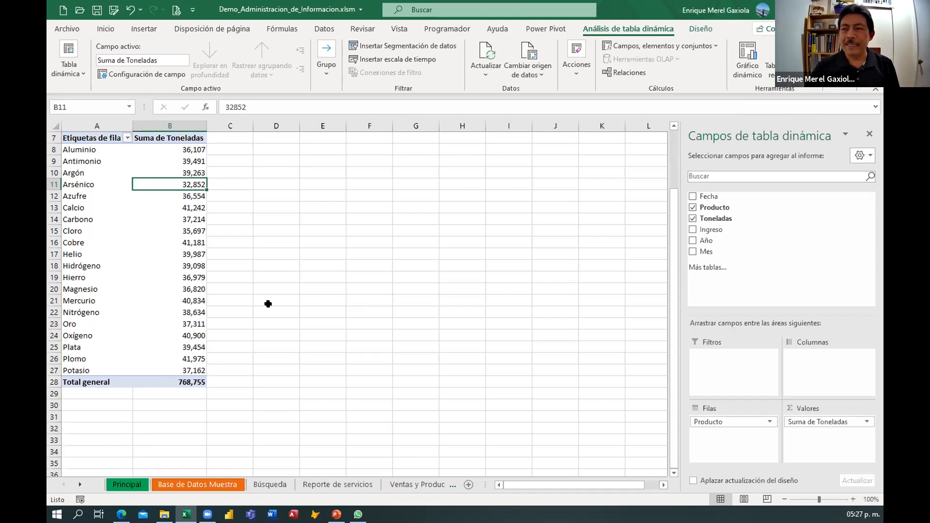
pyautogui.scroll(1, 150, 295)
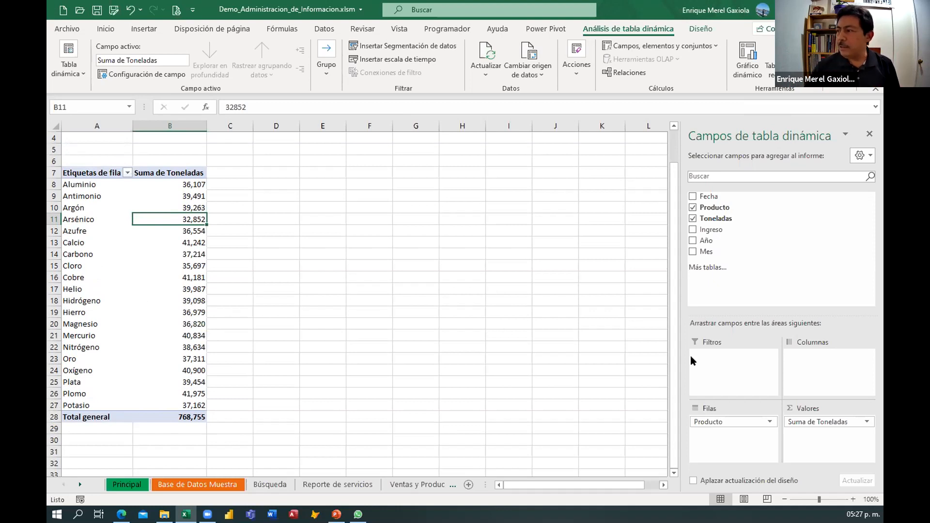
pyautogui.moveTo(705, 241); pyautogui.dragTo(810, 362)
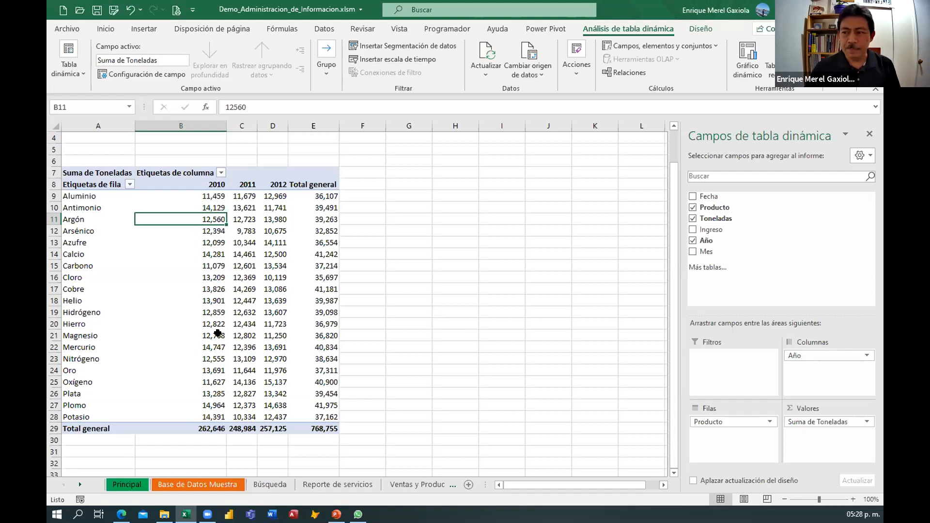
# Narrow column B of the pivot table.
pyautogui.scroll(-3, 228, 327)
pyautogui.scroll(3, 219, 295)
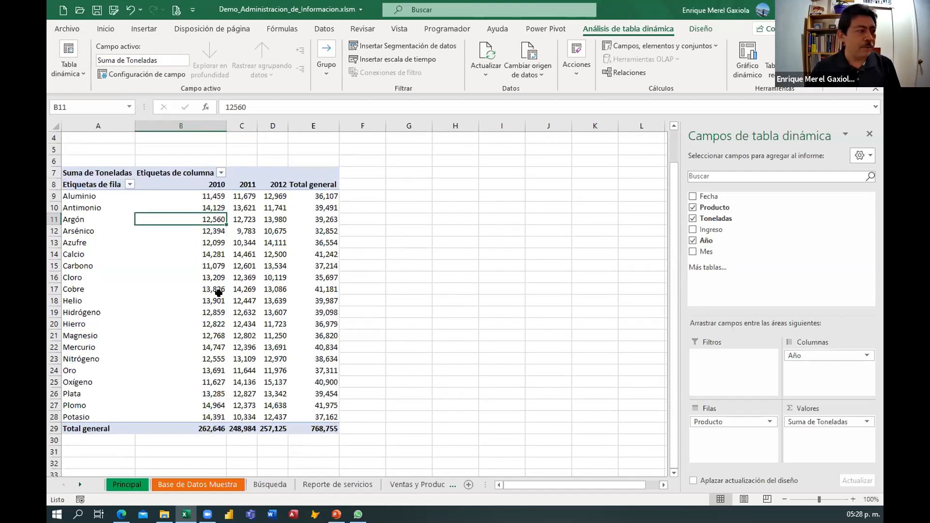
pyautogui.scroll(-2, 227, 286)
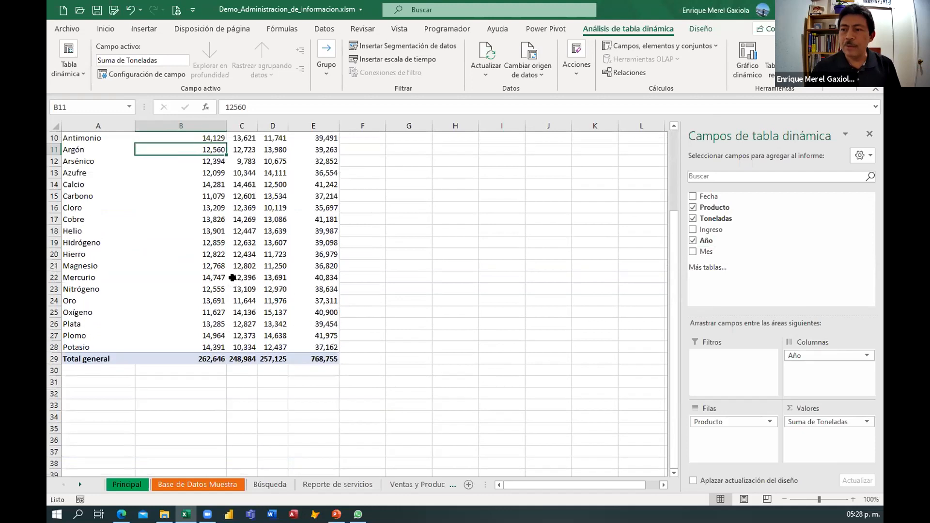
pyautogui.scroll(3, 233, 277)
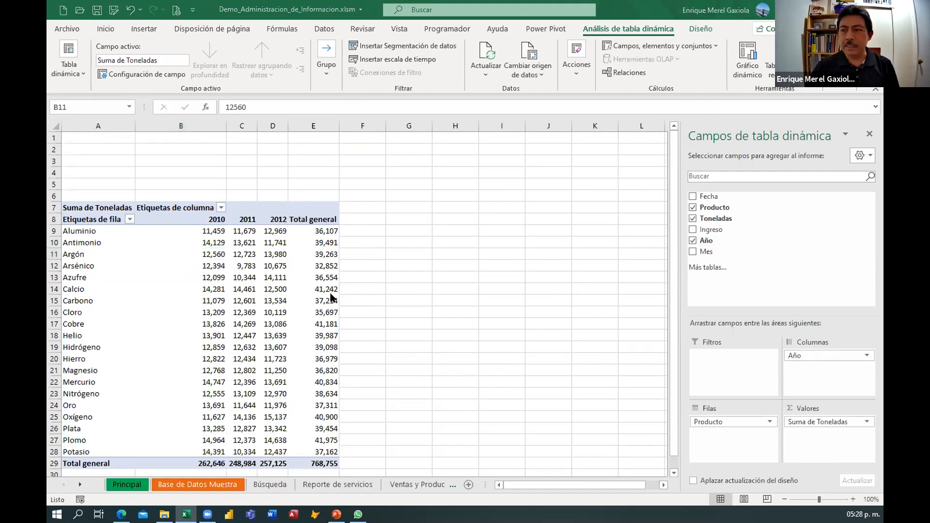
pyautogui.scroll(-1, 332, 294)
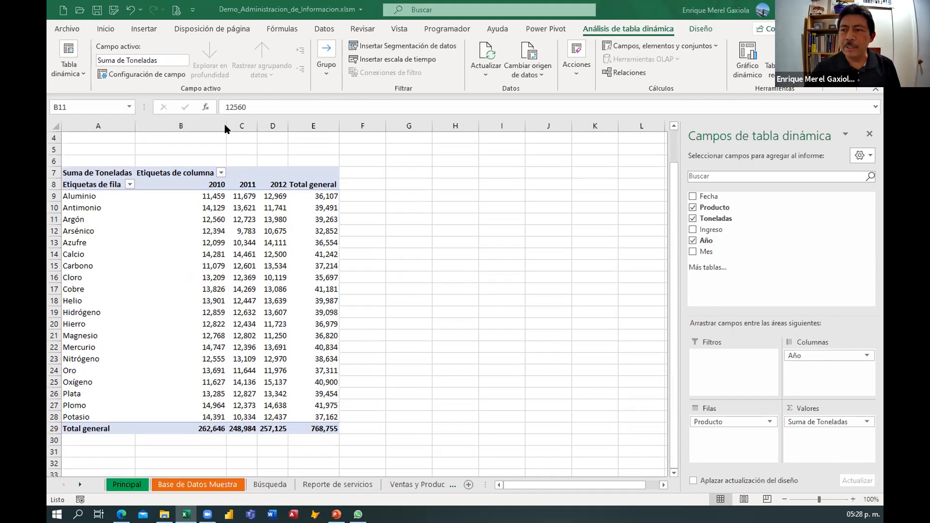
pyautogui.moveTo(225, 126); pyautogui.dragTo(208, 126)
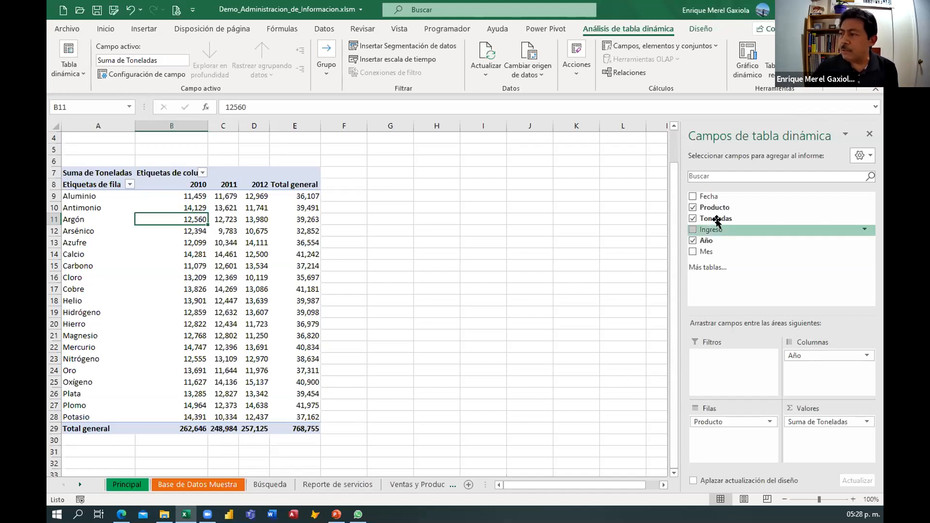
# Add Toneladas to the values a second time and rename that value field Diferencia.
pyautogui.moveTo(716, 218)
pyautogui.mouseDown()
pyautogui.moveTo(786, 372)
pyautogui.moveTo(804, 439)
pyautogui.moveTo(801, 422)
pyautogui.moveTo(804, 435)
pyautogui.moveTo(817, 424)
pyautogui.moveTo(809, 423)
pyautogui.mouseUp()
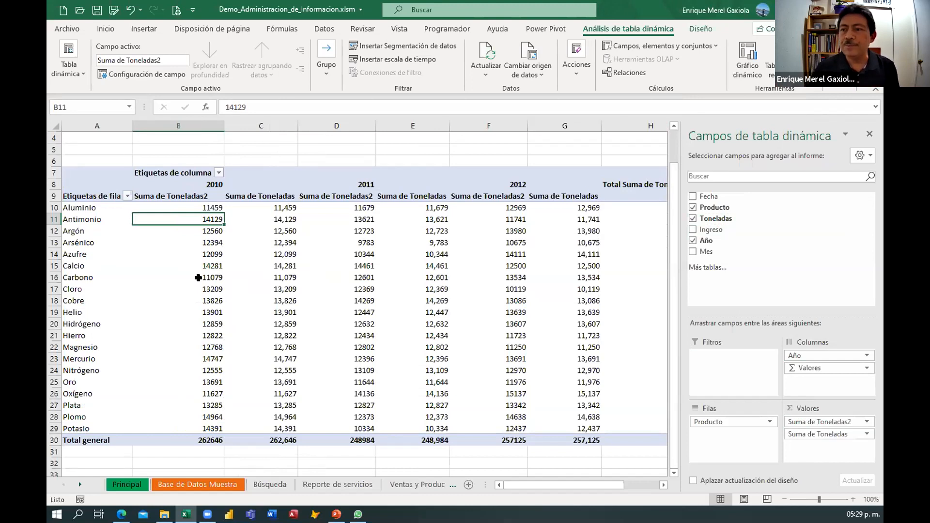
pyautogui.click(168, 195)
pyautogui.moveTo(301, 107); pyautogui.dragTo(214, 107)
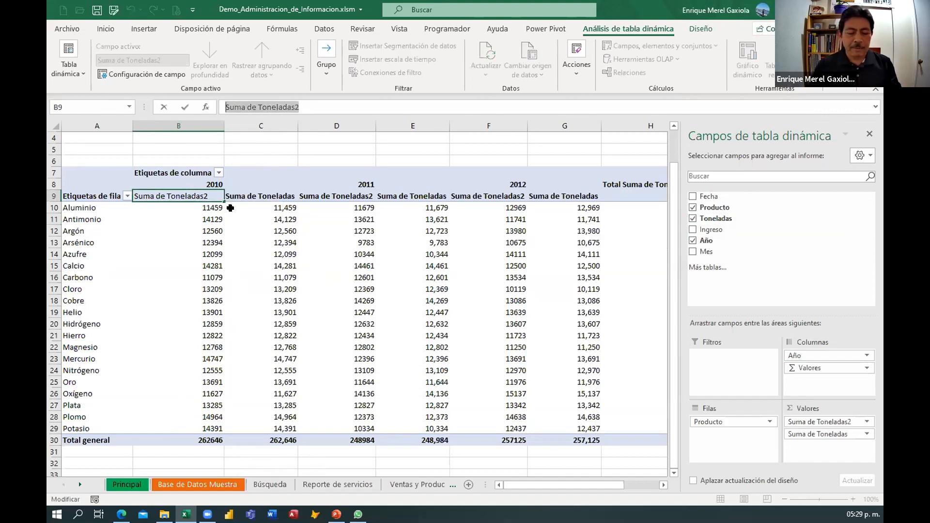
pyautogui.write('D')
pyautogui.write('ifferencia')
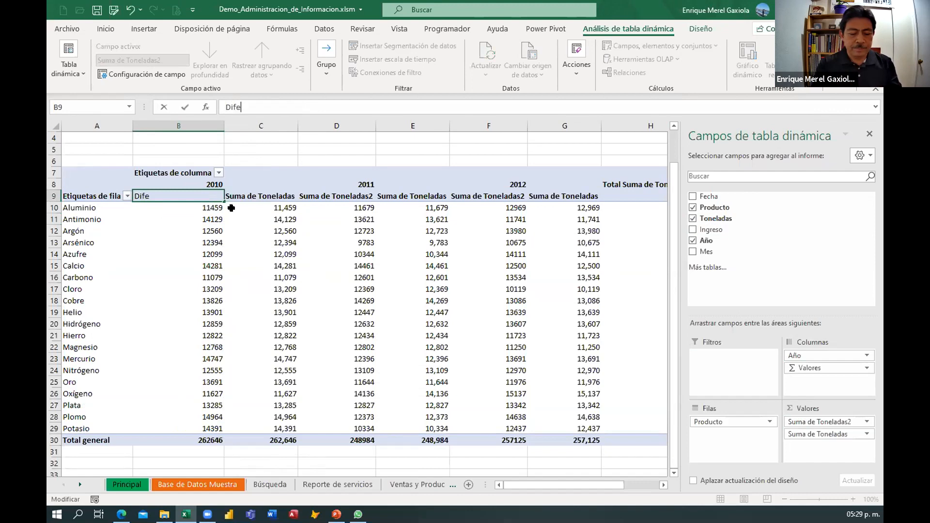
pyautogui.press('Return')
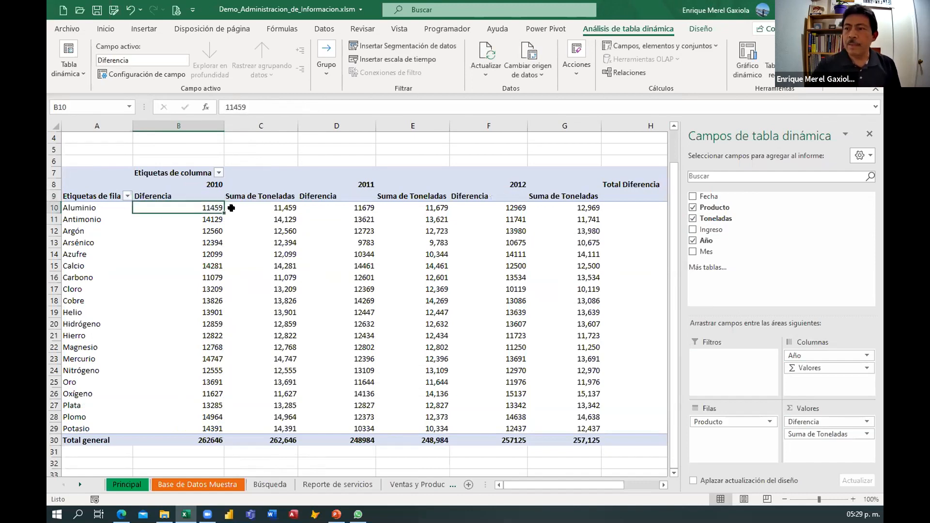
# Rename the original Suma de Toneladas value header to Toneladas.
pyautogui.click(244, 196)
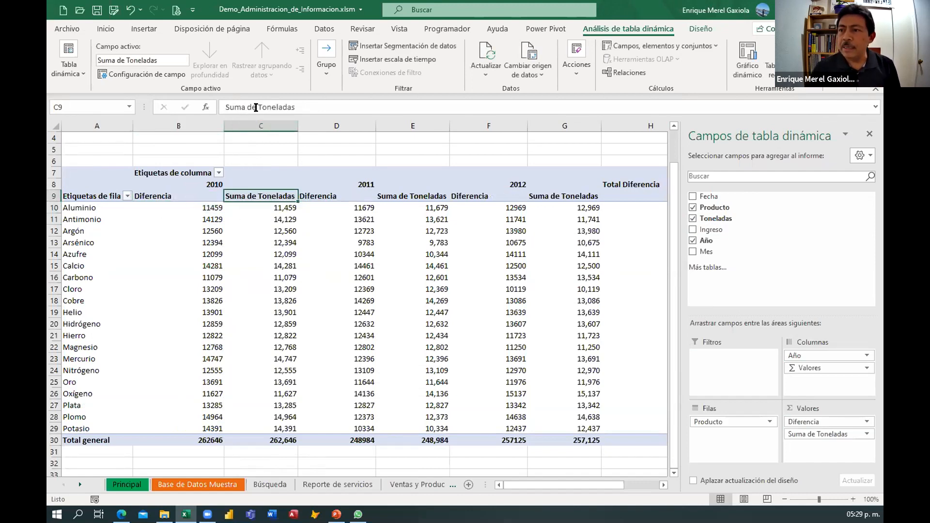
pyautogui.moveTo(255, 106); pyautogui.dragTo(195, 103)
pyautogui.press('BackSpace')
pyautogui.press('Return')
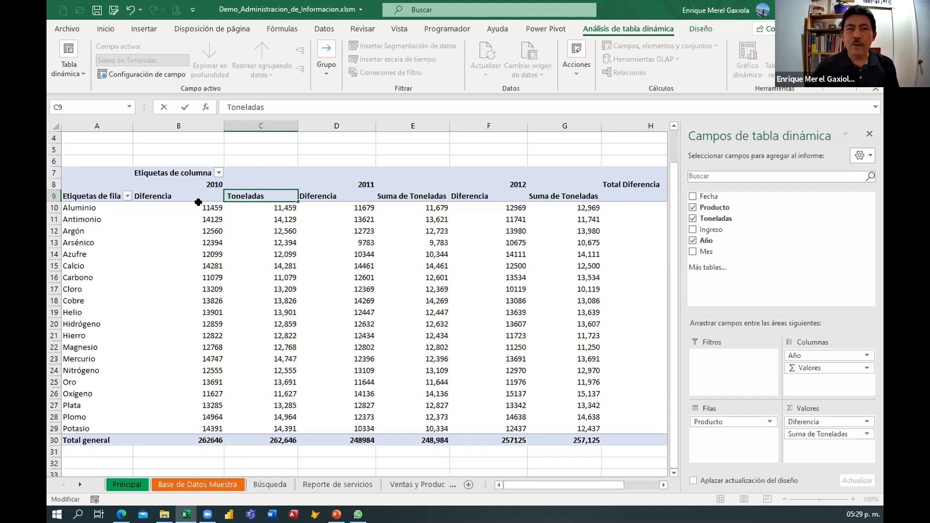
pyautogui.press('Return')
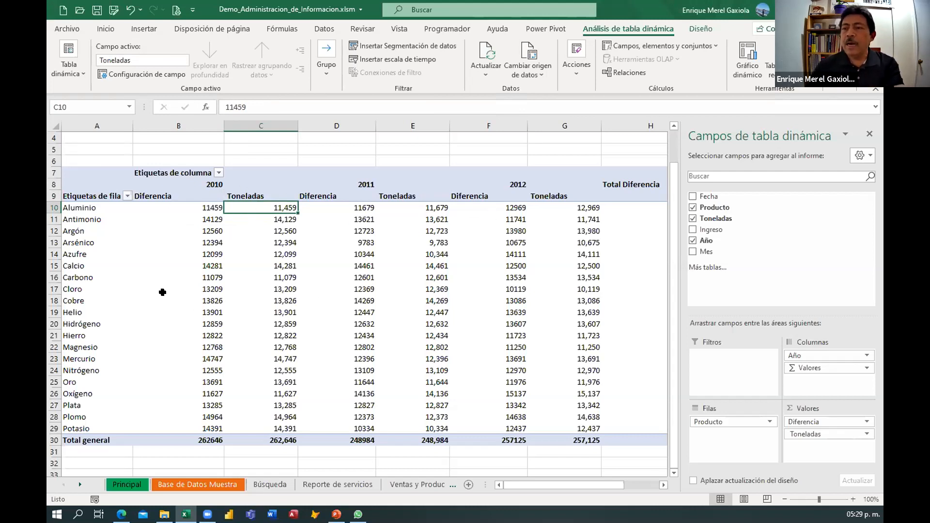
# Show the Diferencia values as Diferencia de with base field Año and base item (anterior).
pyautogui.moveTo(162, 292)
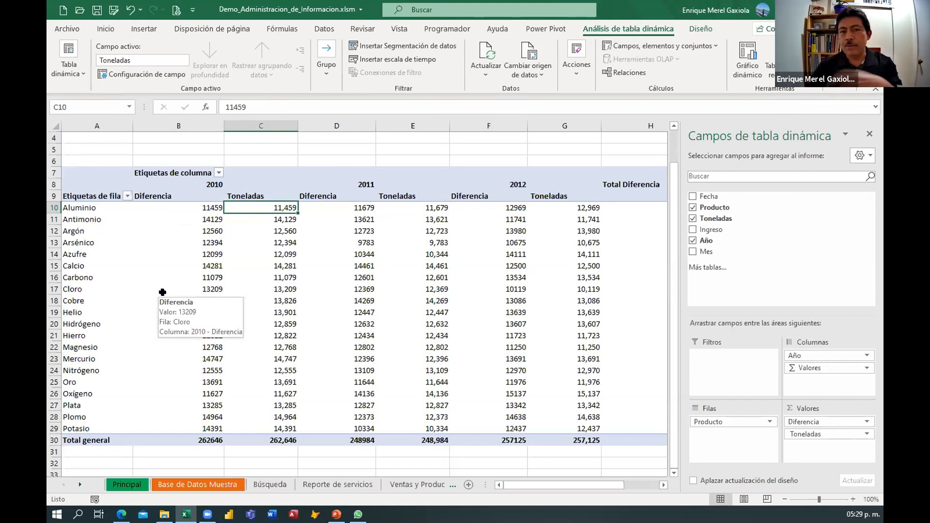
pyautogui.click(864, 421)
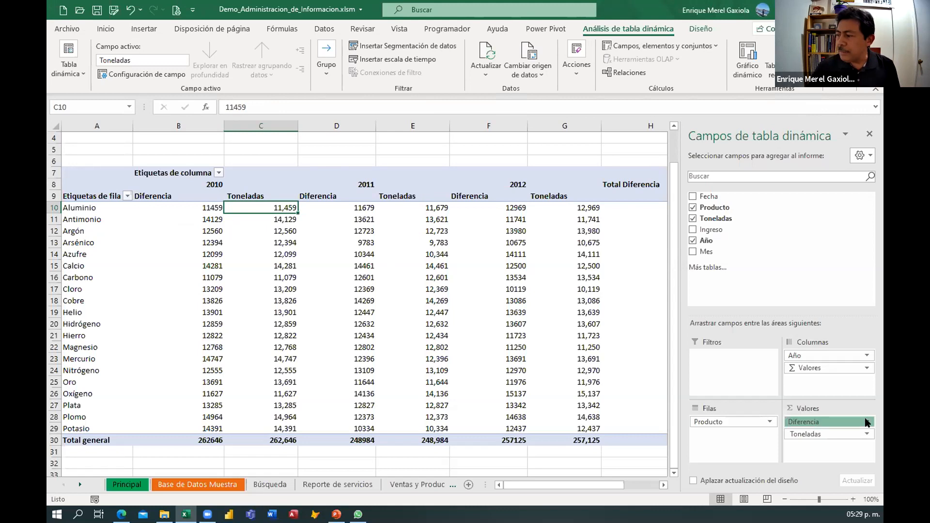
pyautogui.click(804, 407)
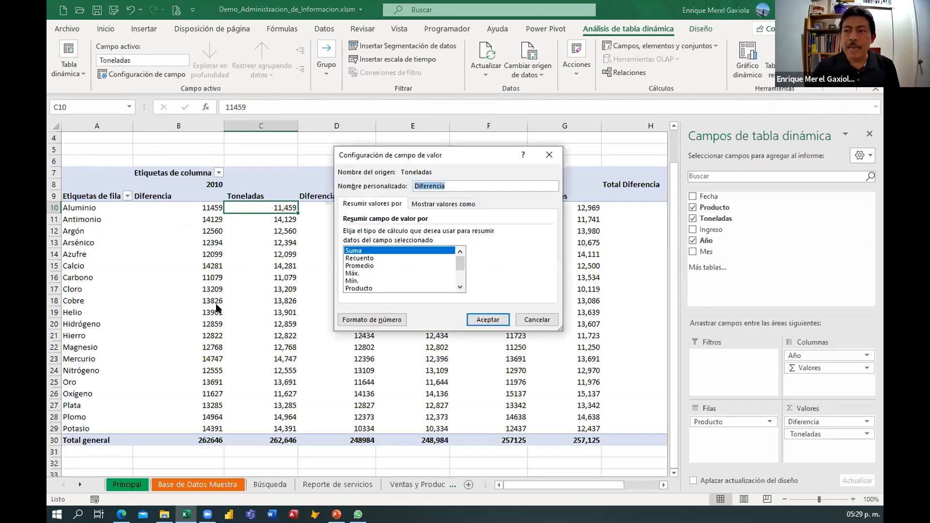
pyautogui.moveTo(467, 157); pyautogui.dragTo(374, 149)
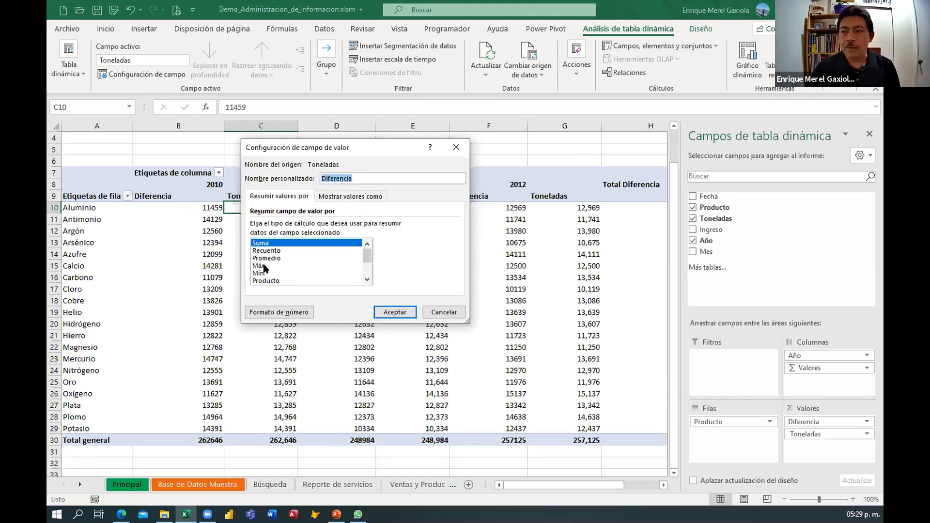
pyautogui.click(340, 196)
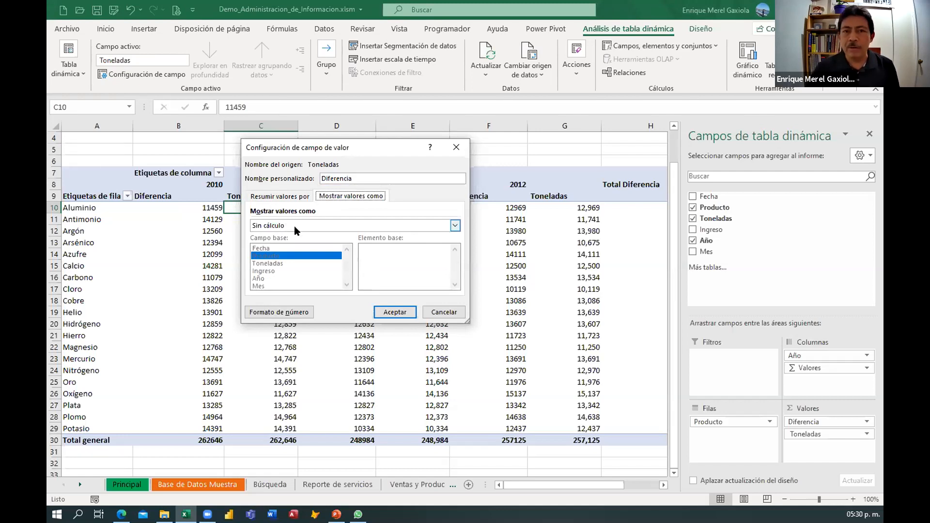
pyautogui.click(454, 226)
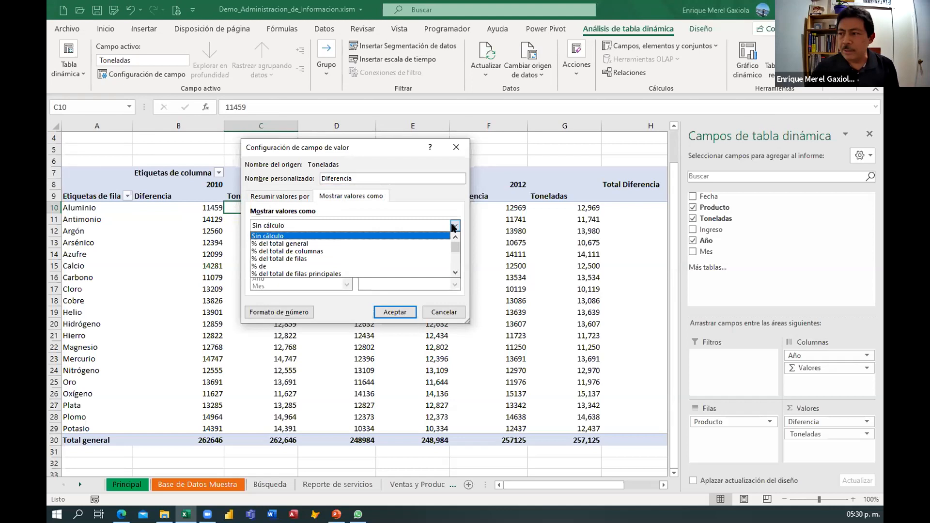
pyautogui.scroll(-2, 451, 264)
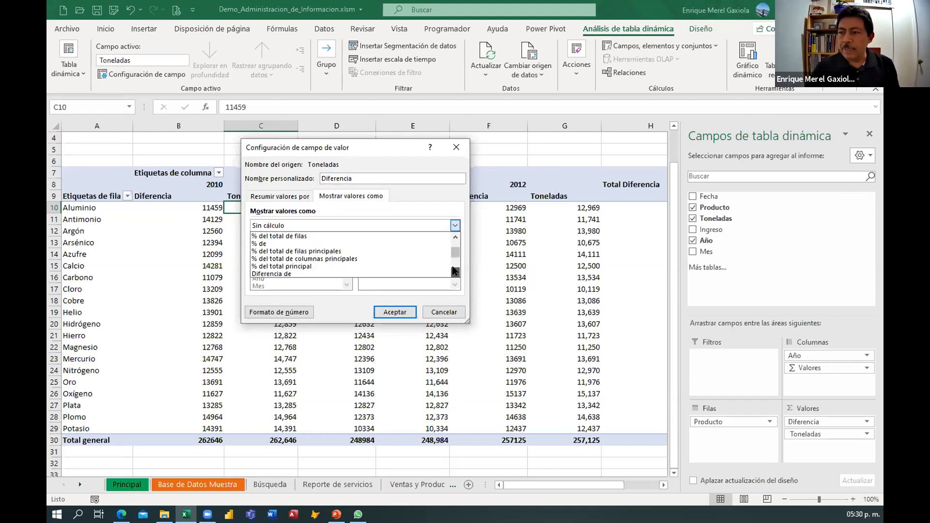
pyautogui.click(292, 266)
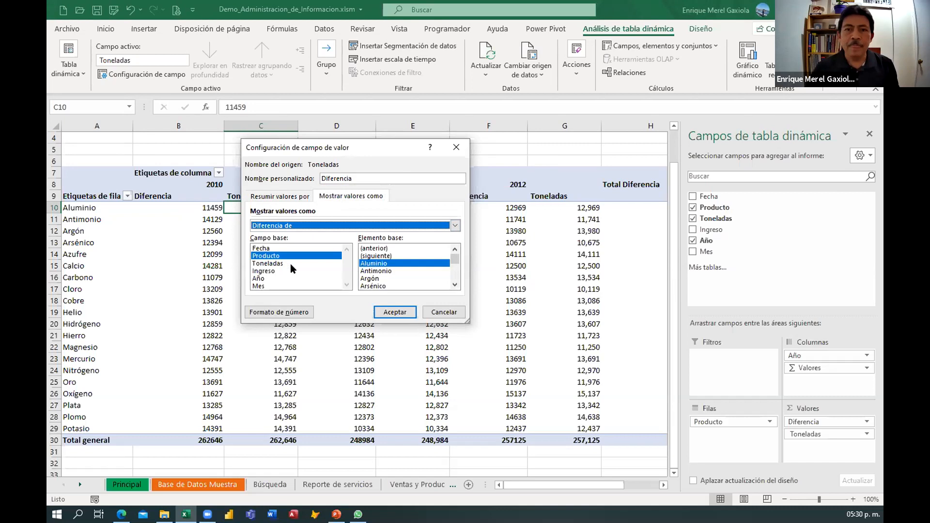
pyautogui.click(264, 278)
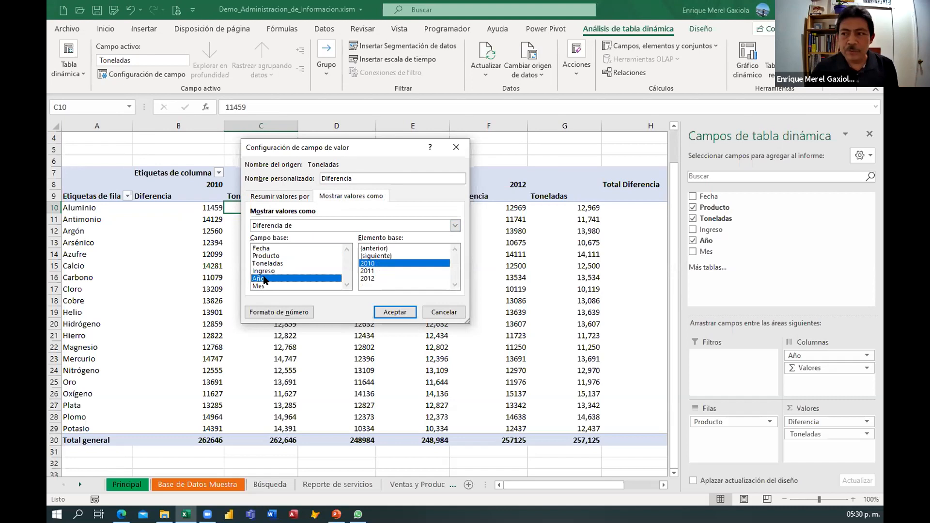
pyautogui.click(373, 249)
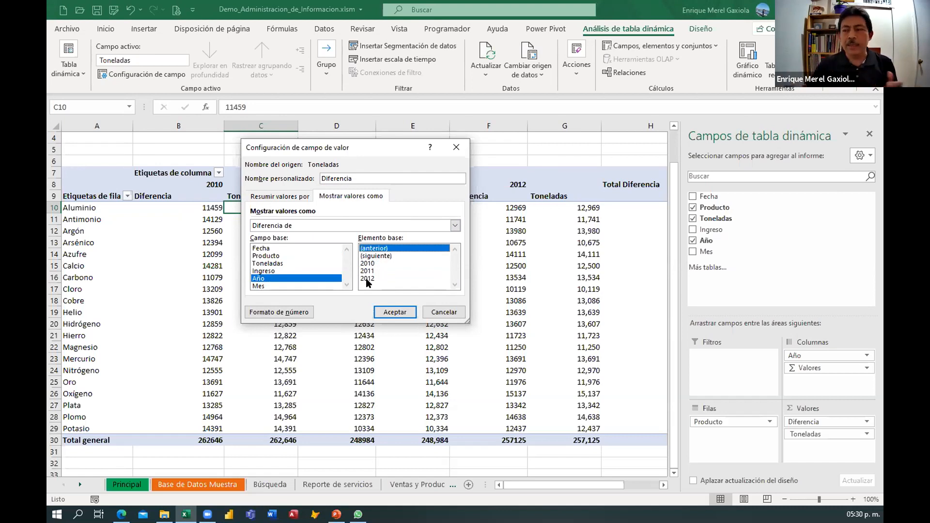
pyautogui.click(390, 312)
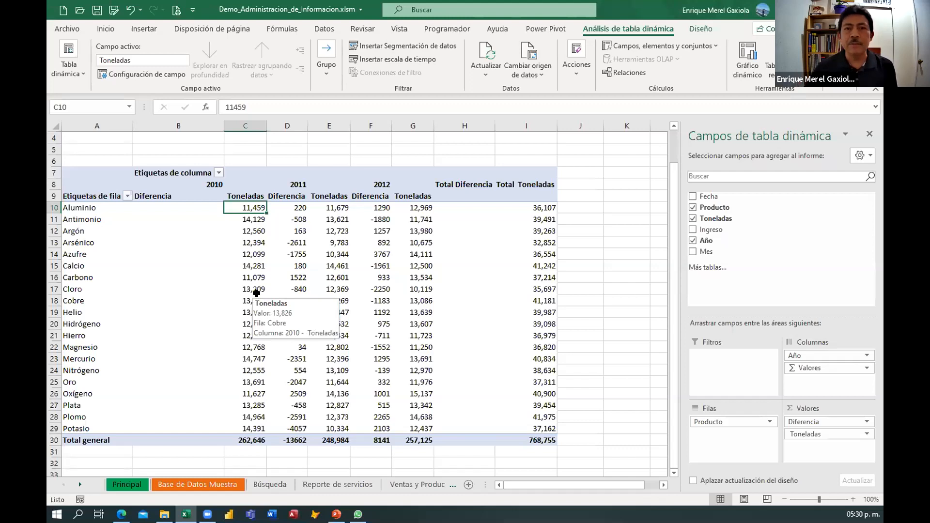
# Select several 2010 Toneladas cells in the pivot table to check their values.
pyautogui.moveTo(164, 205); pyautogui.dragTo(161, 254)
pyautogui.moveTo(245, 207); pyautogui.dragTo(247, 266)
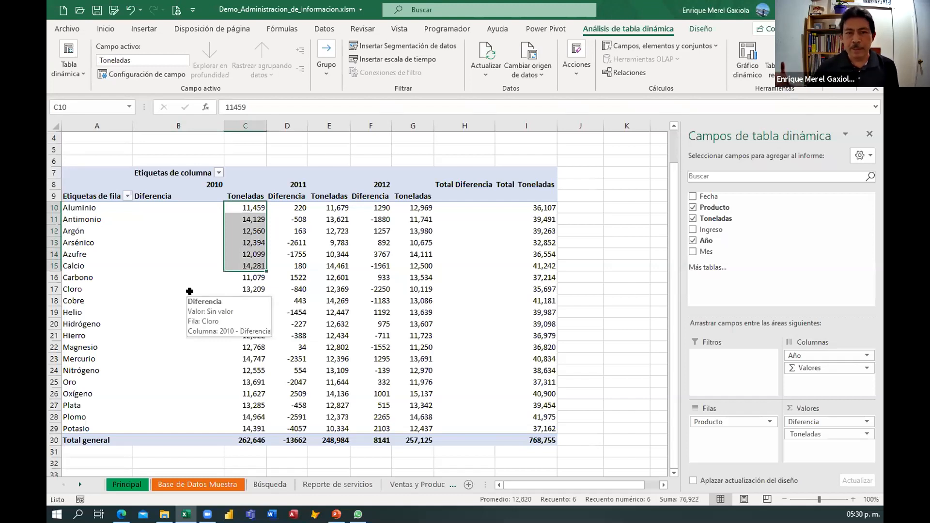
pyautogui.click(245, 208)
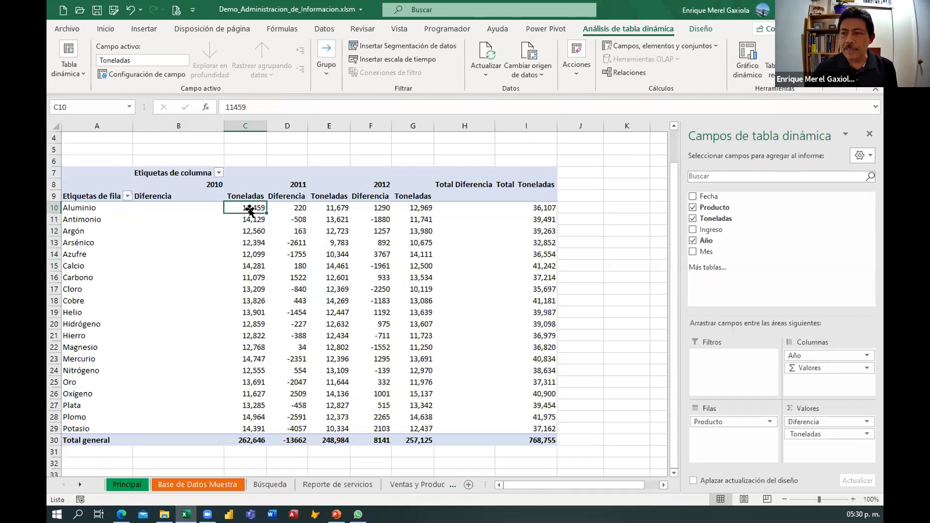
# Inspect the 2010 Toneladas and 2011 Diferencia cells of the pivot table for the first products.
pyautogui.click(300, 207)
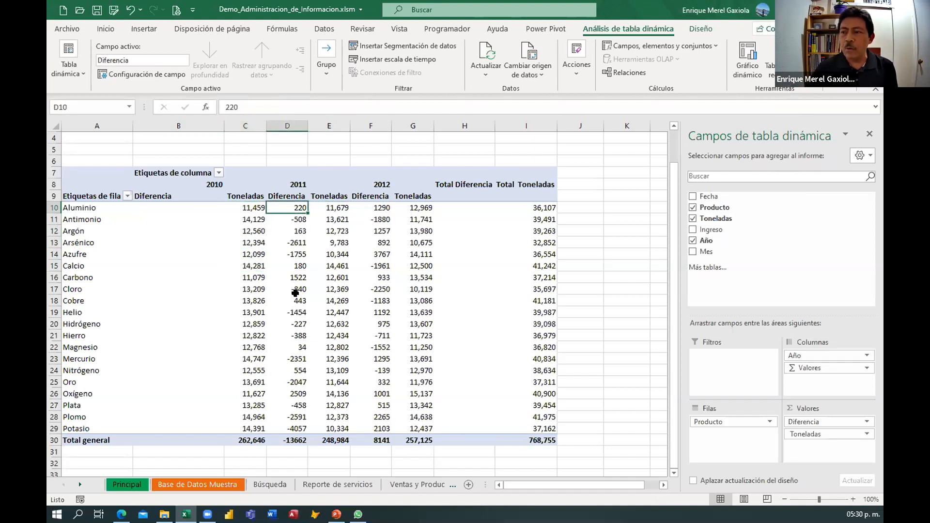
pyautogui.moveTo(295, 293)
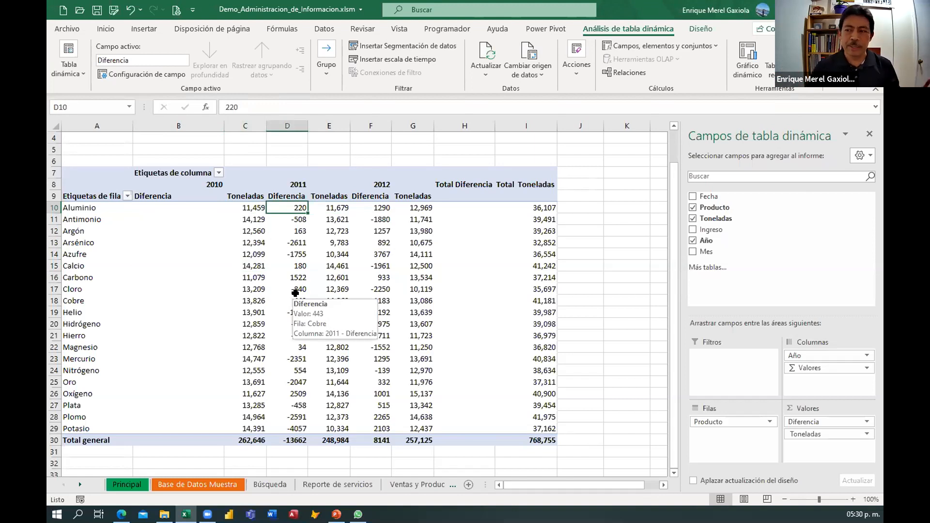
pyautogui.moveTo(236, 209)
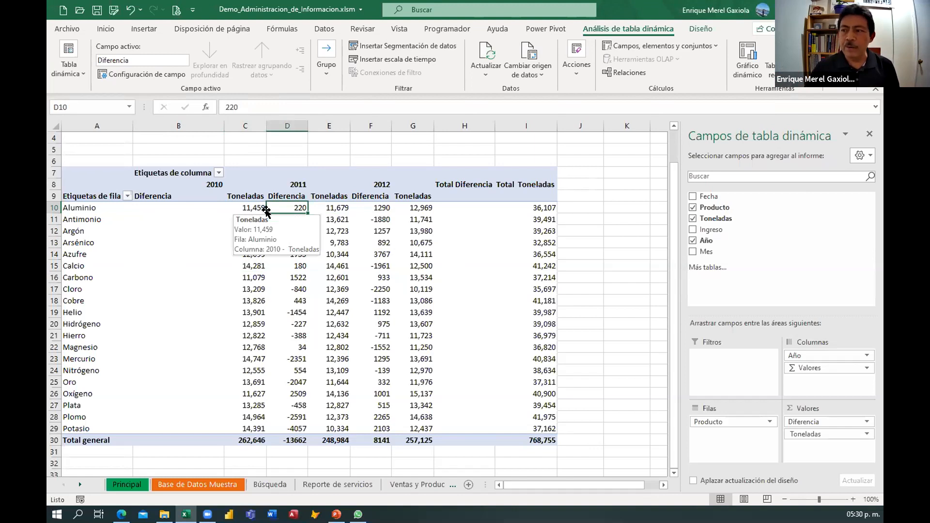
pyautogui.moveTo(384, 283)
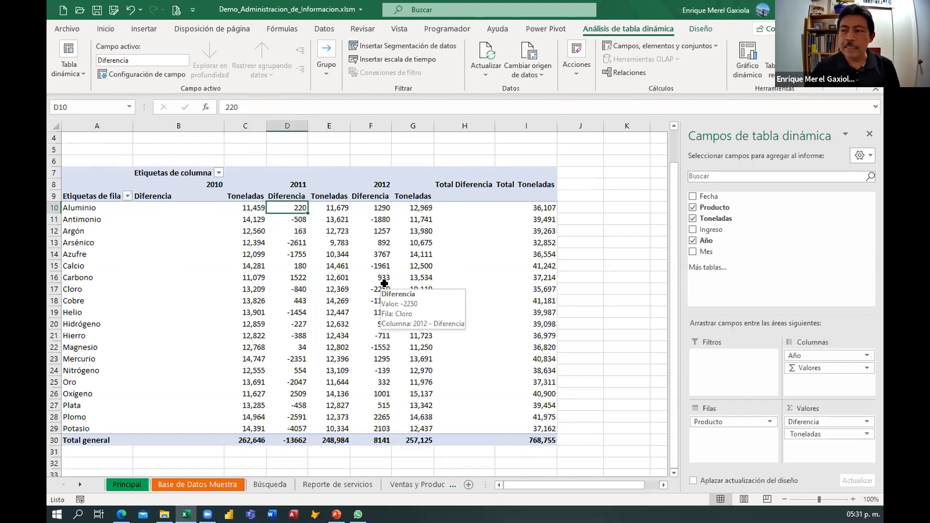
pyautogui.click(248, 220)
pyautogui.moveTo(257, 356)
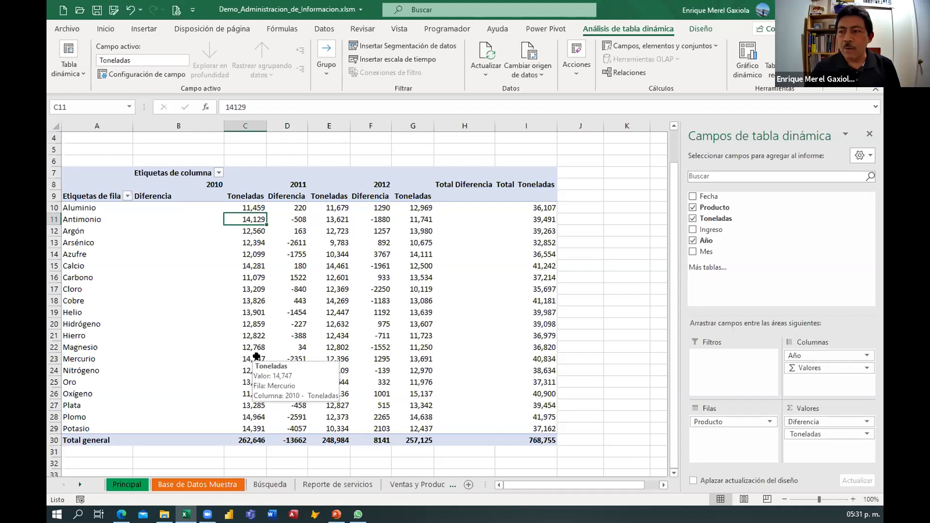
pyautogui.click(302, 217)
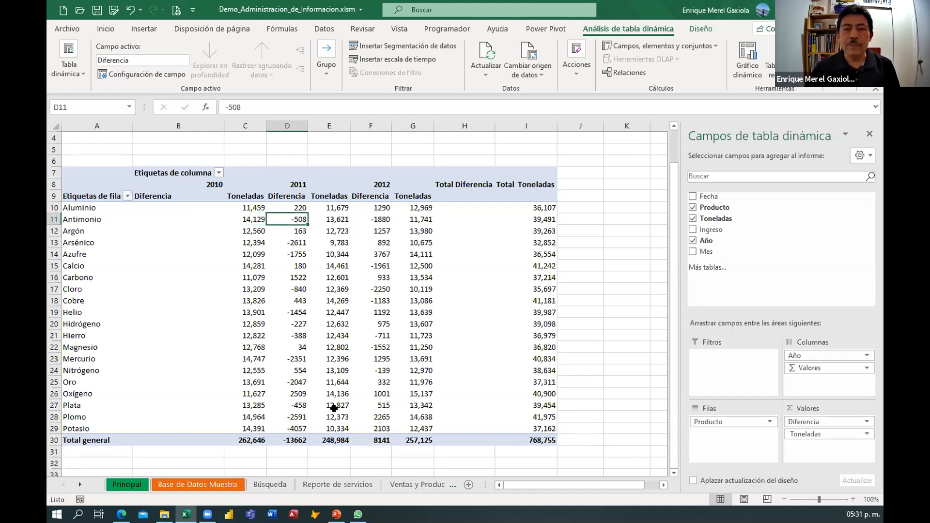
# Format the Diferencia value field as Número with 0 decimals, thousands separator and red negative numbers.
pyautogui.rightClick(294, 232)
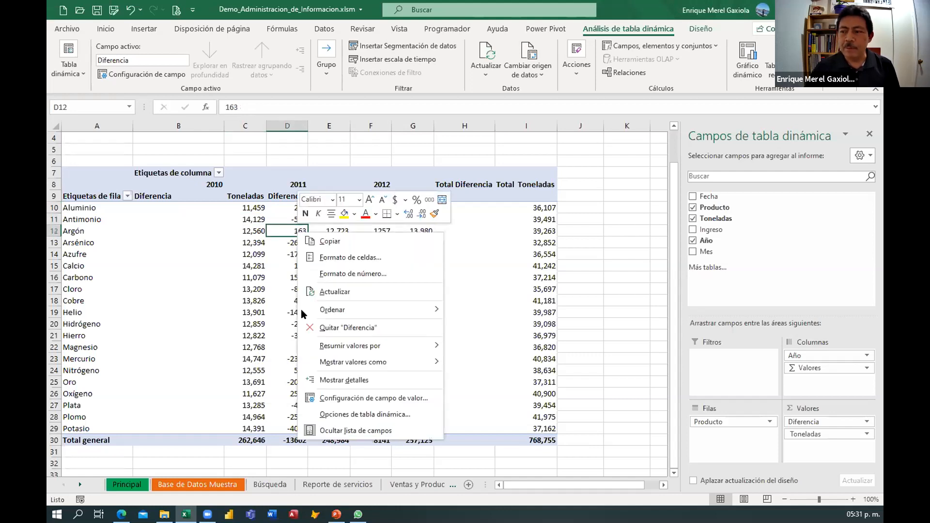
pyautogui.click(360, 398)
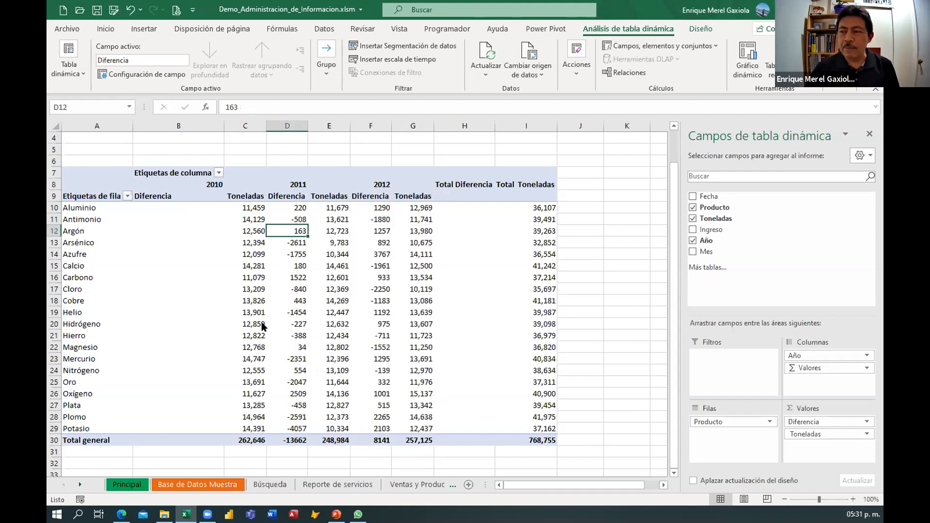
pyautogui.click(257, 436)
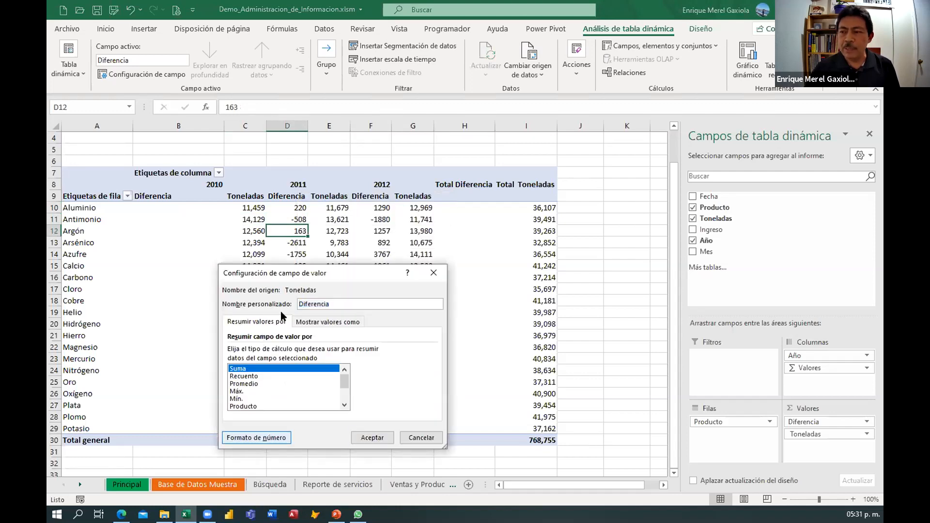
pyautogui.moveTo(291, 218); pyautogui.dragTo(333, 116)
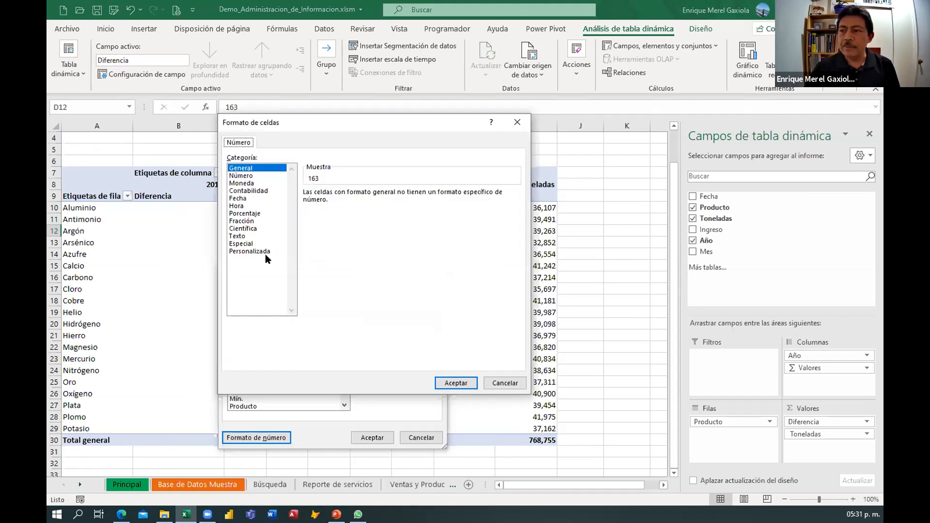
pyautogui.click(246, 175)
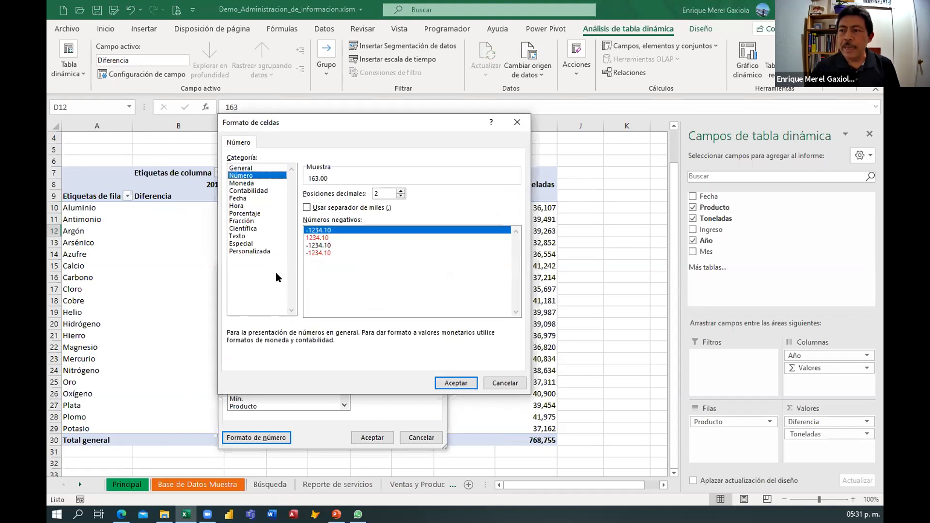
pyautogui.click(400, 196)
pyautogui.click(400, 196)
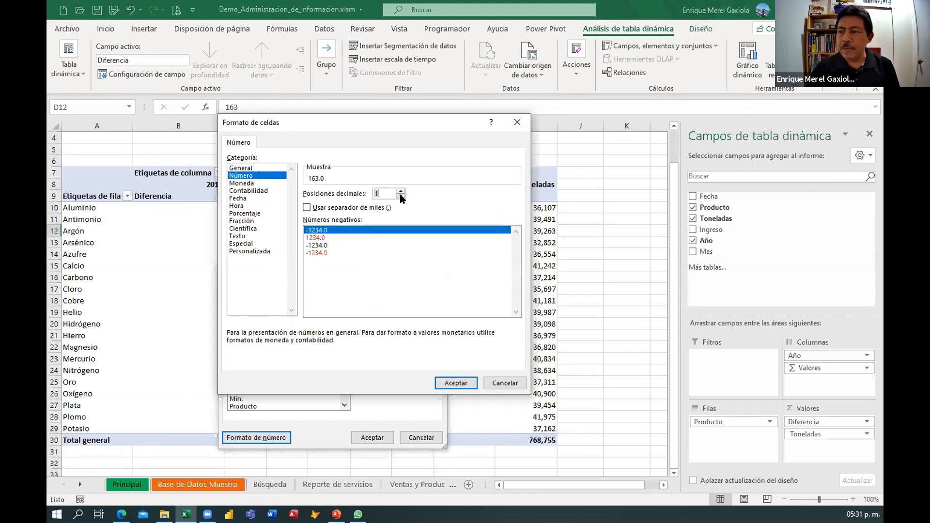
pyautogui.click(307, 207)
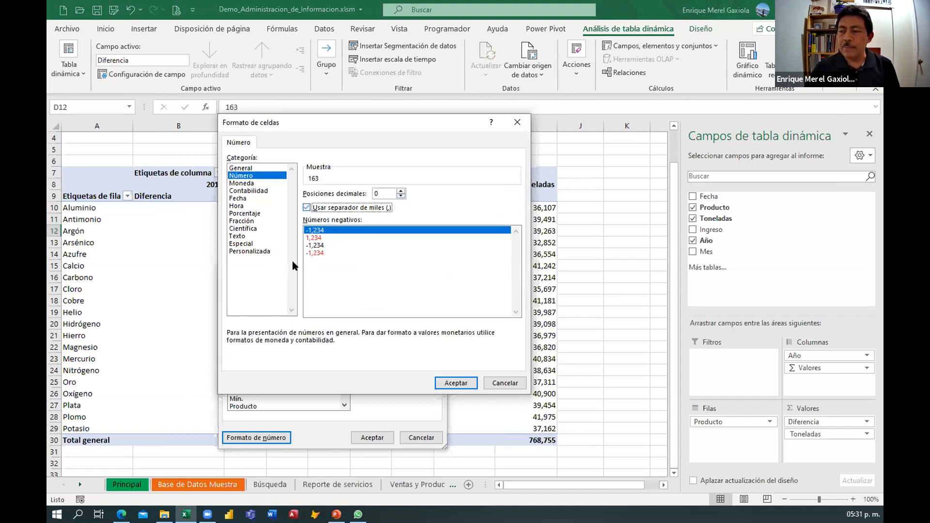
pyautogui.click(308, 237)
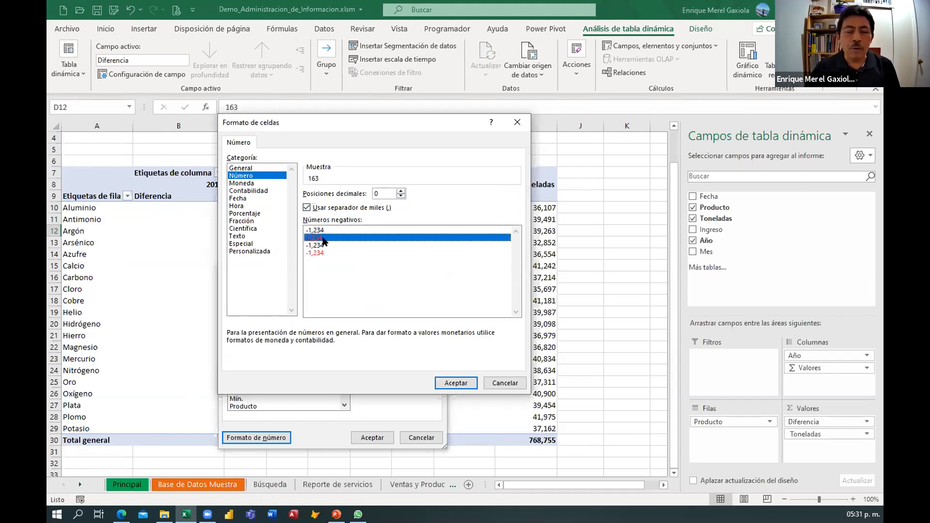
pyautogui.click(450, 382)
pyautogui.click(372, 437)
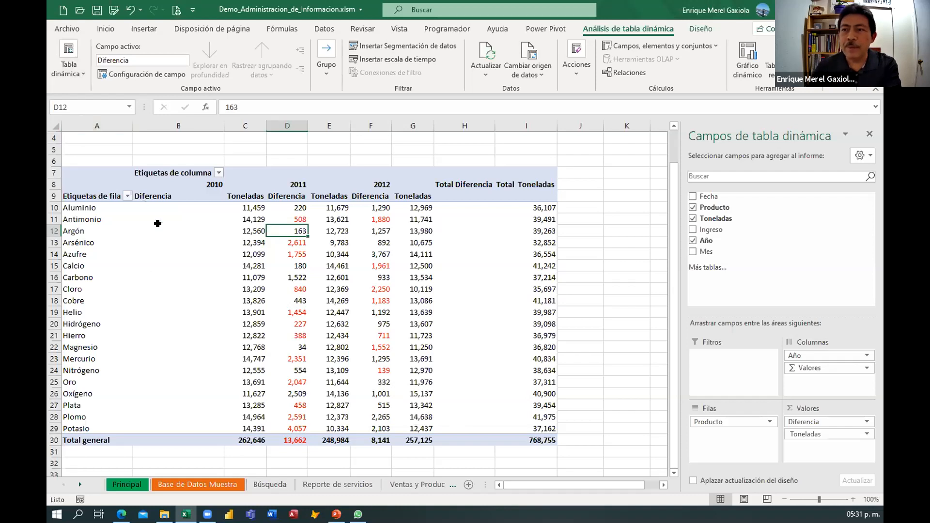
# Turn off autofit of column widths on update in the pivot table options.
pyautogui.click(250, 230)
pyautogui.rightClick(255, 229)
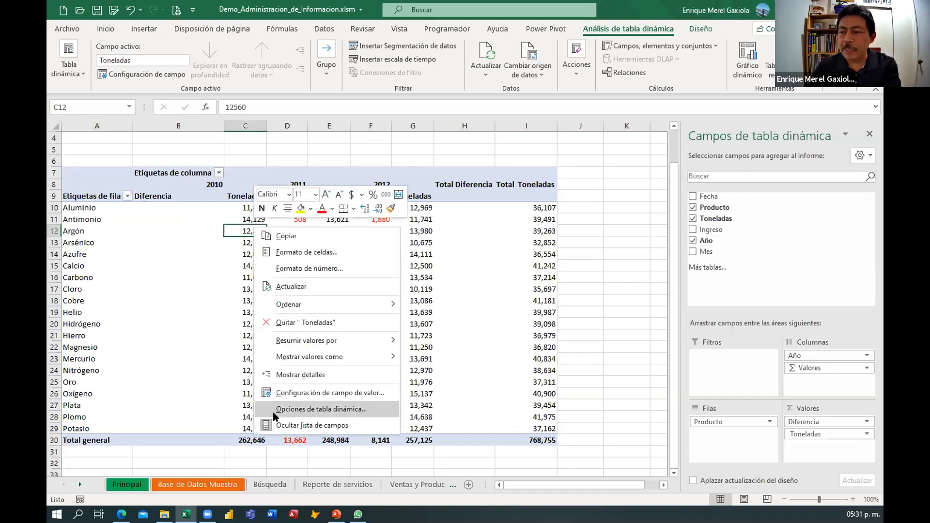
pyautogui.click(312, 409)
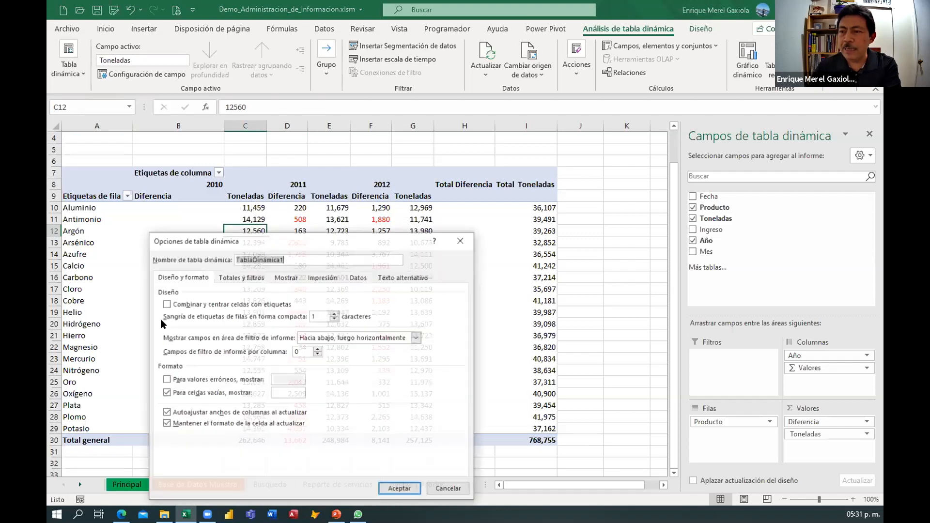
pyautogui.moveTo(291, 236); pyautogui.dragTo(356, 81)
pyautogui.click(230, 257)
pyautogui.click(450, 333)
# Narrow column B holding the empty 2010 Diferencia values.
pyautogui.moveTo(223, 125); pyautogui.dragTo(187, 126)
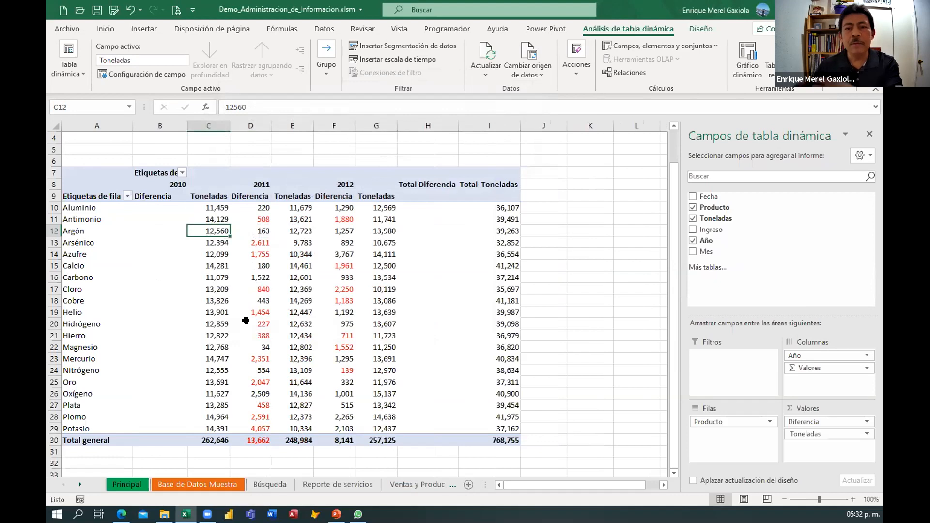
pyautogui.moveTo(188, 125); pyautogui.dragTo(217, 126)
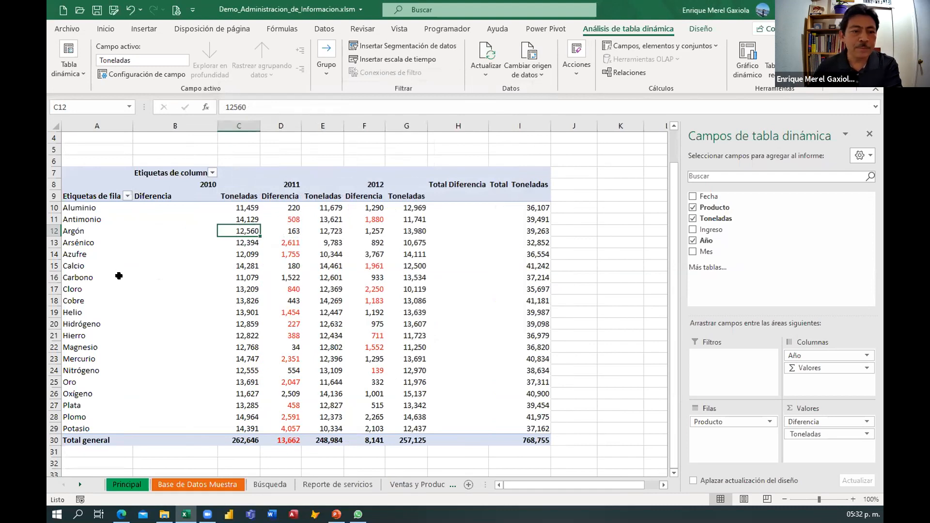
pyautogui.moveTo(213, 127); pyautogui.dragTo(179, 127)
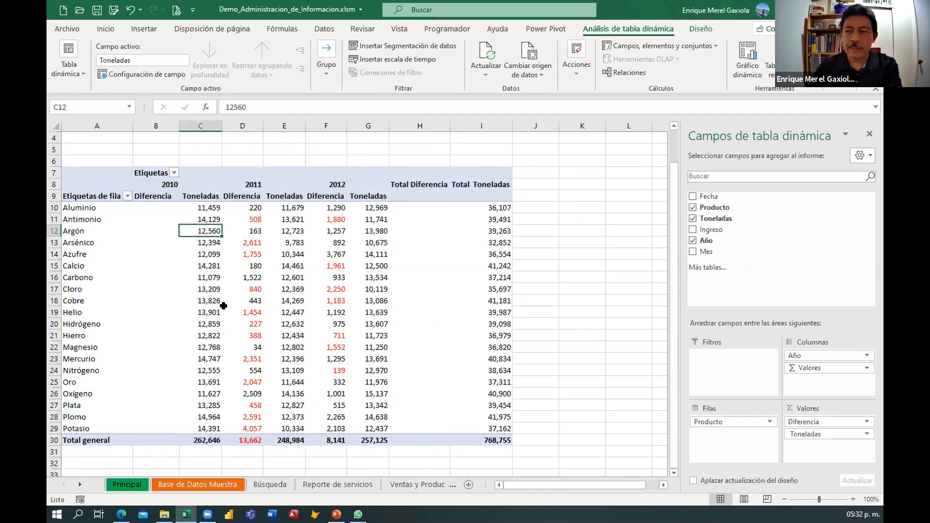
# Hide the grand totals for rows in the pivot table options.
pyautogui.click(248, 256)
pyautogui.rightClick(247, 256)
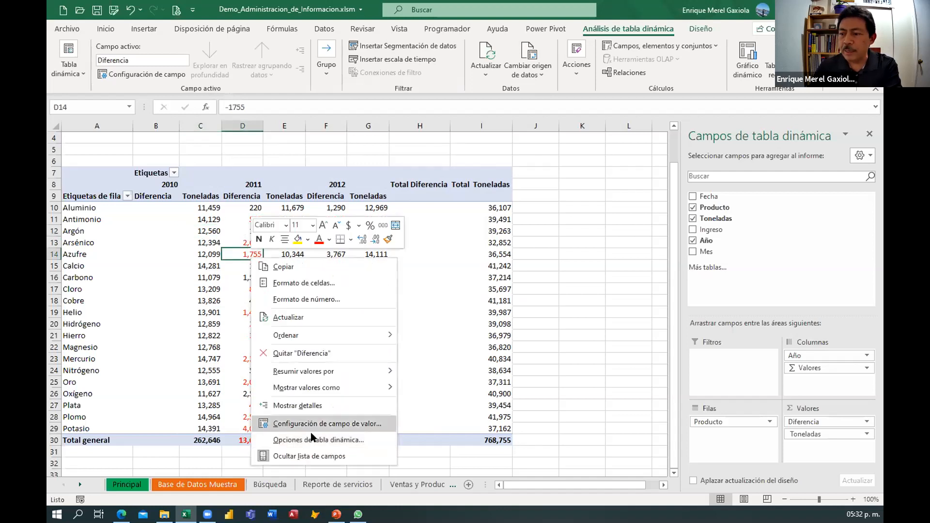
pyautogui.press('Return')
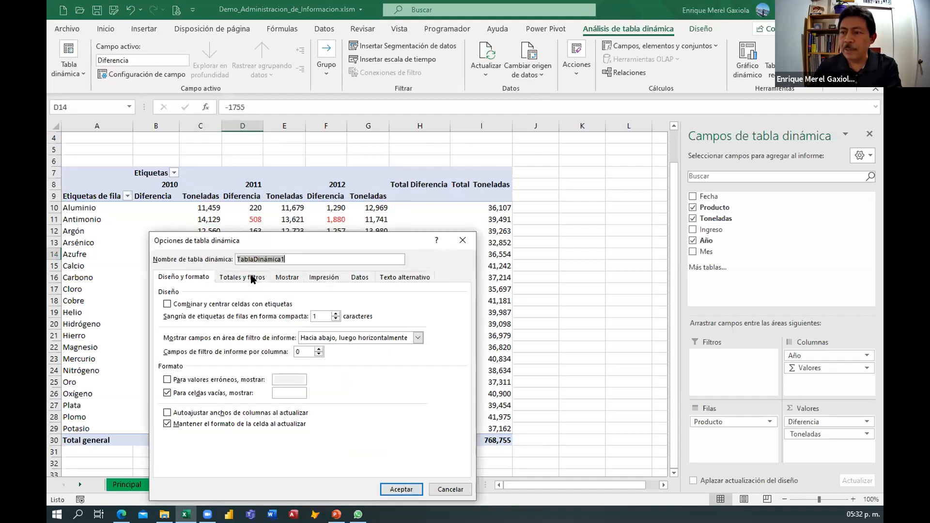
pyautogui.click(253, 278)
pyautogui.moveTo(306, 234); pyautogui.dragTo(319, 120)
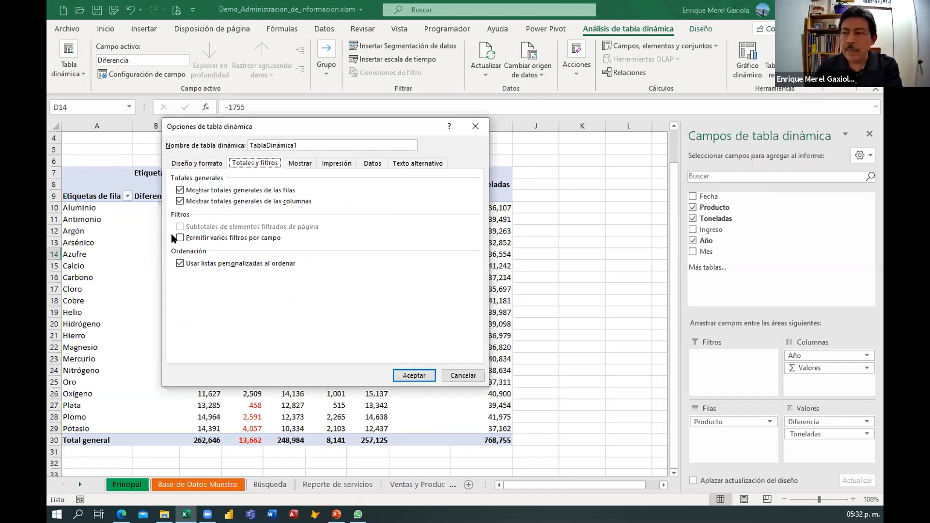
pyautogui.click(179, 191)
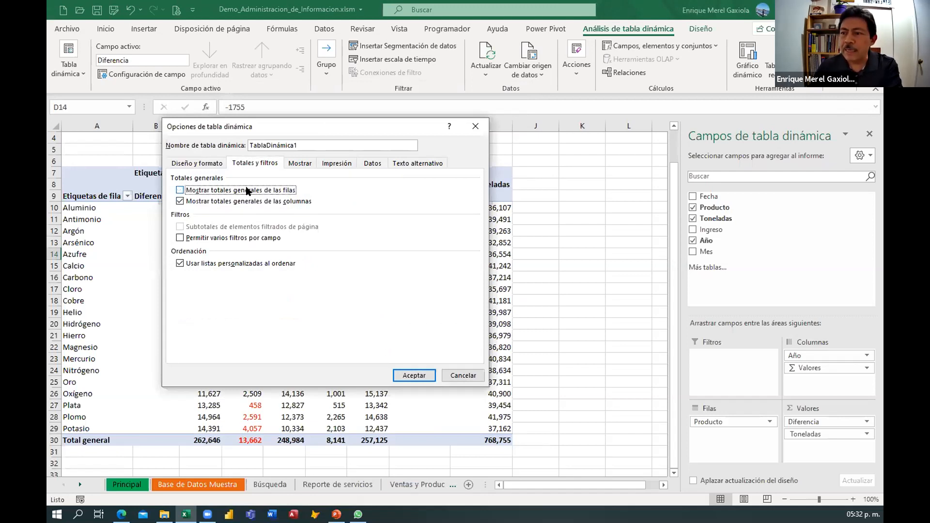
pyautogui.click(412, 375)
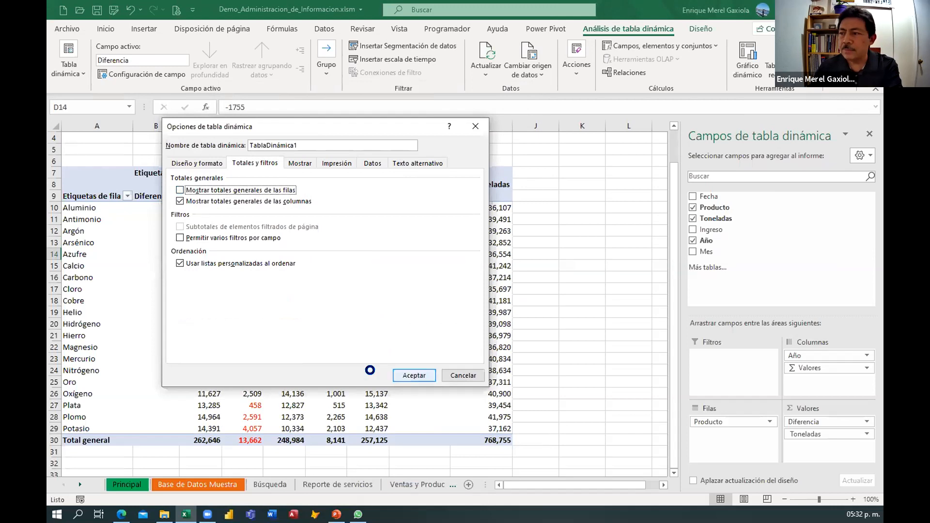
# Switch to the PowerPoint presentation and select slide 5.
pyautogui.scroll(-2, 186, 361)
pyautogui.scroll(2, 186, 361)
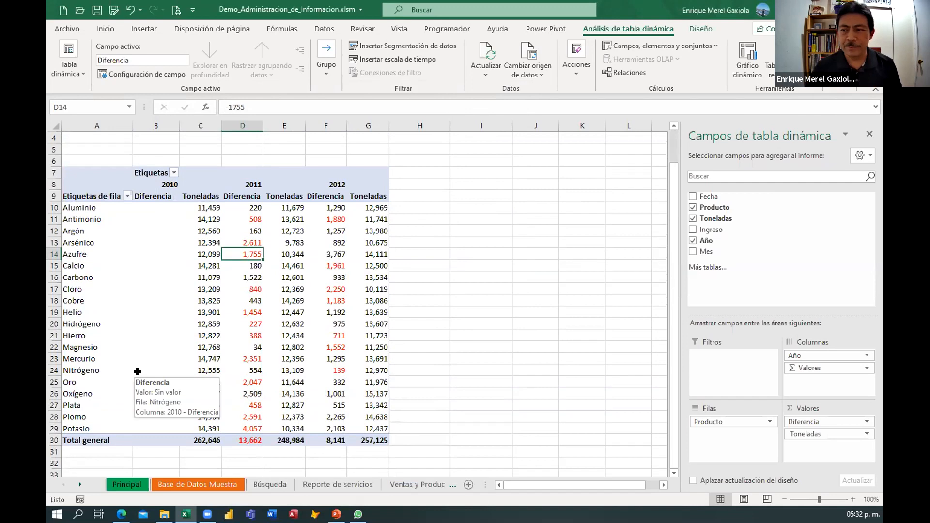
pyautogui.moveTo(331, 301)
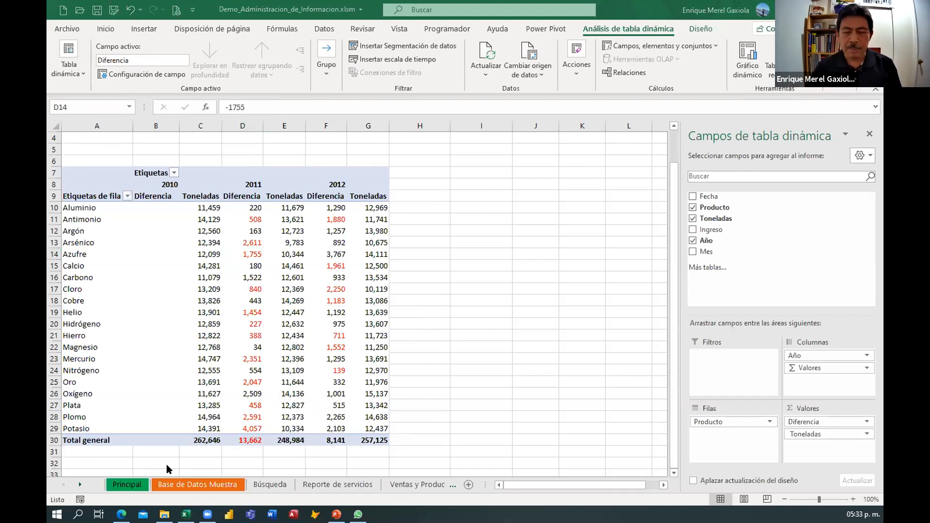
pyautogui.hotkey('alt', 'Tab')
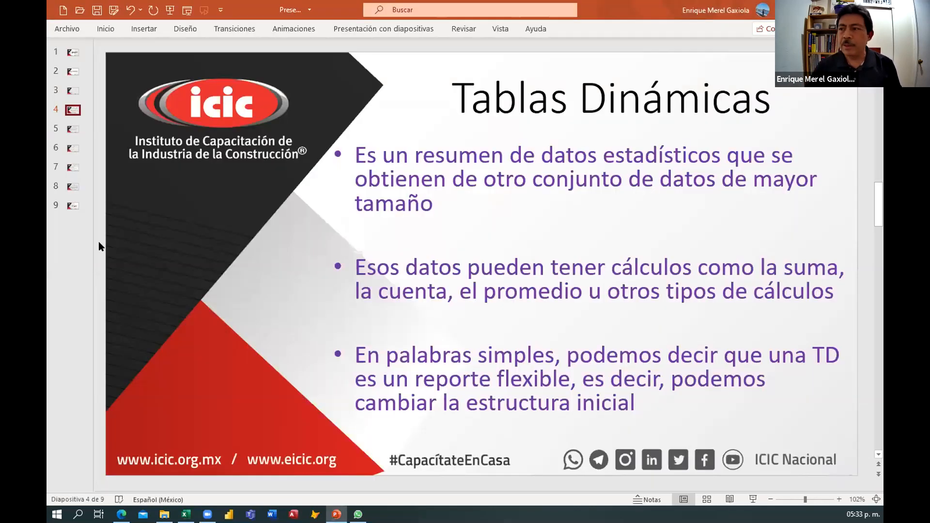
pyautogui.click(73, 130)
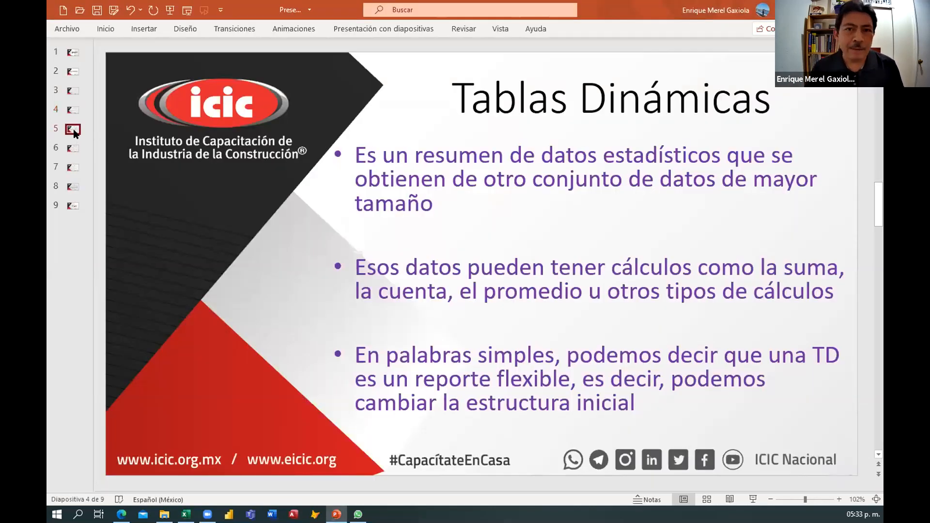
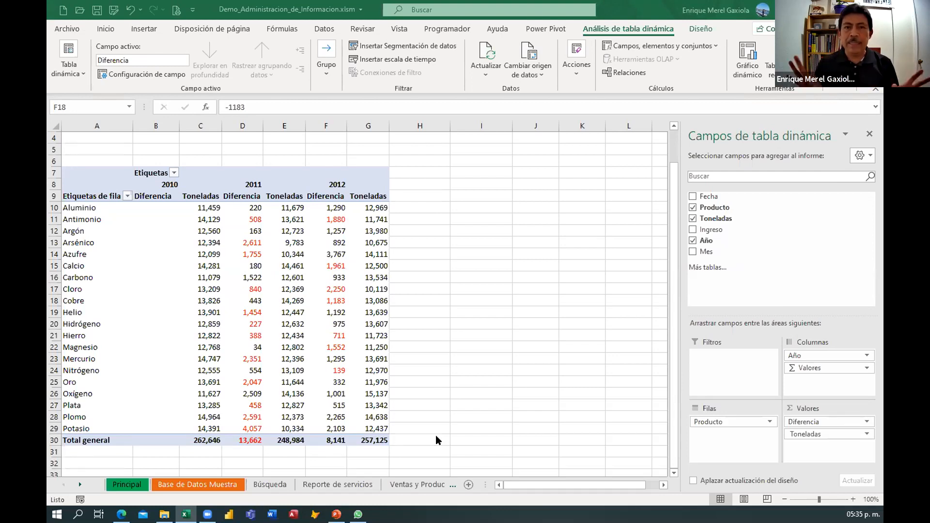
# Examine the sample database sheet's table by selecting several of its ranges.
pyautogui.click(199, 483)
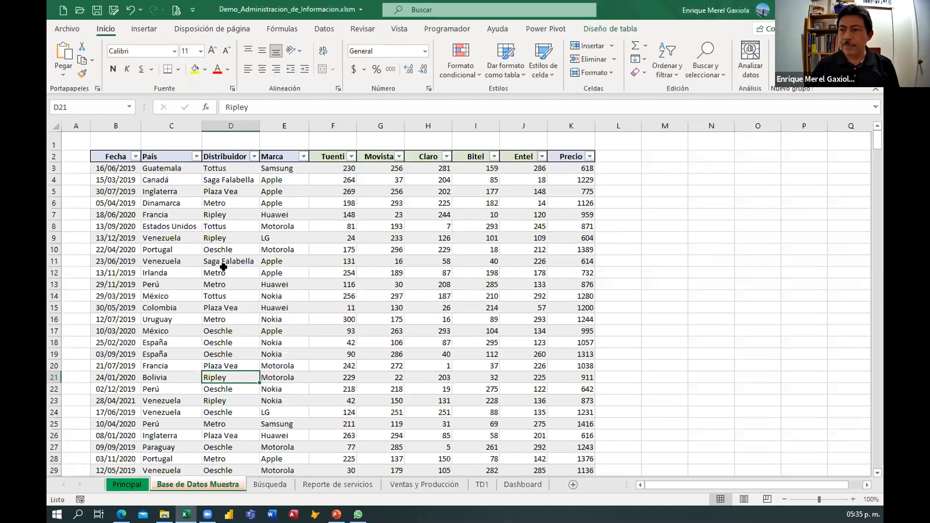
pyautogui.moveTo(156, 168); pyautogui.dragTo(165, 316)
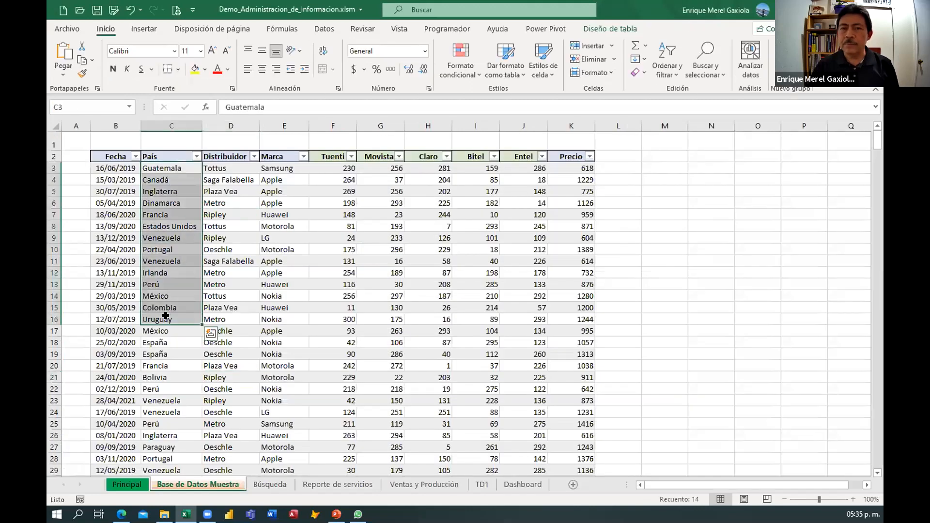
pyautogui.click(107, 170)
pyautogui.moveTo(286, 204); pyautogui.dragTo(284, 342)
pyautogui.moveTo(108, 157); pyautogui.dragTo(278, 359)
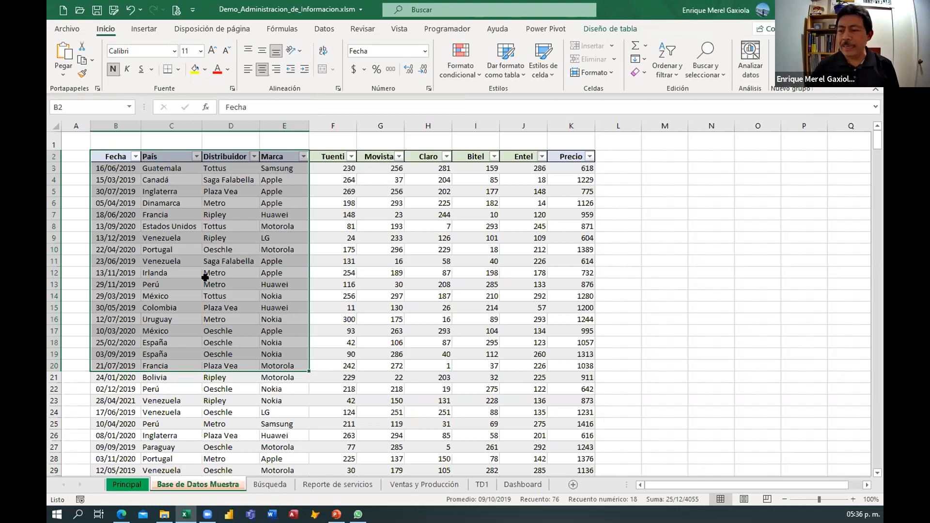
pyautogui.click(412, 411)
# Insert a pivot table from the Ventas y Producción data, placing it on the existing Dashboard sheet at cell A11.
pyautogui.click(511, 486)
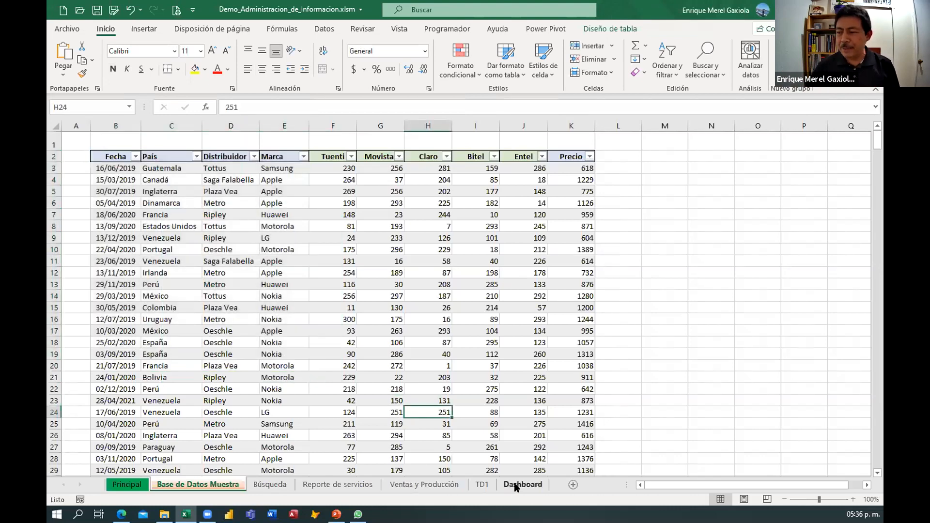
pyautogui.click(403, 485)
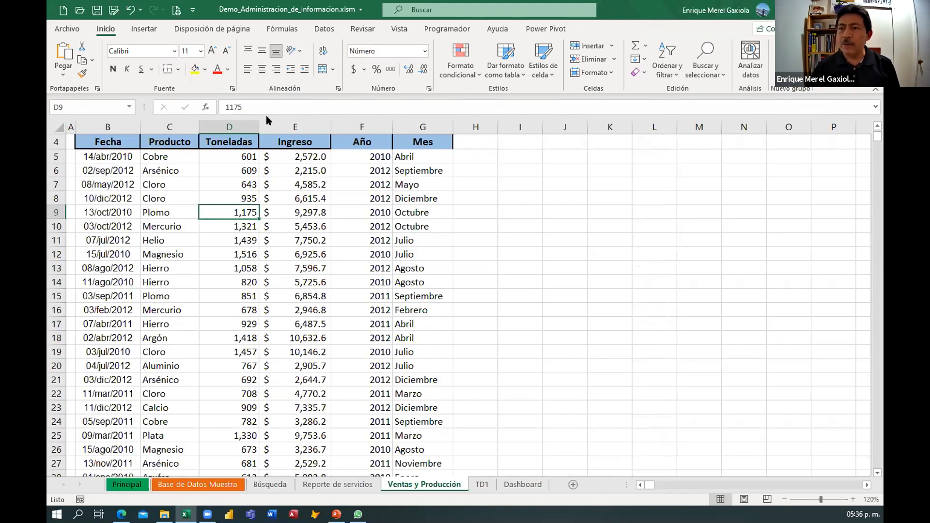
pyautogui.scroll(1, 202, 221)
pyautogui.click(121, 211)
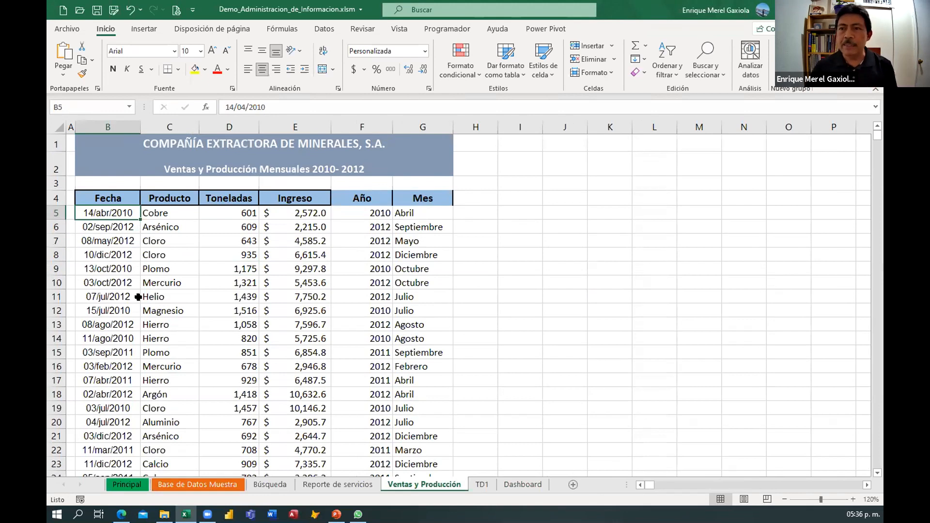
pyautogui.click(315, 30)
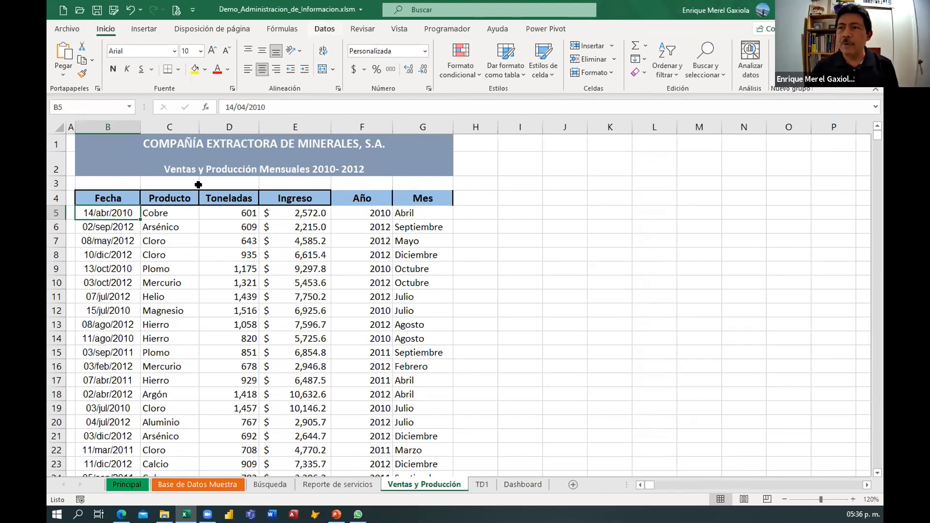
pyautogui.click(144, 30)
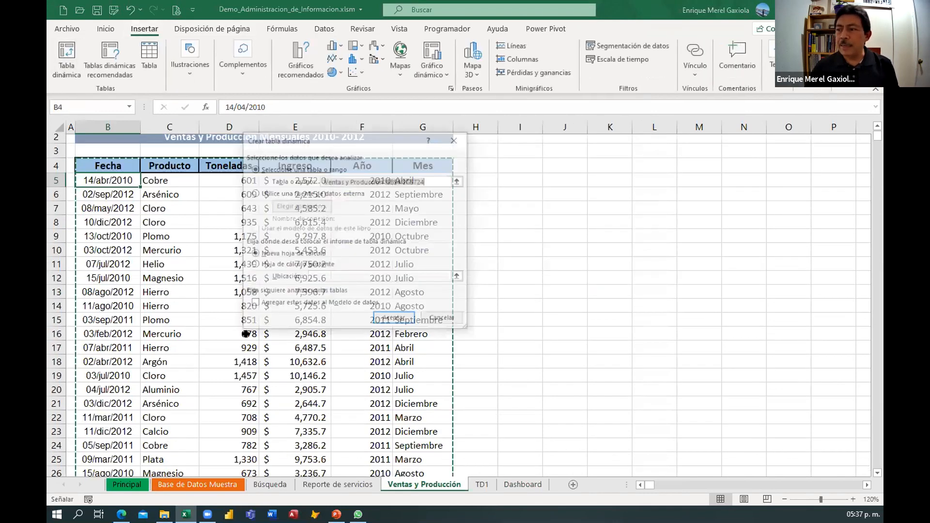
pyautogui.click(281, 266)
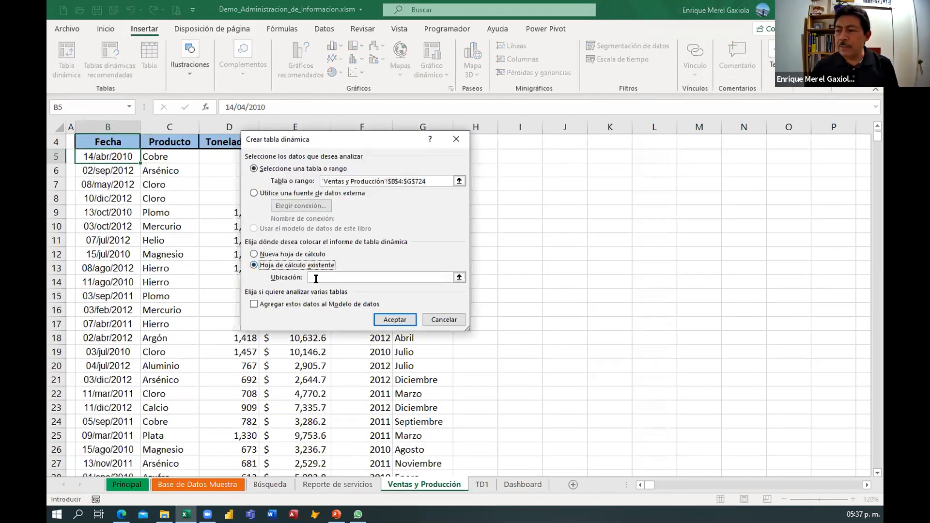
pyautogui.click(371, 276)
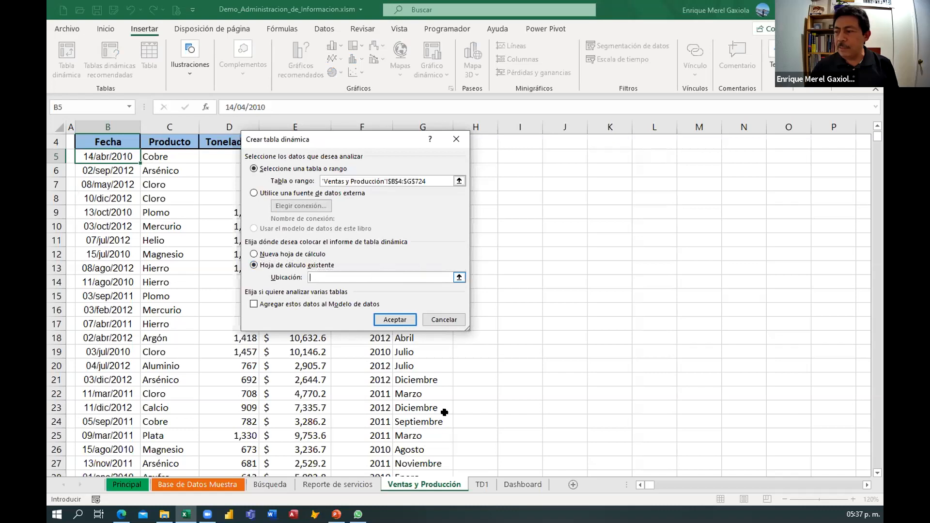
pyautogui.click(516, 485)
pyautogui.click(87, 252)
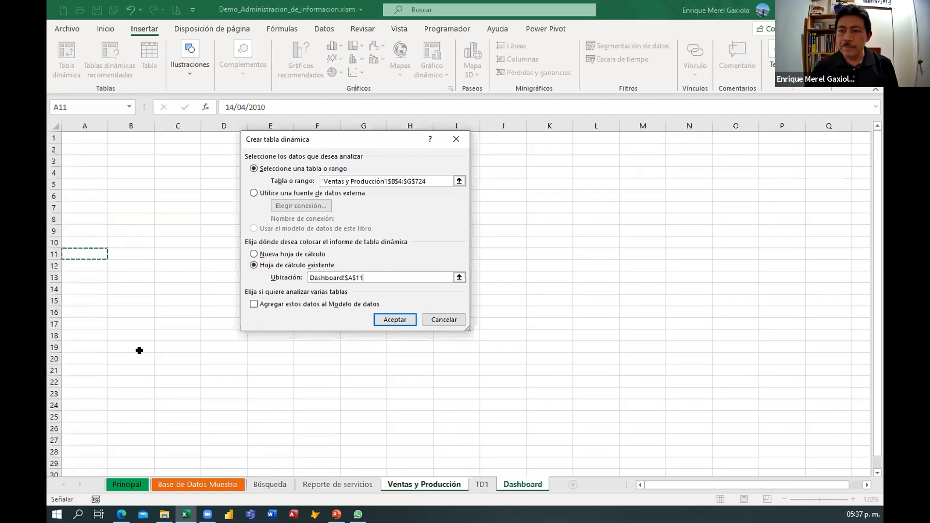
pyautogui.click(395, 319)
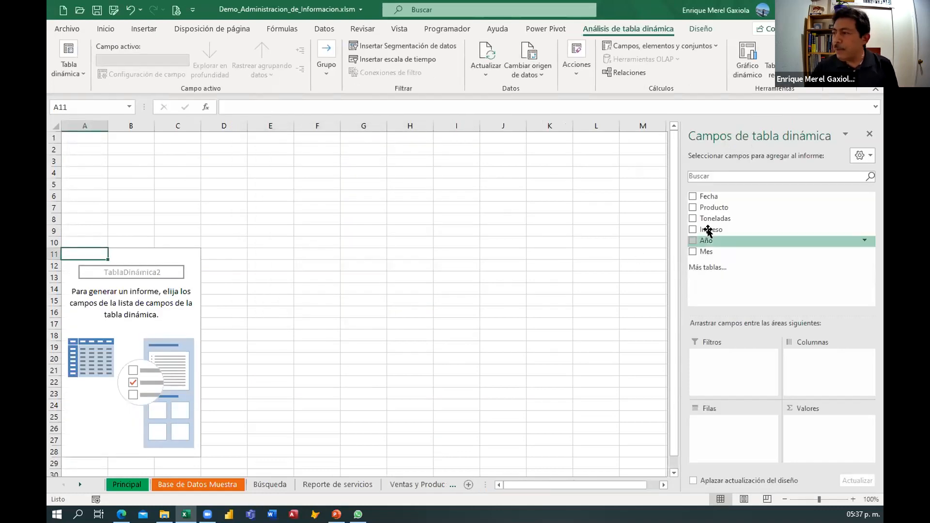
# Build the pivot with Producto as rows and the sum of Ingreso as values.
pyautogui.moveTo(711, 208); pyautogui.dragTo(714, 421)
pyautogui.moveTo(707, 231); pyautogui.dragTo(213, 349)
pyautogui.scroll(-2, 215, 349)
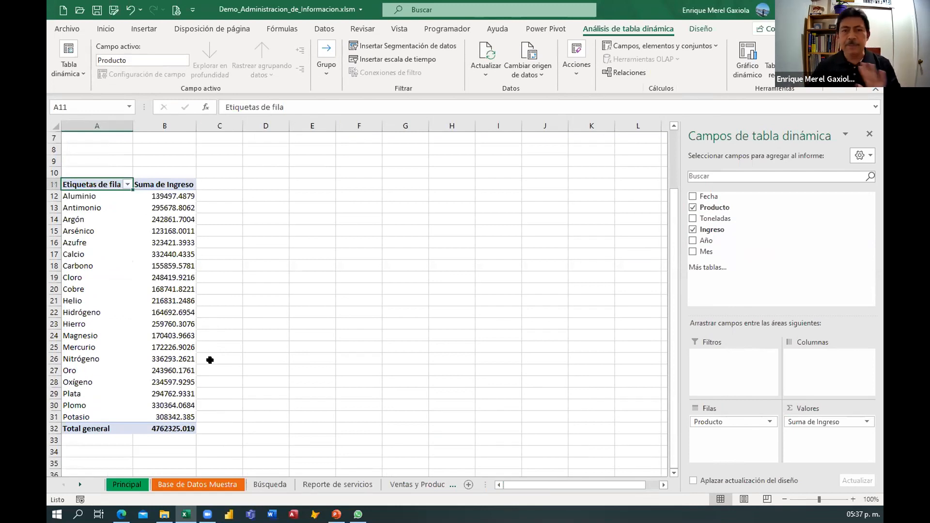
# Format the Ingreso value field as currency with 2 decimal places and the $ symbol.
pyautogui.click(170, 285)
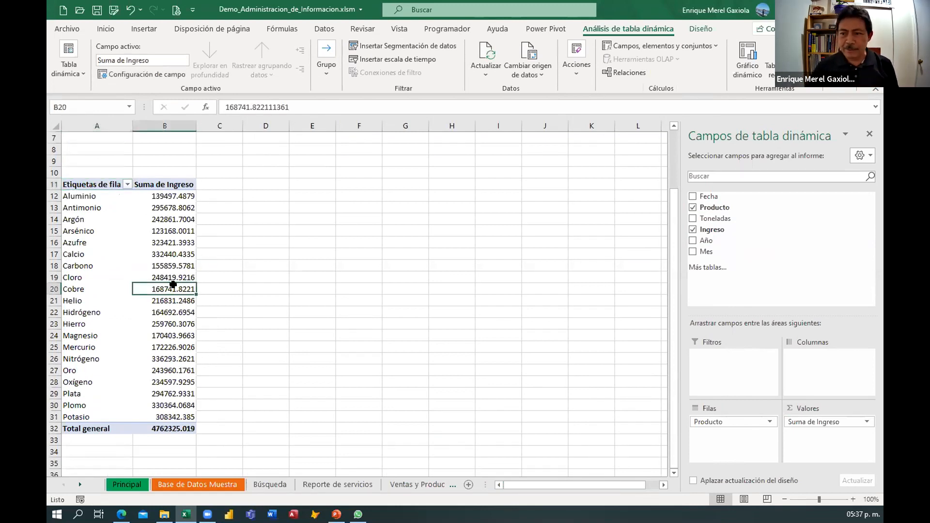
pyautogui.rightClick(173, 289)
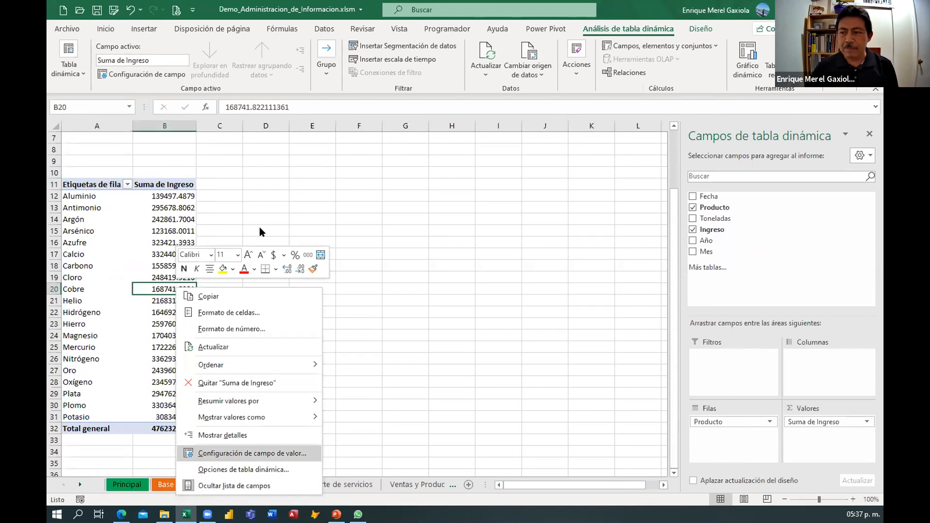
pyautogui.click(228, 453)
pyautogui.moveTo(248, 320); pyautogui.dragTo(321, 140)
pyautogui.click(227, 310)
pyautogui.click(108, 297)
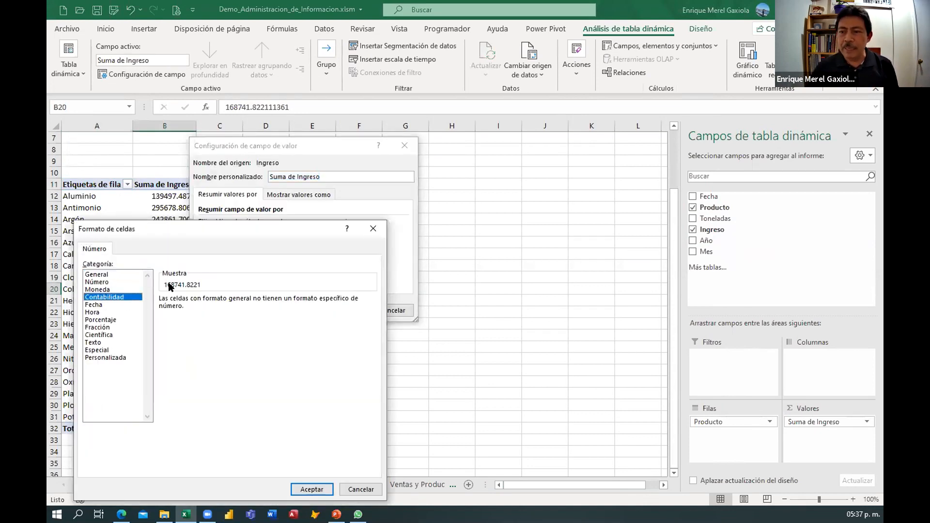
pyautogui.moveTo(187, 228); pyautogui.dragTo(193, 182)
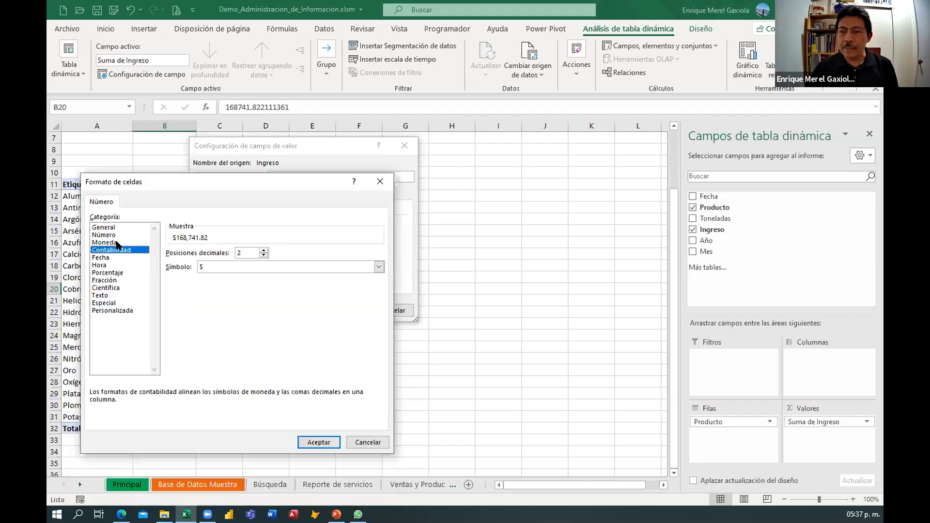
pyautogui.click(117, 242)
pyautogui.moveTo(280, 135); pyautogui.dragTo(324, 129)
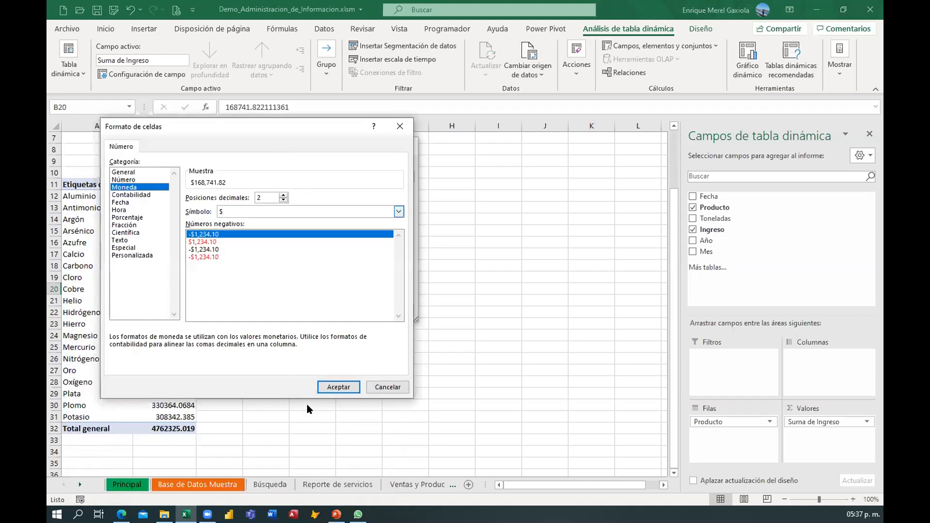
pyautogui.click(337, 386)
pyautogui.click(343, 311)
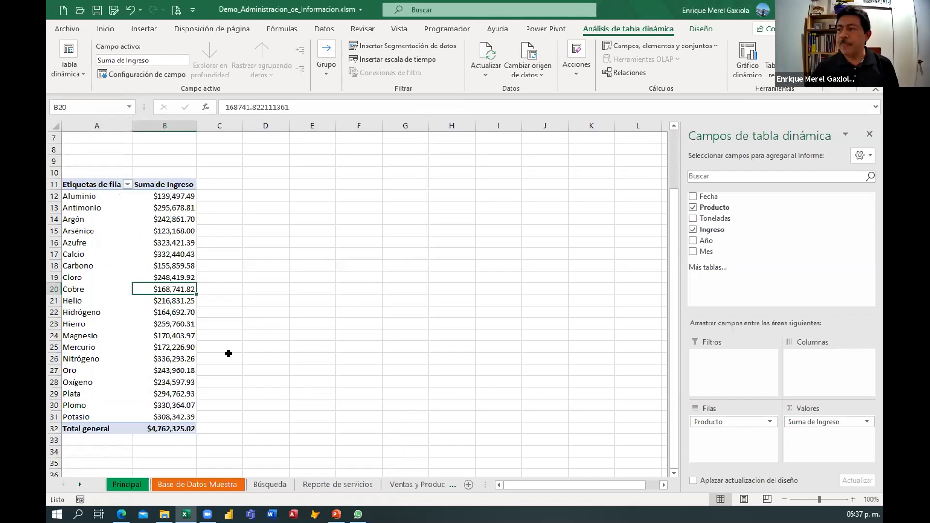
# Filter the pivot's products to show only Aluminio and Antimonio.
pyautogui.scroll(2, 216, 351)
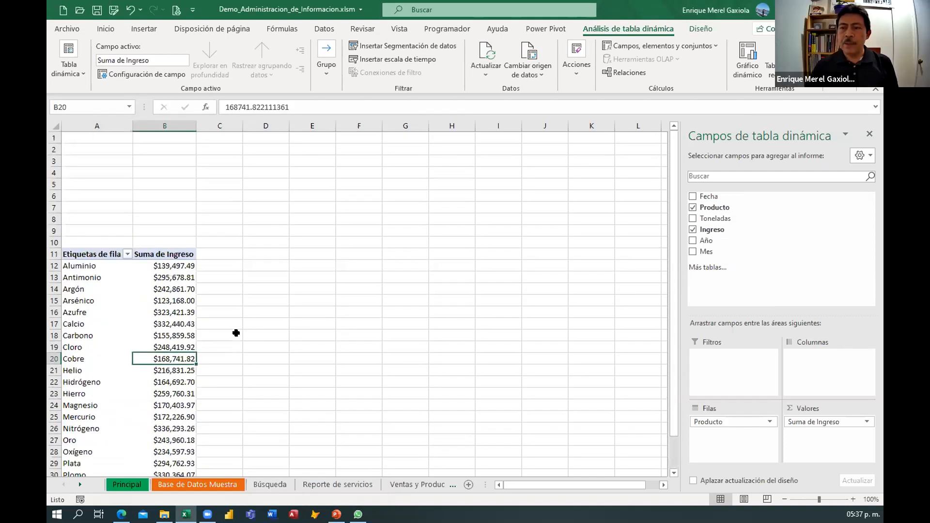
pyautogui.scroll(-2, 236, 333)
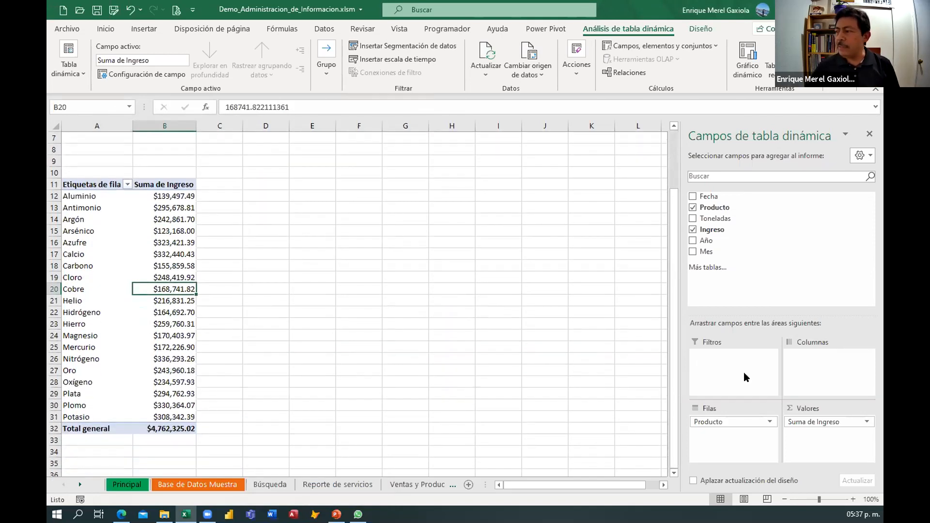
pyautogui.click(867, 207)
pyautogui.click(566, 333)
pyautogui.click(567, 344)
pyautogui.click(567, 355)
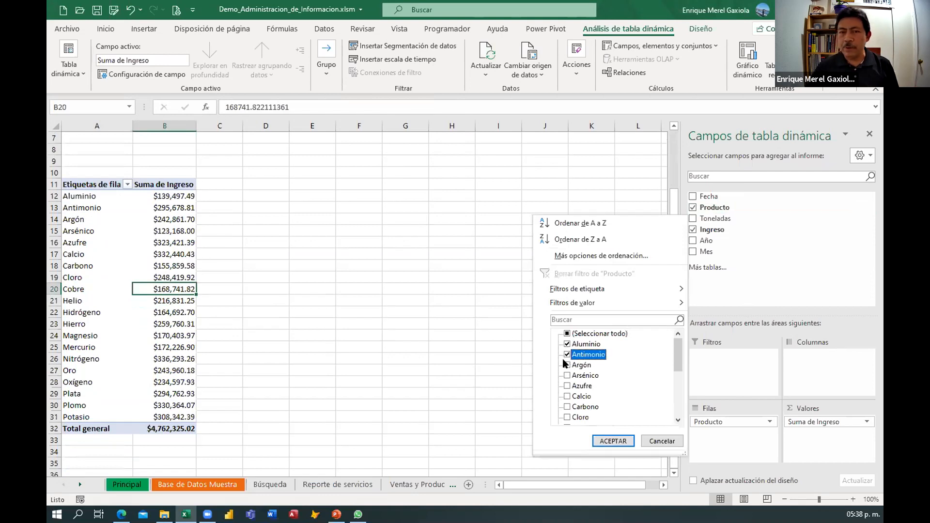
pyautogui.press('Return')
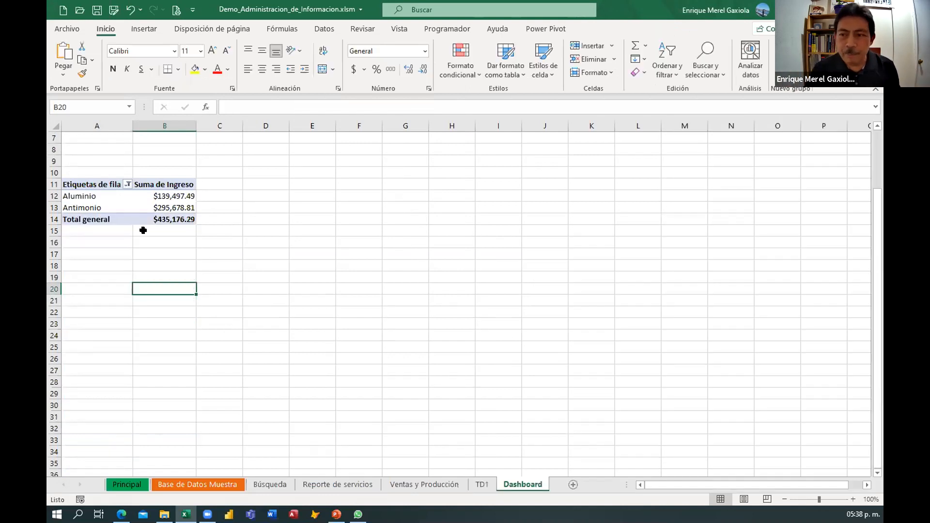
# Clear the Producto filter from the pivot table.
pyautogui.click(101, 196)
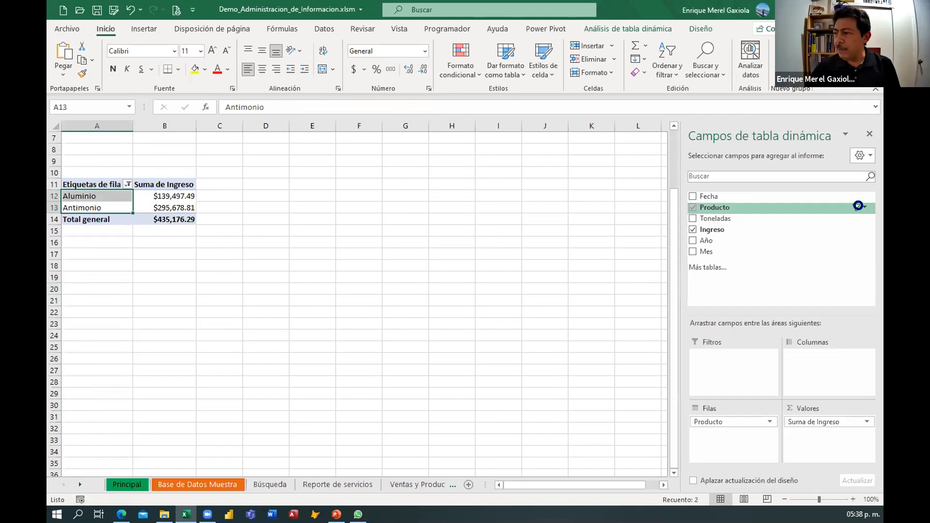
pyautogui.click(864, 210)
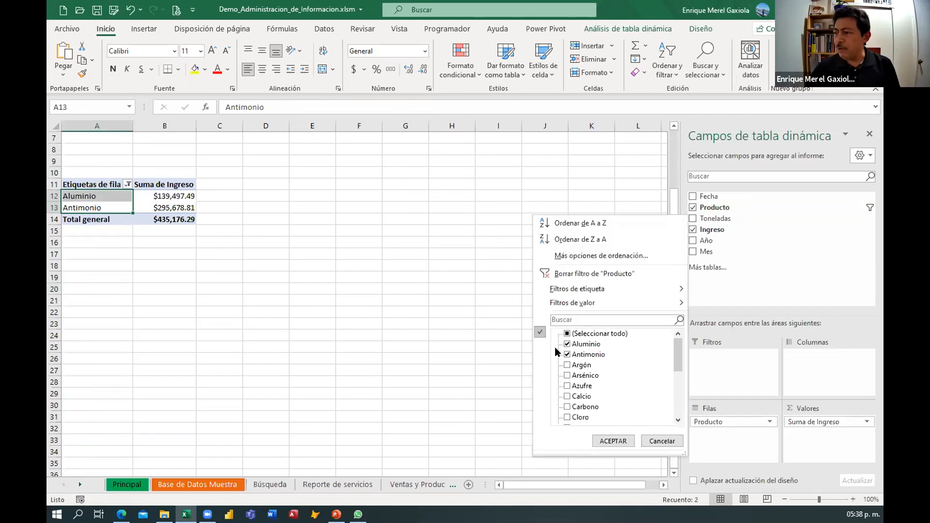
pyautogui.click(569, 274)
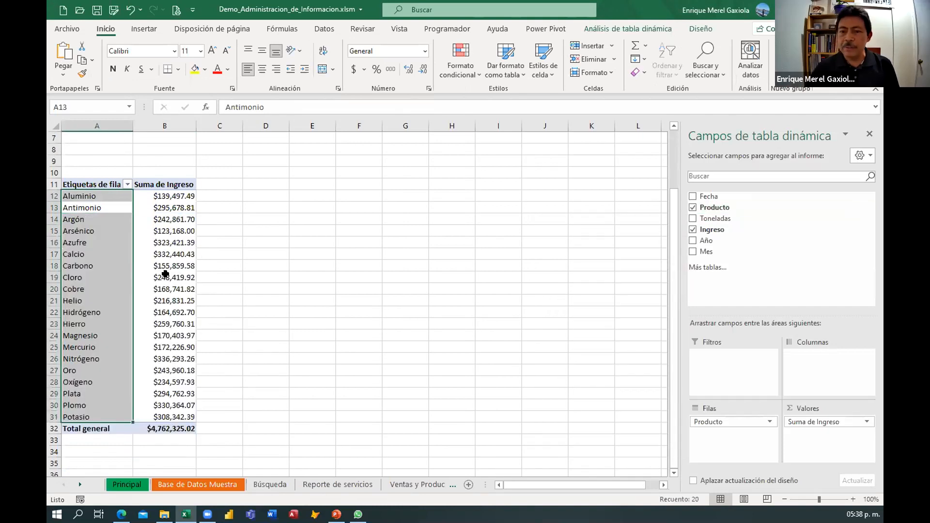
pyautogui.click(190, 267)
pyautogui.scroll(2, 192, 276)
pyautogui.moveTo(191, 277)
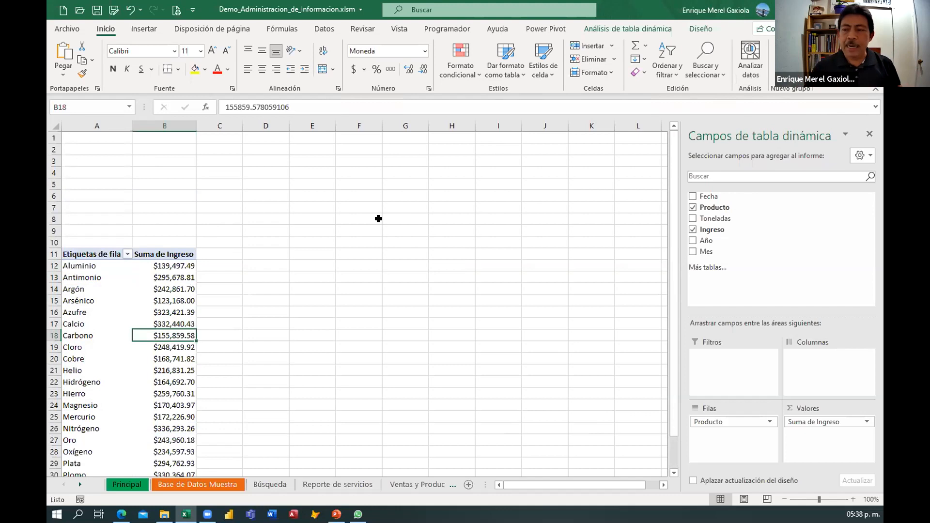
pyautogui.click(257, 288)
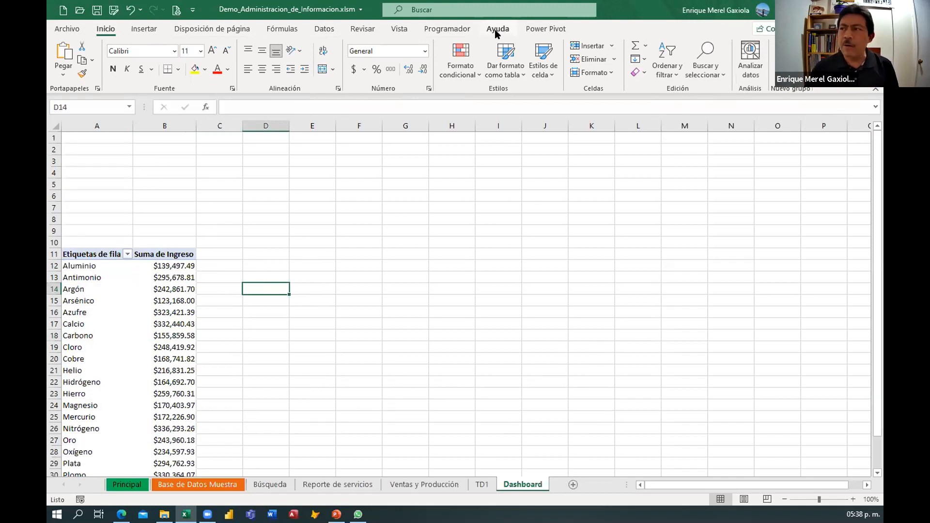
pyautogui.click(169, 284)
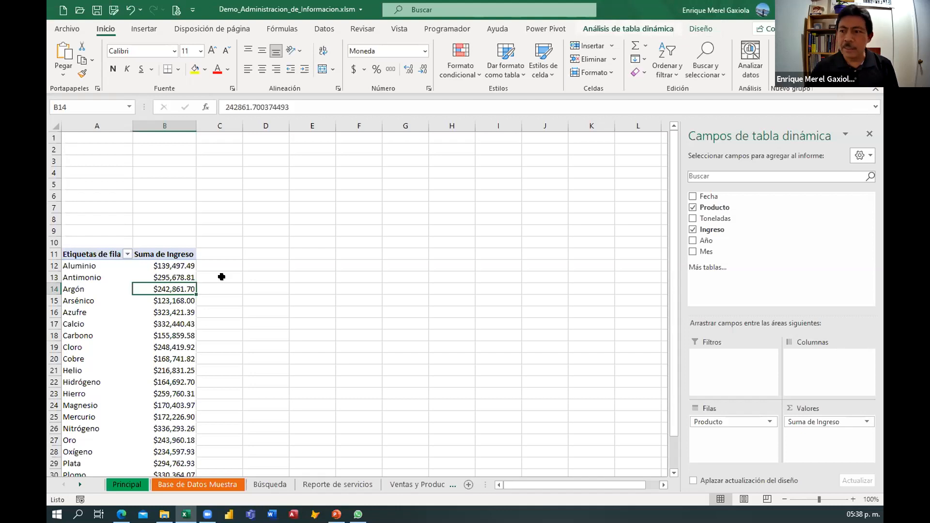
pyautogui.click(272, 285)
pyautogui.click(167, 278)
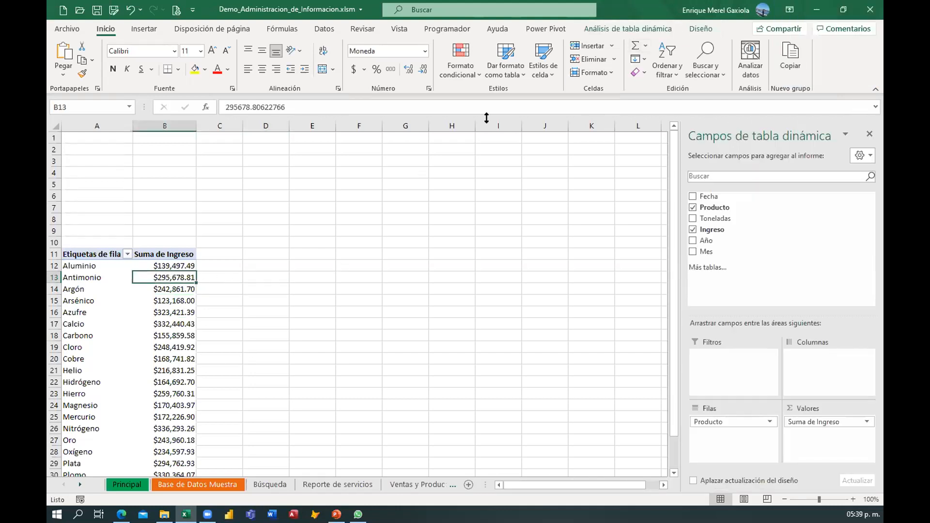
# Insert slicers for Producto, Año and Mes, and move the Producto and Año slicers apart.
pyautogui.click(611, 30)
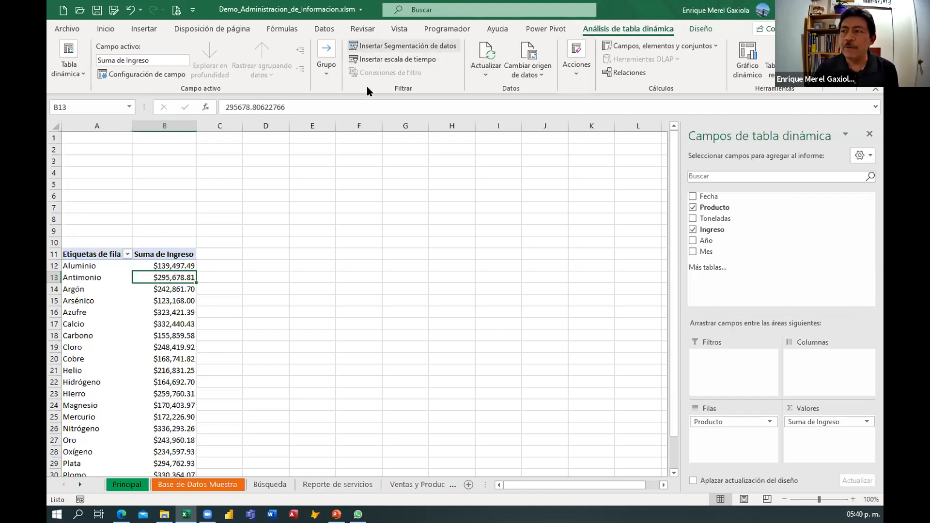
pyautogui.click(387, 51)
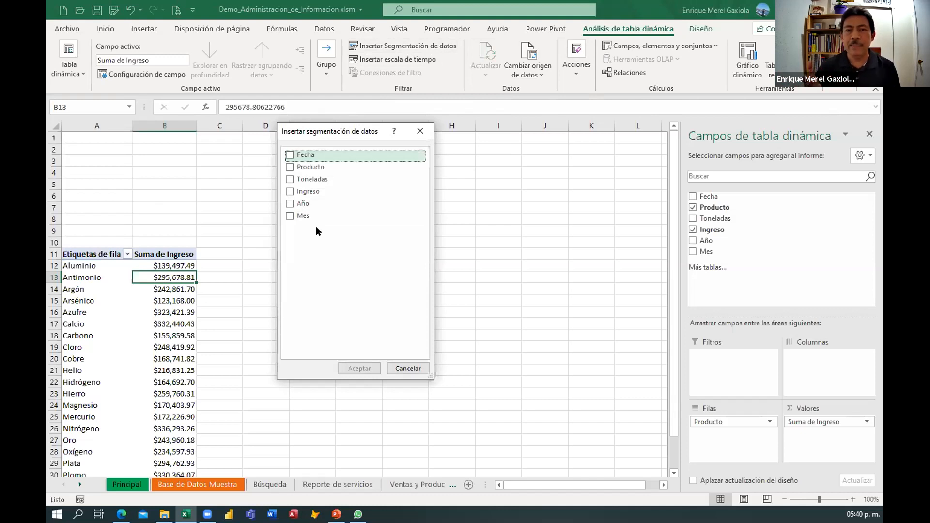
pyautogui.click(290, 167)
pyautogui.click(290, 204)
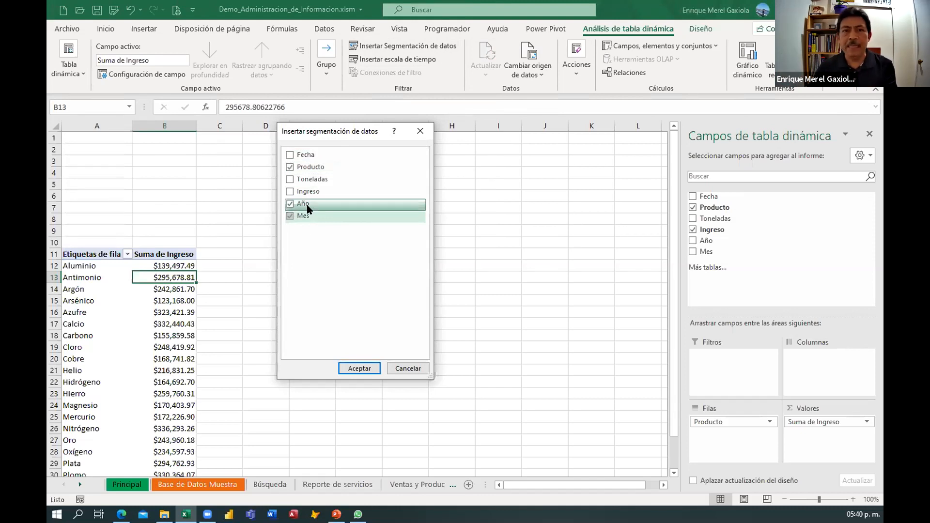
pyautogui.click(351, 367)
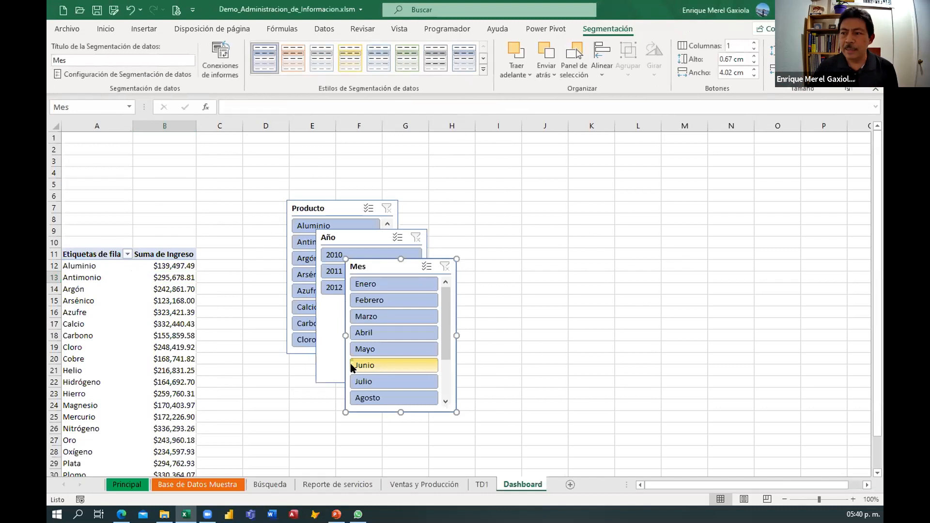
pyautogui.moveTo(320, 204); pyautogui.dragTo(265, 187)
pyautogui.moveTo(356, 233); pyautogui.dragTo(561, 188)
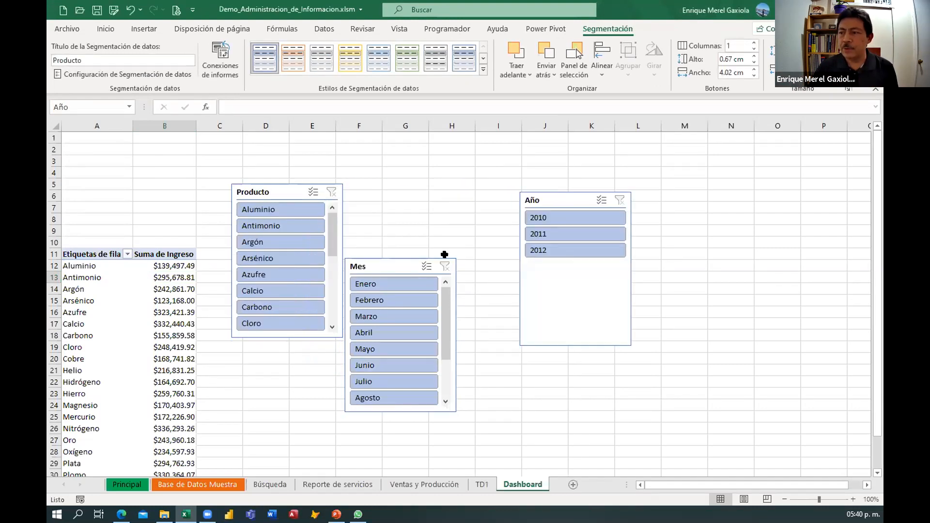
# Move the Mes slicer beside the Producto slicer and select products Aluminio through Azufre in the Producto slicer.
pyautogui.moveTo(423, 264); pyautogui.dragTo(413, 189)
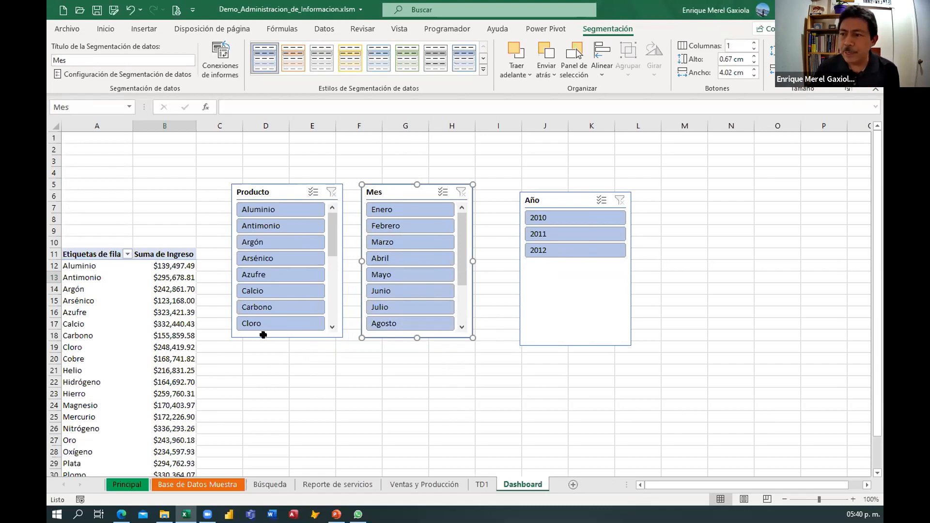
pyautogui.click(279, 211)
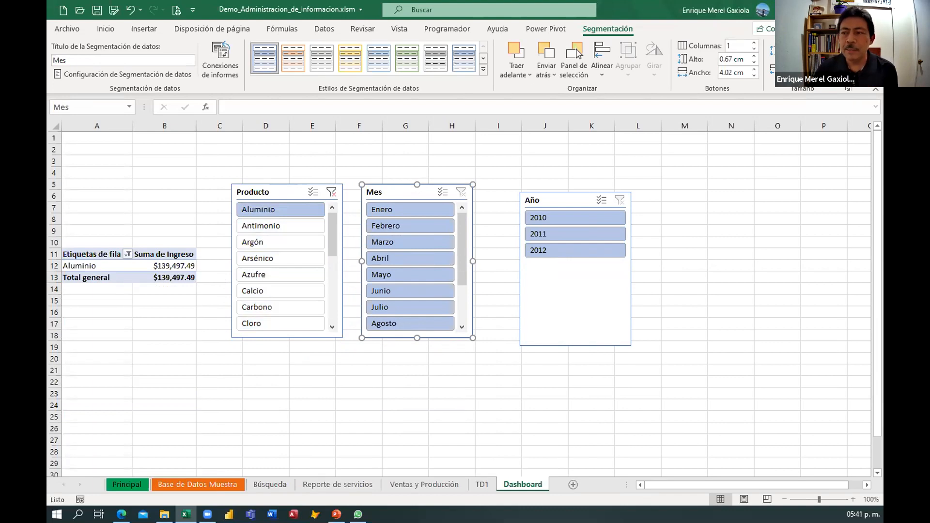
pyautogui.keyDown('shift'); pyautogui.click(258, 275); pyautogui.keyUp('shift')
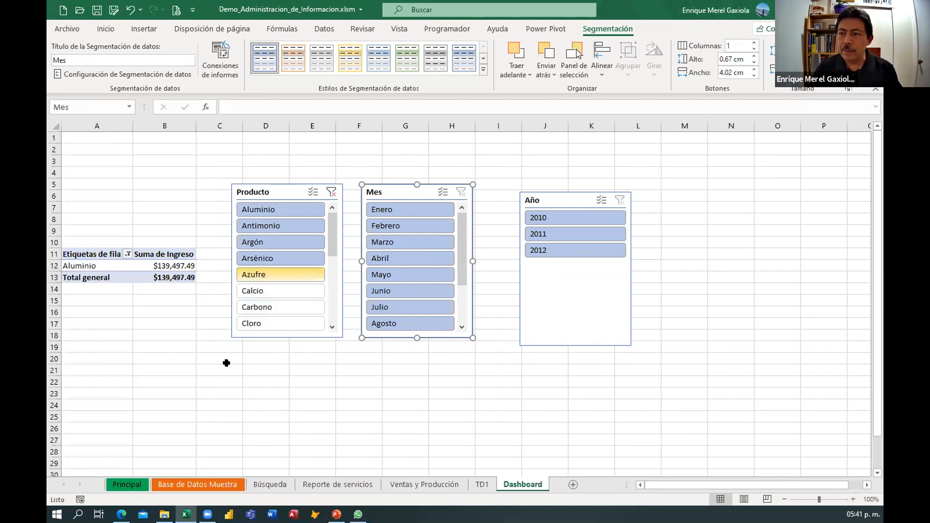
pyautogui.moveTo(135, 325)
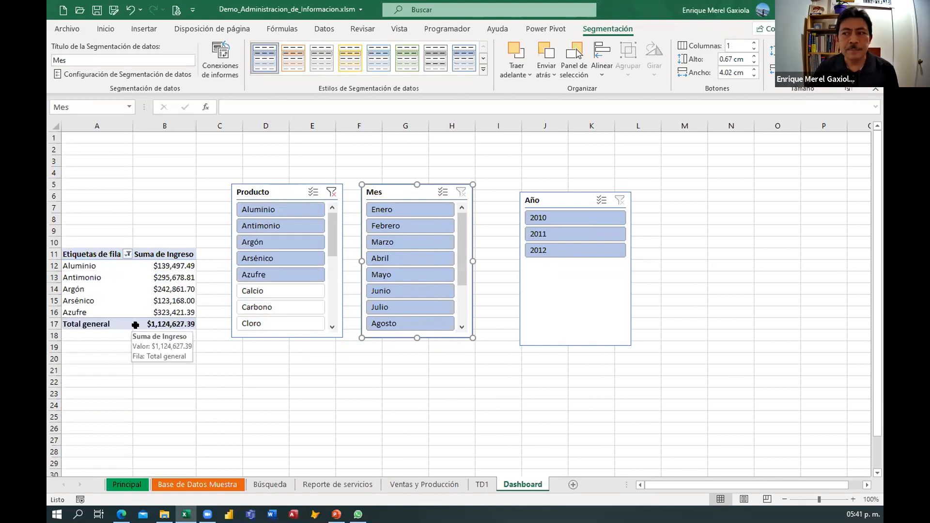
# Filter the pivot with the Mes slicer to Mayo and the Año slicer to 2010.
pyautogui.click(404, 213)
pyautogui.click(400, 224)
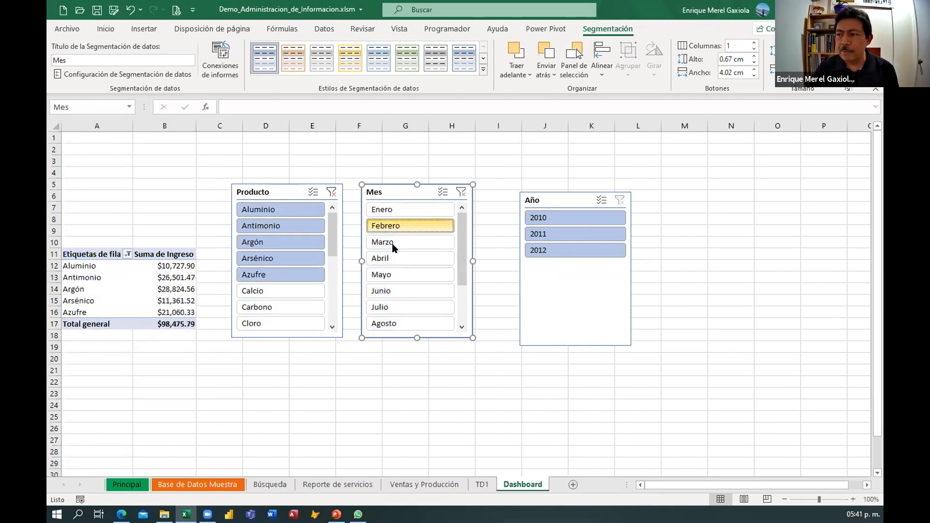
pyautogui.click(380, 276)
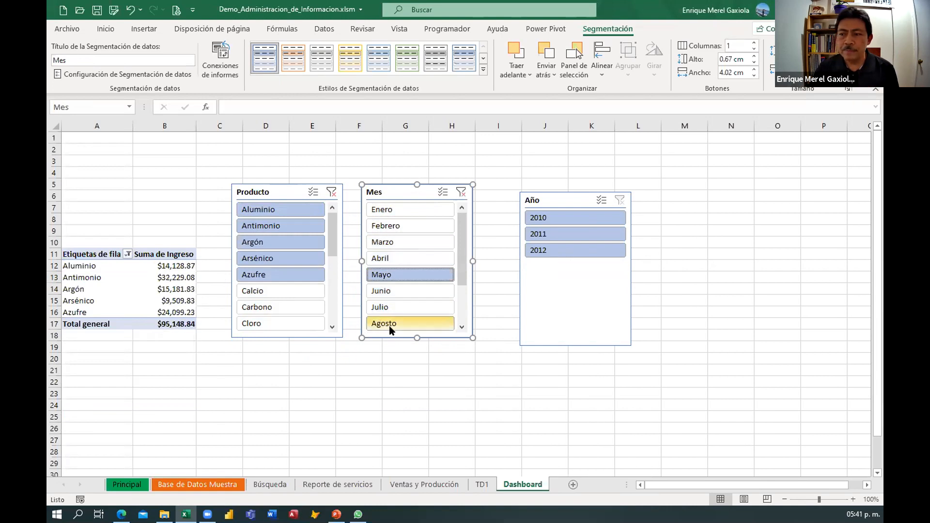
pyautogui.click(534, 223)
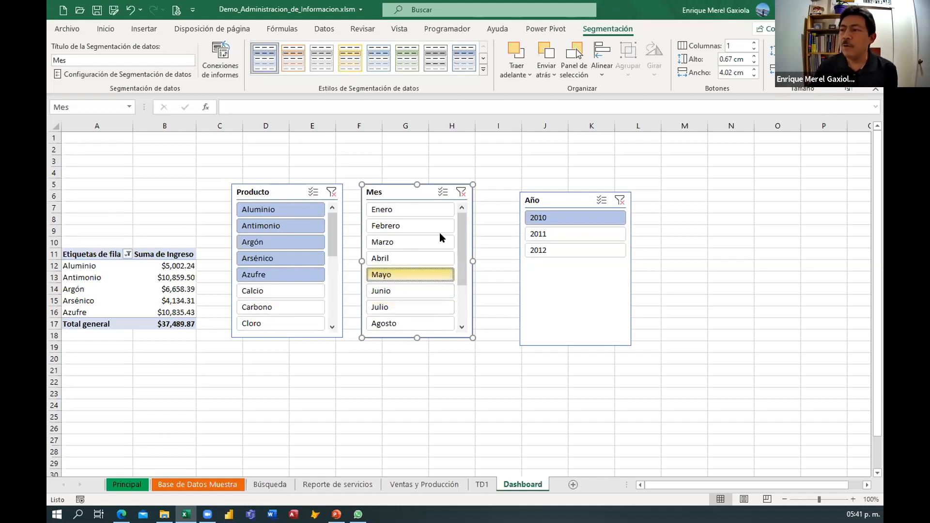
# Apply a green slicer style to the Producto slicer.
pyautogui.click(205, 218)
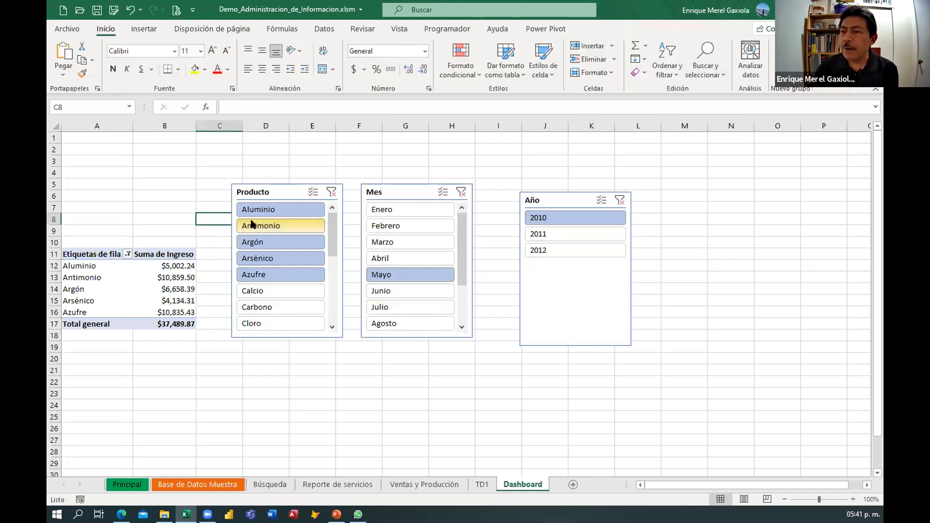
pyautogui.click(276, 186)
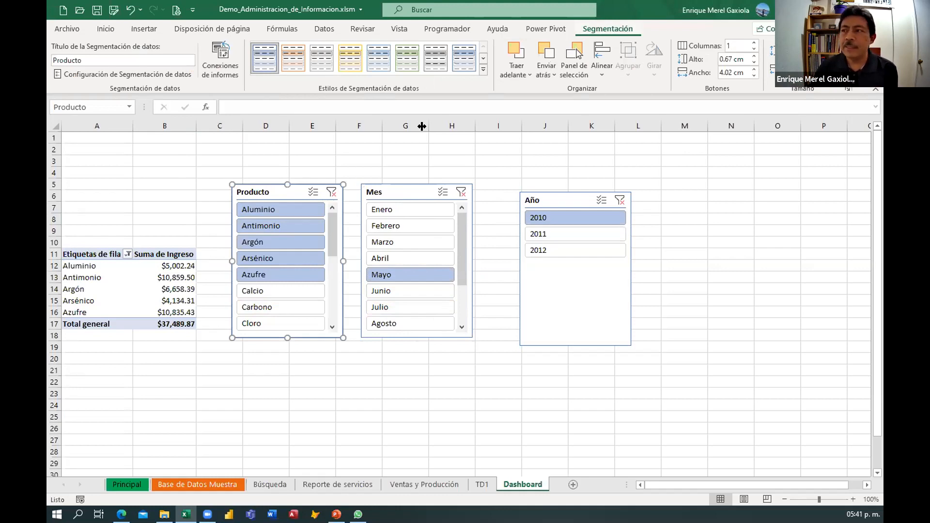
pyautogui.click(396, 54)
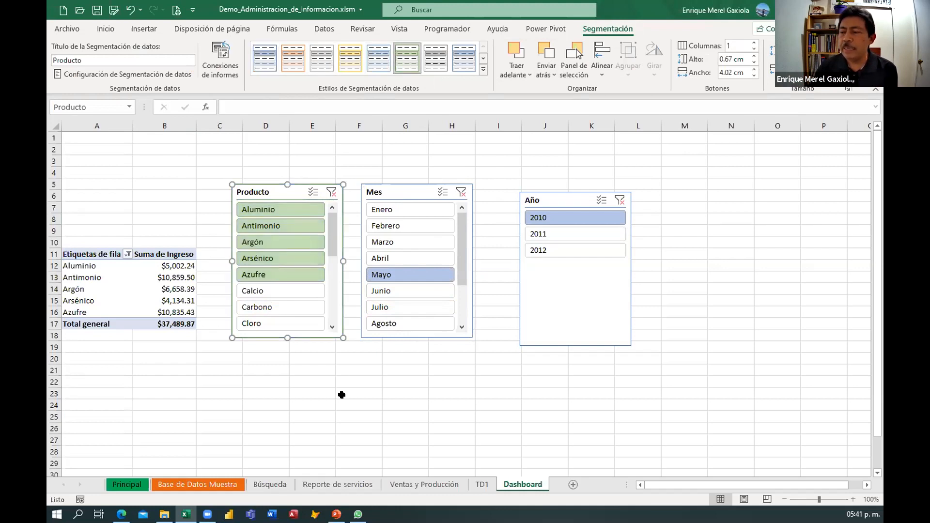
# Apply a dark gray slicer style to the Mes slicer and a green style to the Año slicer.
pyautogui.click(394, 187)
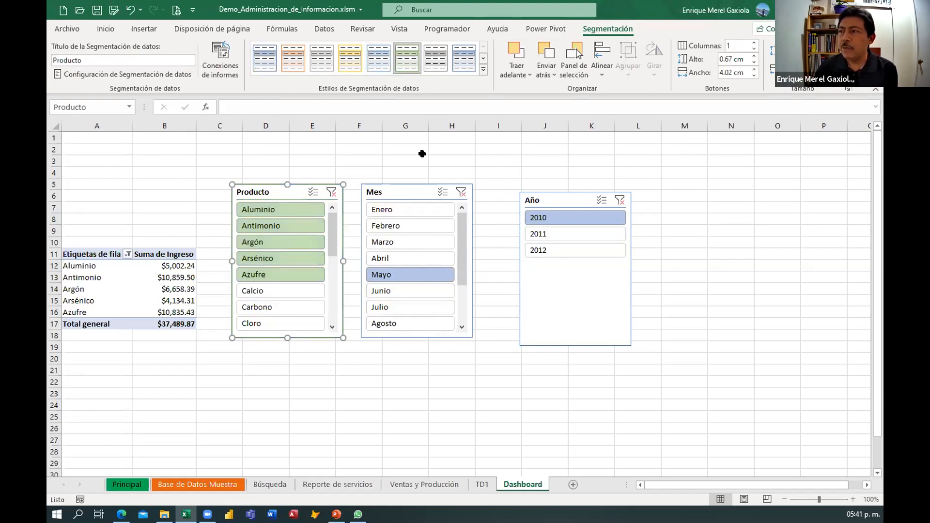
pyautogui.click(483, 68)
pyautogui.click(382, 130)
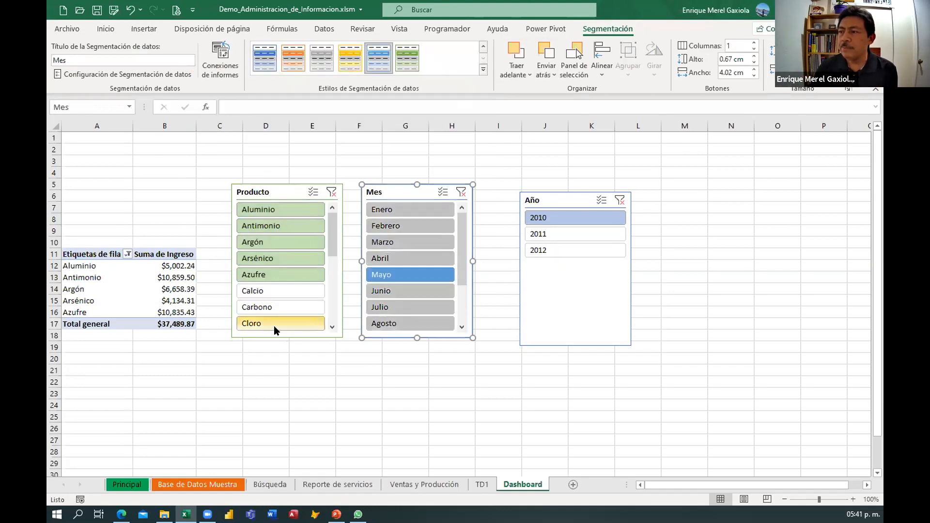
pyautogui.click(541, 200)
pyautogui.click(408, 60)
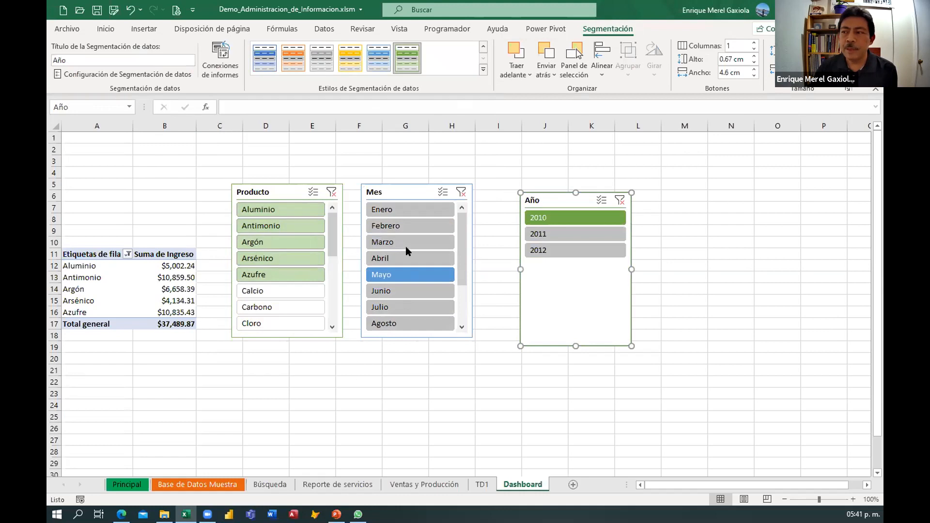
# Reposition the Año, Mes and Producto slicers across the sheet.
pyautogui.moveTo(560, 199); pyautogui.dragTo(700, 166)
pyautogui.moveTo(409, 192); pyautogui.dragTo(590, 175)
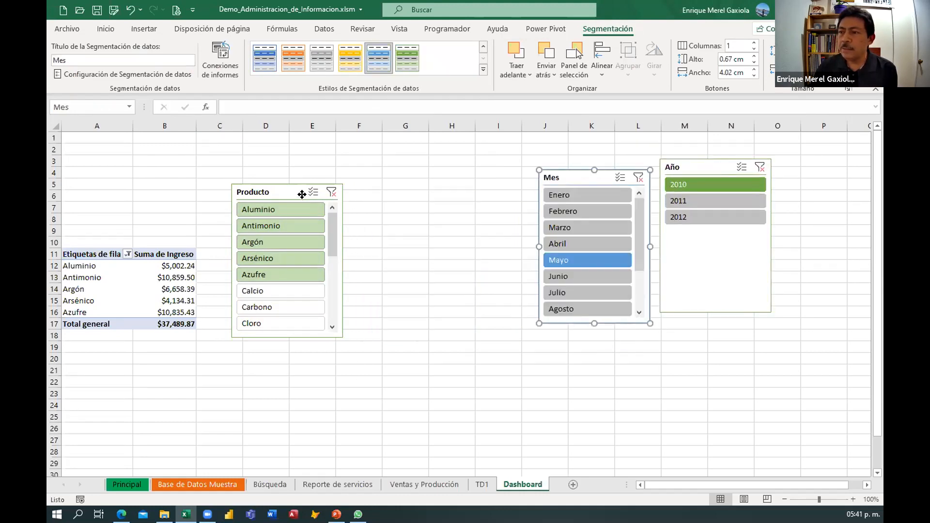
pyautogui.moveTo(301, 194); pyautogui.dragTo(312, 194)
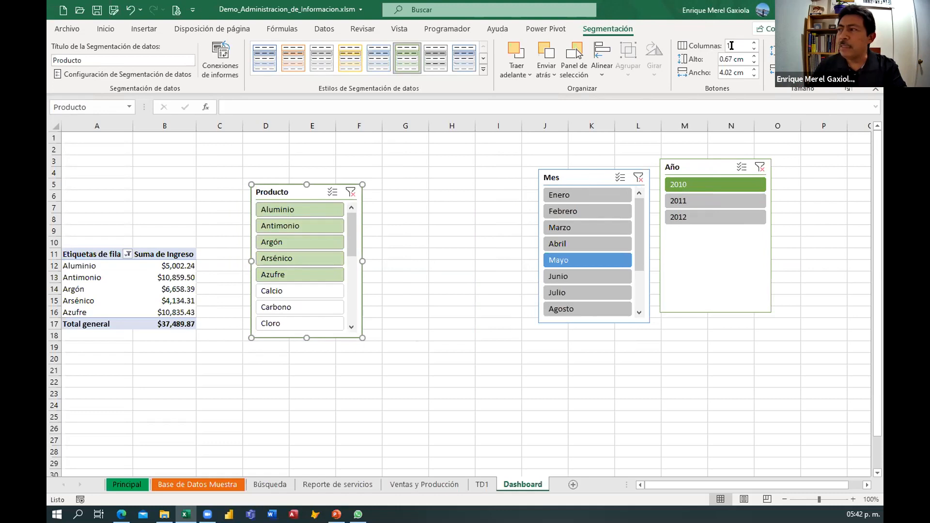
# Set the Producto slicer to 5 columns and resize it to show all products in four rows.
pyautogui.click(754, 43)
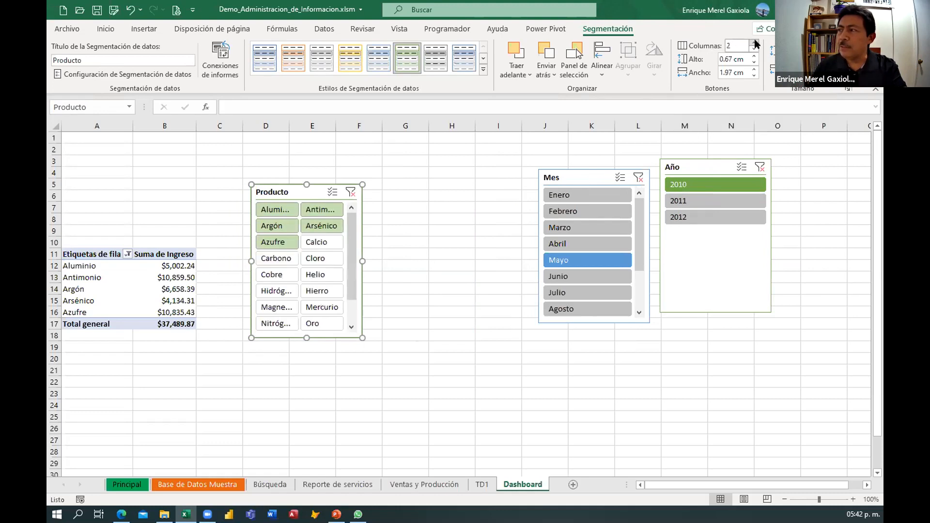
pyautogui.click(754, 43)
pyautogui.click(755, 42)
pyautogui.click(754, 42)
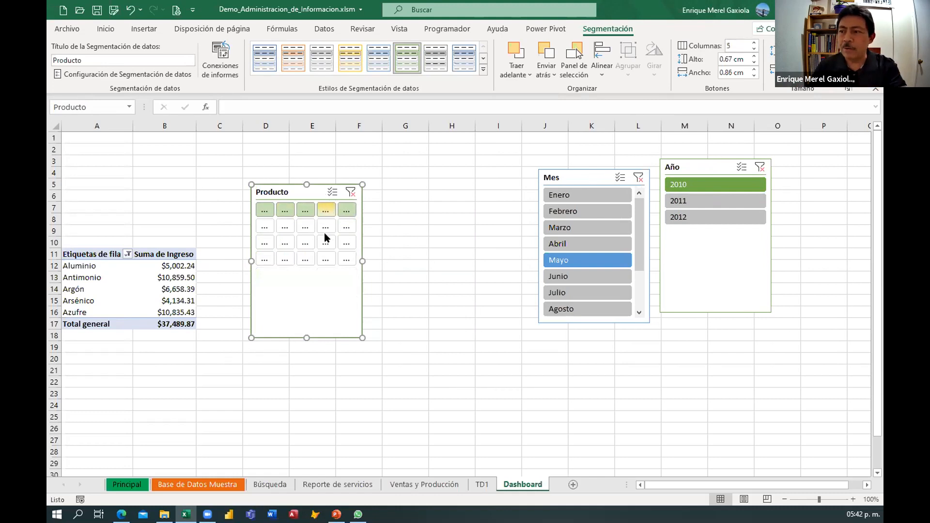
pyautogui.moveTo(359, 252); pyautogui.dragTo(472, 250)
pyautogui.moveTo(364, 336); pyautogui.dragTo(290, 277)
pyautogui.moveTo(261, 249); pyautogui.dragTo(275, 297)
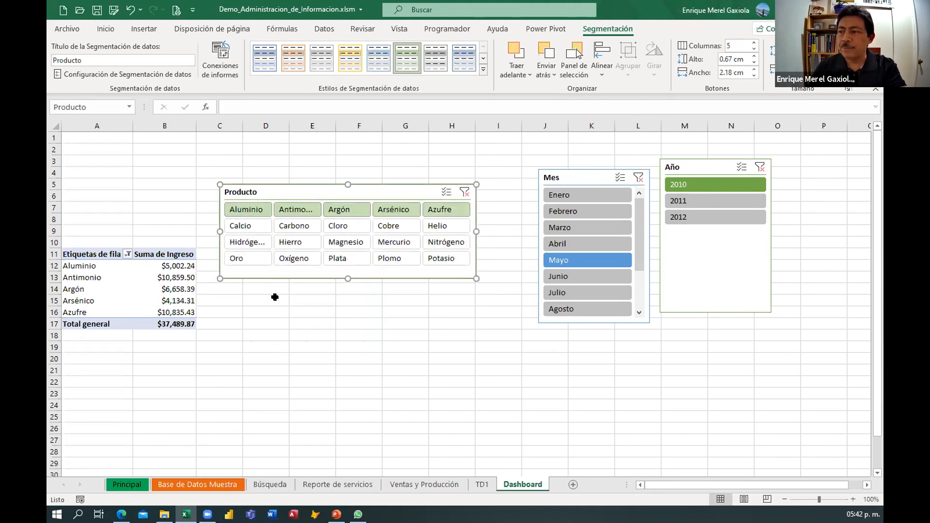
# Move the Mes slicer beside Producto, set it to 4 columns and resize it to three rows.
pyautogui.moveTo(581, 181); pyautogui.dragTo(525, 187)
pyautogui.click(753, 43)
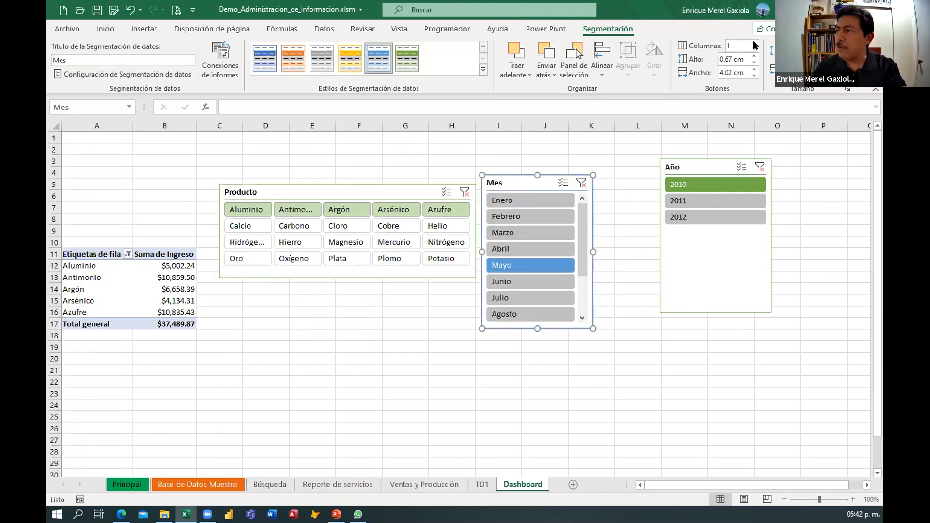
pyautogui.click(754, 42)
pyautogui.click(754, 42)
pyautogui.moveTo(592, 252); pyautogui.dragTo(646, 239)
pyautogui.moveTo(559, 325); pyautogui.dragTo(559, 256)
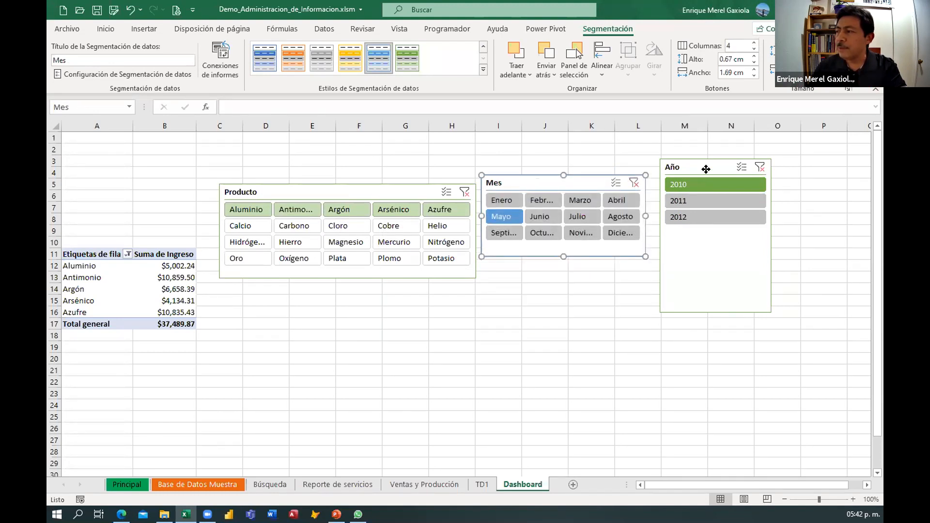
# Shorten the Año slicer and align the Producto, Mes and Año slicers side by side in one row.
pyautogui.moveTo(706, 168); pyautogui.dragTo(724, 169)
pyautogui.moveTo(729, 308); pyautogui.dragTo(725, 234)
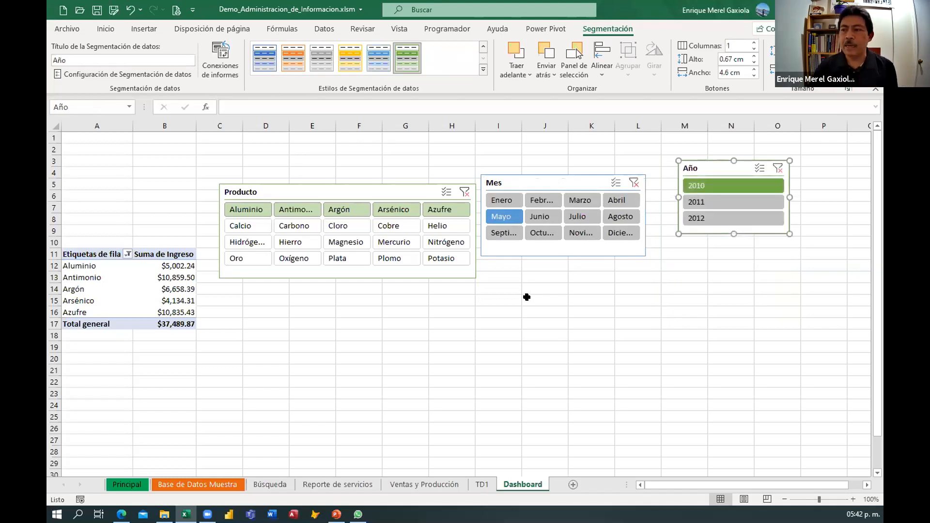
pyautogui.moveTo(401, 186); pyautogui.dragTo(400, 177)
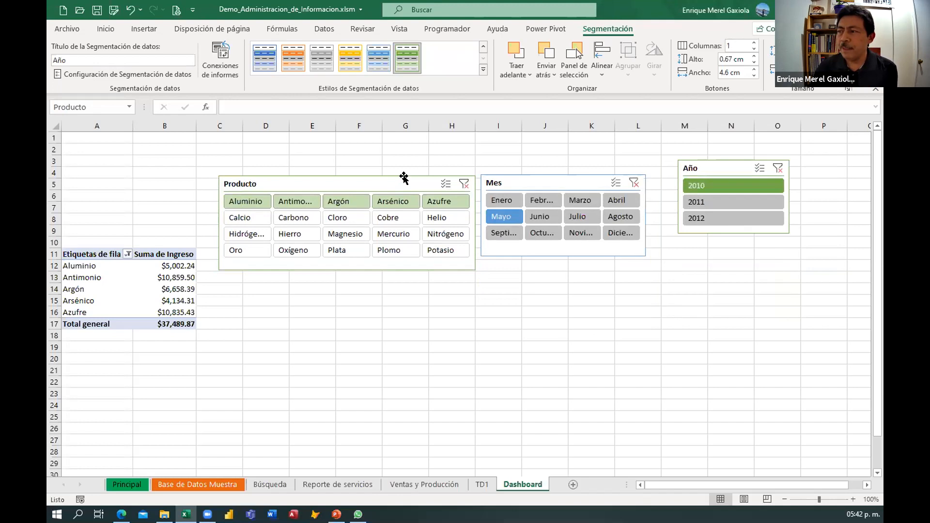
pyautogui.moveTo(320, 189); pyautogui.dragTo(321, 209)
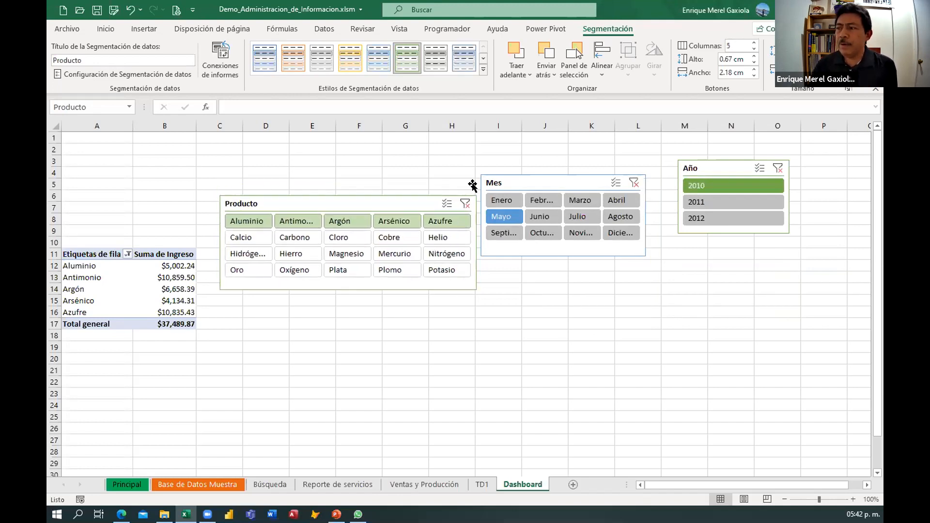
pyautogui.moveTo(506, 182); pyautogui.dragTo(506, 199)
pyautogui.moveTo(743, 168); pyautogui.dragTo(707, 195)
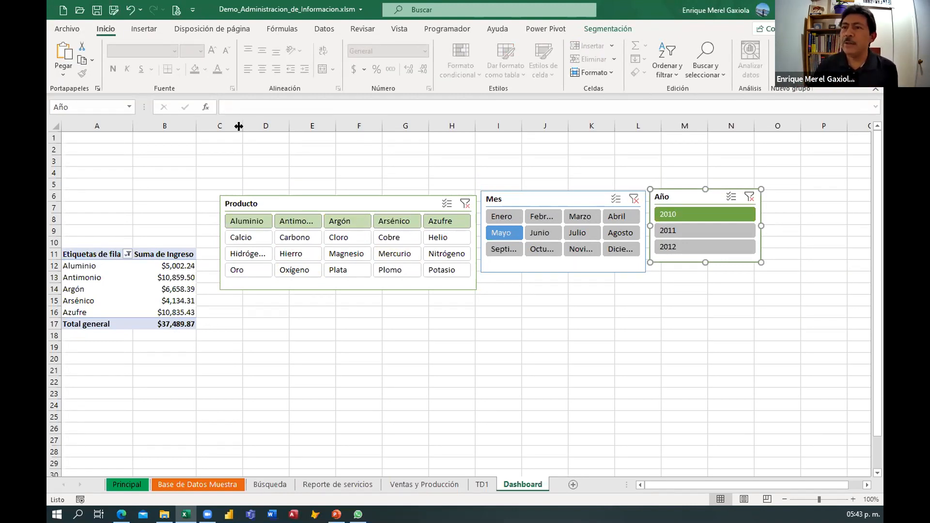
# Draw a text box above the Producto slicer, spanning about columns C to E.
pyautogui.click(143, 30)
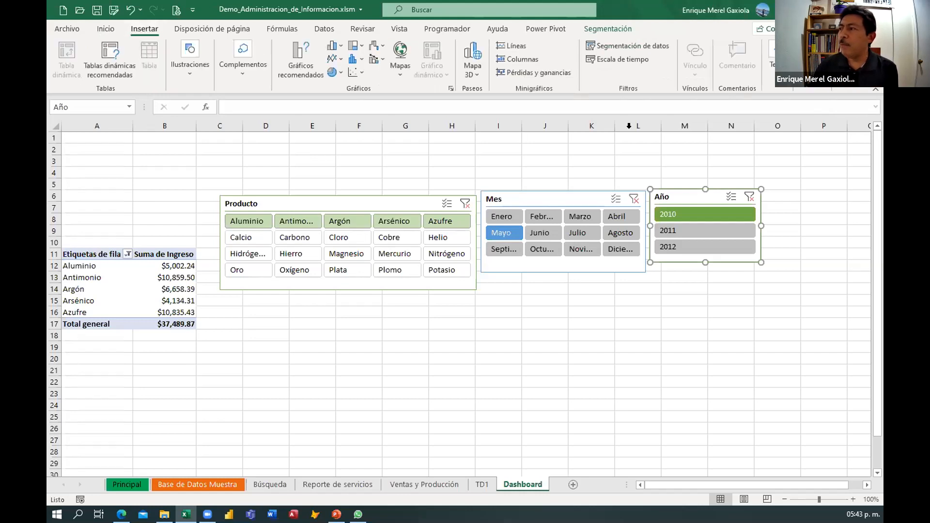
pyautogui.click(769, 58)
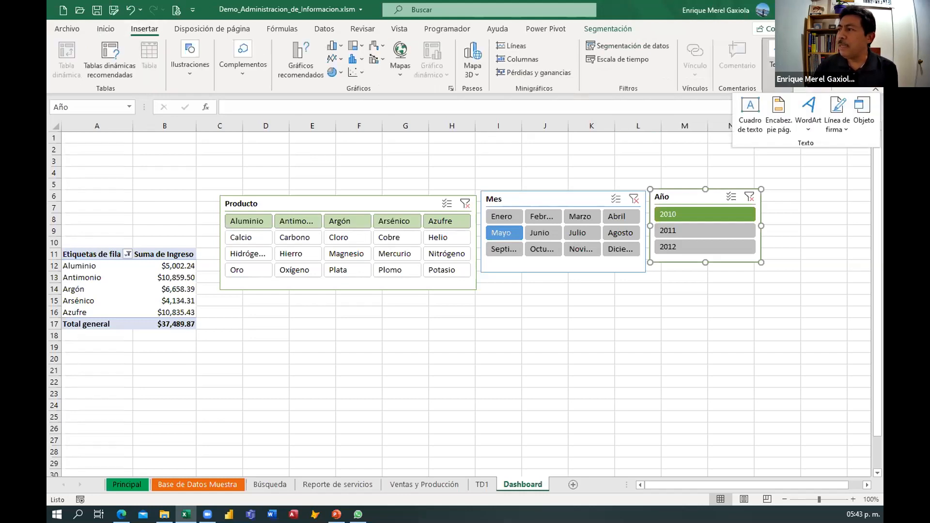
pyautogui.click(750, 125)
pyautogui.moveTo(239, 142); pyautogui.dragTo(353, 180)
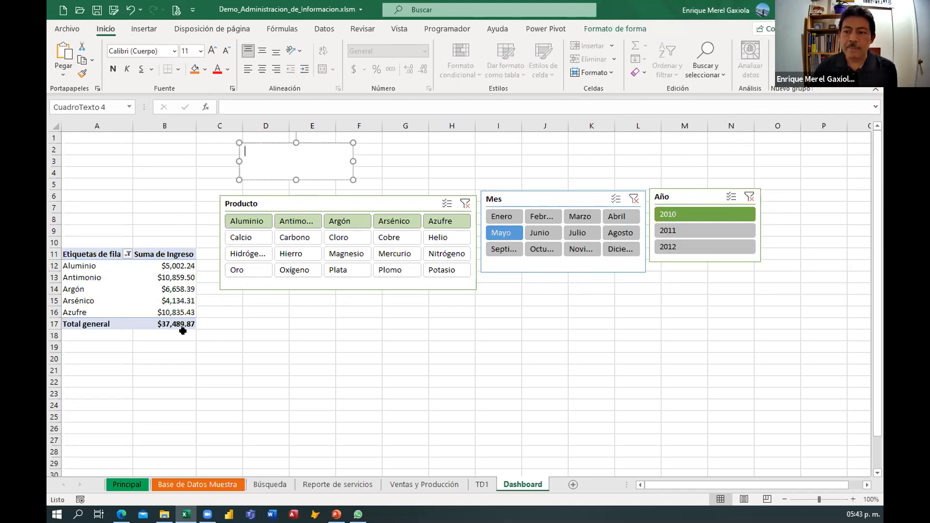
# Clear the filters of the Mes and Año slicers.
pyautogui.scroll(-2, 276, 328)
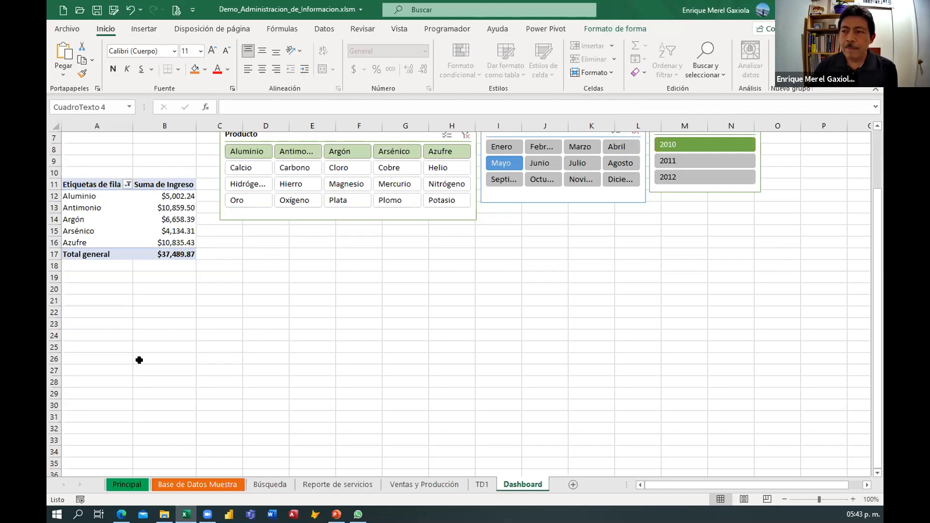
pyautogui.scroll(1, 452, 249)
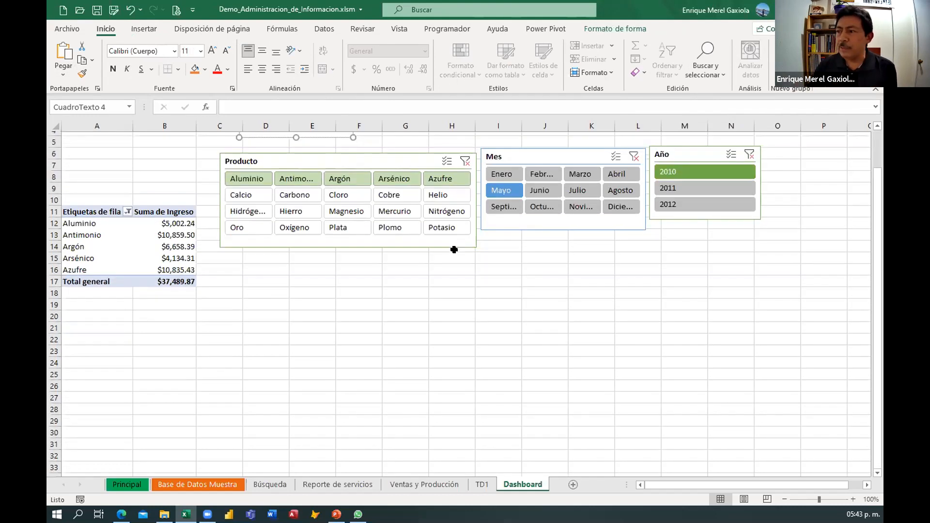
pyautogui.click(634, 163)
pyautogui.click(746, 160)
pyautogui.scroll(-6, 247, 271)
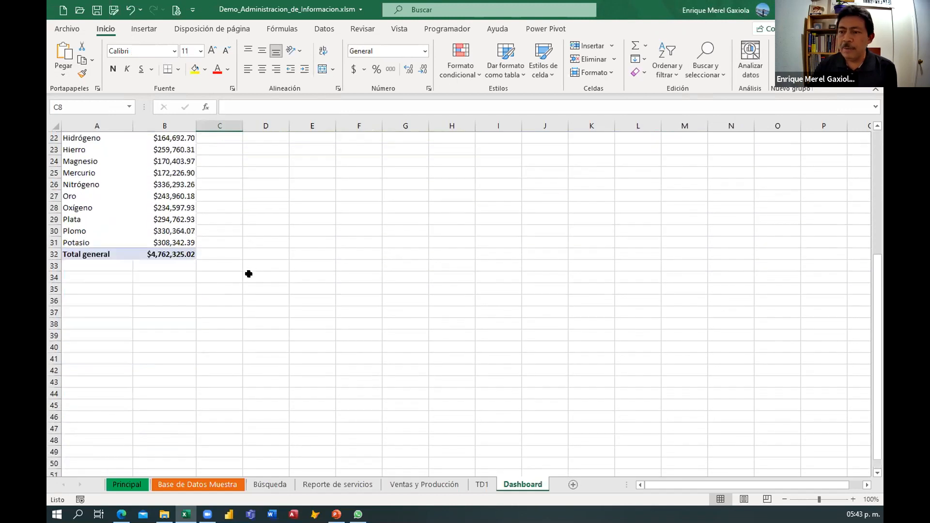
# Insert a pivot table from the Ventas y Producción cells E11:E12, placing it at Dashboard cell A38.
pyautogui.click(97, 302)
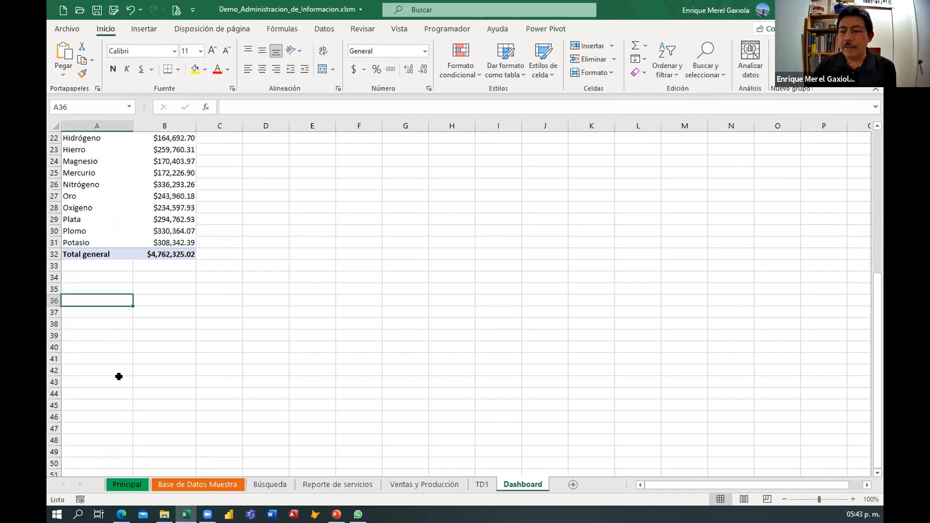
pyautogui.click(420, 485)
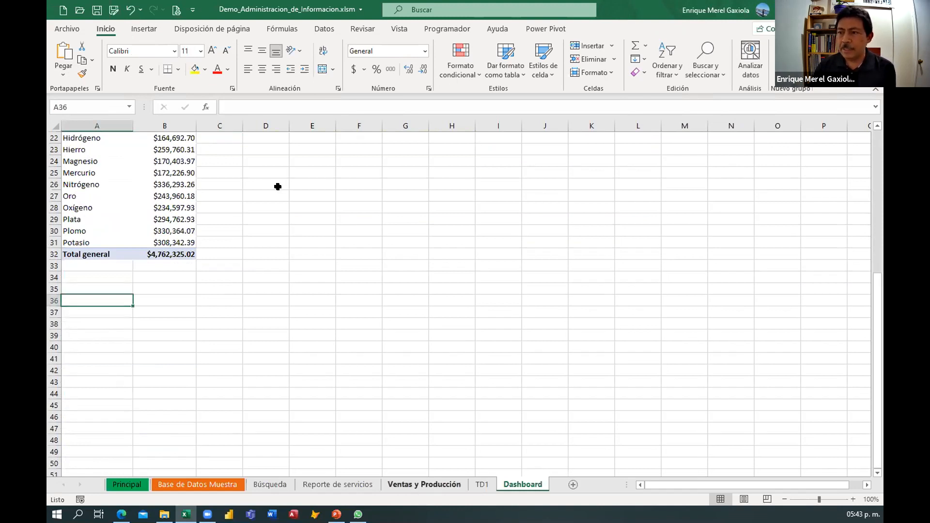
pyautogui.click(139, 30)
pyautogui.click(68, 59)
pyautogui.click(289, 266)
pyautogui.click(327, 277)
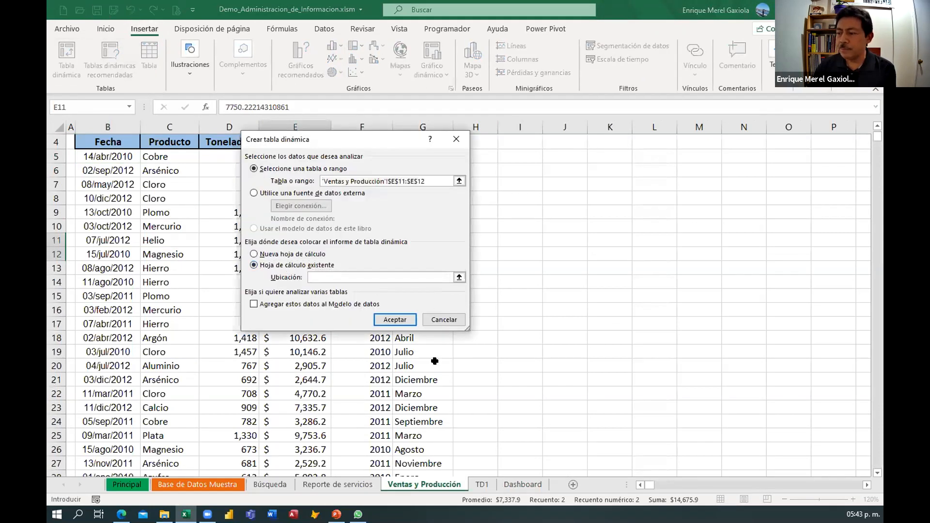
pyautogui.click(516, 484)
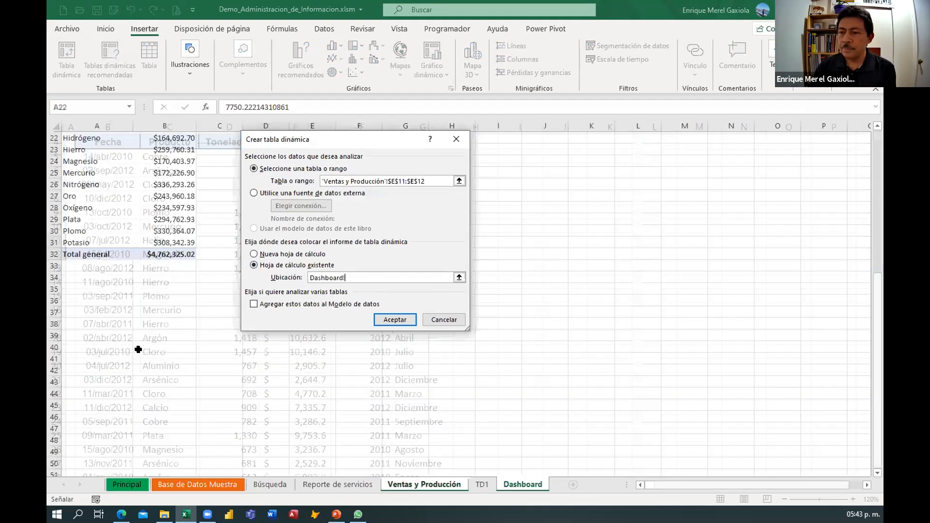
pyautogui.click(87, 323)
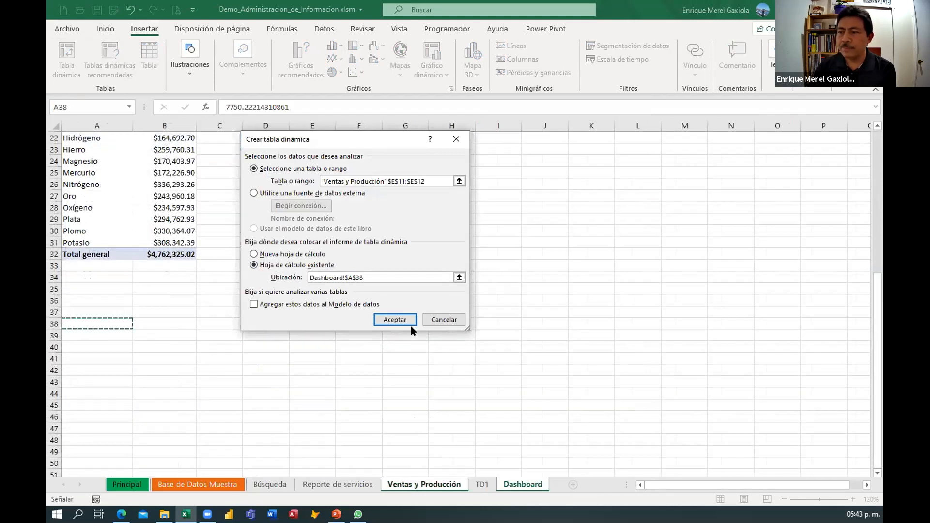
pyautogui.press('Return')
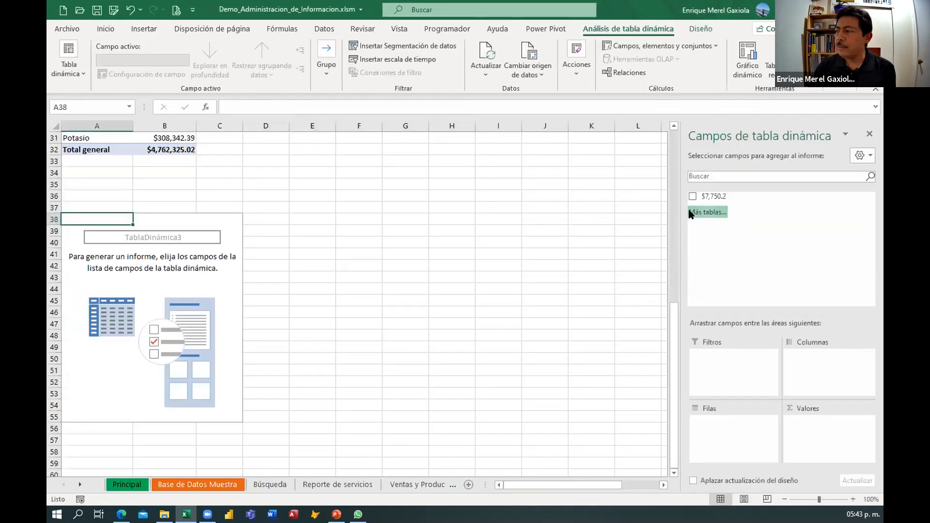
pyautogui.click(706, 212)
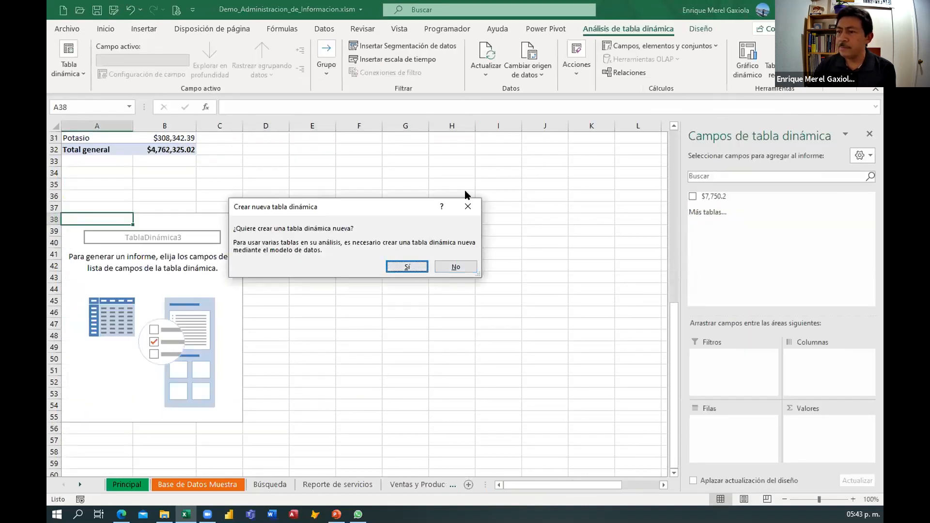
pyautogui.click(468, 206)
pyautogui.click(194, 316)
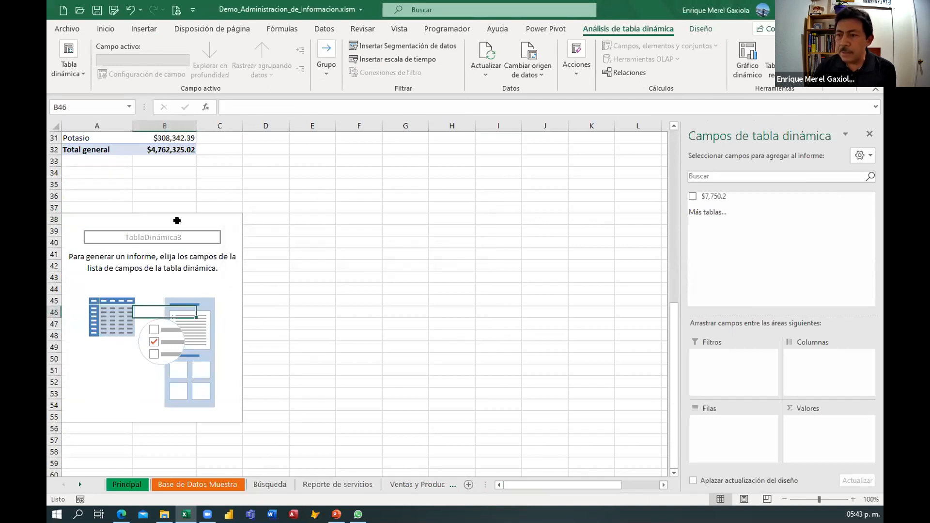
pyautogui.scroll(3, 343, 312)
pyautogui.scroll(-2, 343, 313)
# Insert a second pivot table from the Ventas y Producción range B4:G724, placing it at Dashboard cell A60.
pyautogui.click(409, 484)
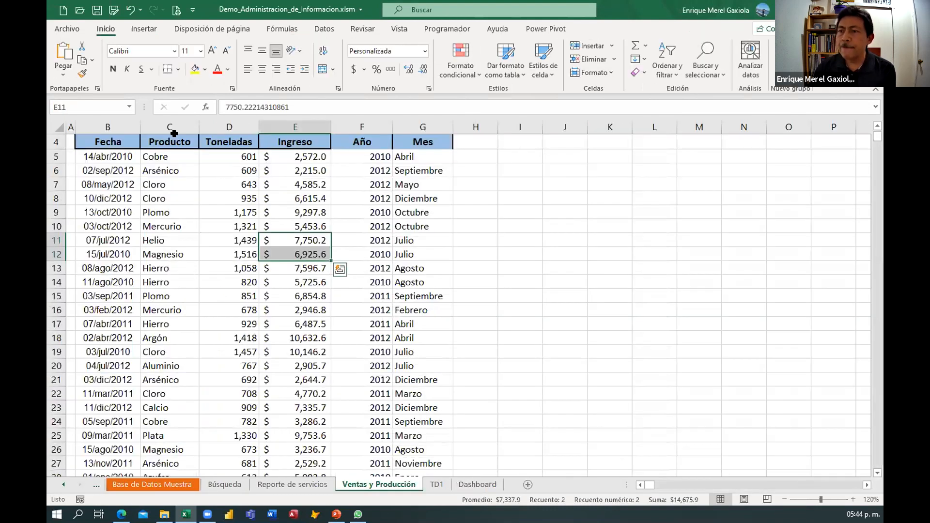
pyautogui.click(153, 30)
pyautogui.click(68, 62)
pyautogui.click(286, 264)
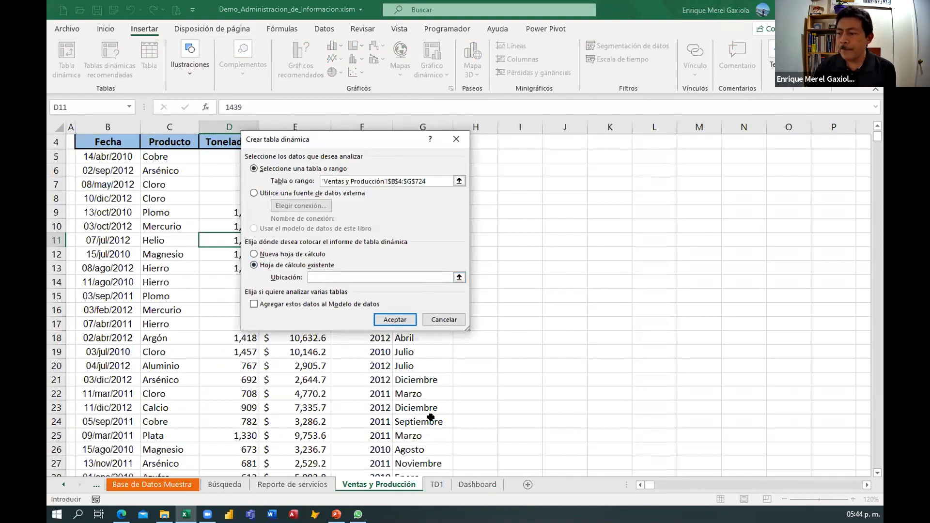
pyautogui.click(474, 487)
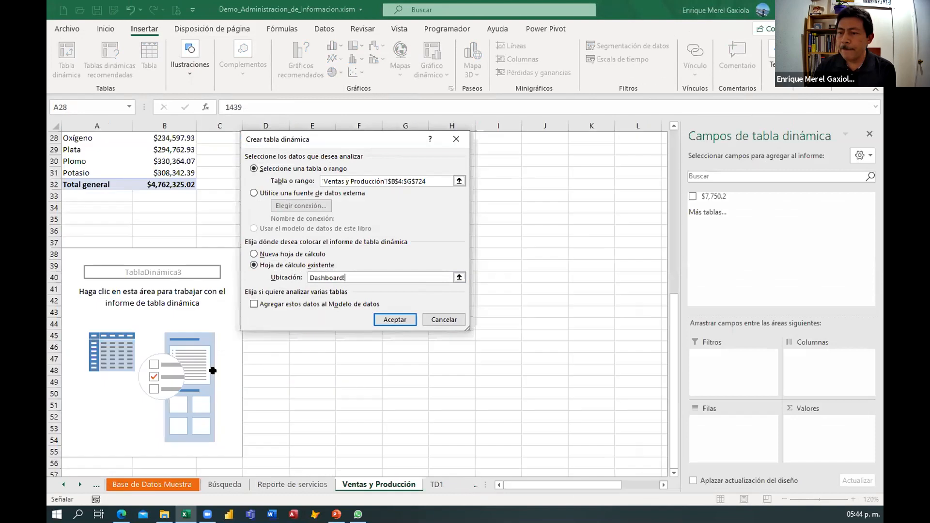
pyautogui.scroll(-3, 185, 367)
pyautogui.click(99, 369)
pyautogui.click(395, 321)
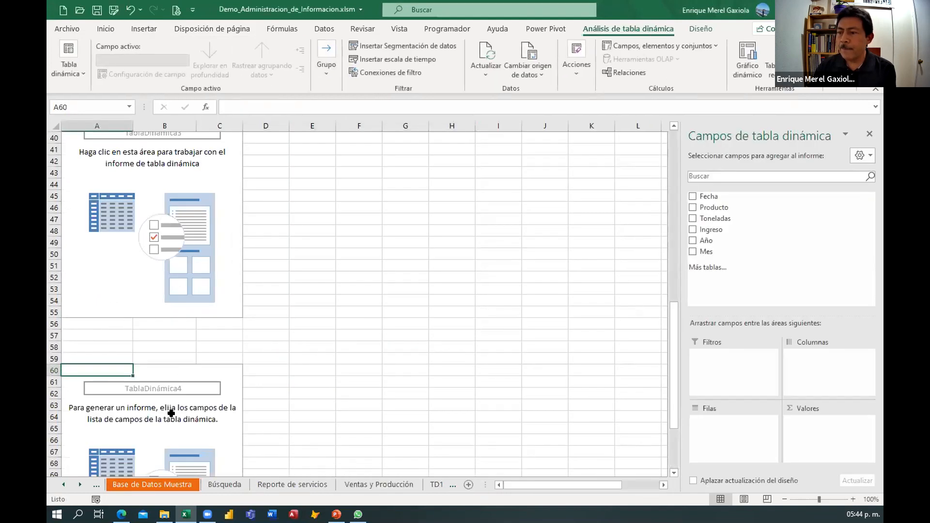
# Set up the second pivot table with only the sum of Ingreso, removing the Producto row field added briefly.
pyautogui.click(171, 413)
pyautogui.scroll(-7, 349, 332)
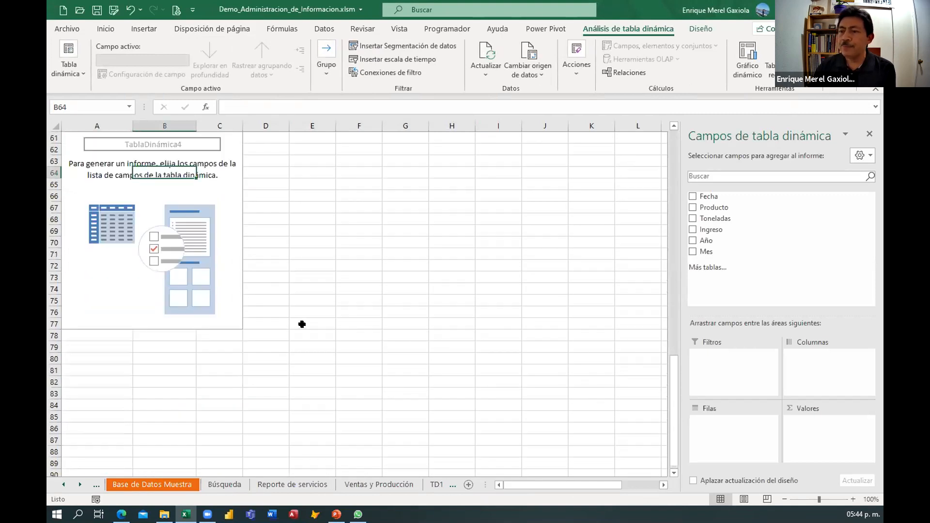
pyautogui.scroll(4, 304, 321)
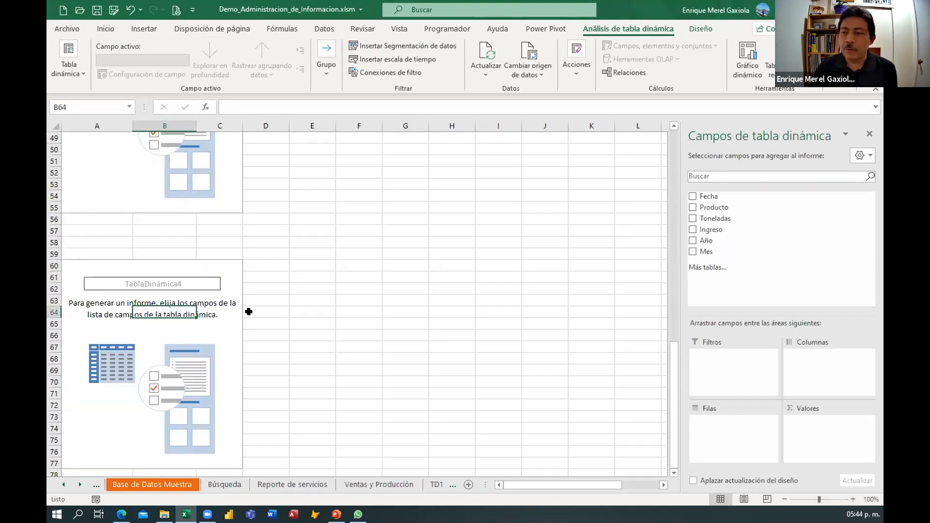
pyautogui.scroll(-2, 248, 311)
pyautogui.click(231, 302)
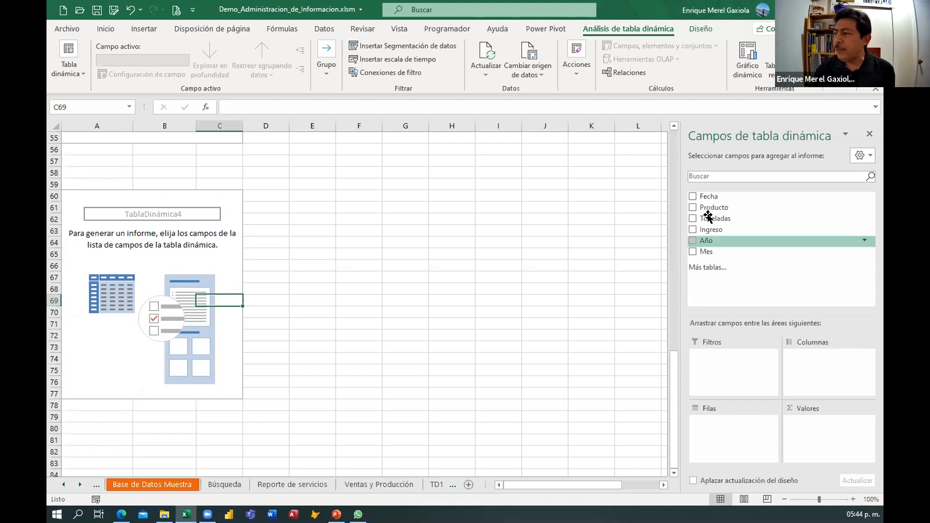
pyautogui.moveTo(712, 207); pyautogui.dragTo(203, 378)
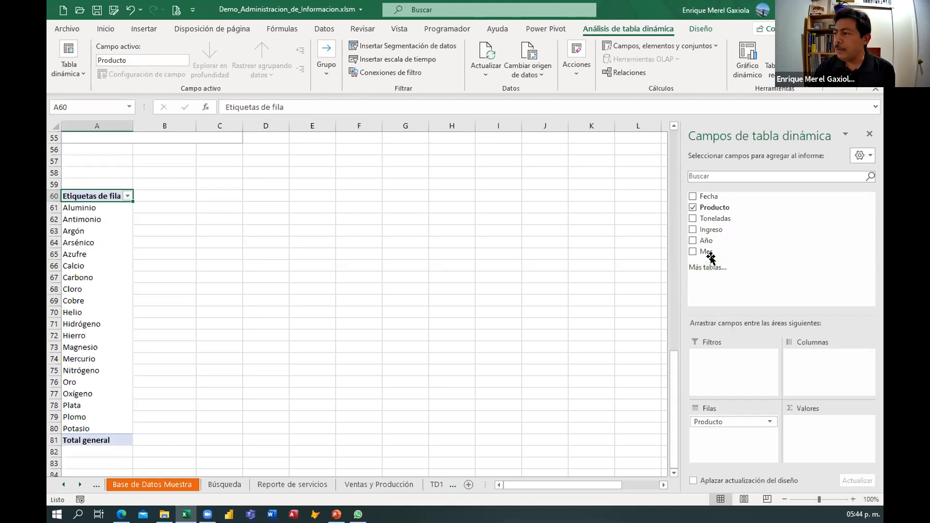
pyautogui.moveTo(708, 230); pyautogui.dragTo(813, 427)
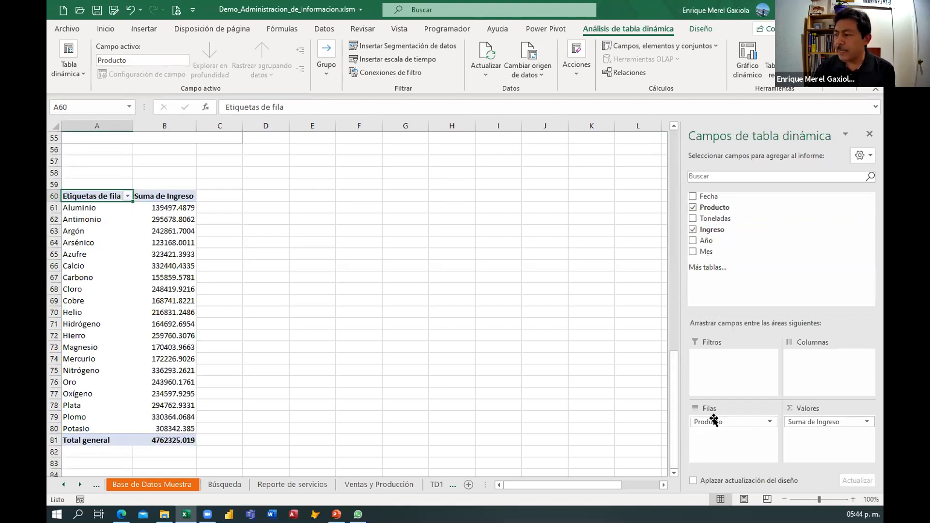
pyautogui.moveTo(721, 422); pyautogui.dragTo(497, 309)
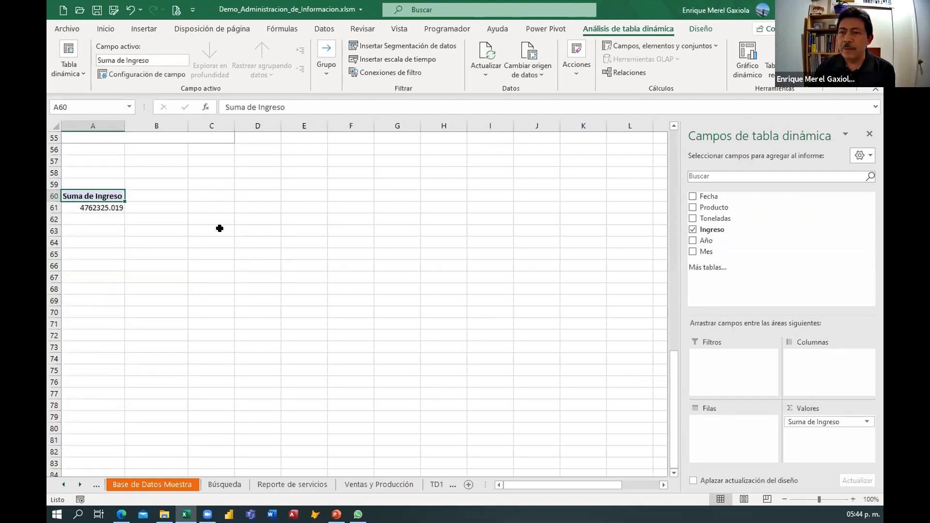
# Filter the Producto slicer to Aluminio, Antimonio and Argón.
pyautogui.scroll(8, 220, 228)
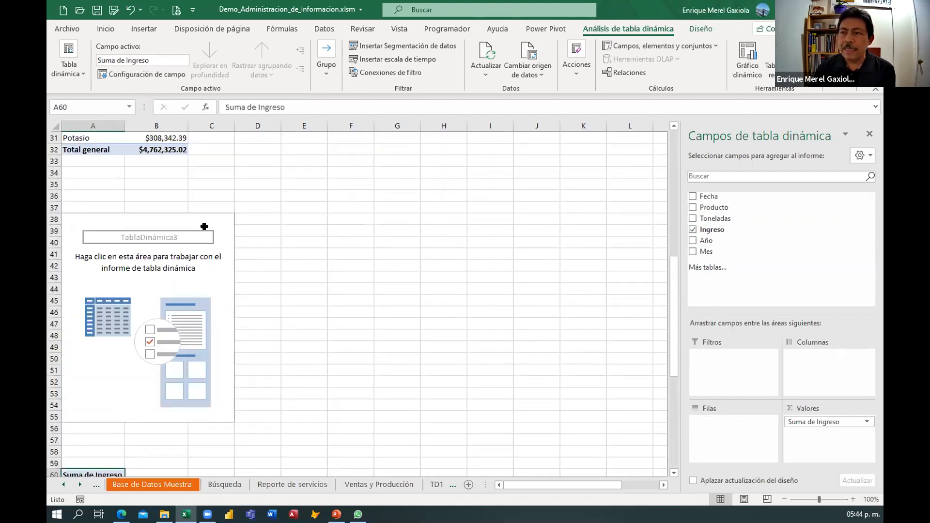
pyautogui.scroll(-3, 140, 391)
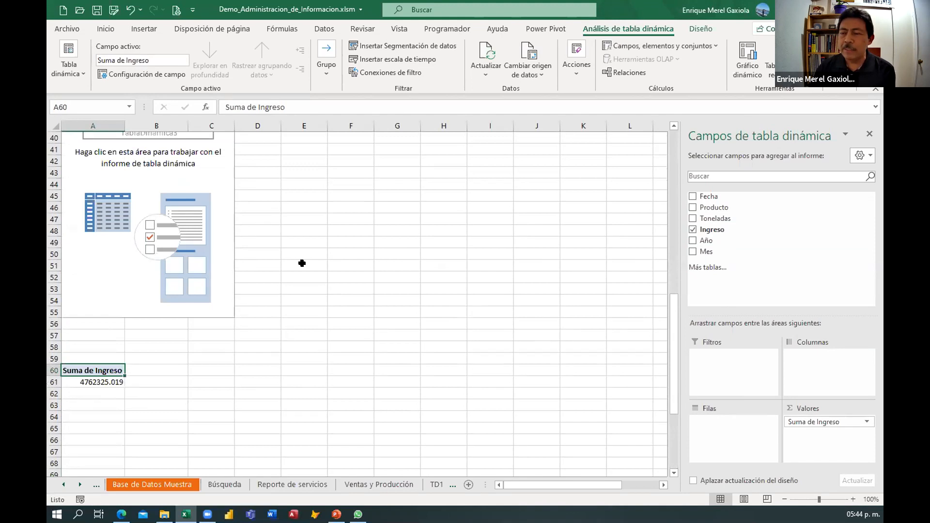
pyautogui.scroll(3, 301, 263)
pyautogui.scroll(8, 312, 267)
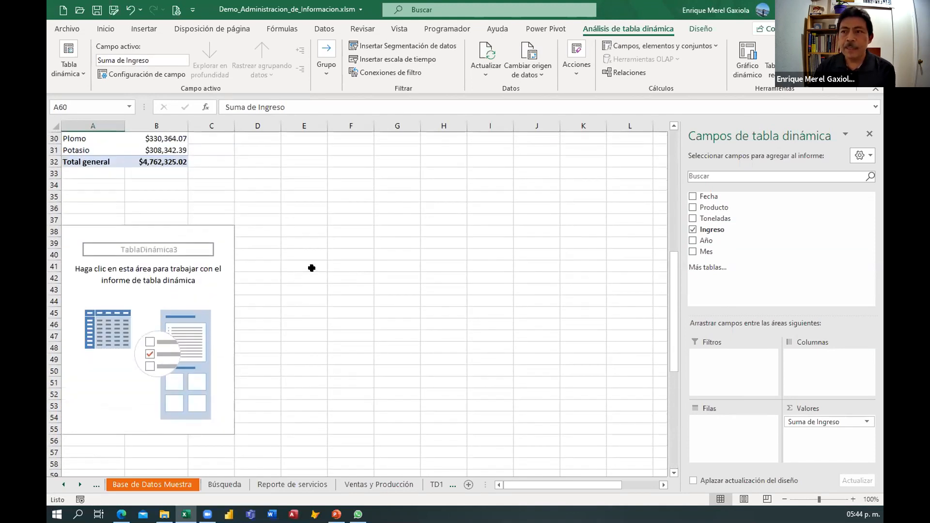
pyautogui.click(244, 157)
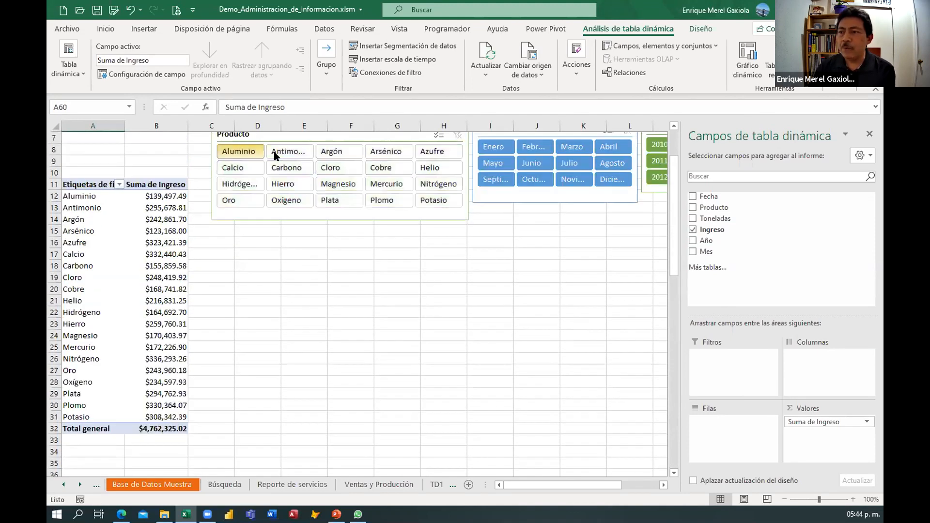
pyautogui.keyDown('ctrl'); pyautogui.click(296, 152); pyautogui.keyUp('ctrl')
pyautogui.keyDown('ctrl'); pyautogui.click(339, 151); pyautogui.keyUp('ctrl')
pyautogui.scroll(-3, 159, 242)
pyautogui.scroll(-9, 161, 216)
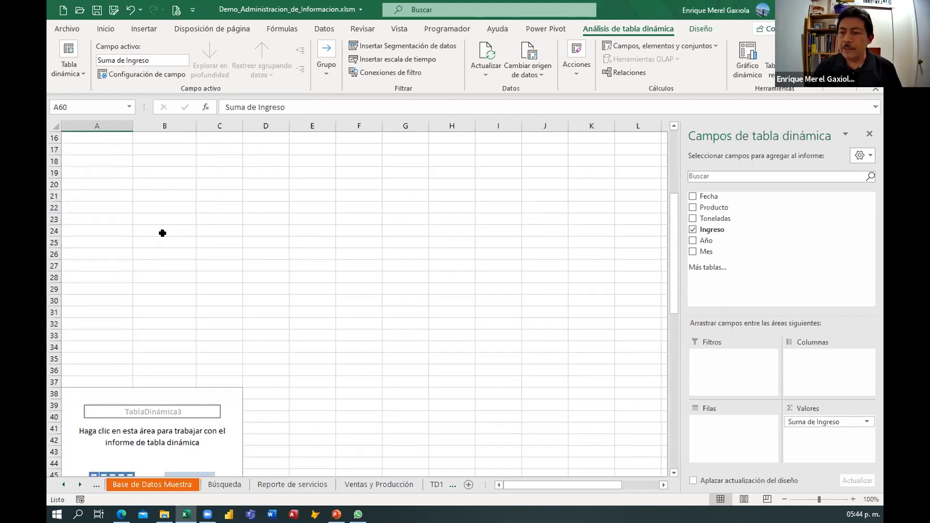
pyautogui.scroll(11, 112, 360)
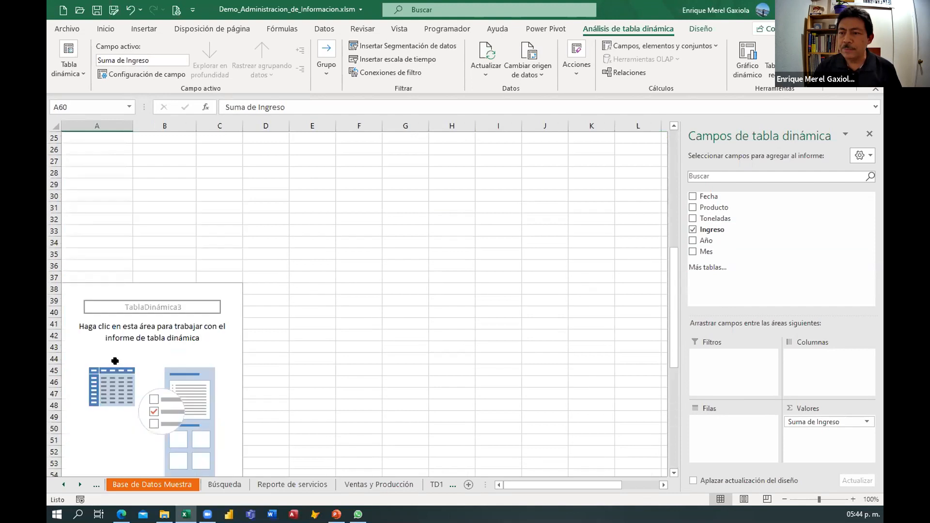
pyautogui.scroll(2, 153, 257)
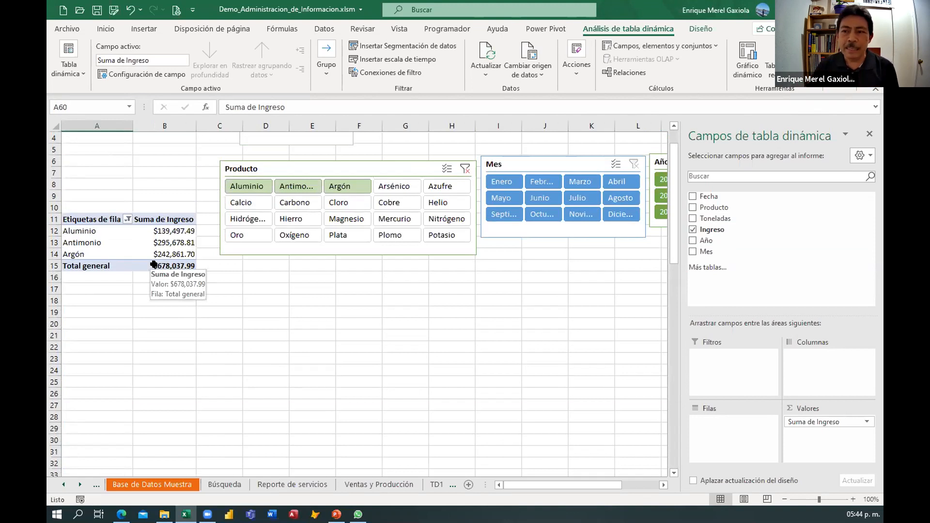
# Connect the Año, Mes and Producto slicers to the second pivot table.
pyautogui.scroll(-3, 153, 264)
pyautogui.scroll(3, 153, 264)
pyautogui.scroll(-9, 154, 264)
pyautogui.scroll(-3, 128, 378)
pyautogui.click(111, 382)
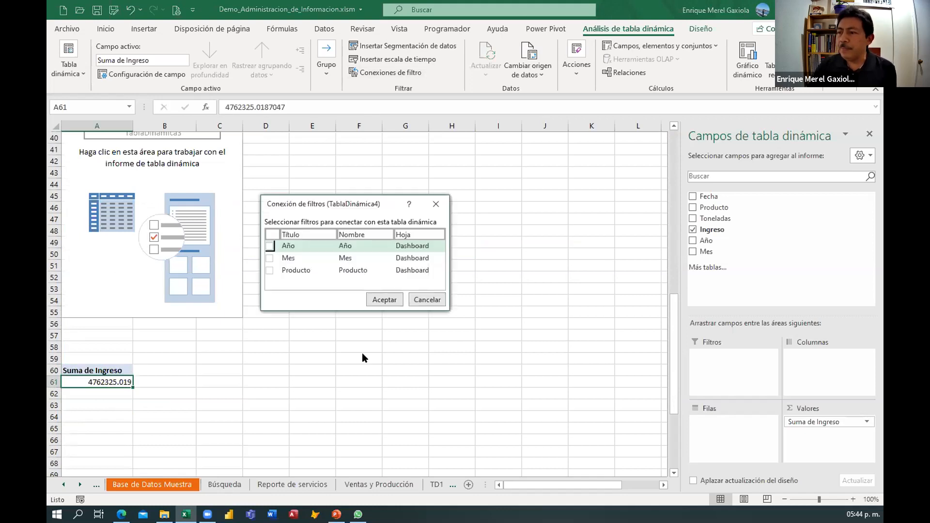
pyautogui.click(269, 258)
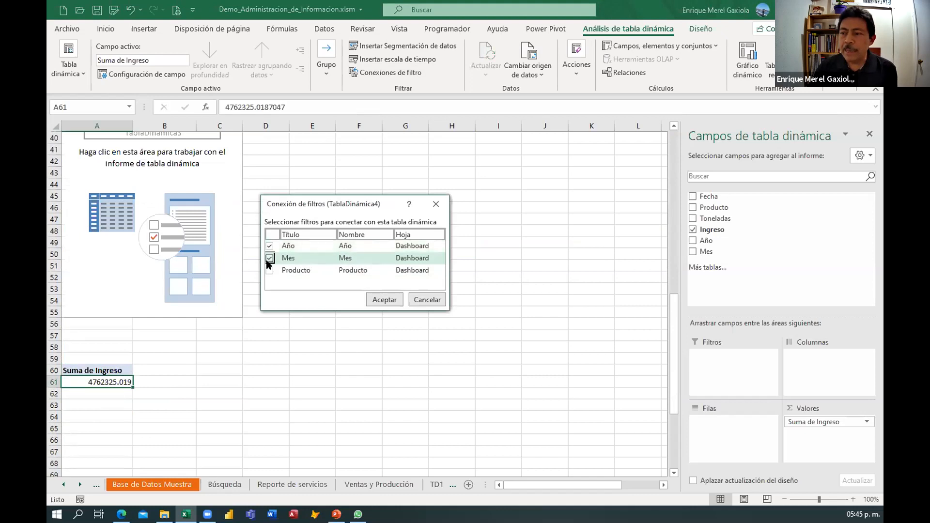
pyautogui.click(269, 269)
pyautogui.click(371, 301)
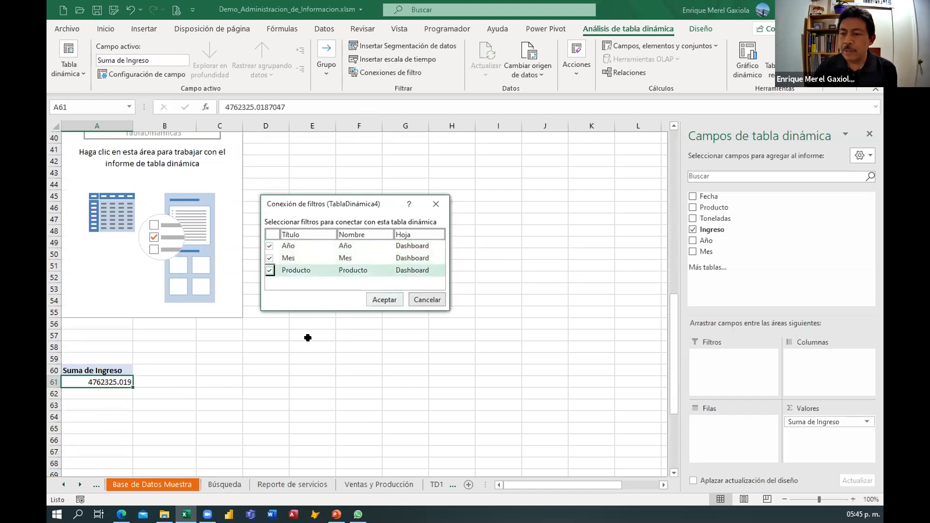
# Select Aluminio through Azufre in the Producto slicer to filter both pivot tables.
pyautogui.scroll(13, 240, 351)
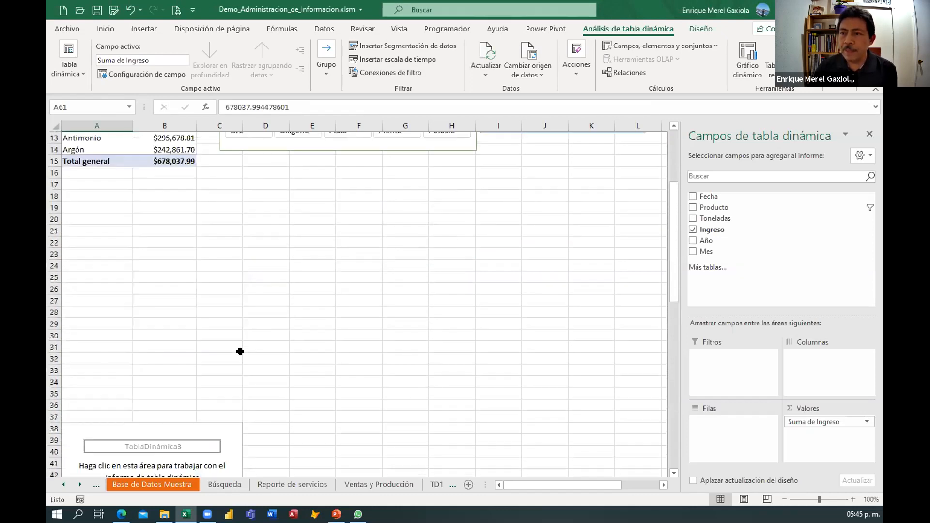
pyautogui.click(166, 312)
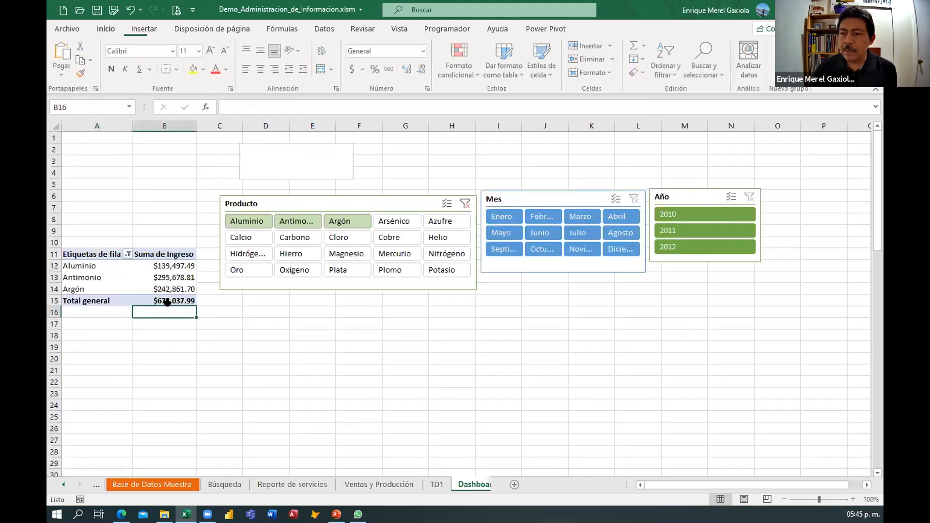
pyautogui.click(246, 217)
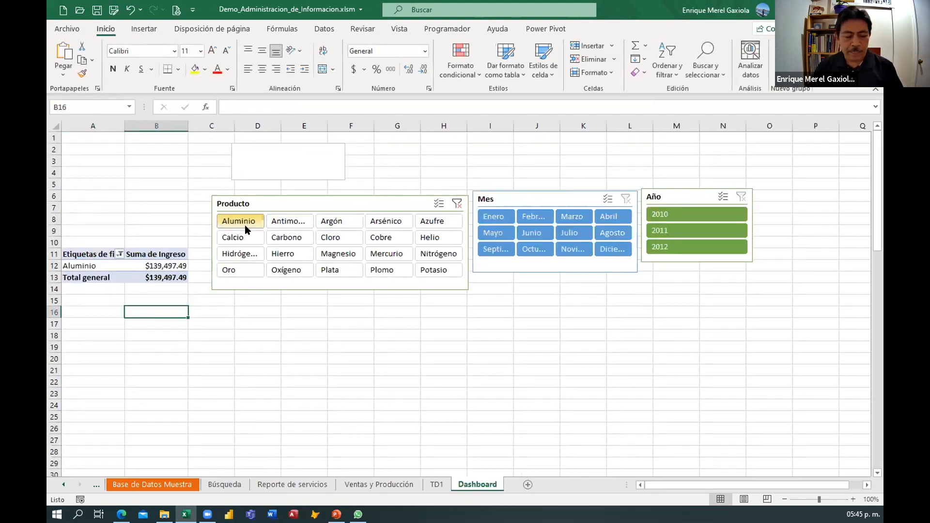
pyautogui.keyDown('shift'); pyautogui.click(446, 222); pyautogui.keyUp('shift')
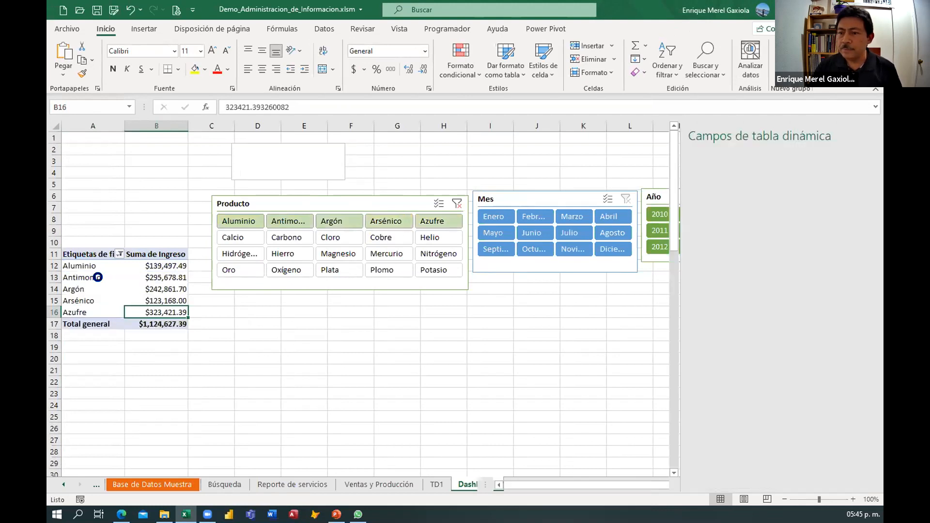
pyautogui.click(138, 325)
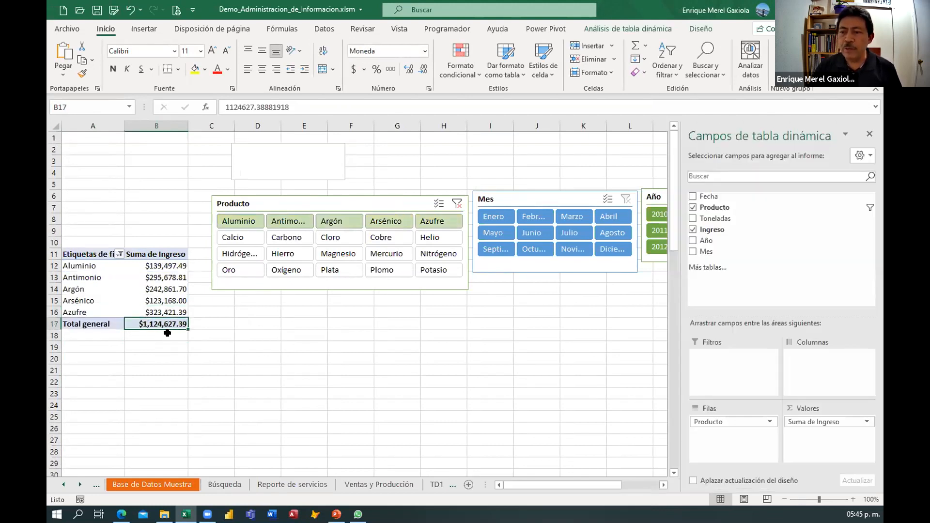
pyautogui.scroll(-3, 167, 332)
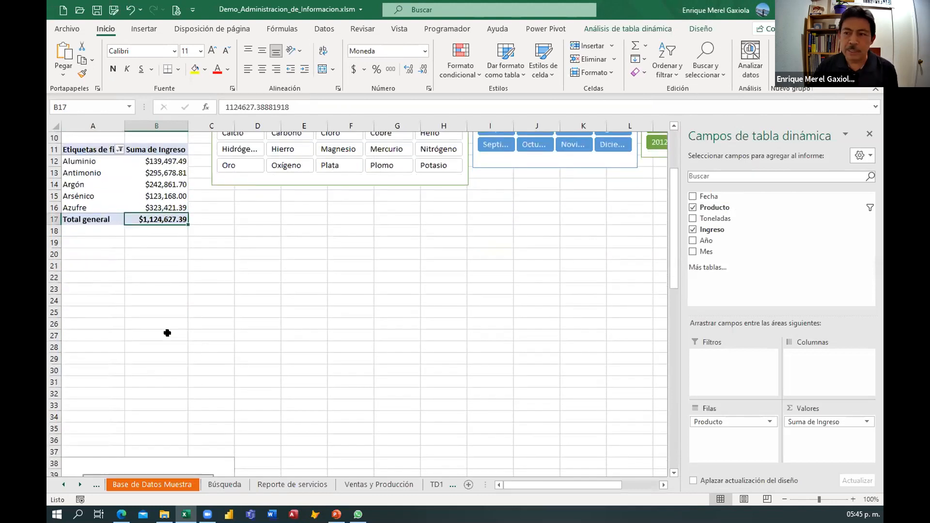
pyautogui.scroll(-9, 167, 333)
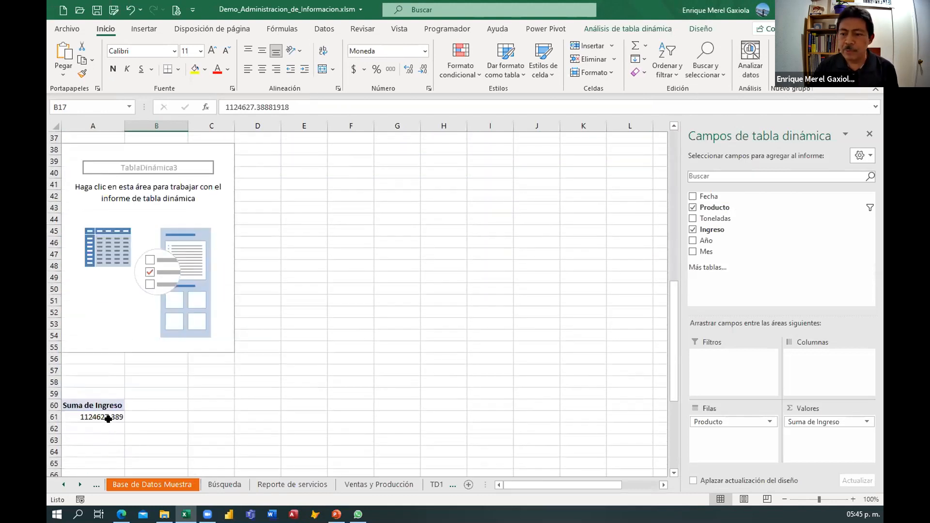
# Link the text box above the slicers to cell A61, the second pivot table's Ingreso total.
pyautogui.click(108, 418)
pyautogui.scroll(12, 194, 389)
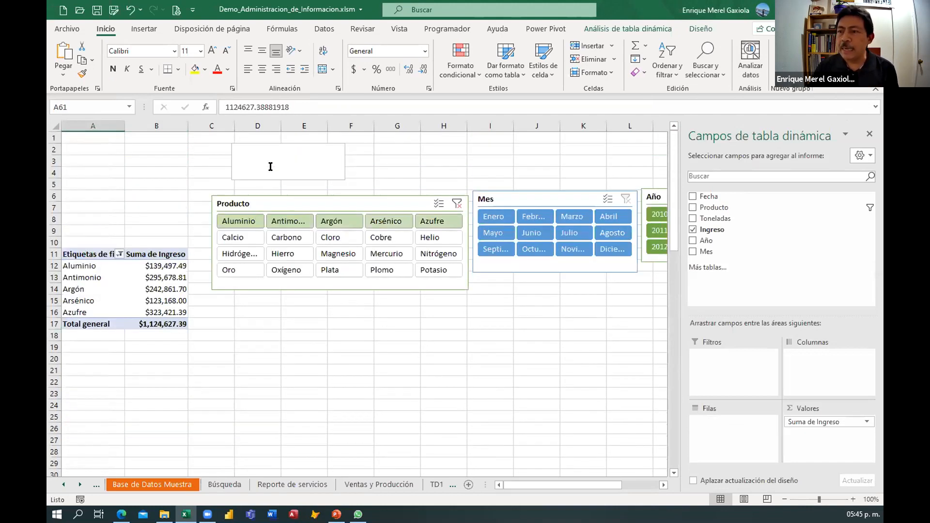
pyautogui.click(270, 166)
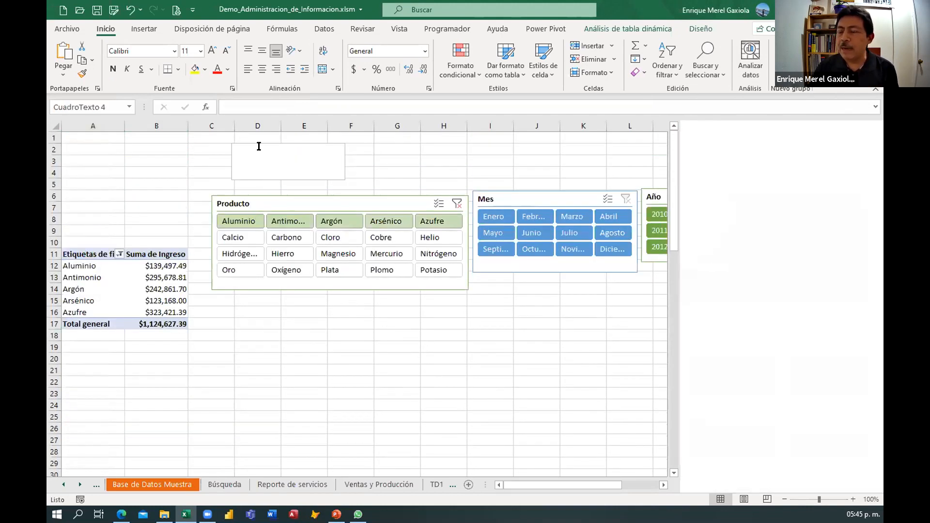
pyautogui.click(226, 109)
pyautogui.write('=')
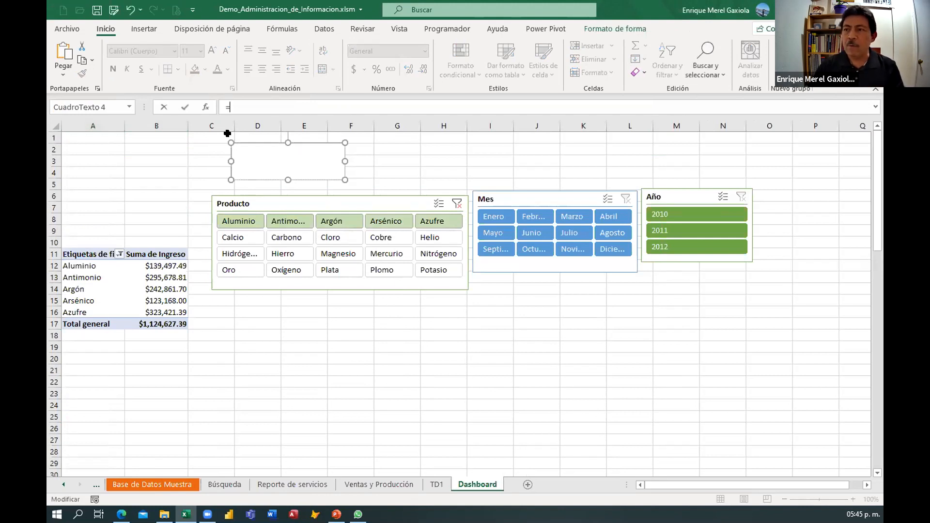
pyautogui.scroll(-8, 145, 208)
pyautogui.scroll(-4, 121, 445)
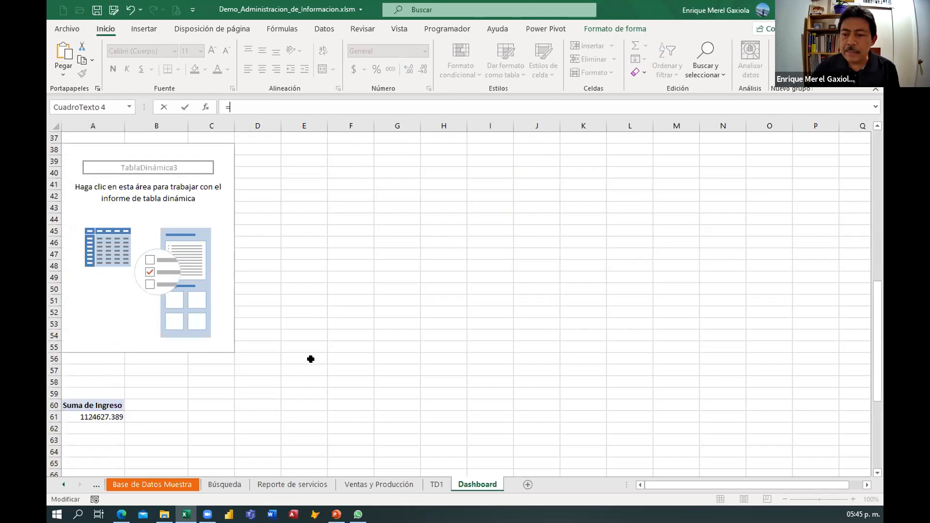
pyautogui.scroll(12, 311, 357)
pyautogui.write('a61')
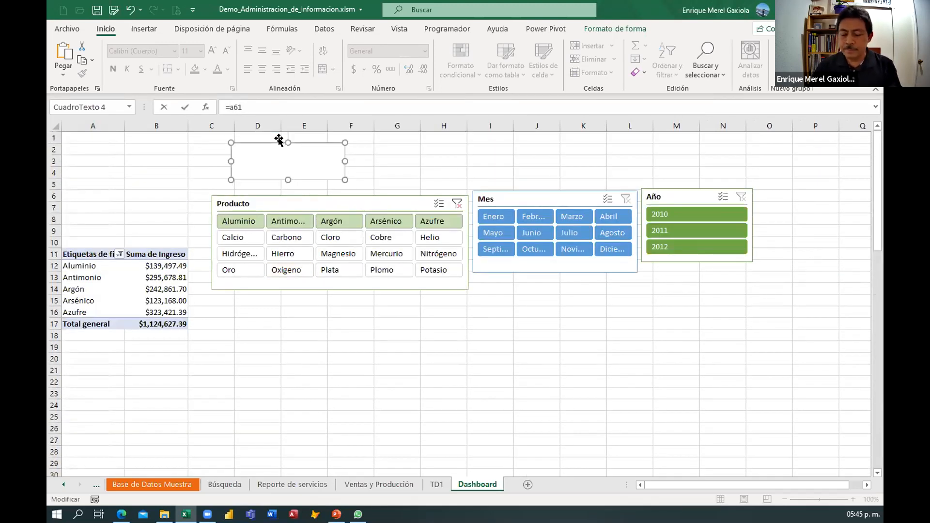
pyautogui.press('Return')
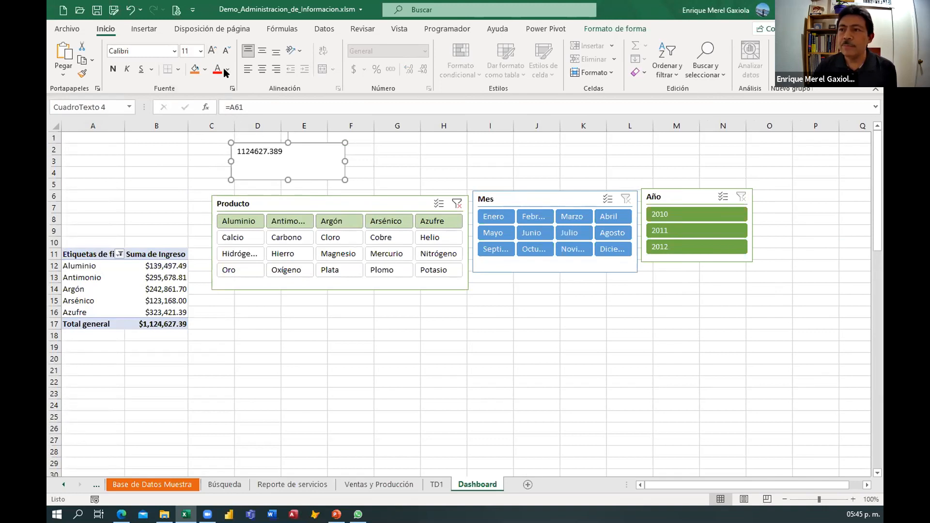
# Center the text box value, make it italic, enlarge the font to 16 and resize the box slightly.
pyautogui.click(262, 69)
pyautogui.click(262, 50)
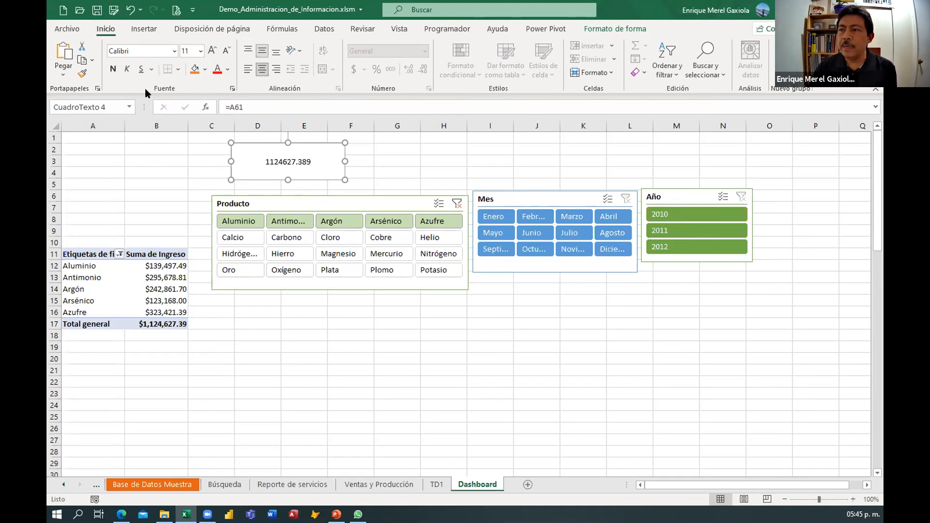
pyautogui.click(127, 69)
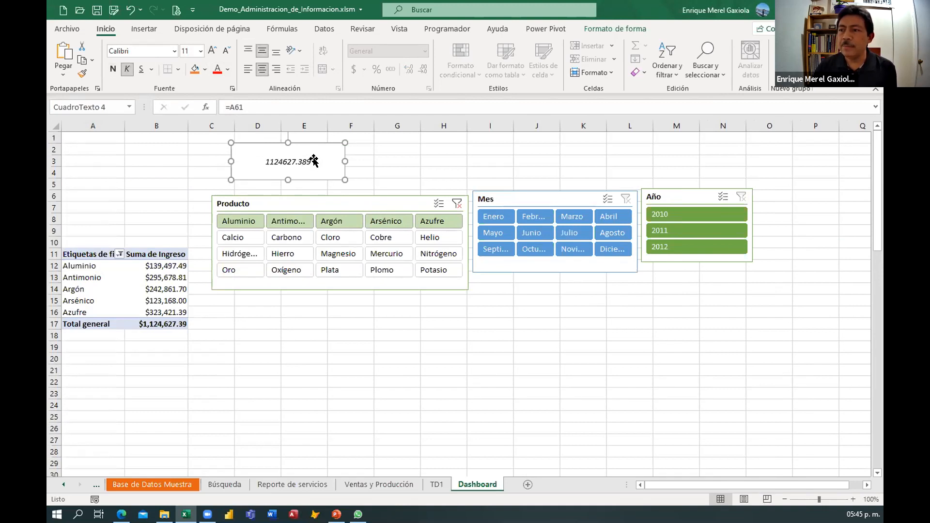
pyautogui.click(212, 51)
pyautogui.click(212, 50)
pyautogui.click(211, 51)
pyautogui.moveTo(282, 183); pyautogui.dragTo(282, 190)
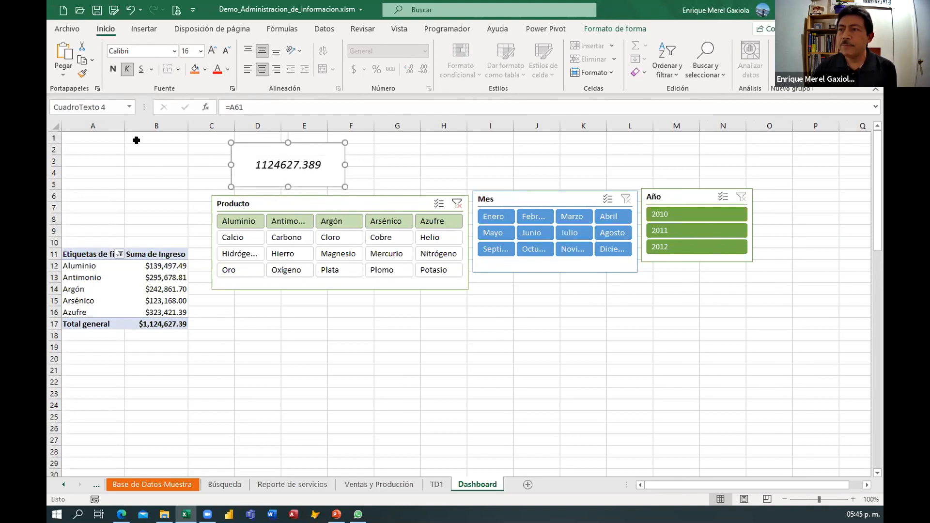
# Format cell A61 with the Moneda currency number format.
pyautogui.scroll(-11, 233, 355)
pyautogui.scroll(-6, 187, 390)
pyautogui.click(104, 241)
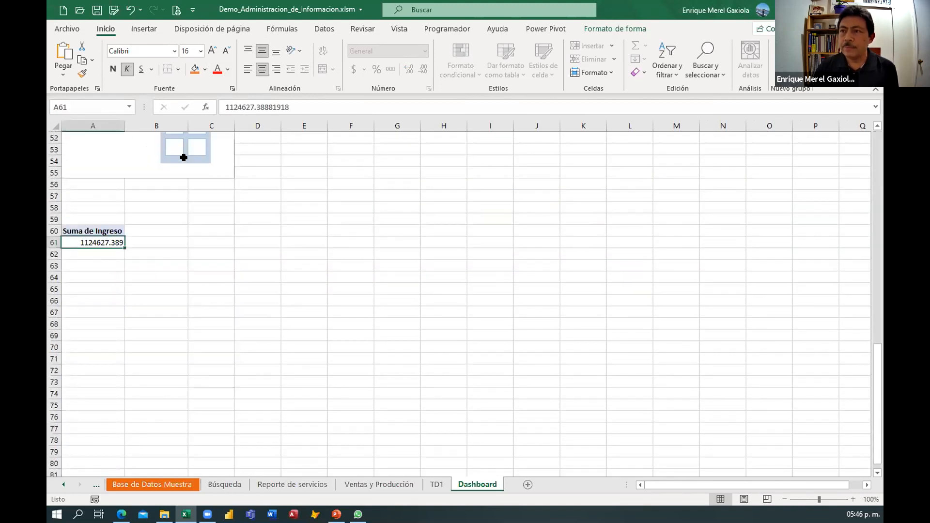
pyautogui.click(425, 51)
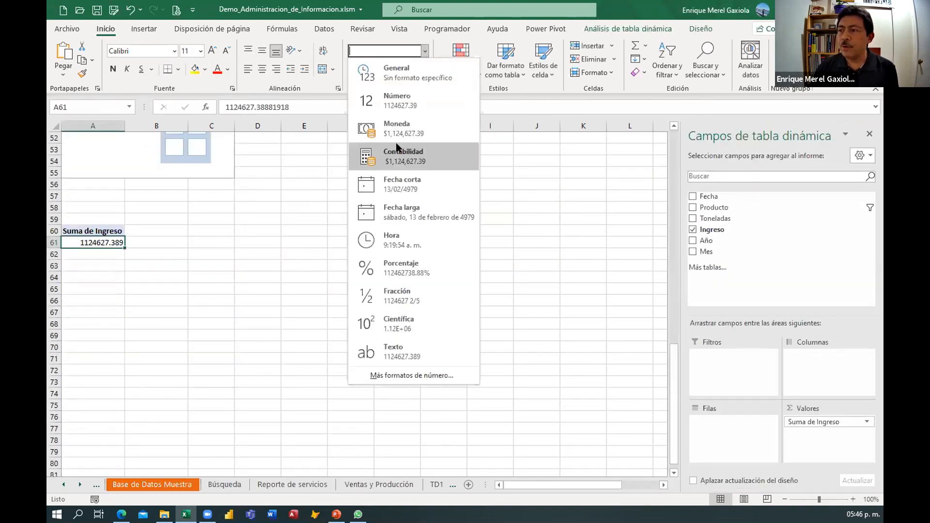
pyautogui.click(397, 129)
pyautogui.scroll(12, 217, 302)
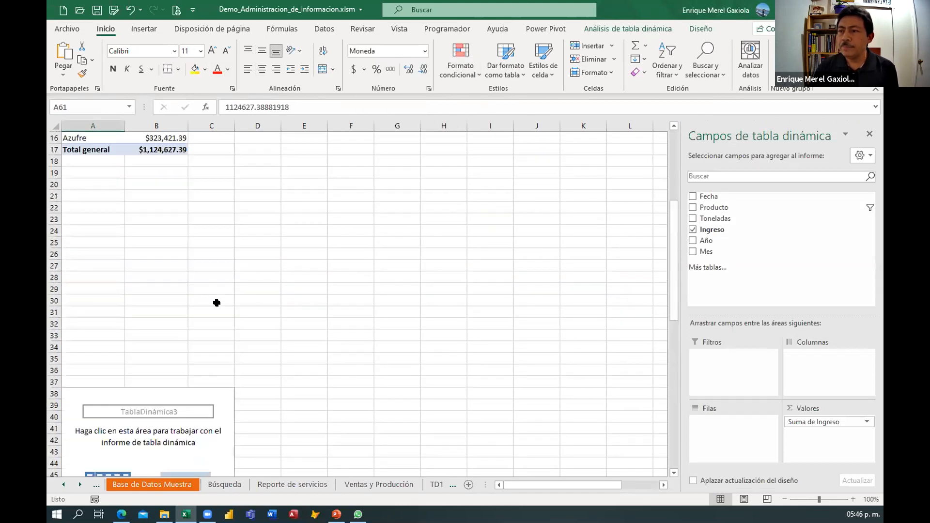
pyautogui.scroll(5, 216, 302)
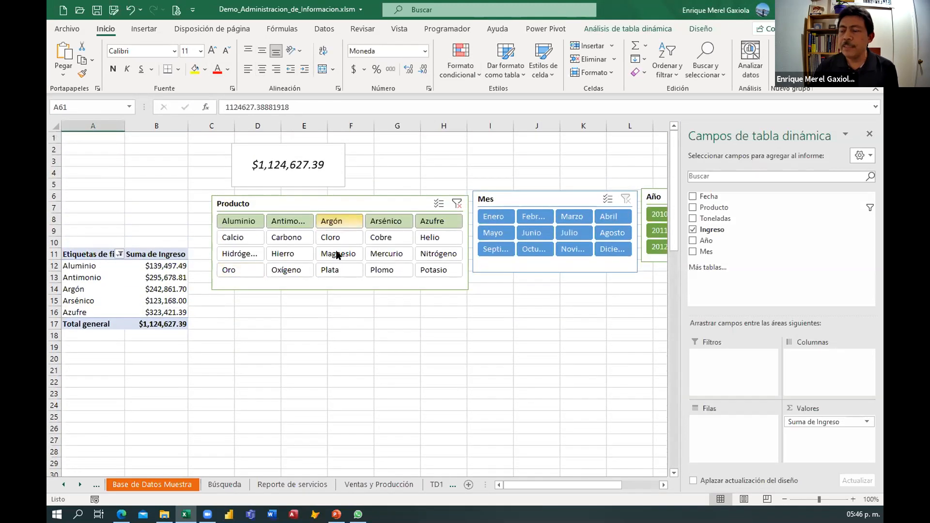
# Test the linked total by filtering the Producto slicer to single products, ending with Aluminio through Azufre selected.
pyautogui.click(299, 237)
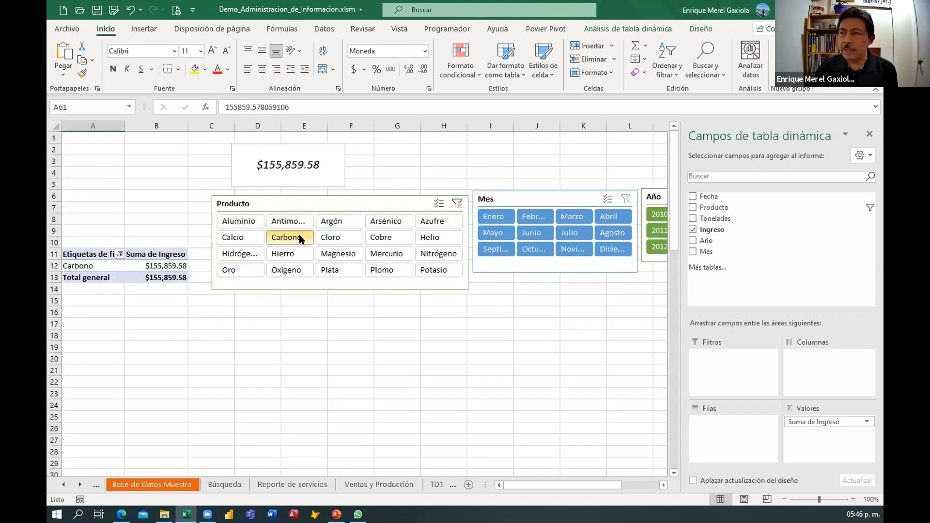
pyautogui.click(382, 237)
pyautogui.click(409, 269)
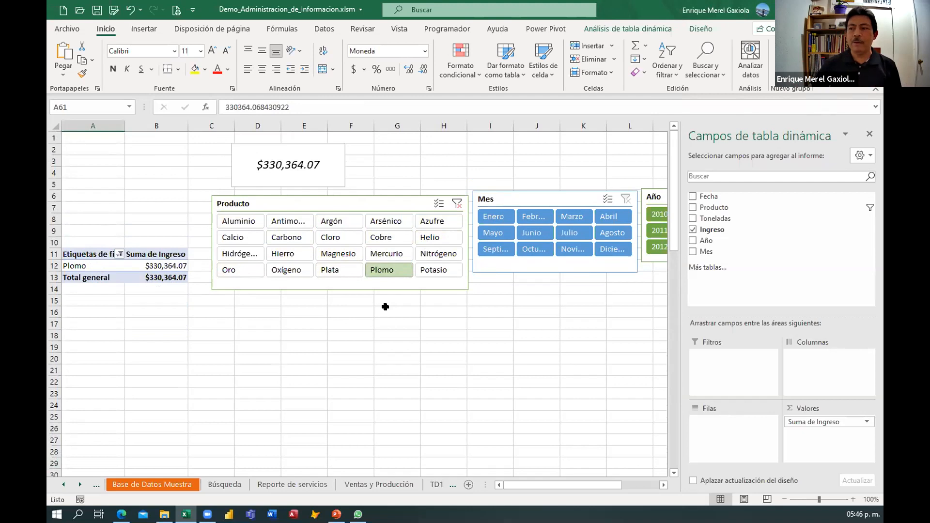
pyautogui.click(238, 222)
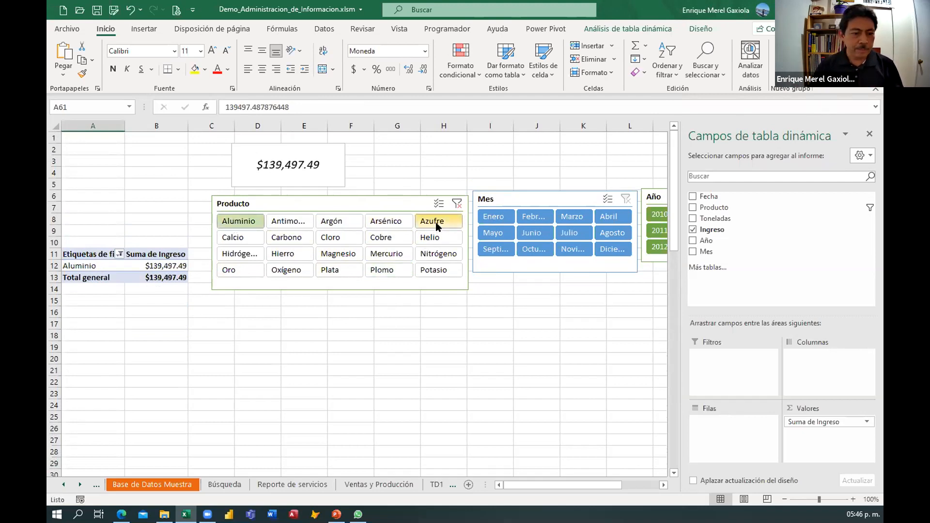
pyautogui.keyDown('shift'); pyautogui.click(436, 222); pyautogui.keyUp('shift')
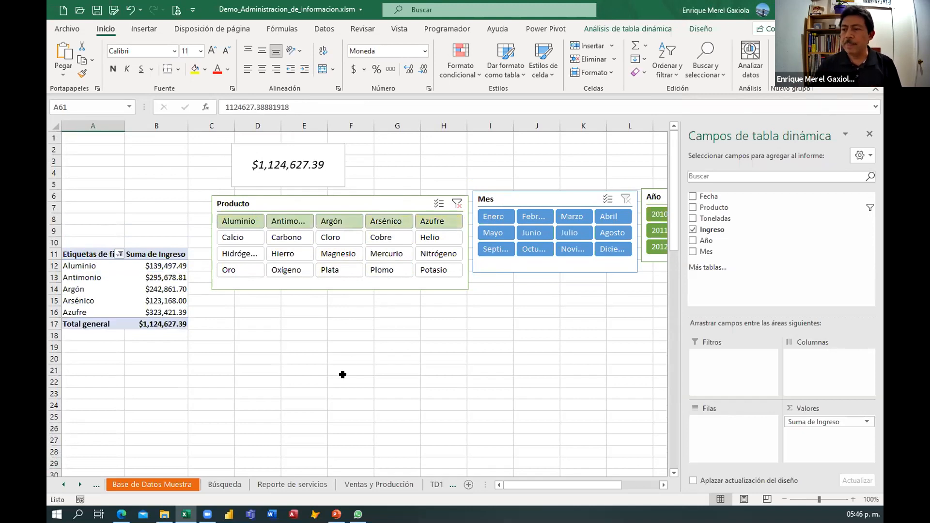
pyautogui.scroll(-1, 343, 369)
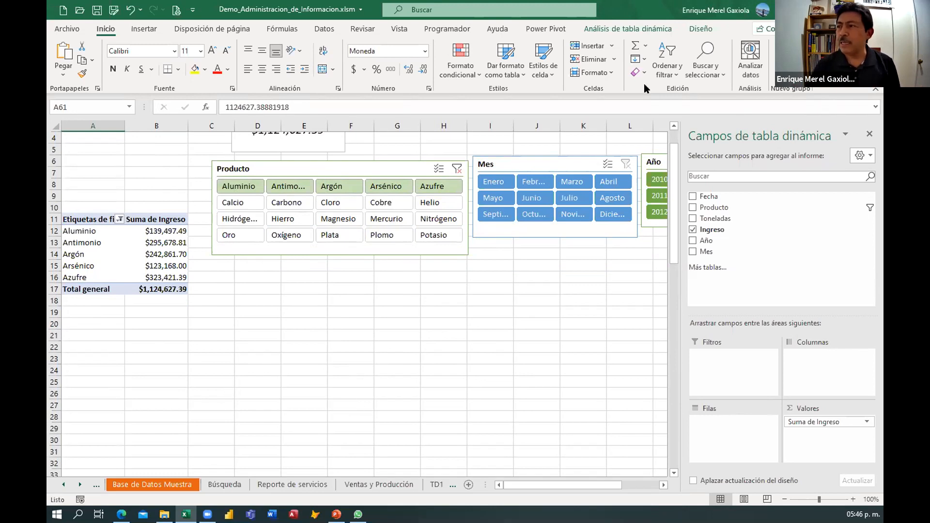
pyautogui.click(628, 29)
pyautogui.click(733, 74)
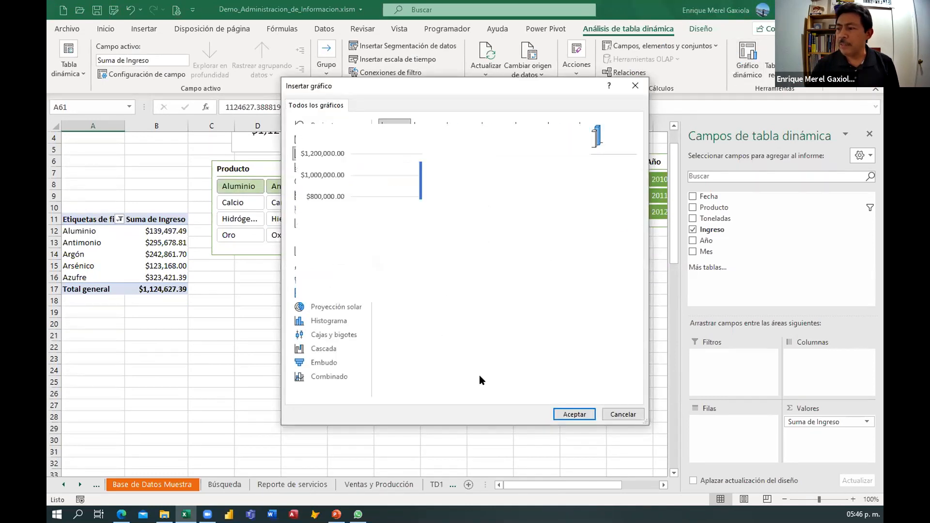
pyautogui.click(573, 415)
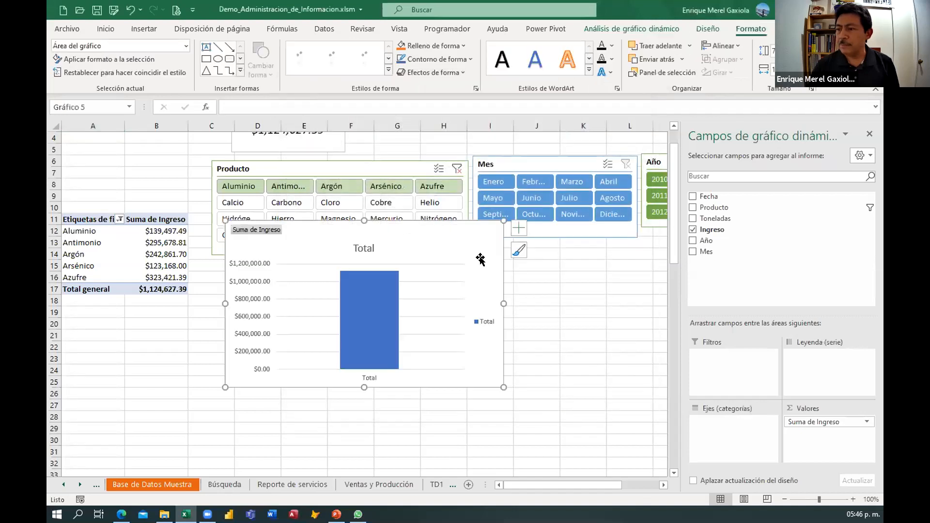
pyautogui.moveTo(460, 235)
pyautogui.mouseDown()
pyautogui.moveTo(469, 301)
pyautogui.moveTo(470, 280)
pyautogui.mouseUp()
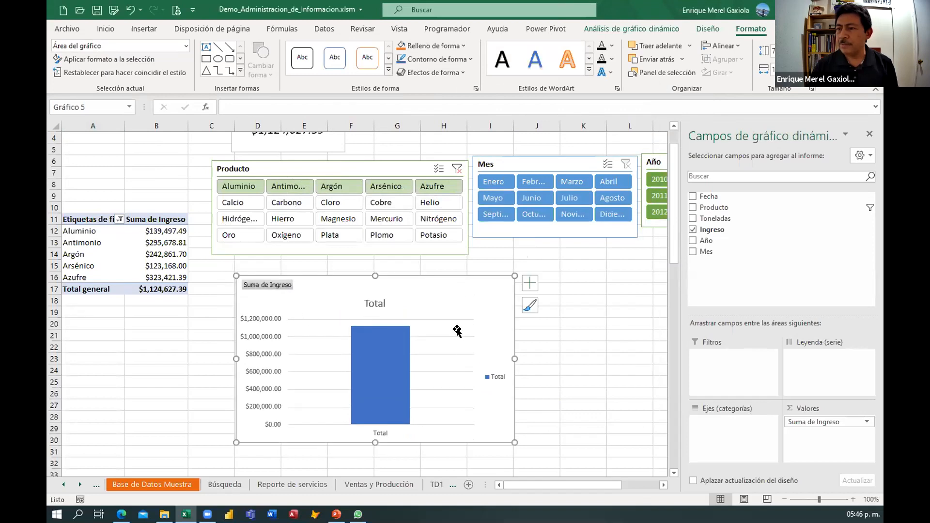
pyautogui.press('Delete')
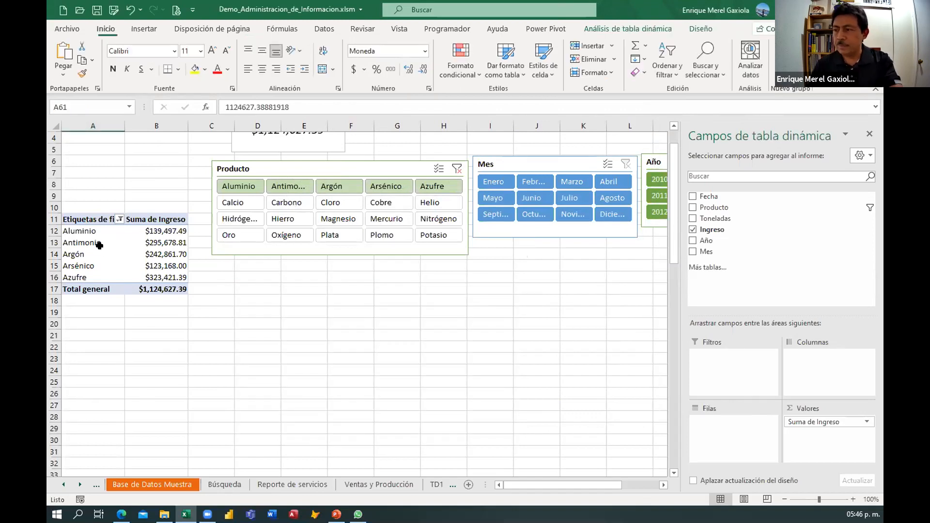
# Insert a clustered column pivot chart from the first pivot table and place it below the Producto slicer.
pyautogui.click(91, 227)
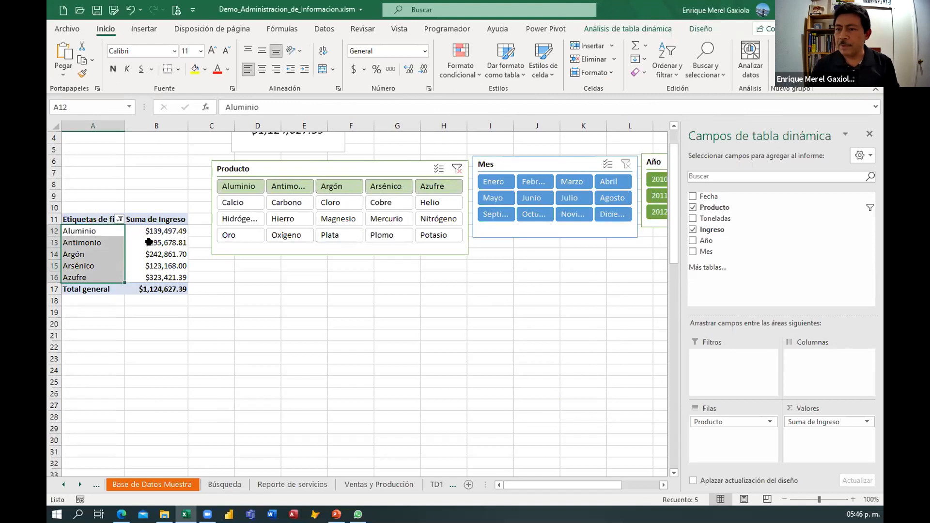
pyautogui.click(141, 243)
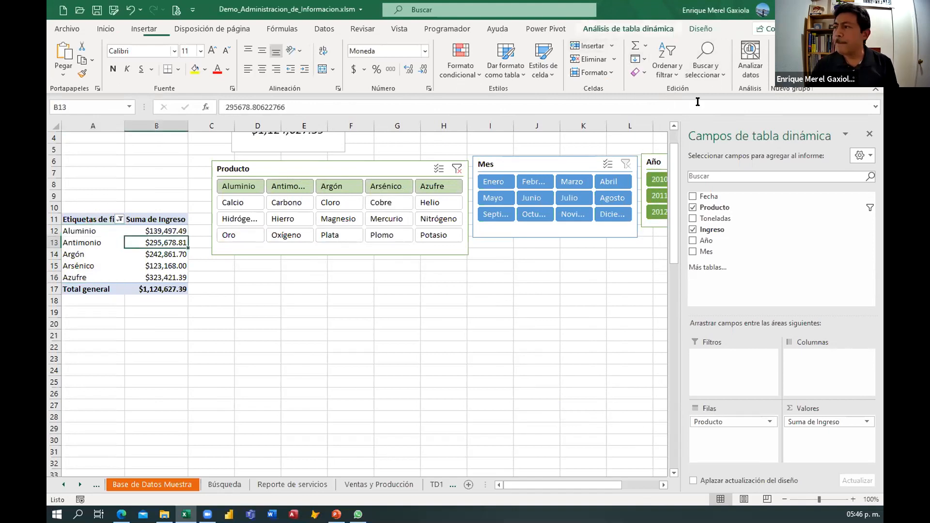
pyautogui.click(651, 29)
pyautogui.click(747, 58)
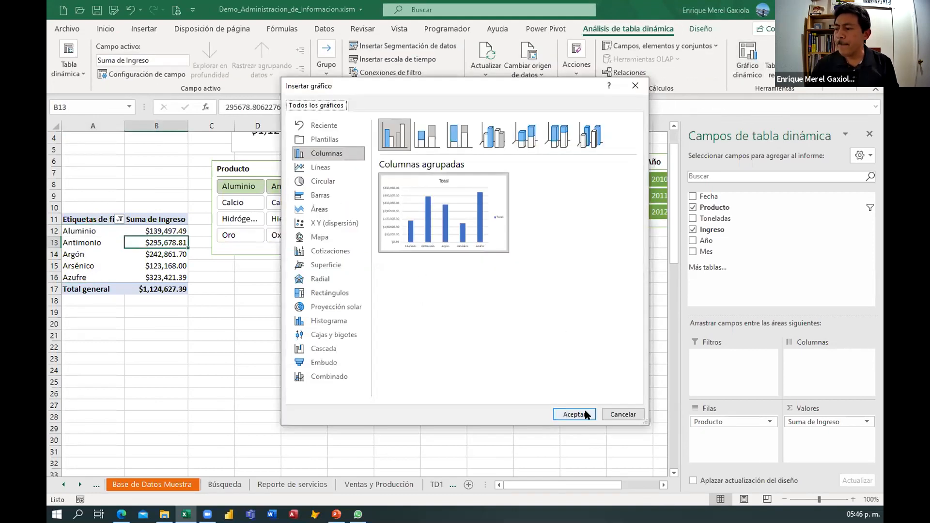
pyautogui.click(575, 414)
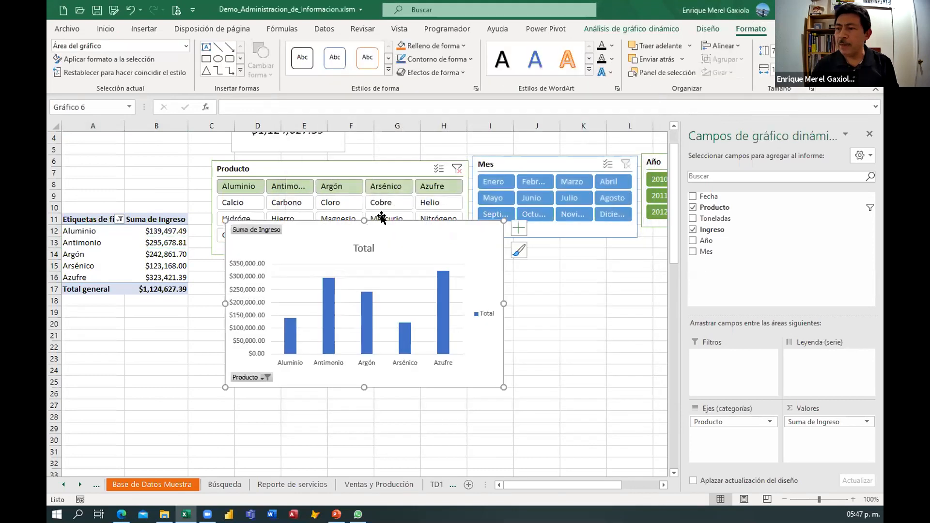
pyautogui.moveTo(396, 296); pyautogui.dragTo(403, 346)
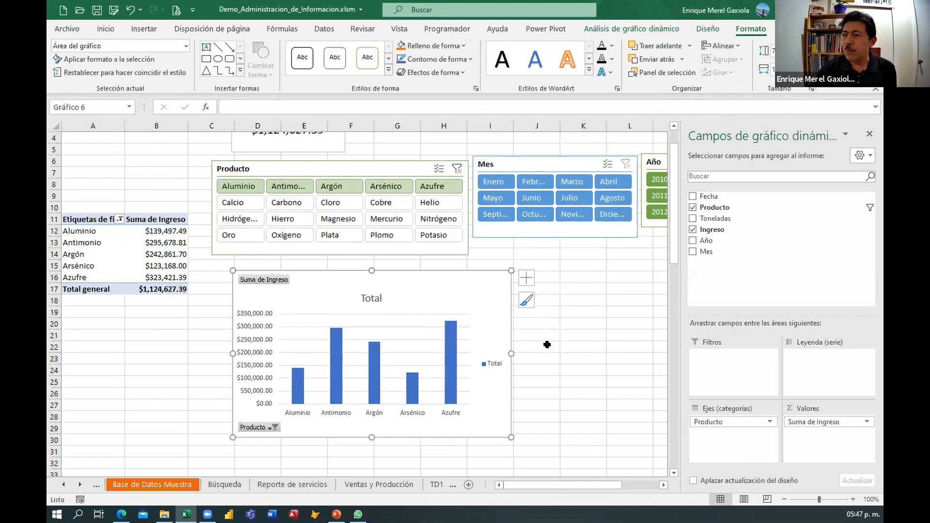
# Filter the Producto slicer to Calcio, Carbono and Cloro.
pyautogui.click(238, 203)
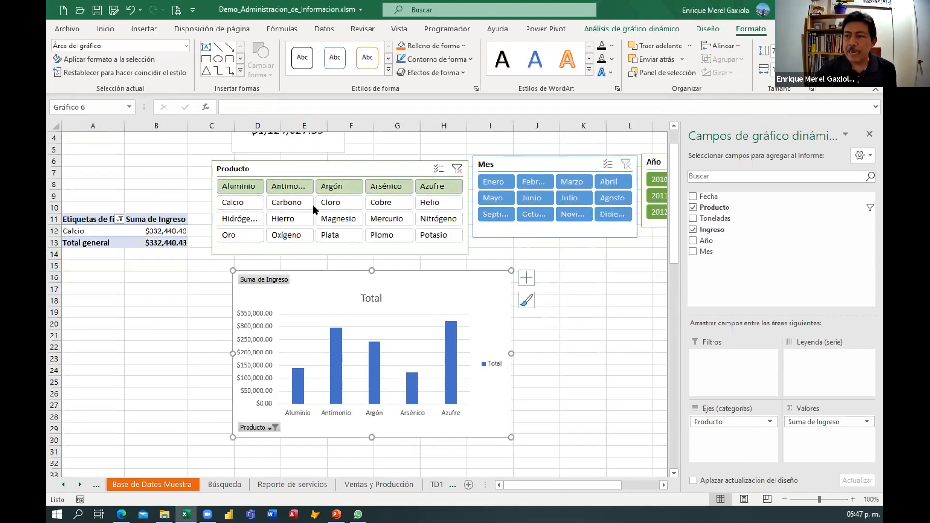
pyautogui.keyDown('shift'); pyautogui.click(339, 198); pyautogui.keyUp('shift')
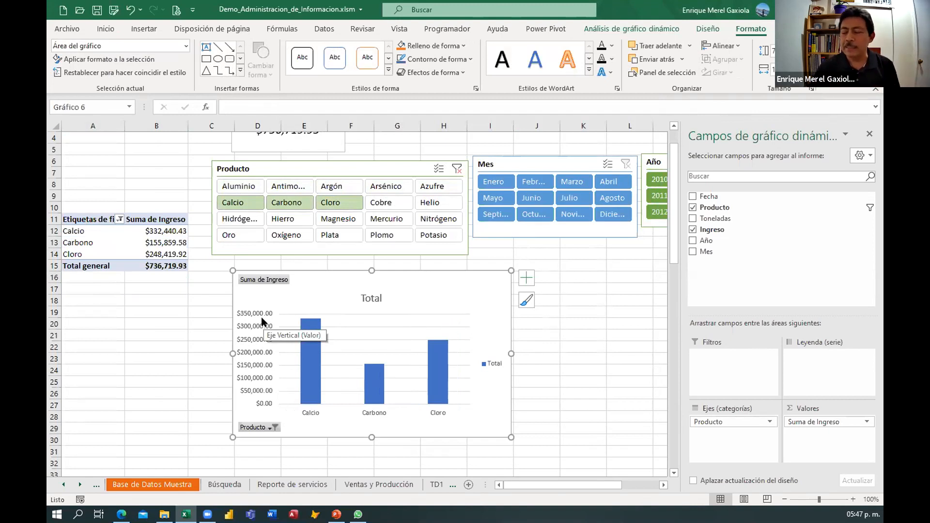
pyautogui.scroll(1, 222, 326)
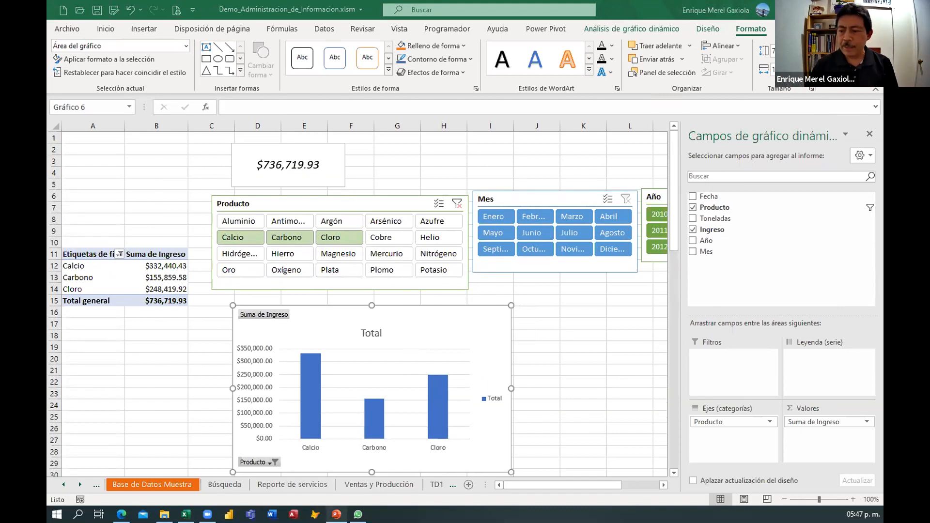
# Switch to the presentation to view the Power Pivot slide, then return to the workbook.
pyautogui.click(336, 514)
pyautogui.click(71, 150)
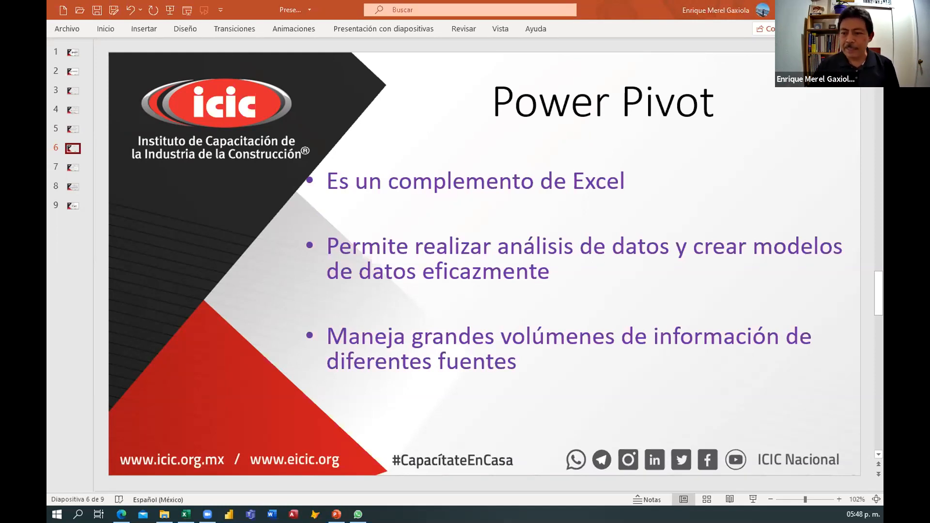
pyautogui.click(186, 514)
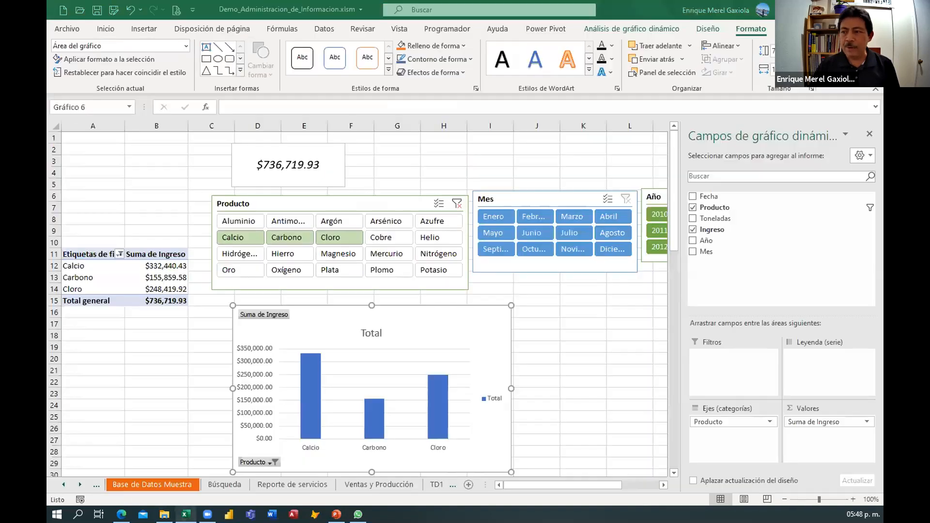
pyautogui.click(186, 394)
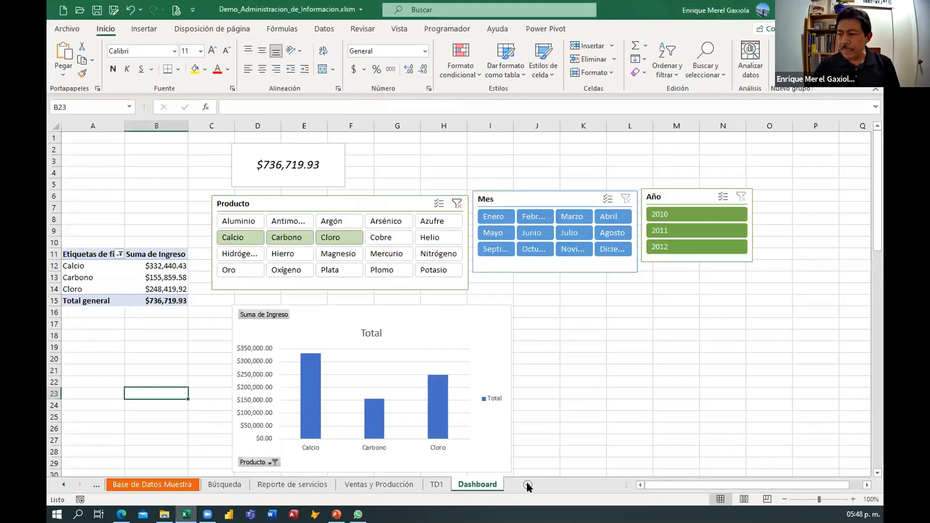
# Add a new worksheet and open the Power Pivot ribbon.
pyautogui.click(526, 484)
pyautogui.click(138, 205)
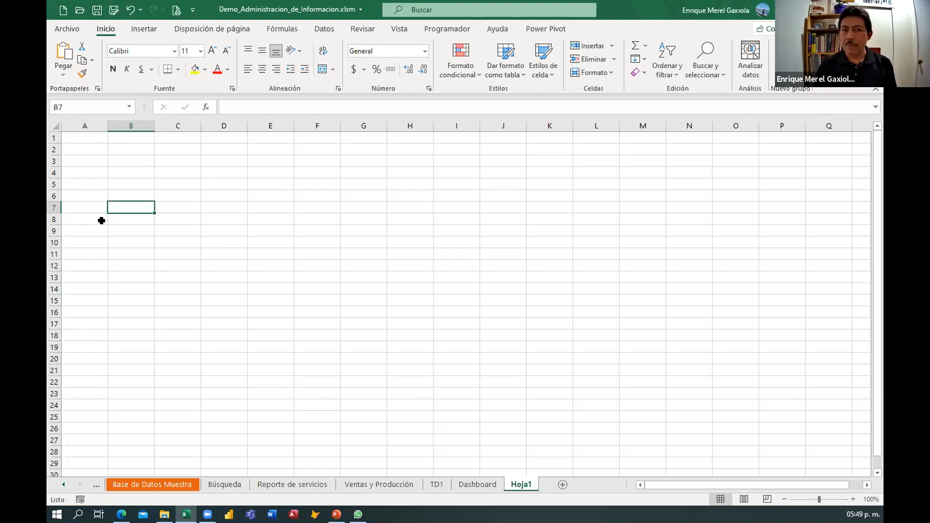
pyautogui.click(544, 29)
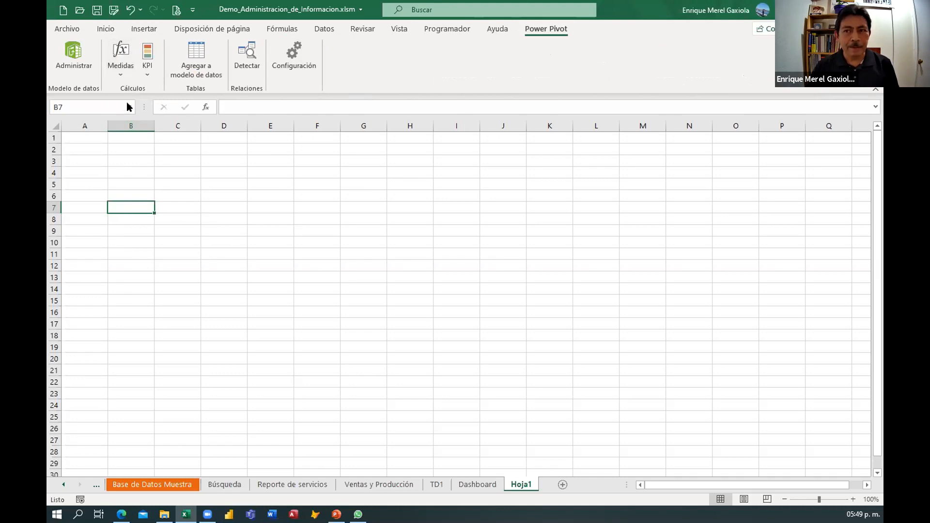
# Open the Power Pivot data model window and browse its Design and Home tabs.
pyautogui.click(70, 53)
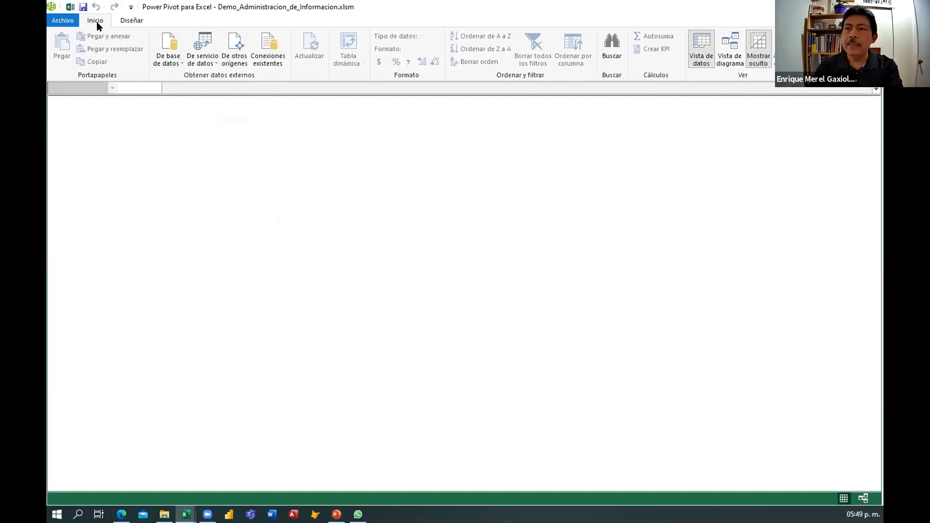
pyautogui.click(133, 21)
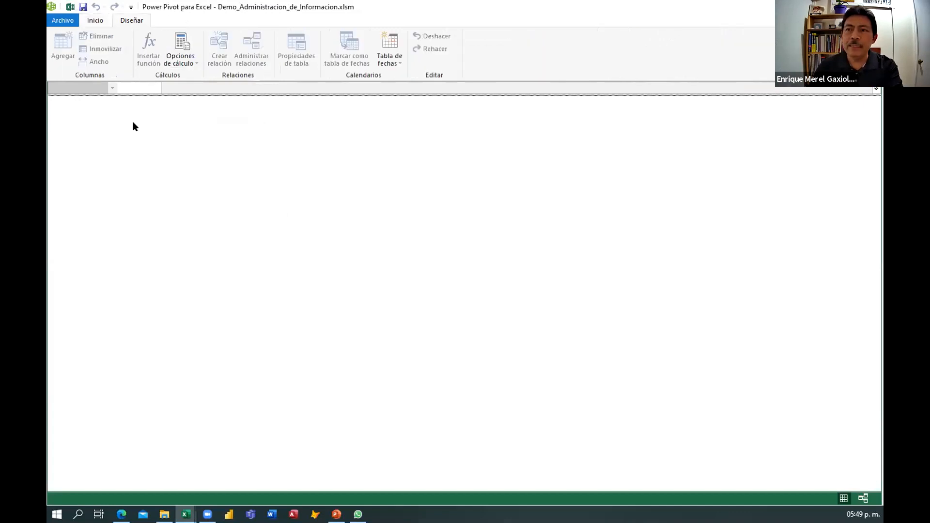
pyautogui.click(93, 20)
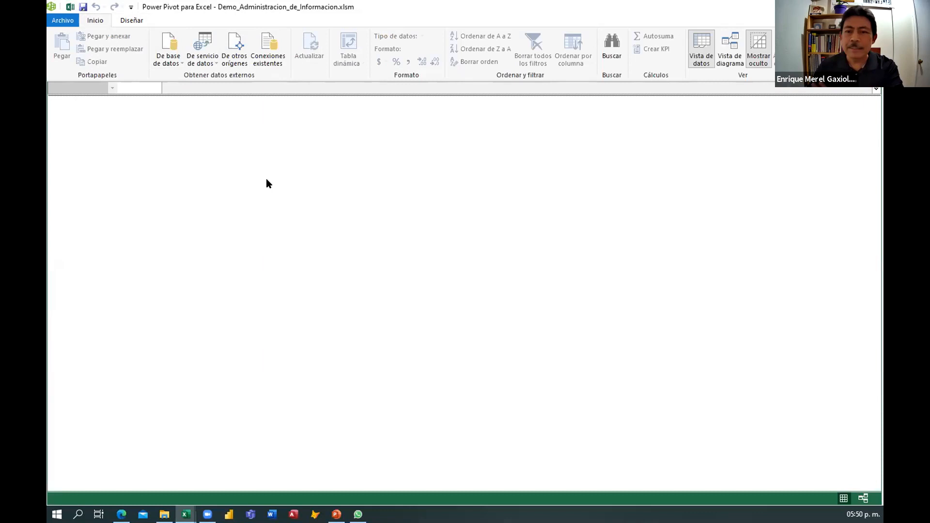
# Start the Table Import Wizard from other sources and choose Microsoft Access as the data source.
pyautogui.click(178, 65)
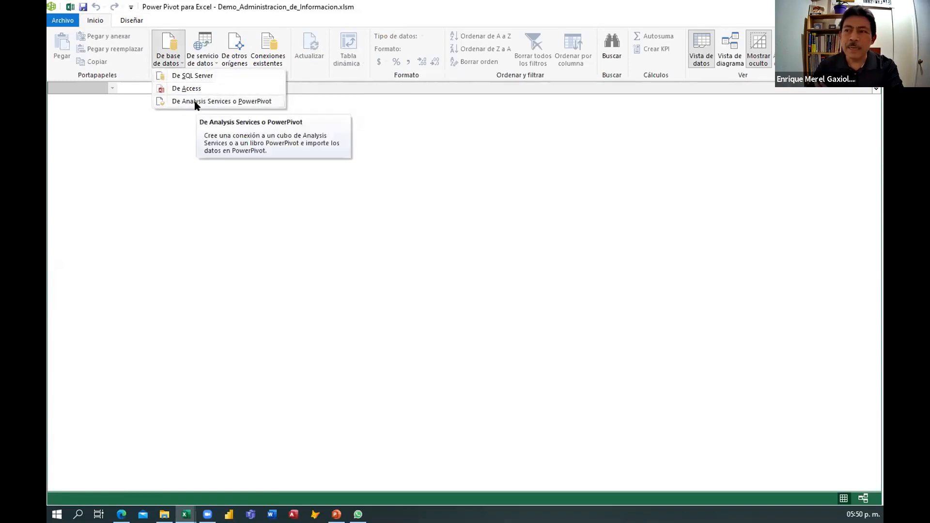
pyautogui.click(209, 63)
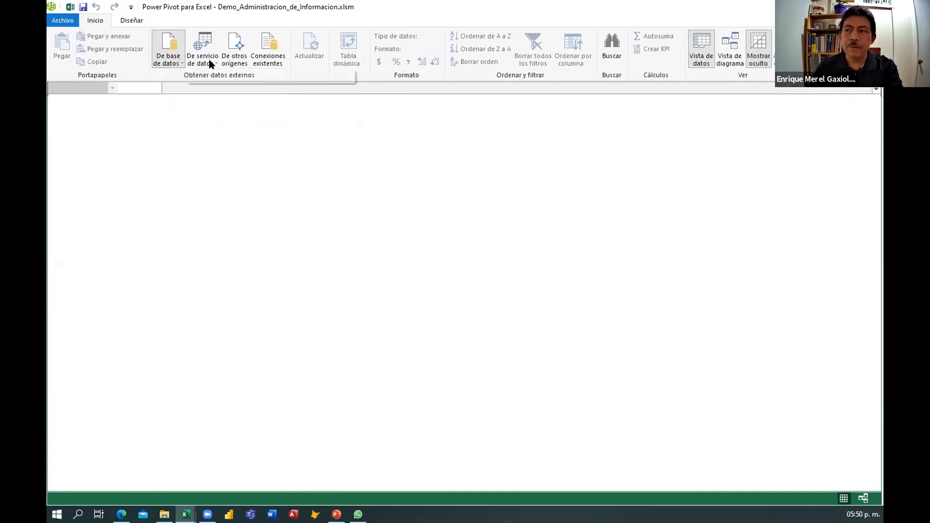
pyautogui.click(211, 63)
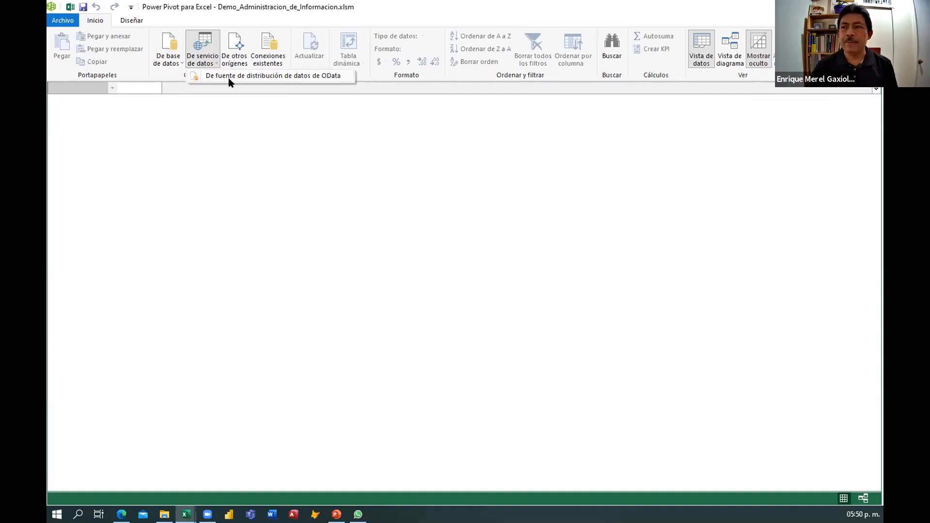
pyautogui.click(243, 55)
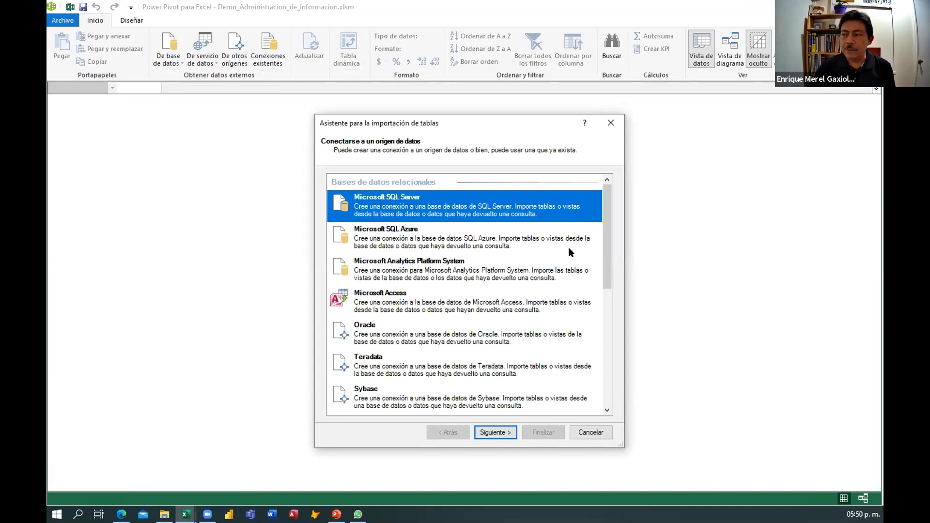
pyautogui.scroll(-5, 600, 339)
pyautogui.scroll(-1, 599, 375)
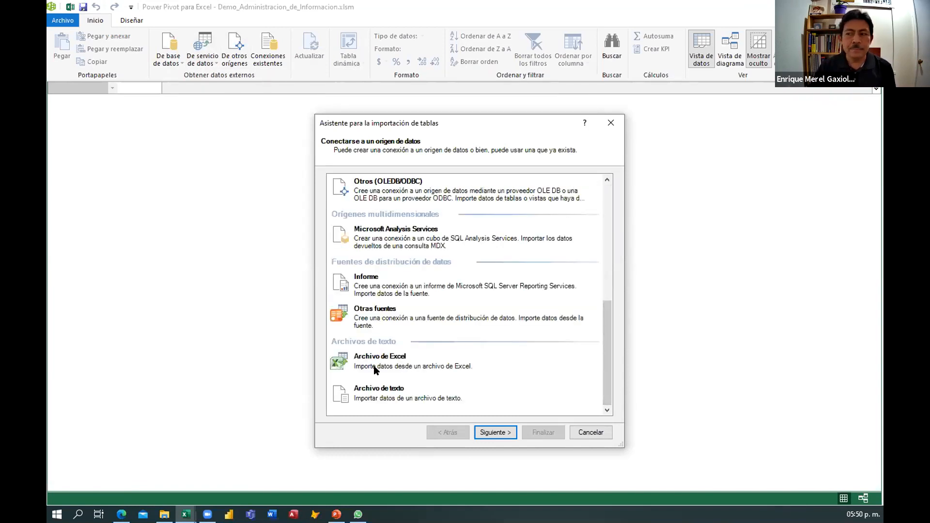
pyautogui.moveTo(609, 327); pyautogui.dragTo(606, 182)
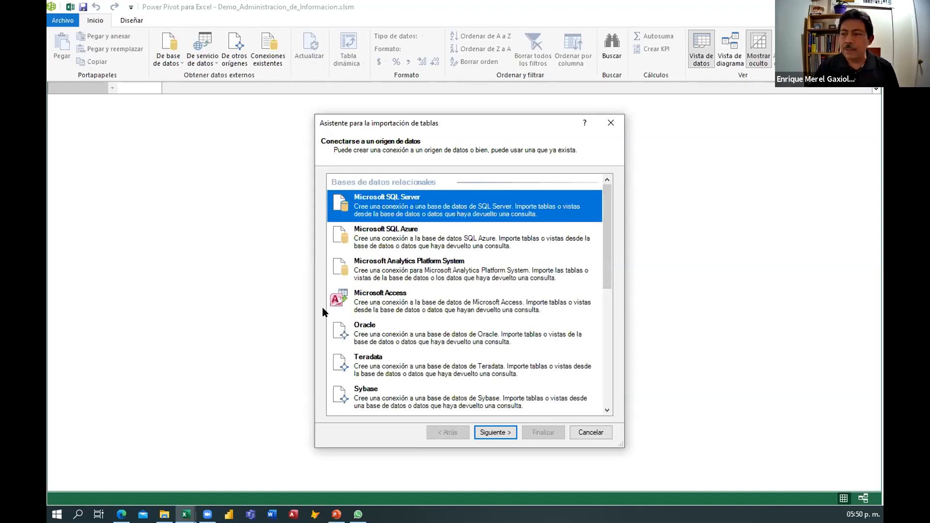
pyautogui.click(396, 304)
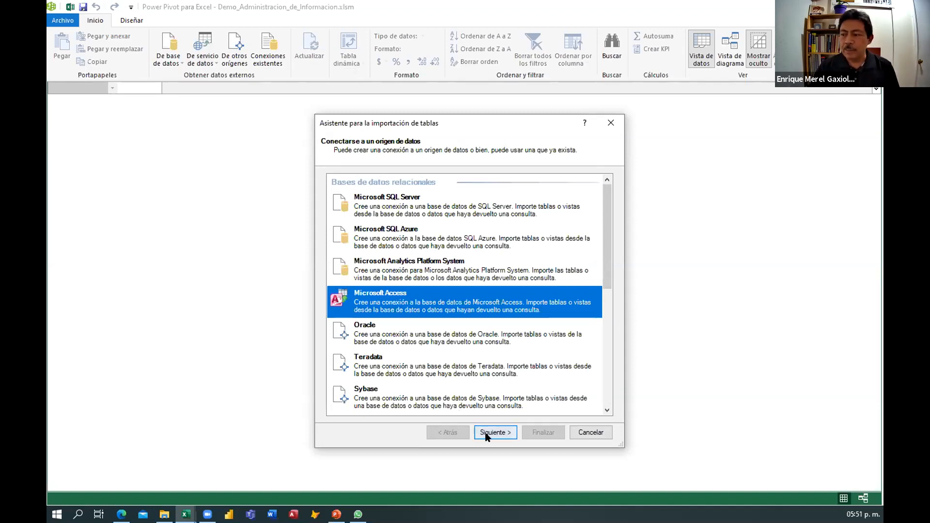
pyautogui.press('Return')
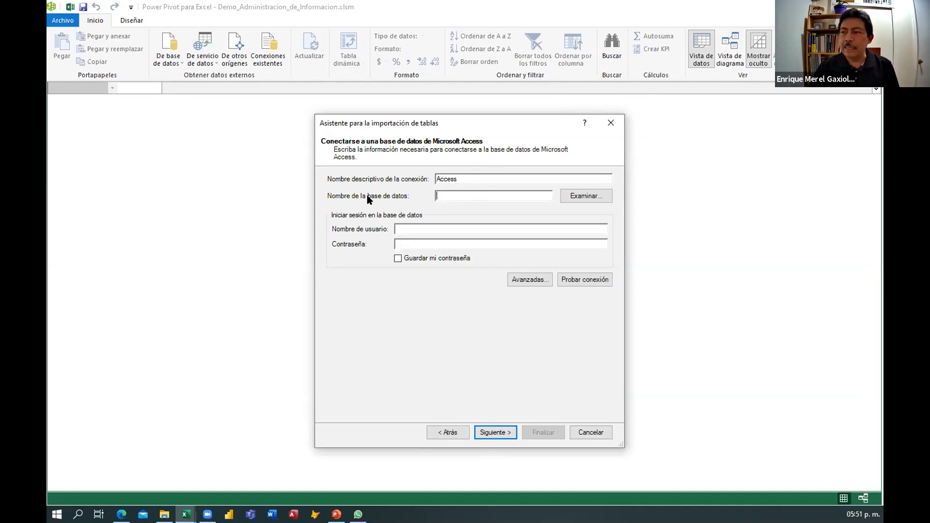
# Browse for and open the BD_Grande.accdb database for the Access connection.
pyautogui.click(584, 196)
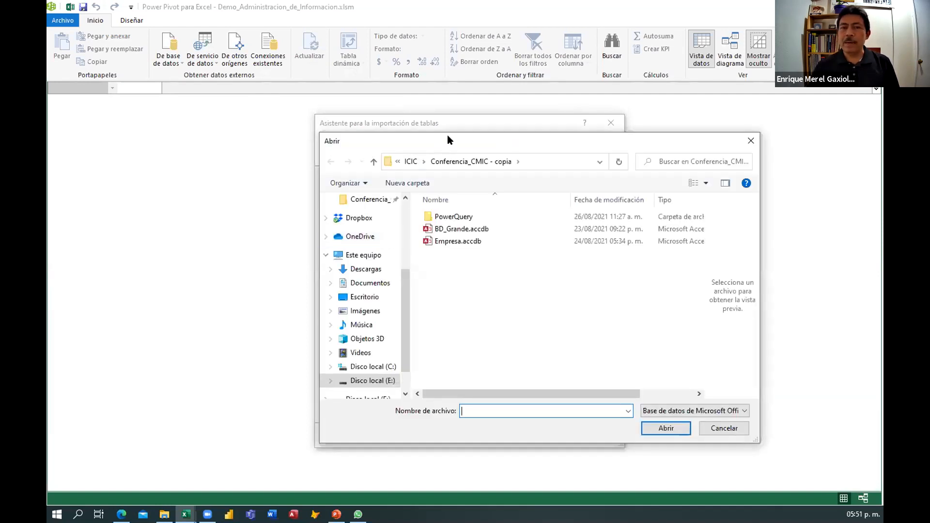
pyautogui.moveTo(446, 135); pyautogui.dragTo(243, 106)
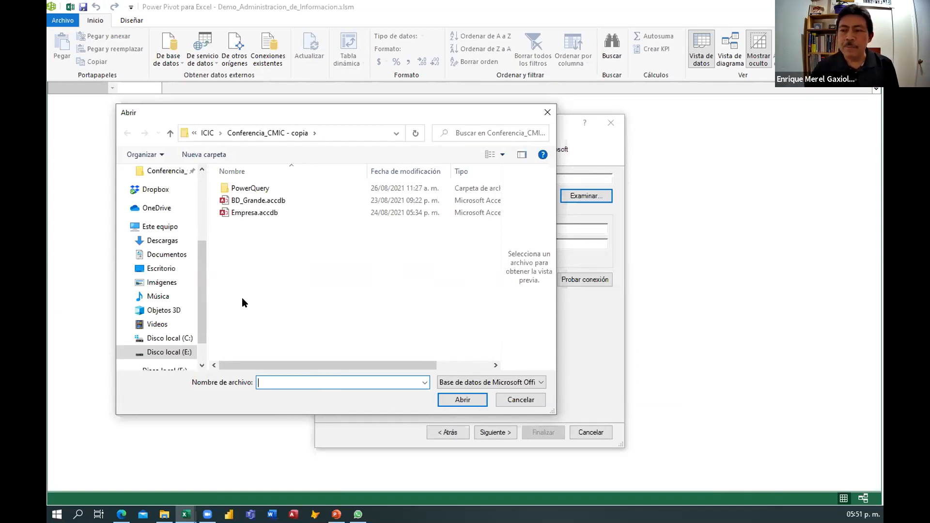
pyautogui.click(244, 202)
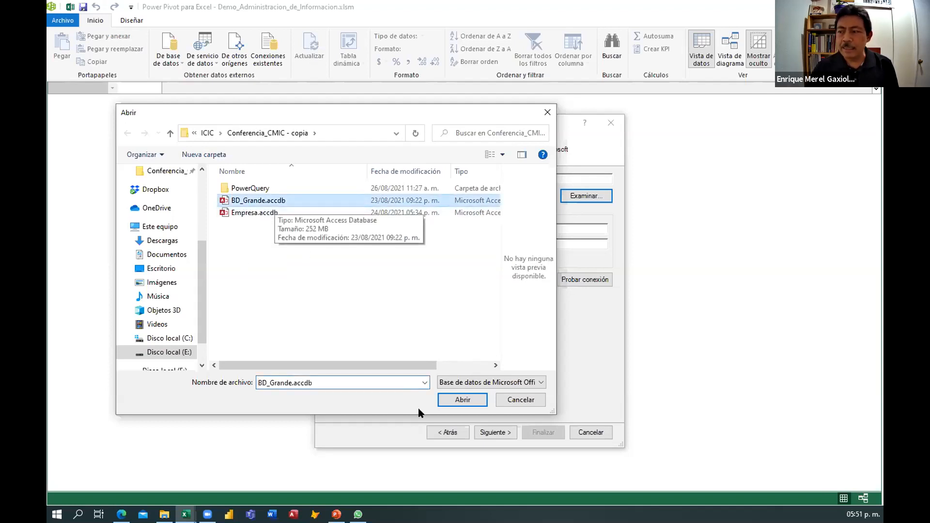
pyautogui.click(462, 399)
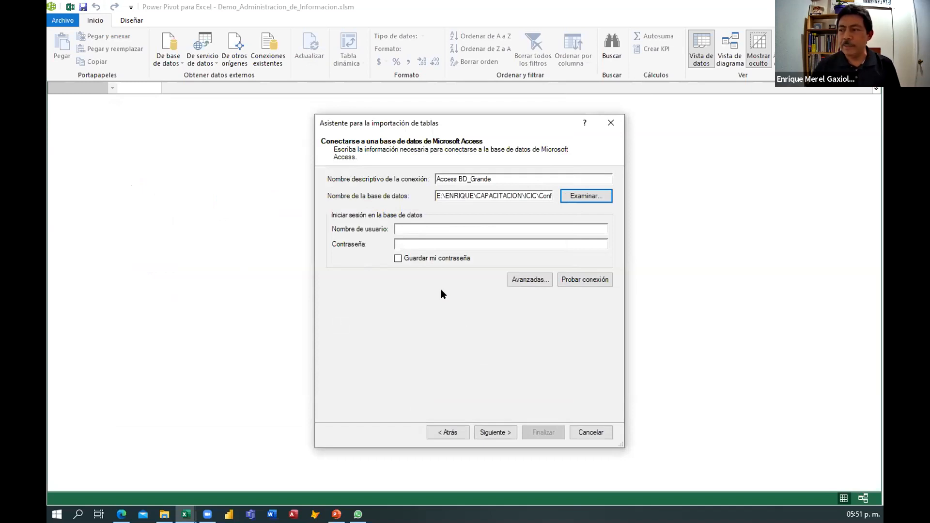
# Test the Access connection, acknowledge it, and continue to the import method page.
pyautogui.click(580, 281)
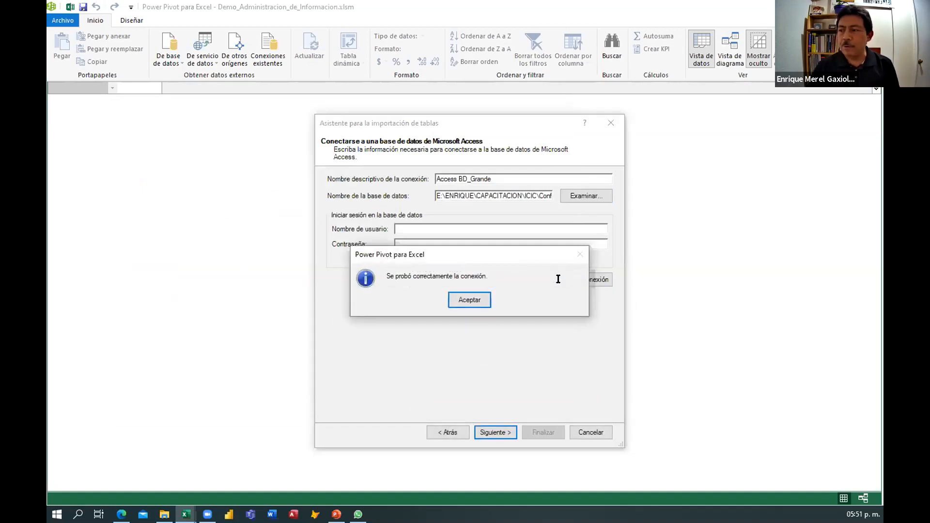
pyautogui.click(474, 301)
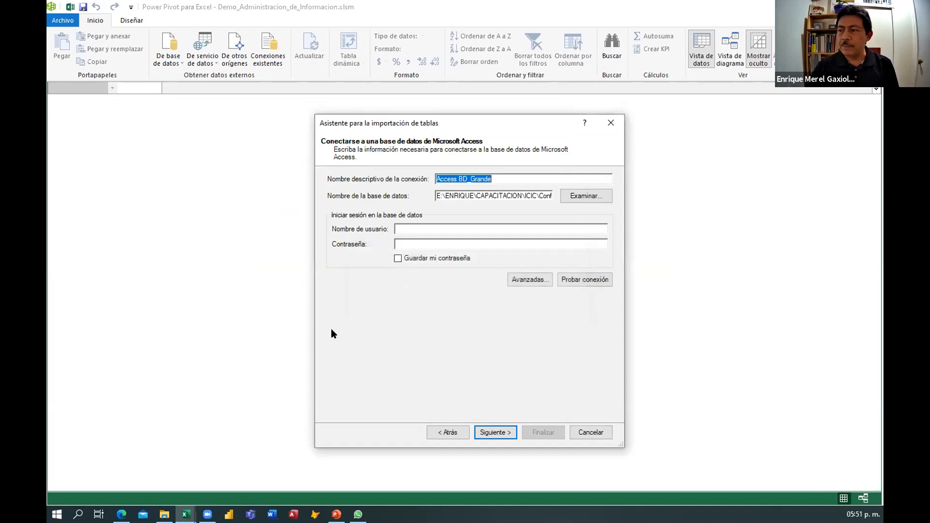
pyautogui.click(490, 432)
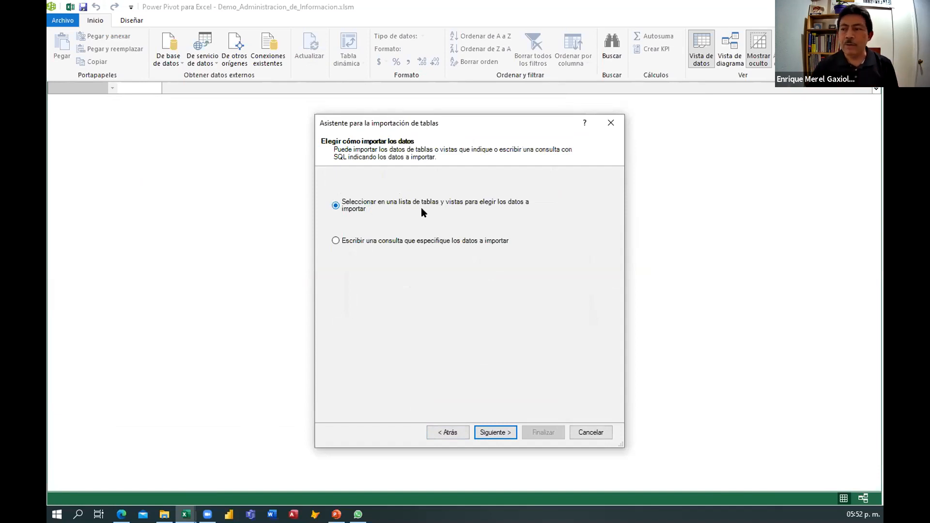
# Keep the table-list option, import the Base table, and close the wizard.
pyautogui.click(498, 433)
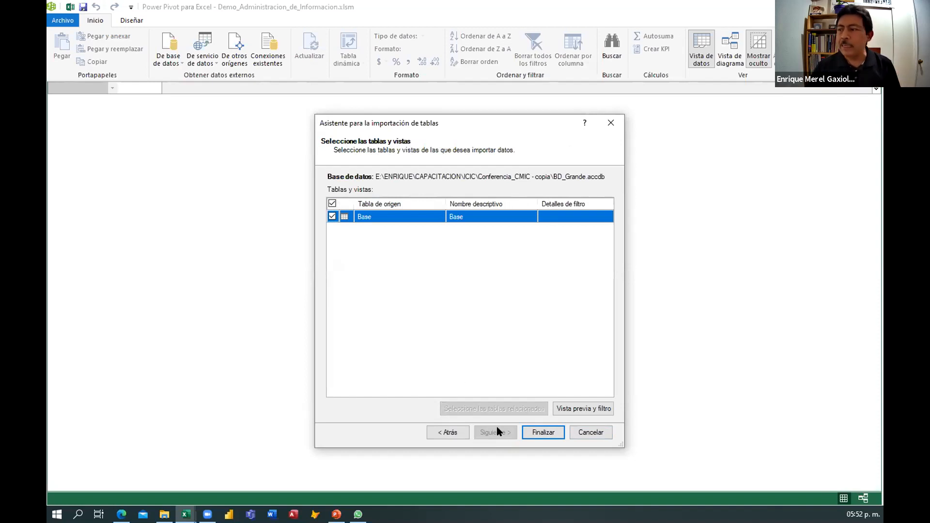
pyautogui.click(536, 432)
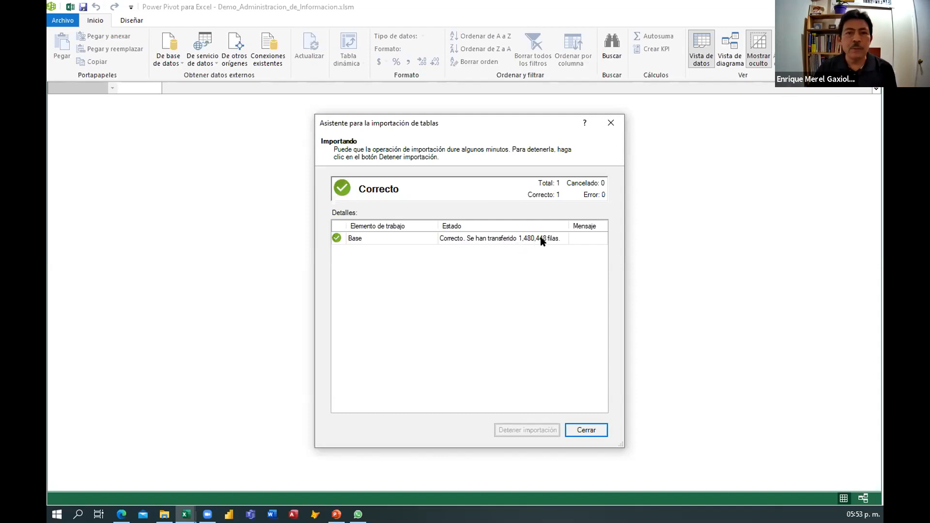
pyautogui.click(588, 431)
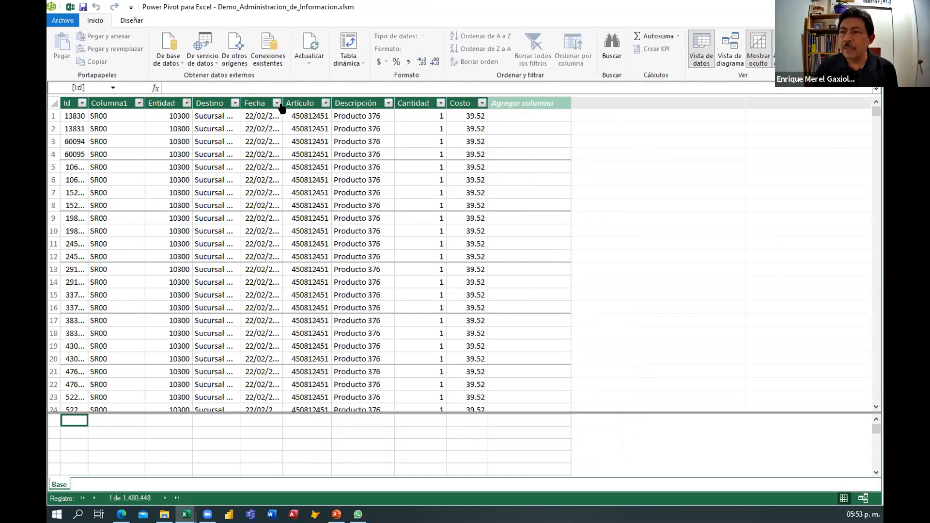
# Widen the Fecha column and set its format to the 14/03/2001 short date style.
pyautogui.moveTo(332, 116); pyautogui.dragTo(324, 156)
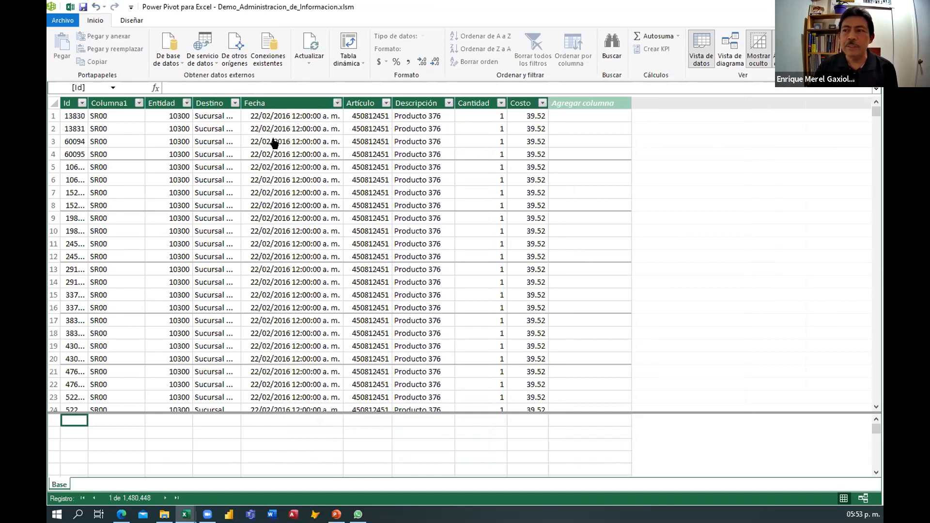
pyautogui.click(284, 116)
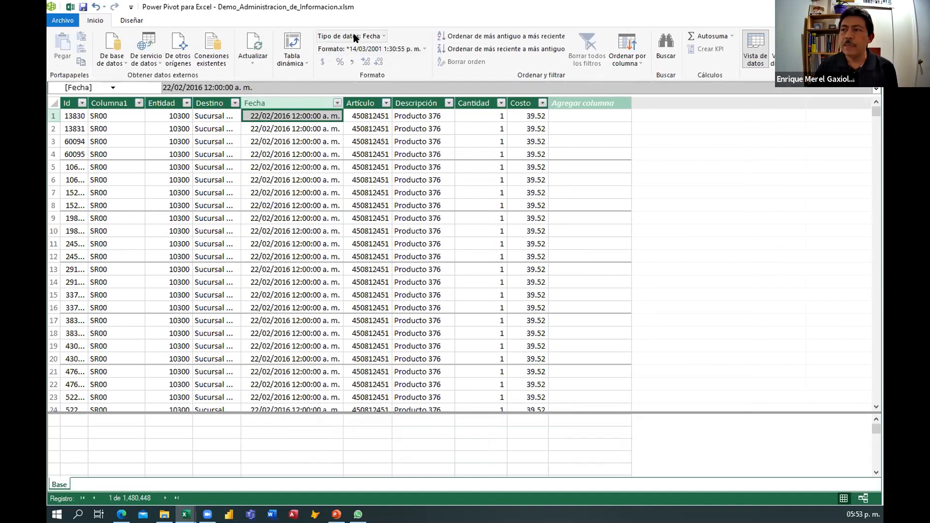
pyautogui.click(422, 49)
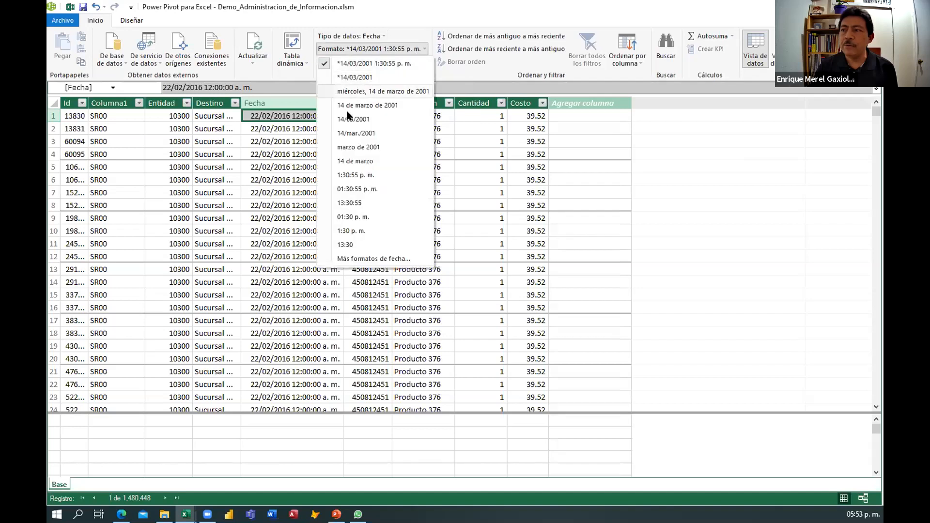
pyautogui.click(353, 119)
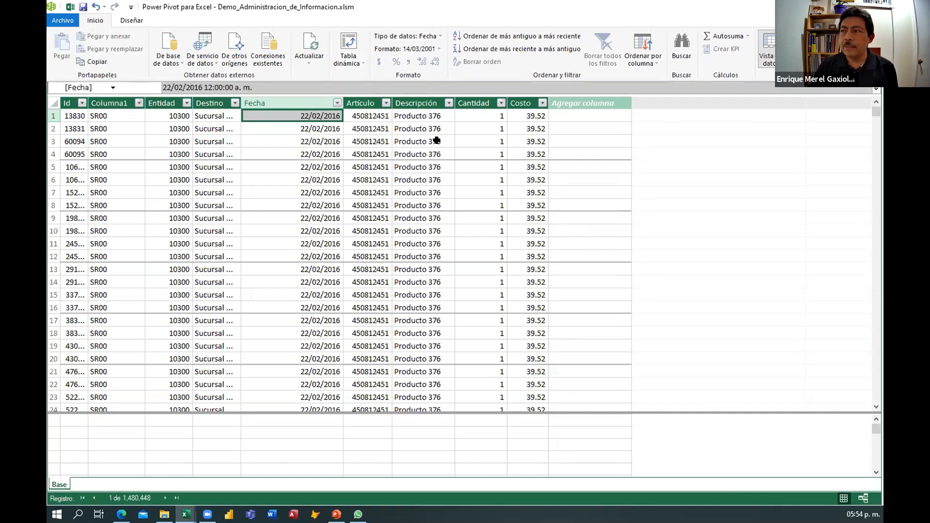
# Change the Costo column's data type to Moneda, accepting the data-loss warning.
pyautogui.click(524, 115)
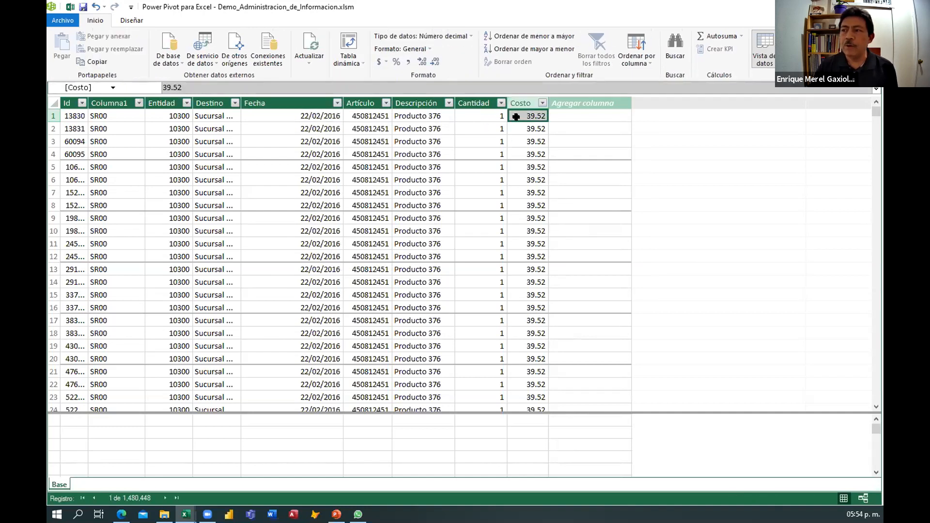
pyautogui.click(468, 36)
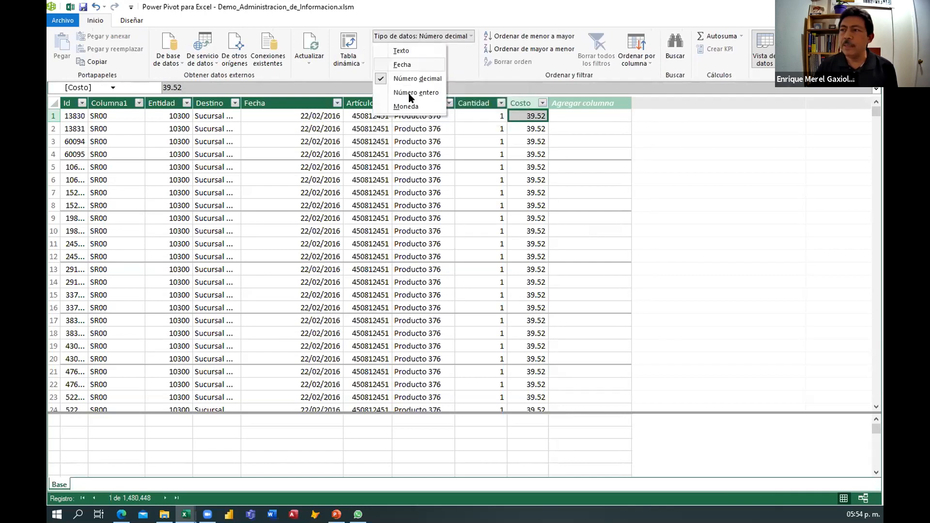
pyautogui.click(405, 106)
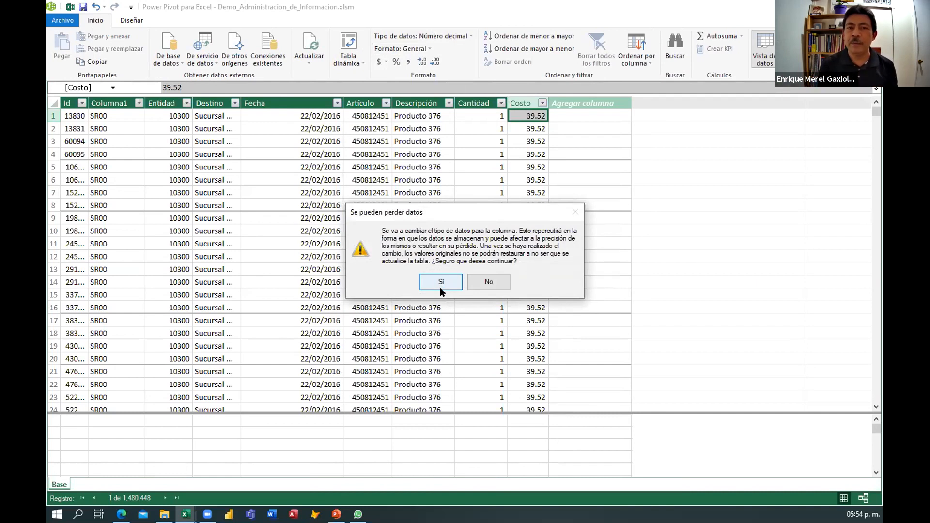
pyautogui.click(436, 281)
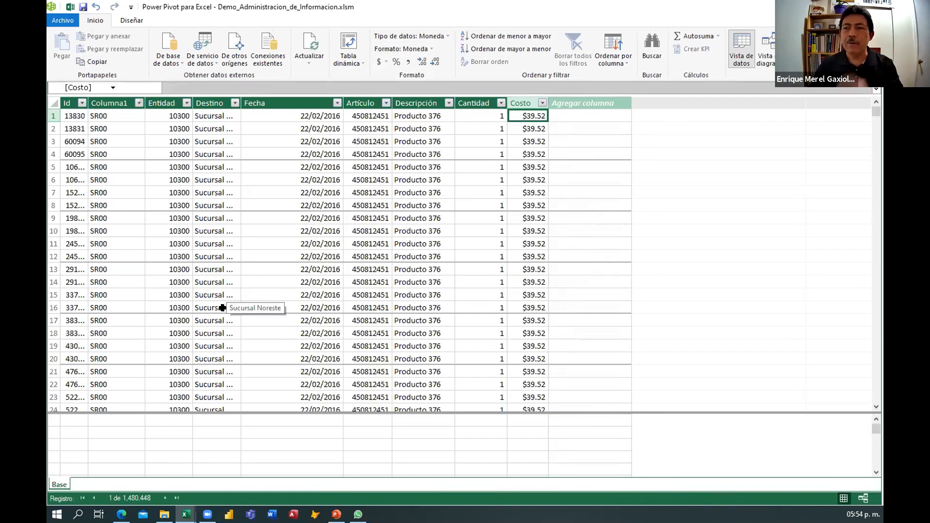
# Select the whole Base table and autofit all its column widths.
pyautogui.hotkey('ctrl', 'a')
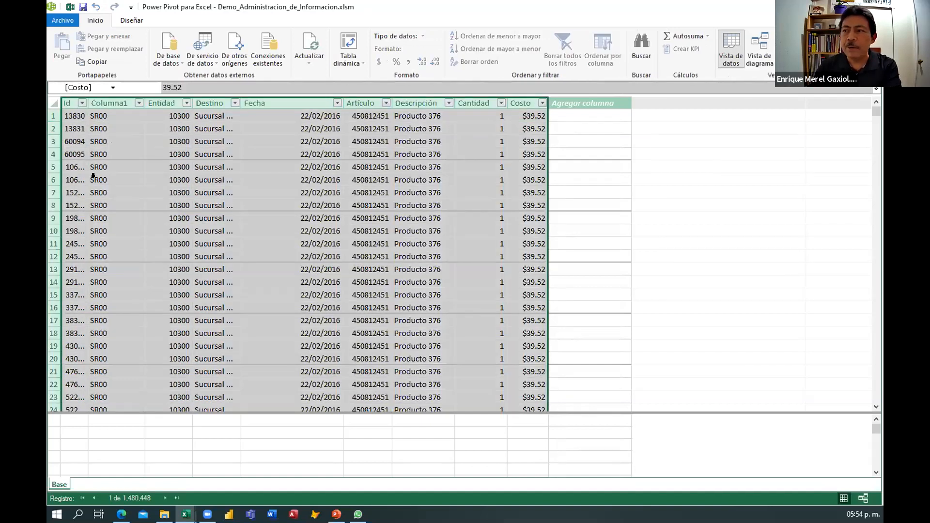
pyautogui.doubleClick(341, 103)
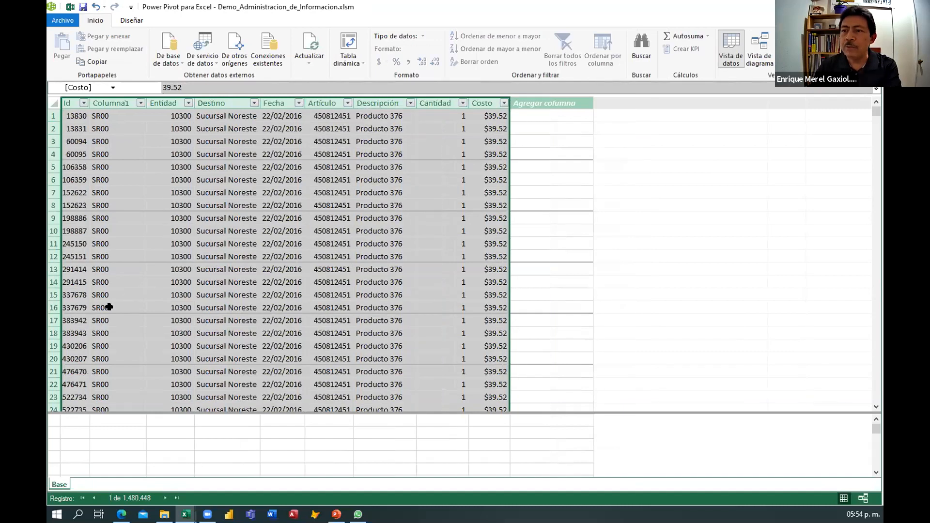
pyautogui.click(137, 292)
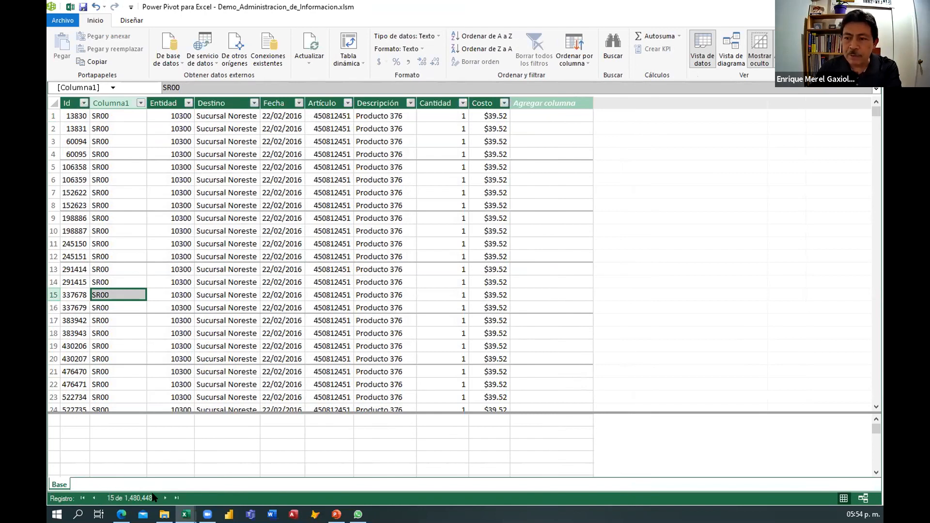
pyautogui.click(111, 245)
pyautogui.click(125, 190)
pyautogui.click(129, 141)
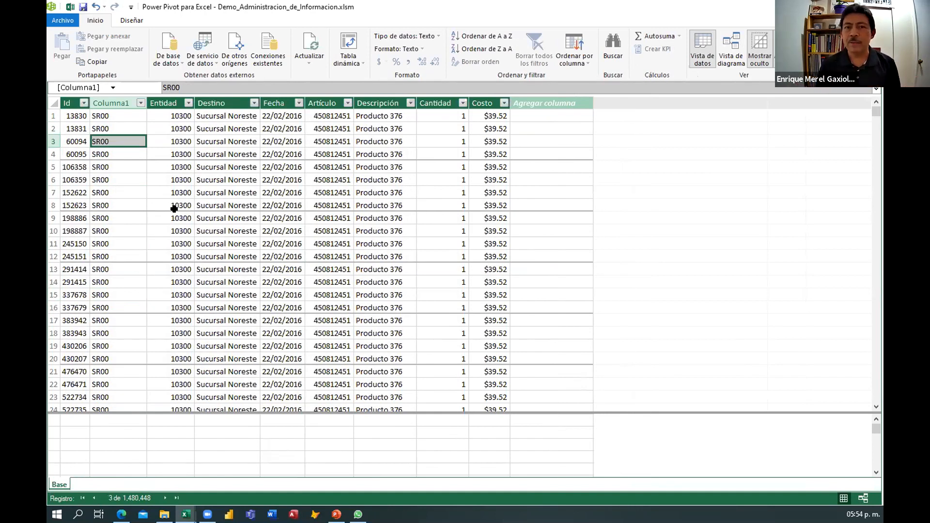
# Create a pivot table from the data model on a new worksheet.
pyautogui.click(347, 46)
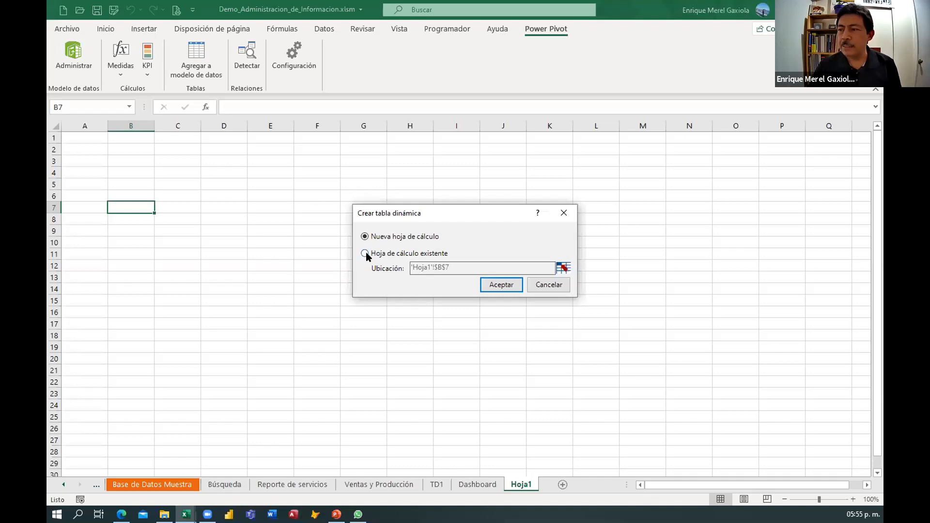
pyautogui.click(365, 254)
pyautogui.click(364, 236)
pyautogui.click(497, 286)
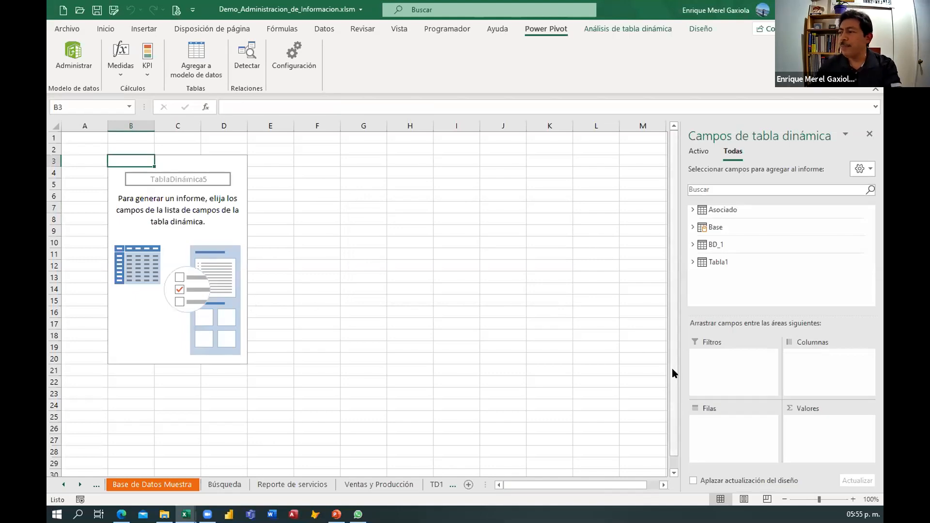
# Build the pivot table from the Base table with Destino as rows and the sum of Cantidad as values.
pyautogui.click(693, 228)
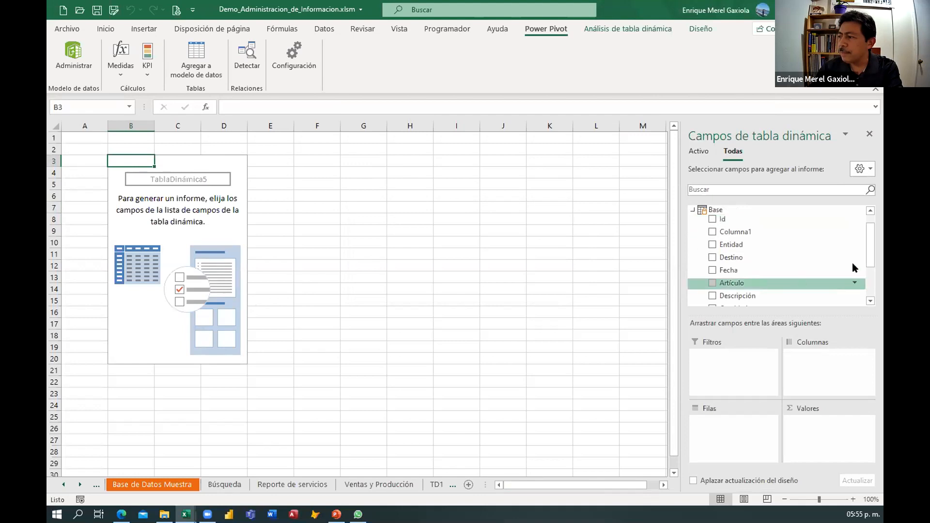
pyautogui.moveTo(739, 261); pyautogui.dragTo(712, 434)
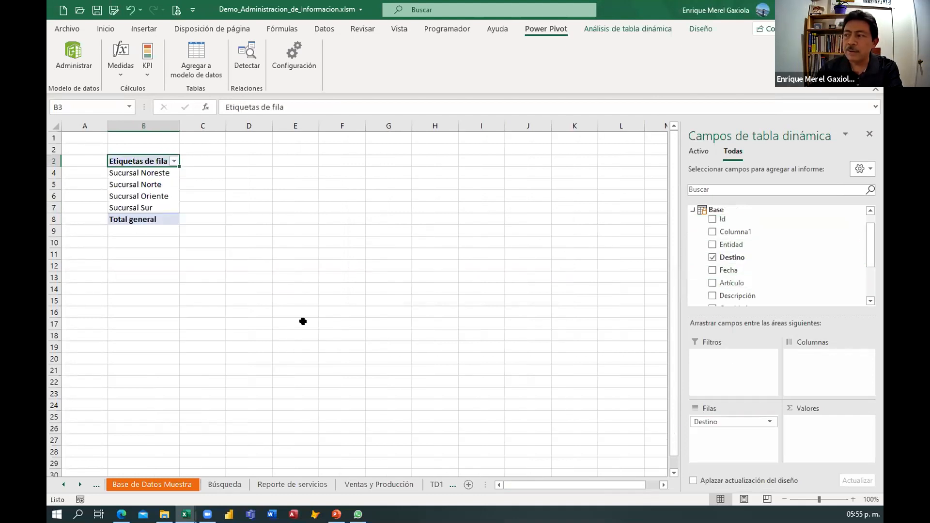
pyautogui.moveTo(870, 259); pyautogui.dragTo(870, 274)
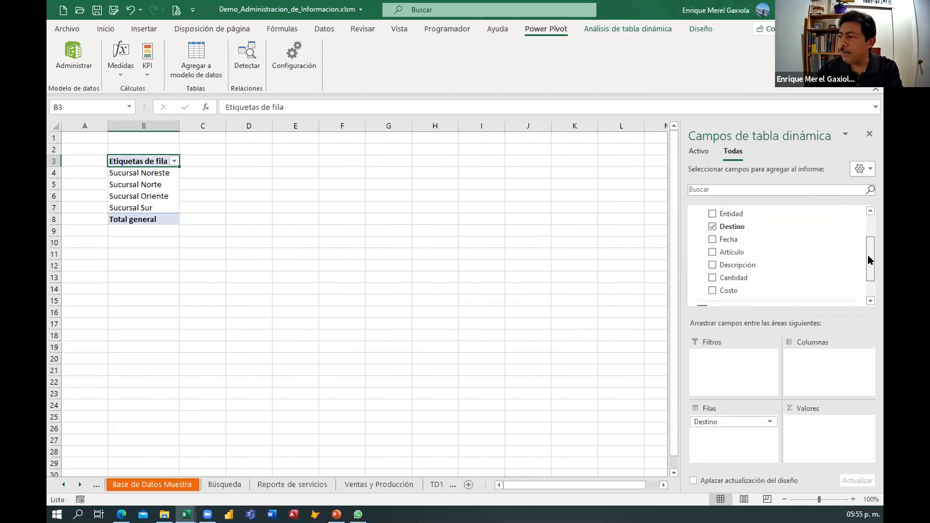
pyautogui.moveTo(727, 277); pyautogui.dragTo(796, 429)
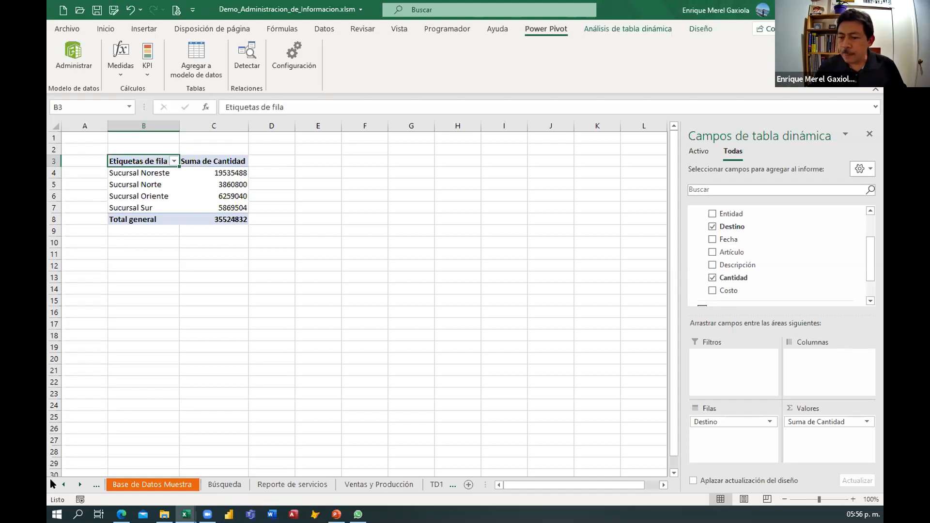
# Review the TD1 pivot table and the Dashboard sheet's pivot table, total box and chart.
pyautogui.click(80, 485)
pyautogui.click(79, 485)
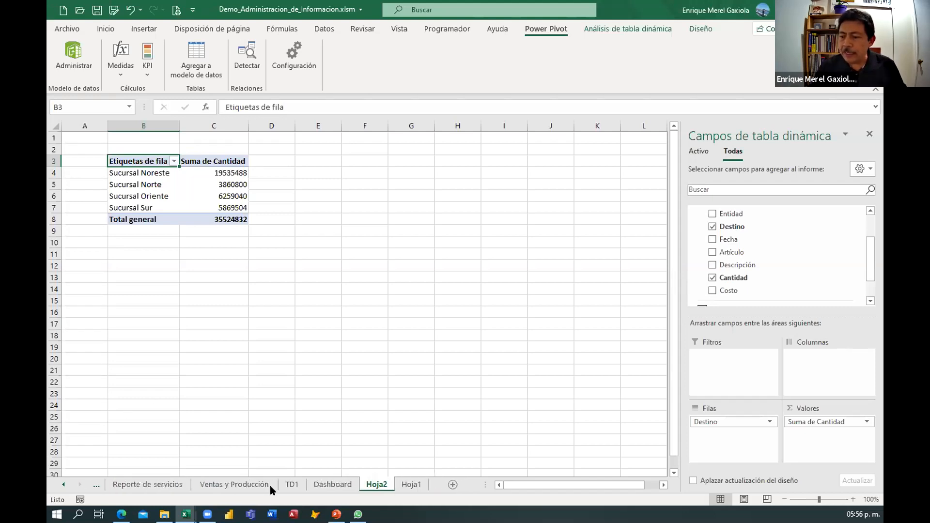
pyautogui.click(292, 484)
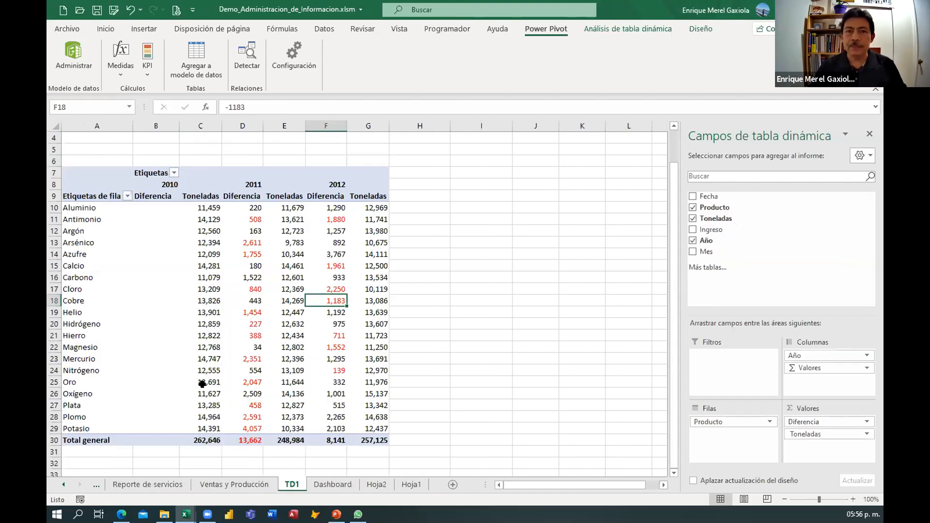
pyautogui.moveTo(101, 185); pyautogui.dragTo(366, 452)
pyautogui.click(324, 487)
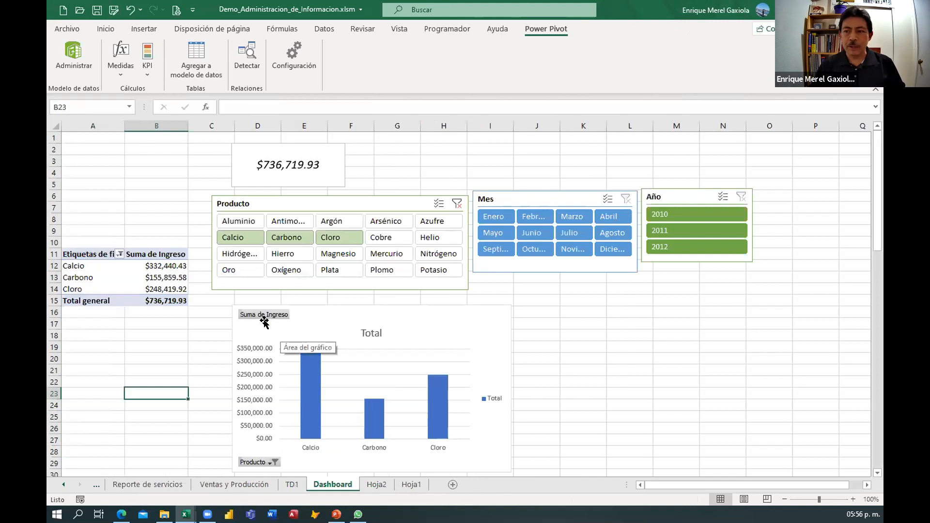
pyautogui.click(148, 277)
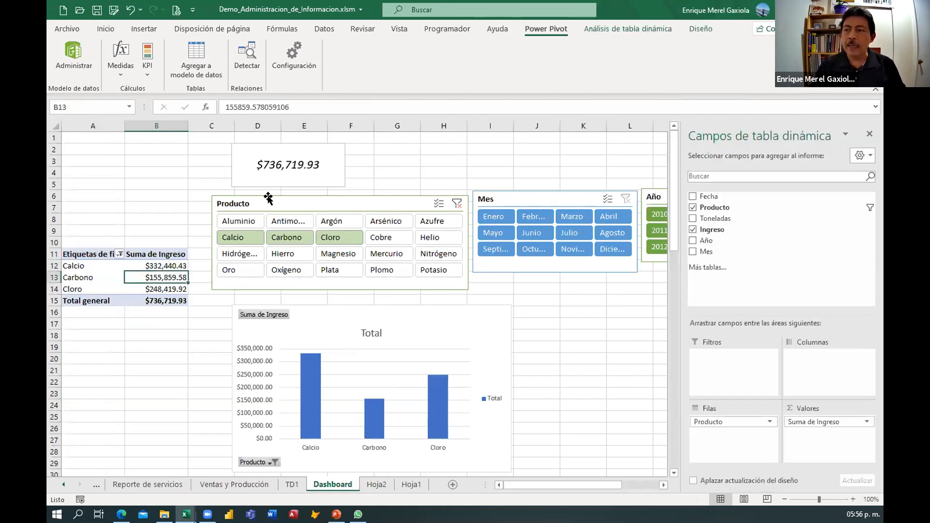
pyautogui.click(316, 145)
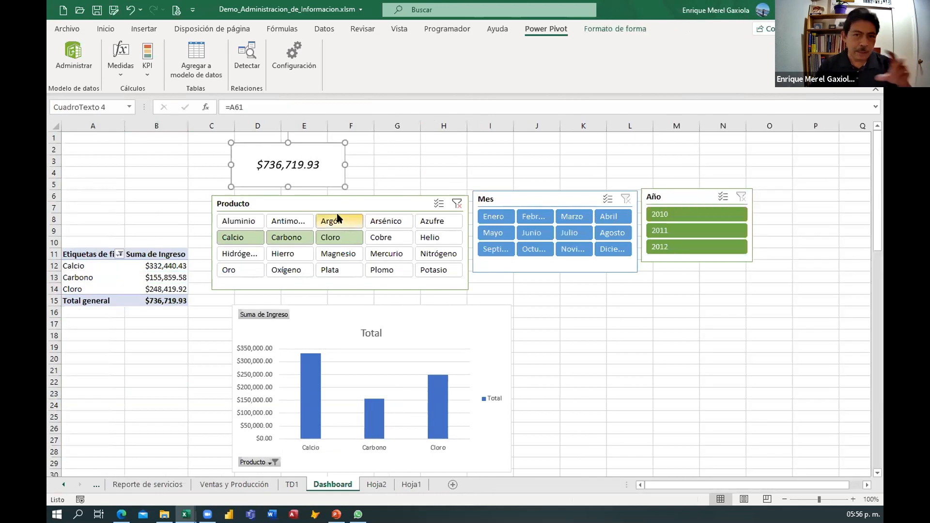
pyautogui.click(435, 344)
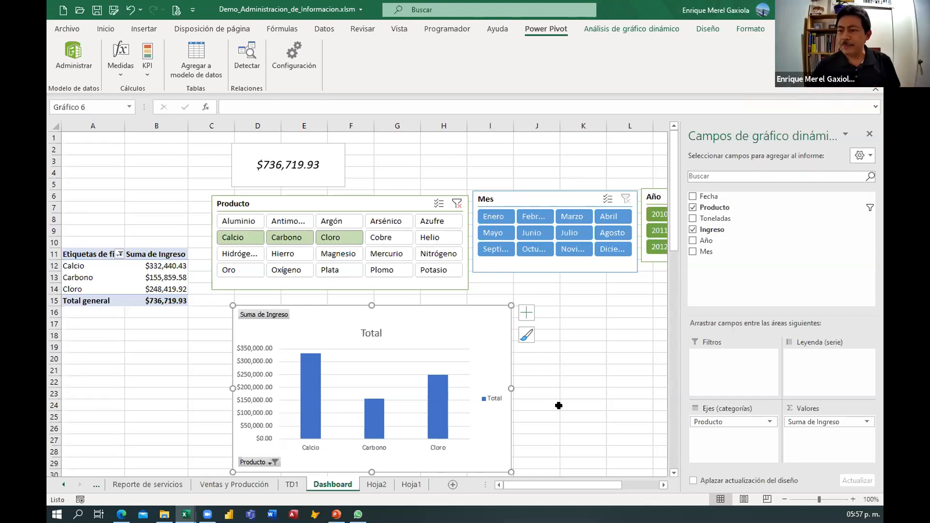
pyautogui.click(146, 347)
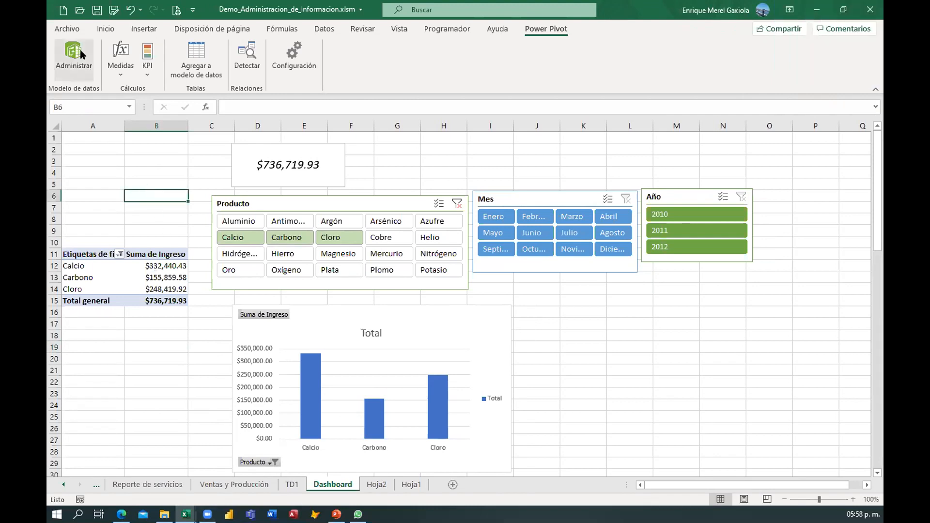
# Create a new blank workbook and open its Power Pivot data model window.
pyautogui.click(63, 9)
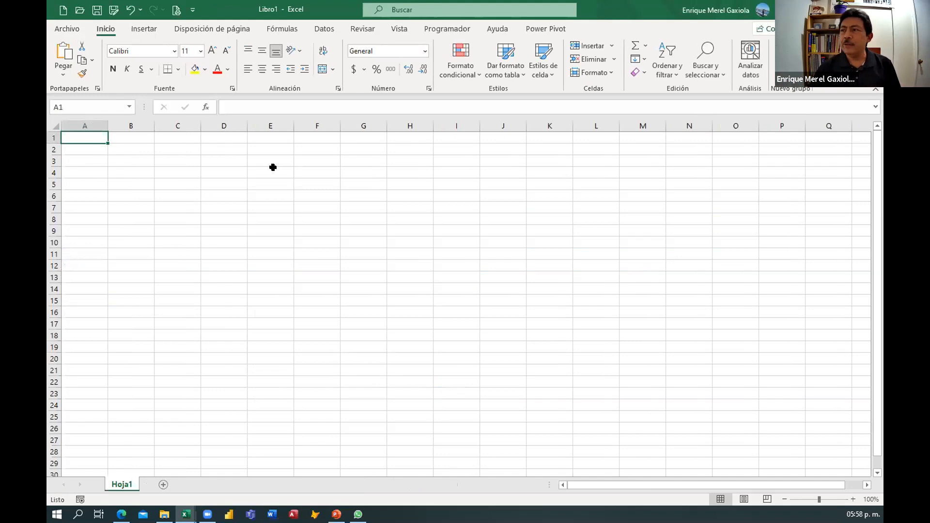
pyautogui.click(545, 29)
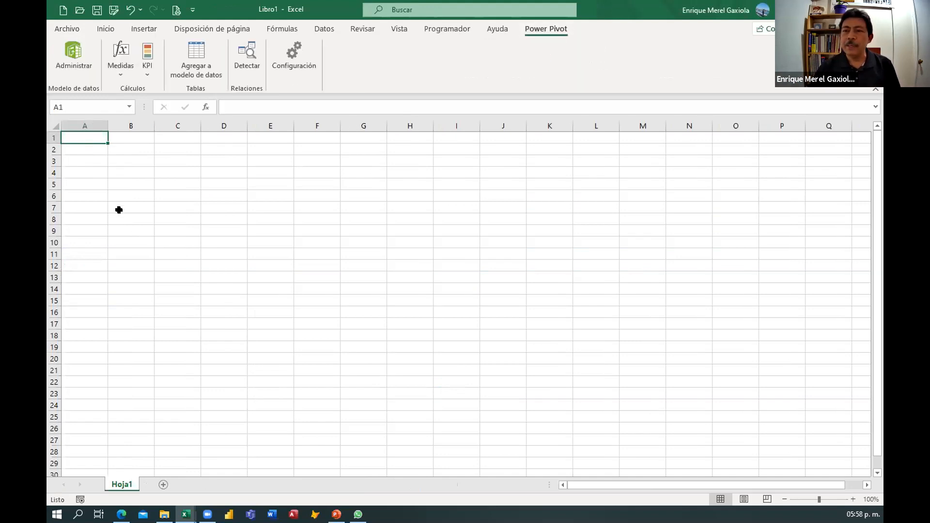
pyautogui.click(71, 54)
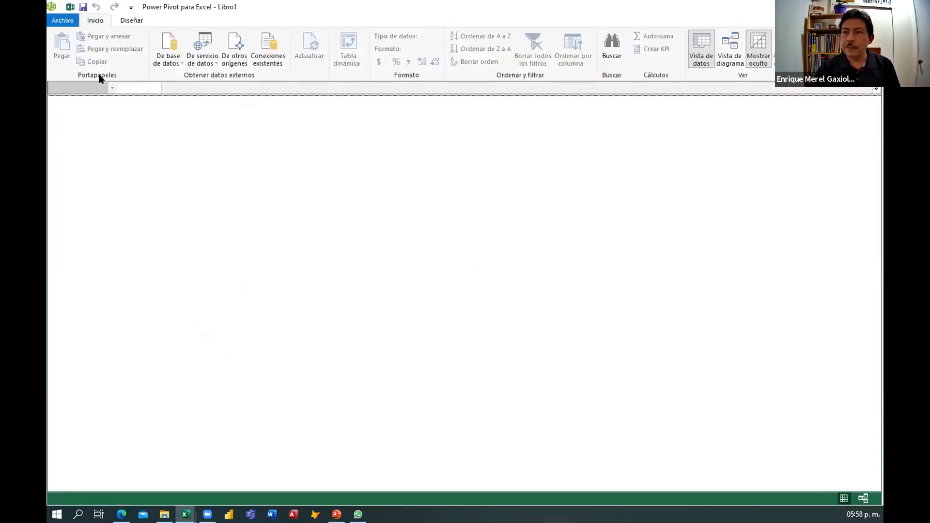
# Start importing data from other sources, choosing Microsoft Access as the data source.
pyautogui.click(234, 56)
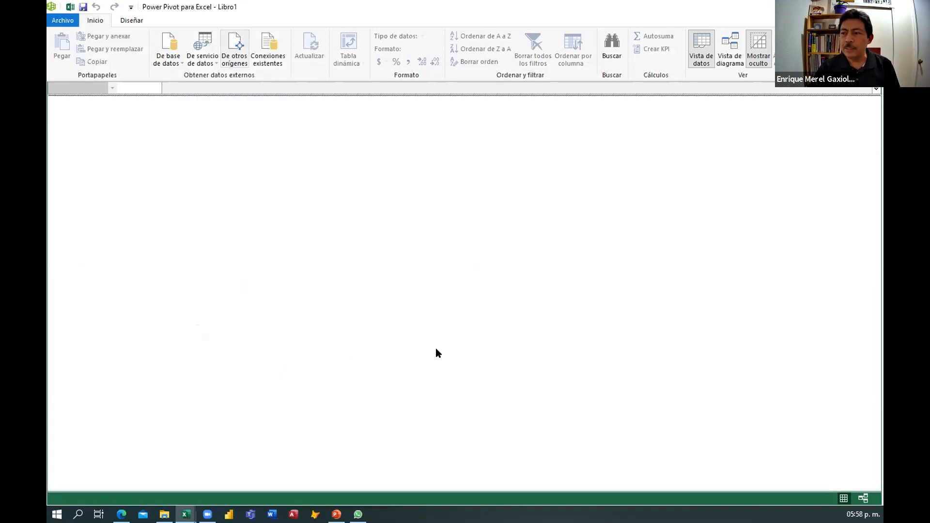
pyautogui.moveTo(606, 228)
pyautogui.mouseDown()
pyautogui.moveTo(602, 375)
pyautogui.moveTo(601, 242)
pyautogui.mouseUp()
pyautogui.click(404, 248)
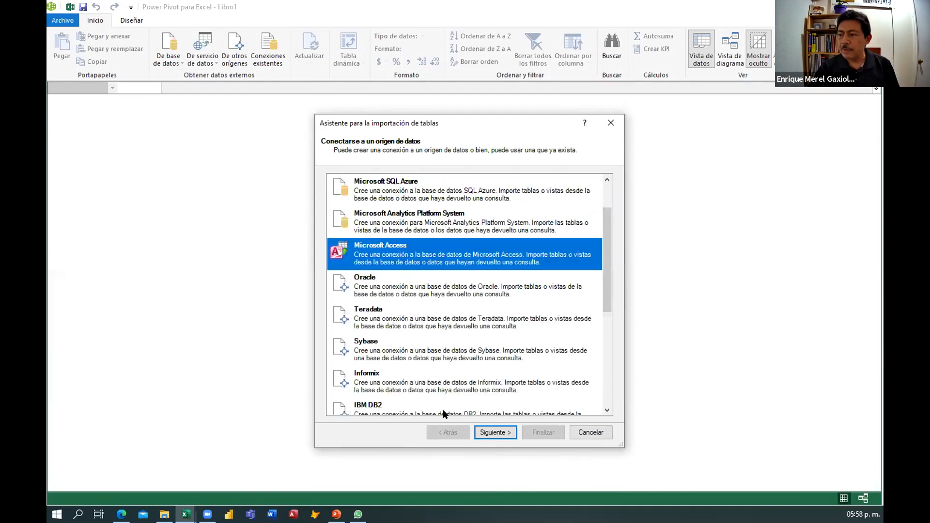
pyautogui.click(495, 432)
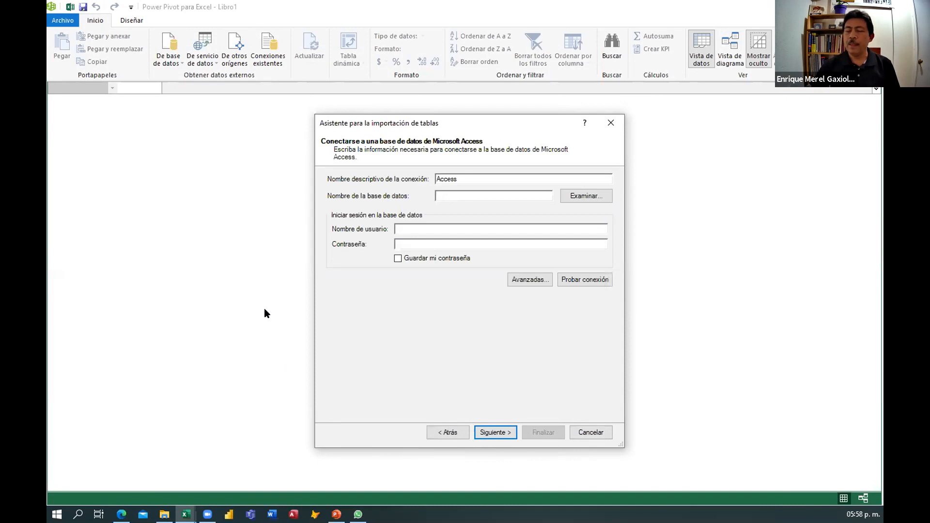
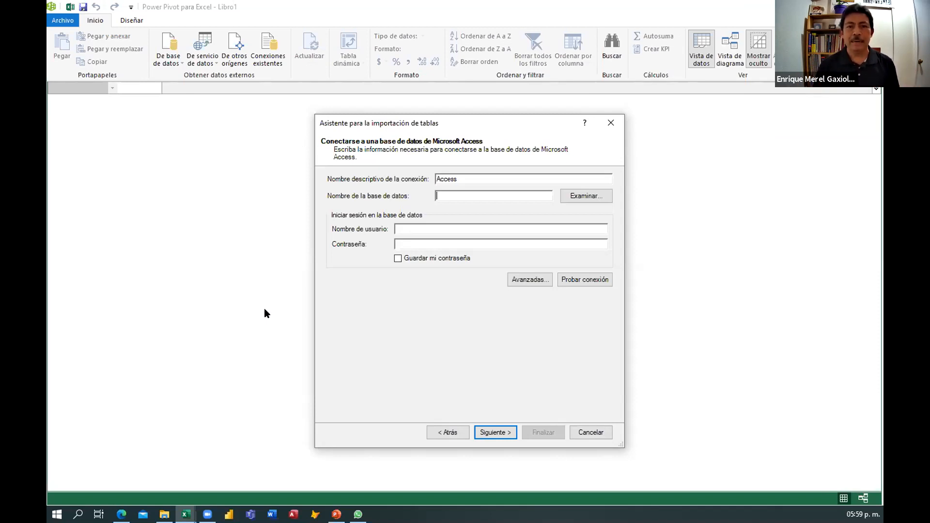
# Browse to and open the Empresa.accdb Access database as the data source, test the connection and continue.
pyautogui.click(587, 196)
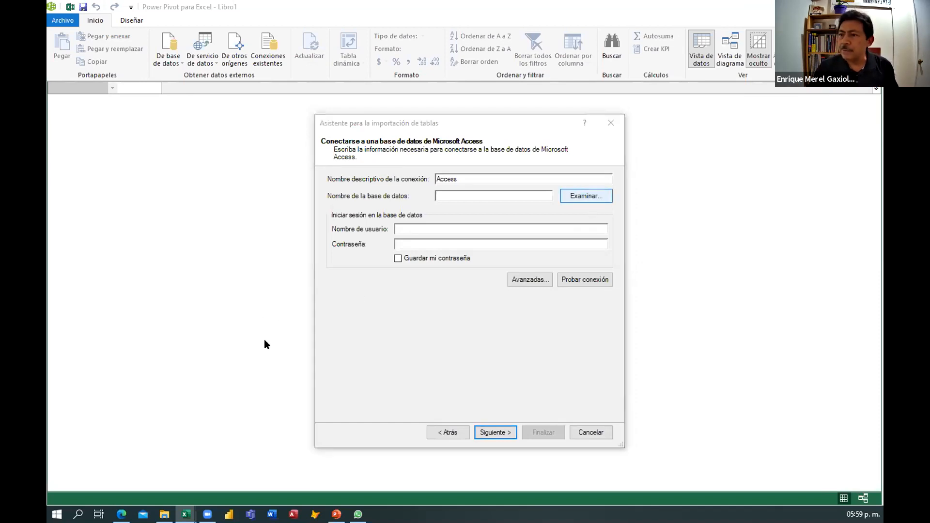
pyautogui.click(257, 215)
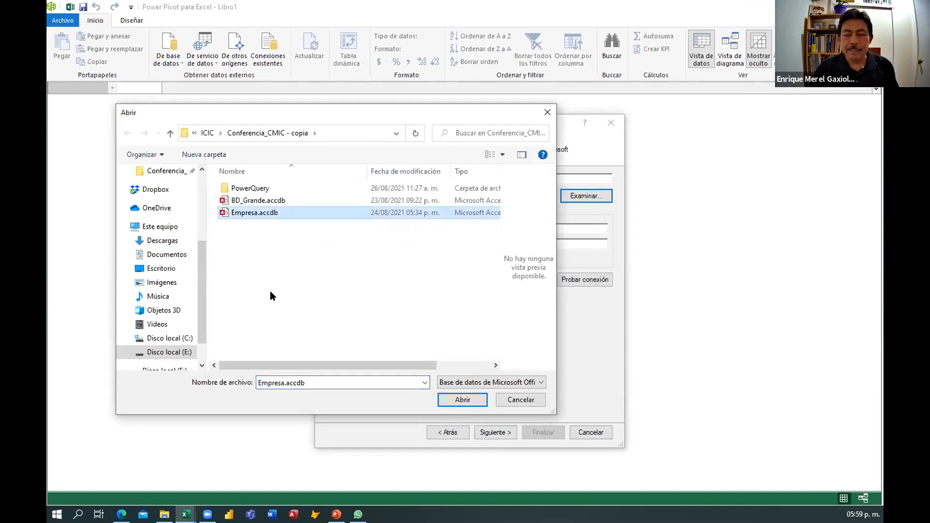
pyautogui.click(471, 404)
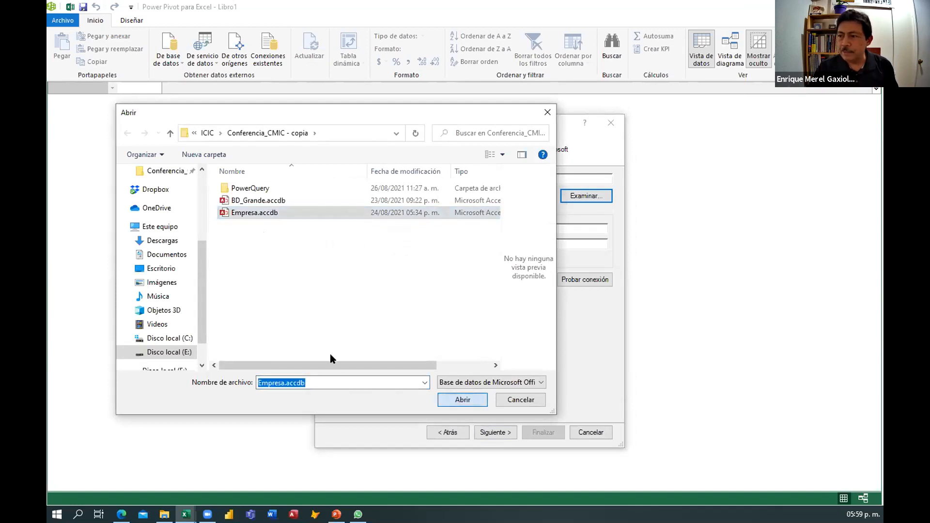
pyautogui.click(573, 281)
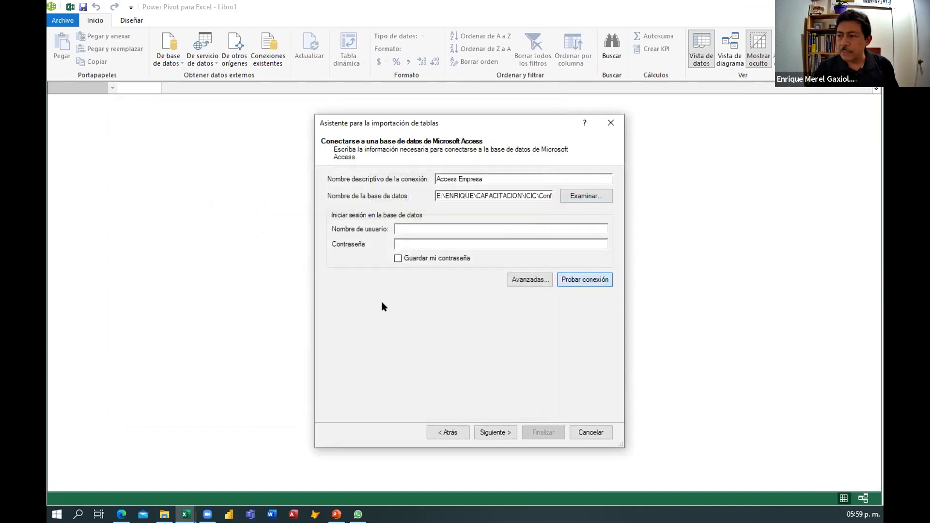
pyautogui.click(453, 299)
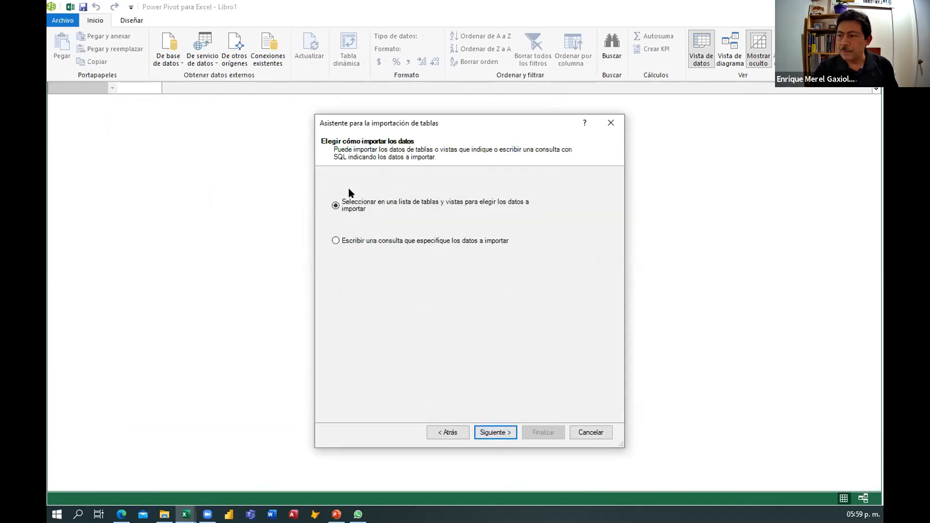
# Choose to import from a list of tables and select the Capacita, Empleados and Generales tables.
pyautogui.click(506, 429)
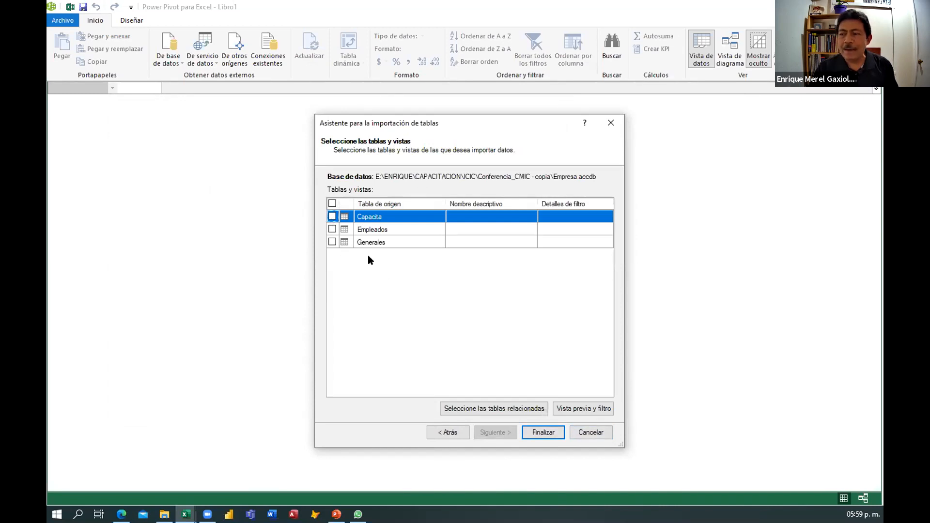
pyautogui.click(333, 217)
pyautogui.click(332, 229)
pyautogui.click(333, 241)
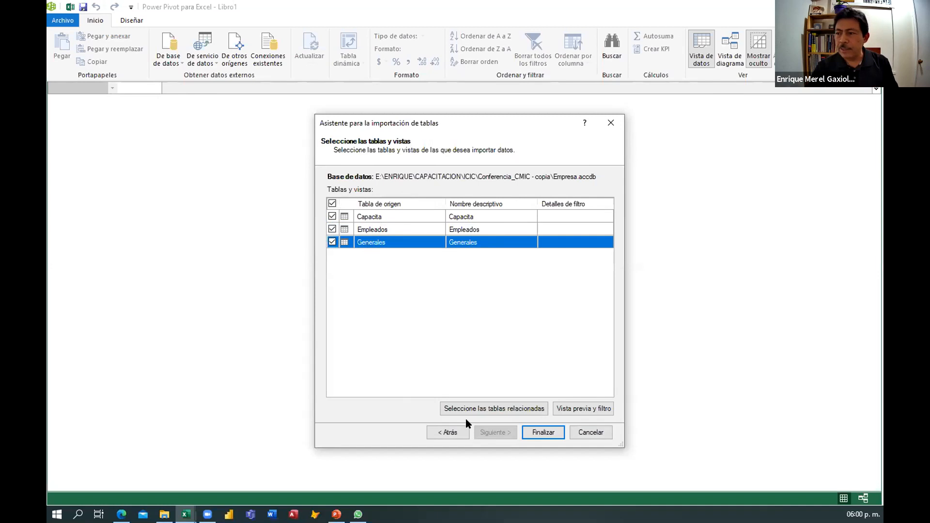
# Preview the Generales, Empleados and Capacita tables, then finish importing the selected tables.
pyautogui.click(578, 409)
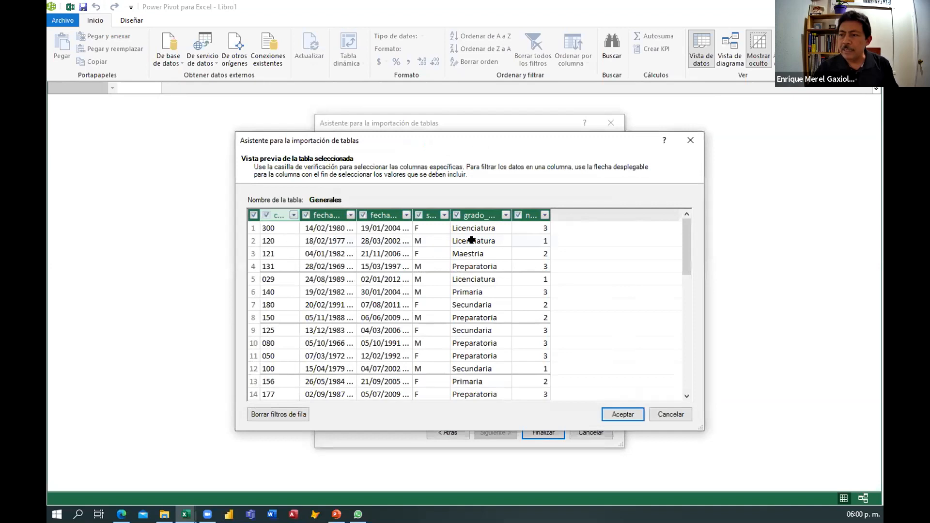
pyautogui.click(671, 414)
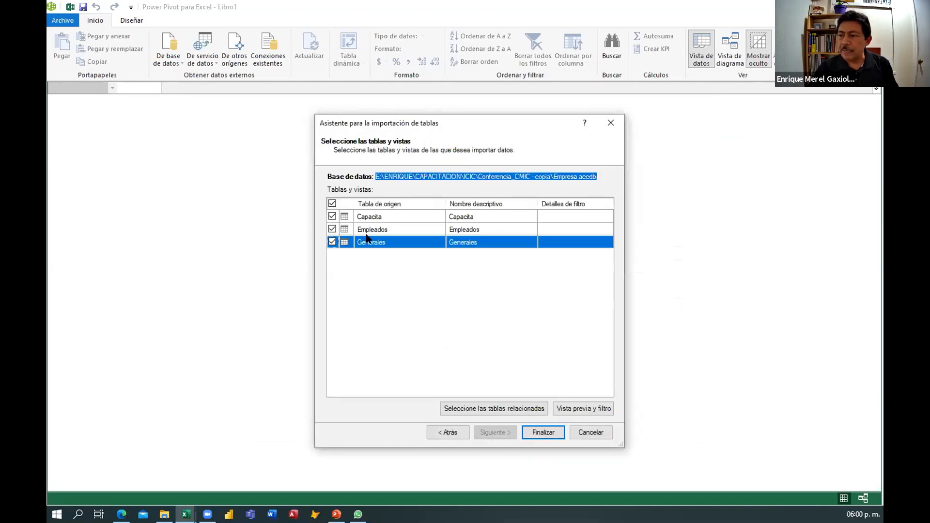
pyautogui.click(368, 228)
pyautogui.click(564, 409)
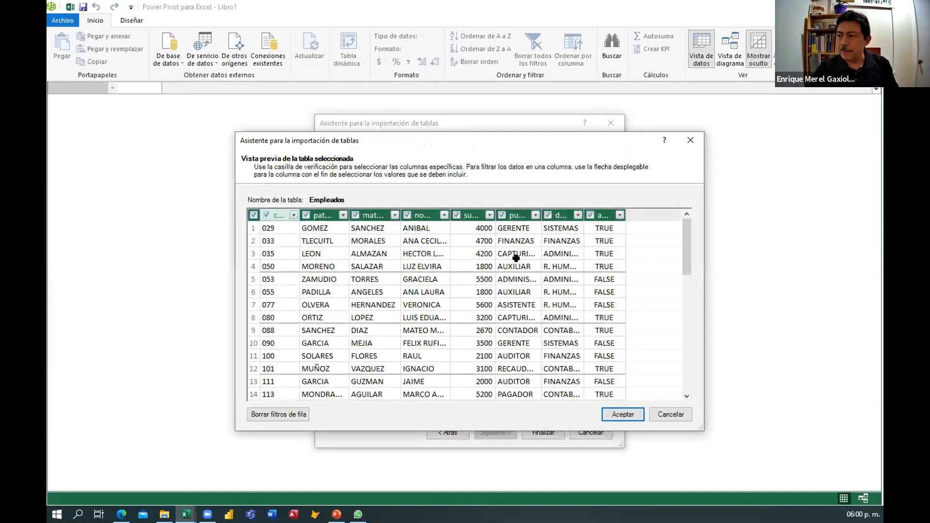
pyautogui.click(664, 415)
pyautogui.click(381, 217)
pyautogui.click(585, 410)
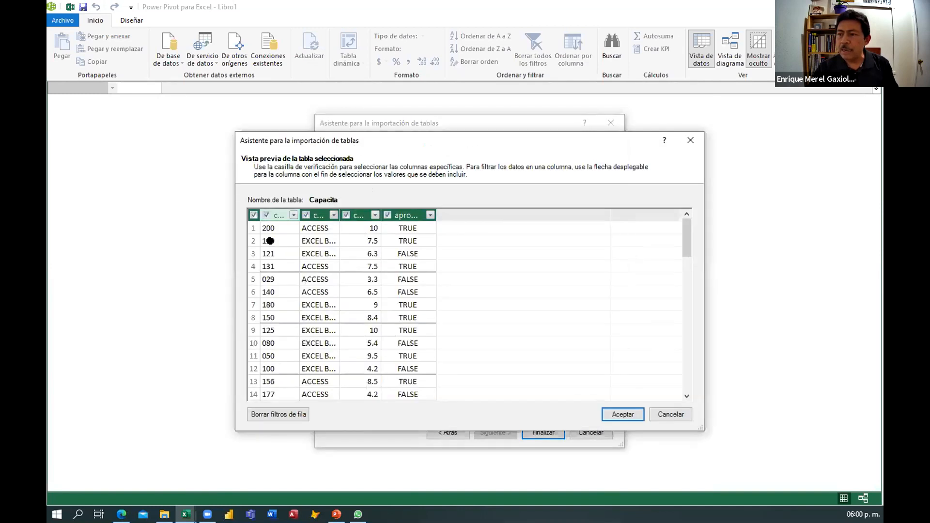
pyautogui.click(661, 415)
pyautogui.click(544, 430)
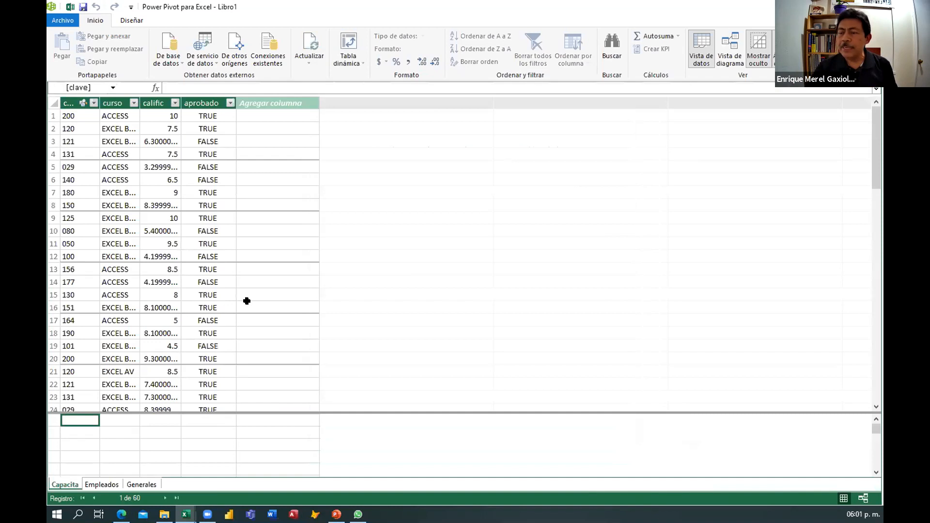
# Browse the imported Empleados, Generales and Capacita tables in the data view.
pyautogui.click(101, 485)
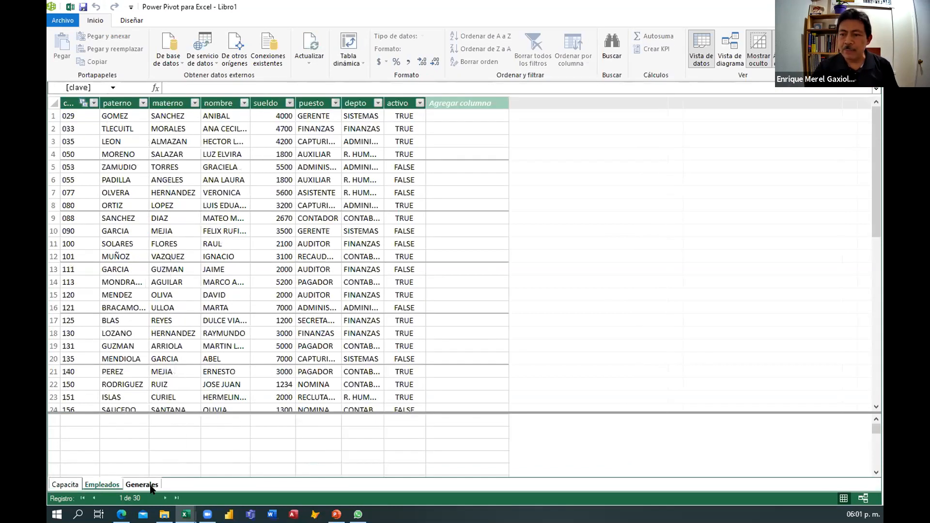
pyautogui.click(143, 484)
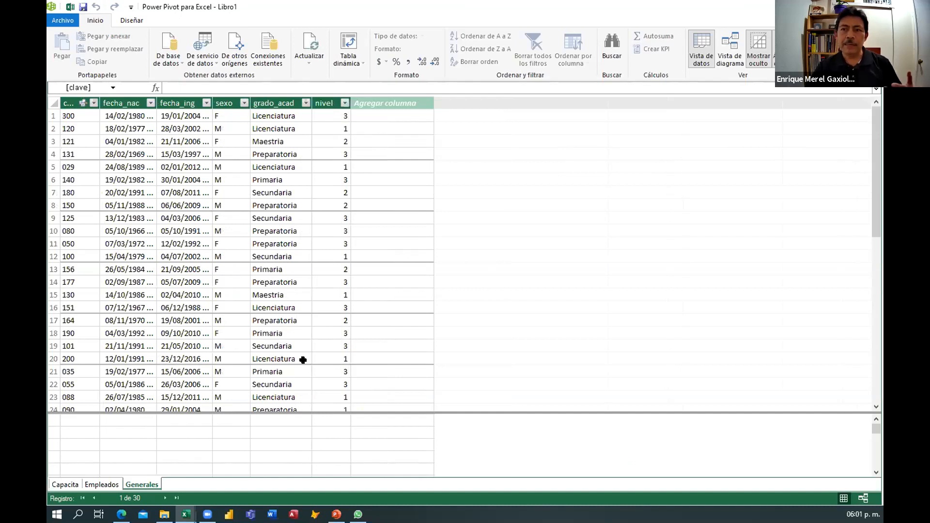
pyautogui.click(95, 485)
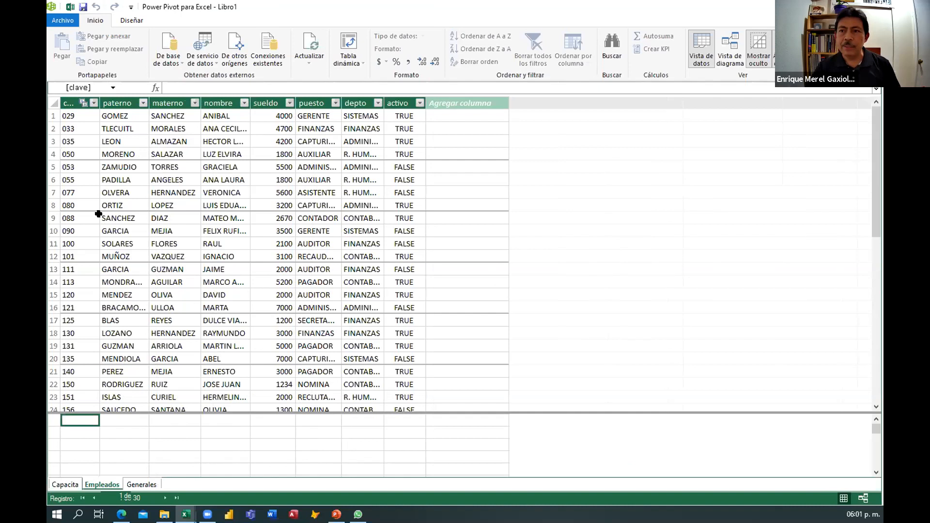
pyautogui.click(75, 117)
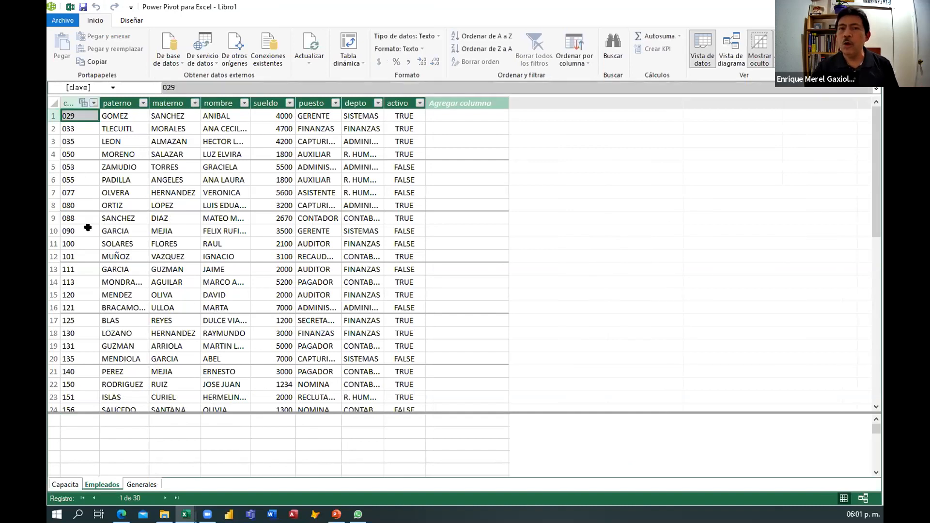
pyautogui.click(66, 485)
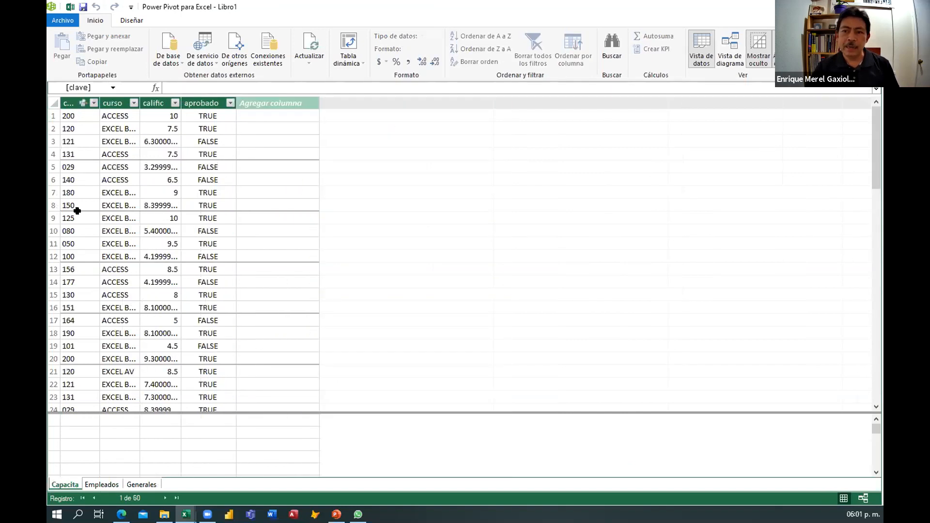
# Sort the Capacita table by clave from A to Z and autofit its column widths.
pyautogui.click(93, 103)
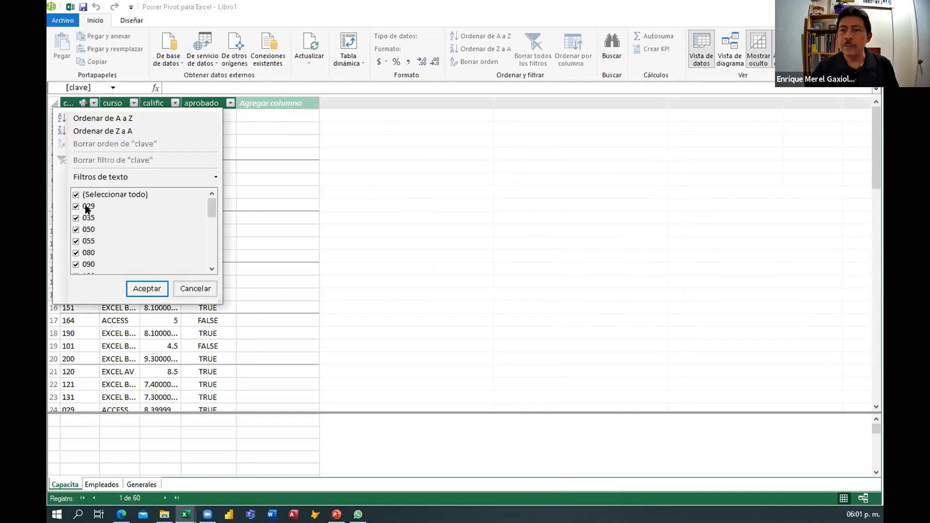
pyautogui.click(108, 118)
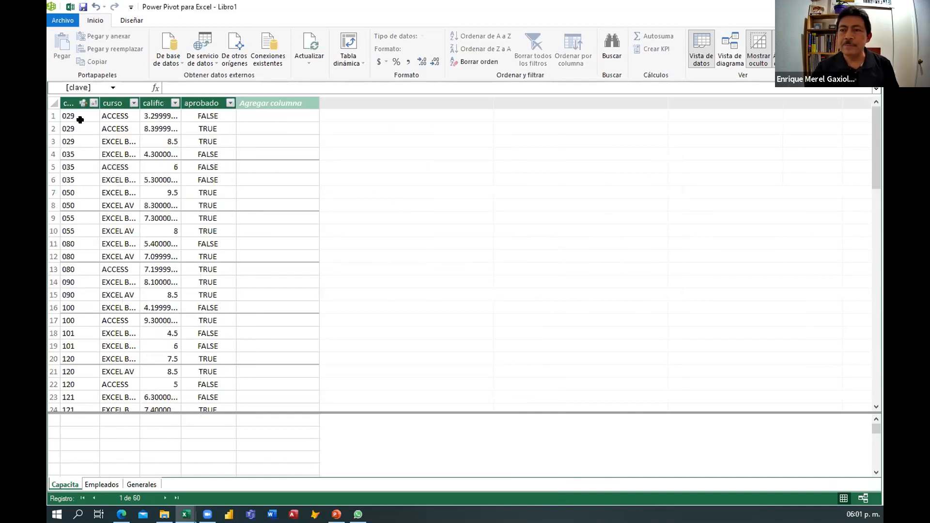
pyautogui.moveTo(74, 101); pyautogui.dragTo(212, 92)
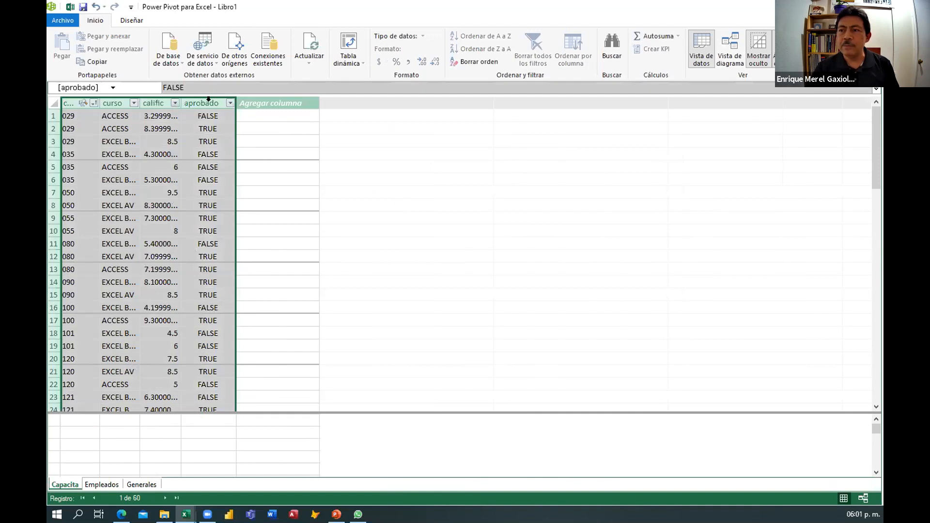
pyautogui.doubleClick(182, 103)
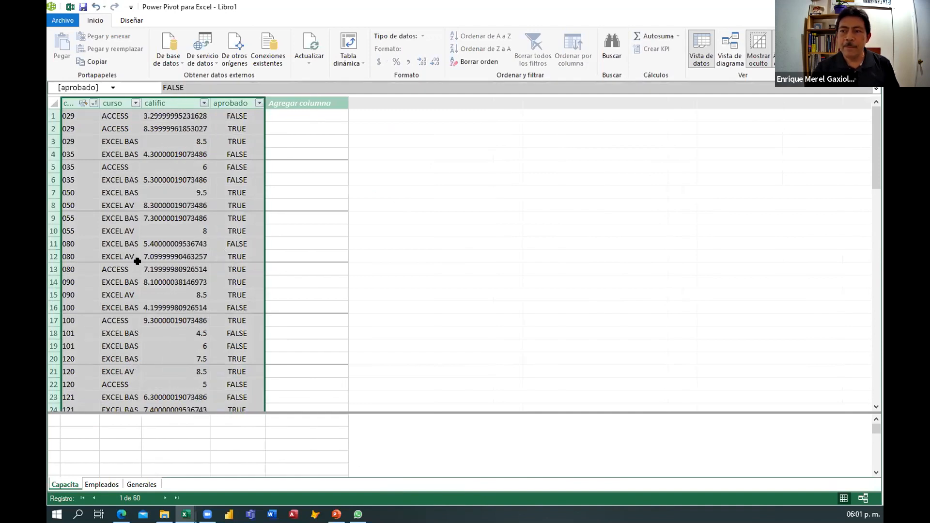
# Review the columns and values of the Empleados, Generales and Capacita tables.
pyautogui.click(101, 484)
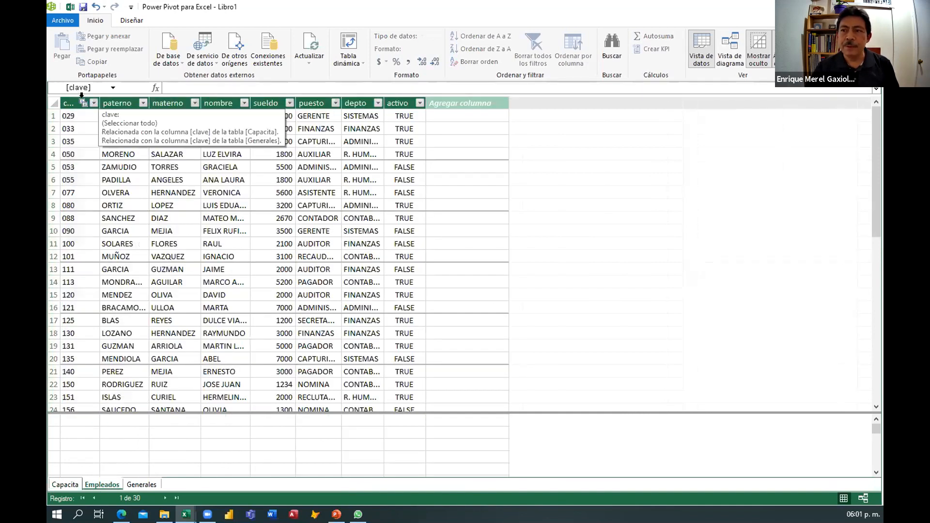
pyautogui.moveTo(371, 90); pyautogui.dragTo(403, 95)
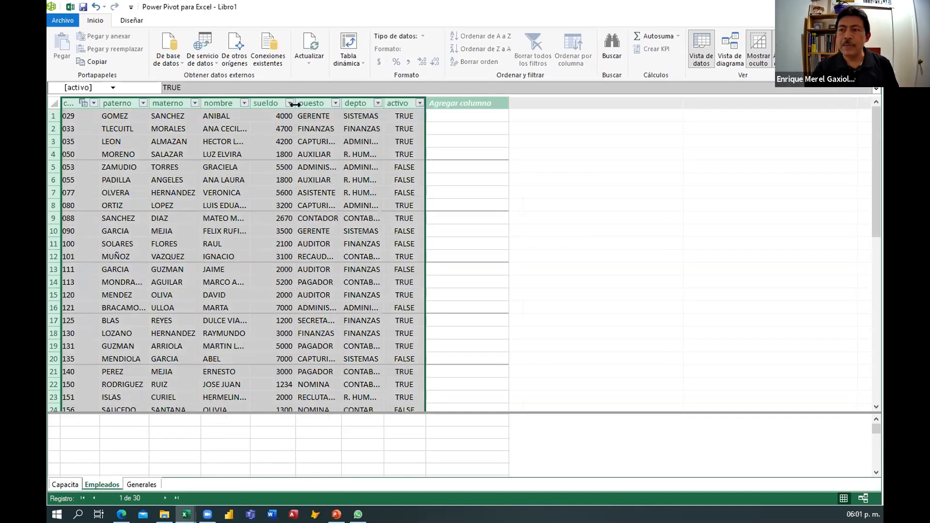
pyautogui.click(138, 484)
pyautogui.click(65, 485)
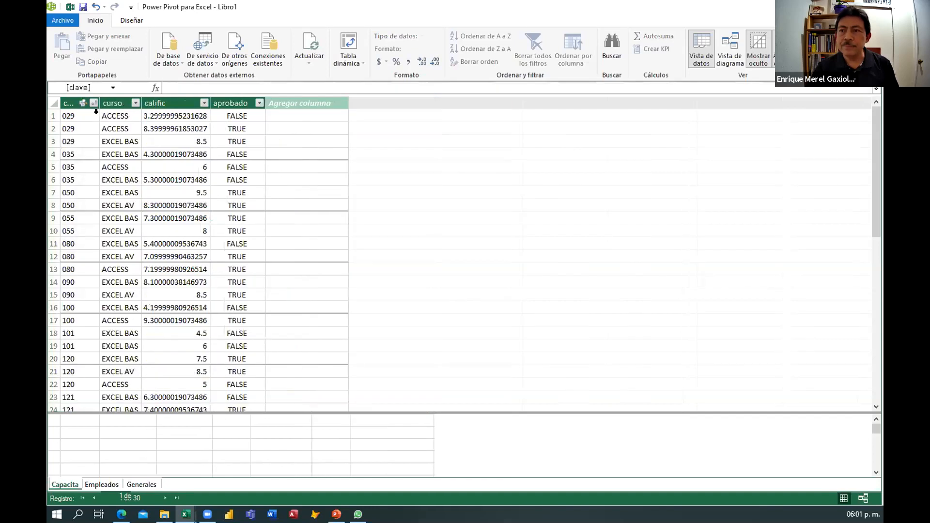
pyautogui.moveTo(79, 102); pyautogui.dragTo(211, 103)
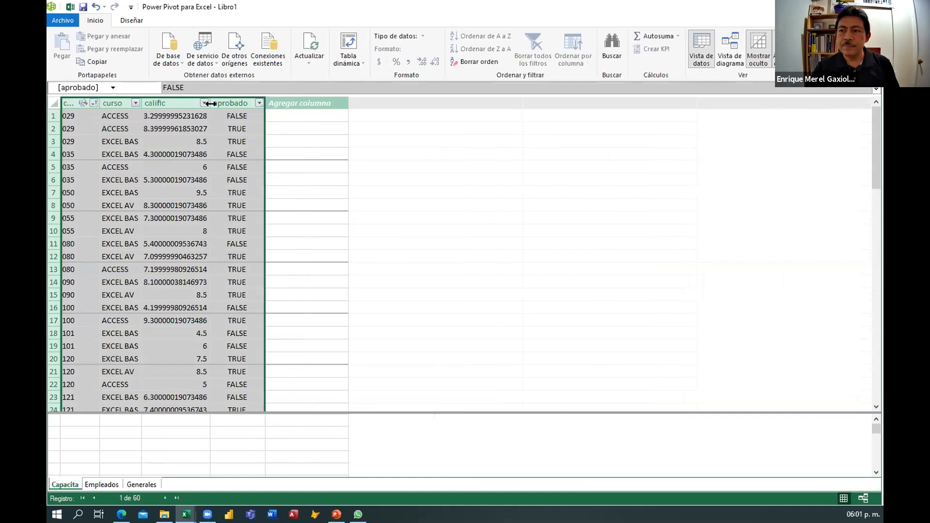
pyautogui.click(148, 243)
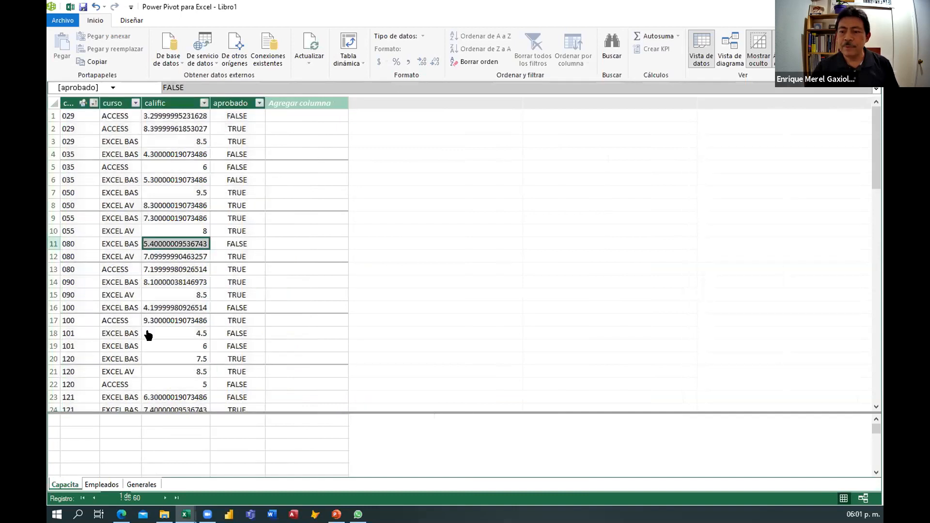
pyautogui.click(230, 232)
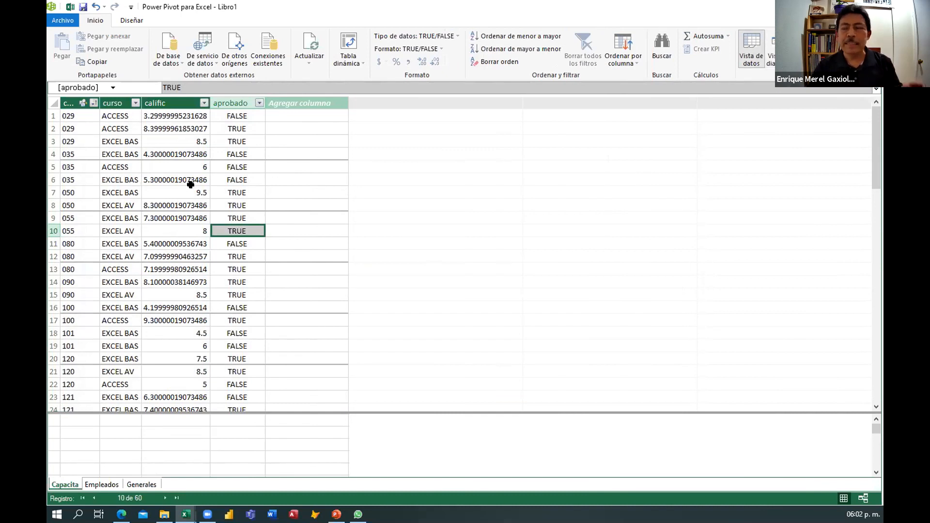
# Switch to diagram view and arrange the Empleados and Generales tables closer to Capacita.
pyautogui.click(778, 50)
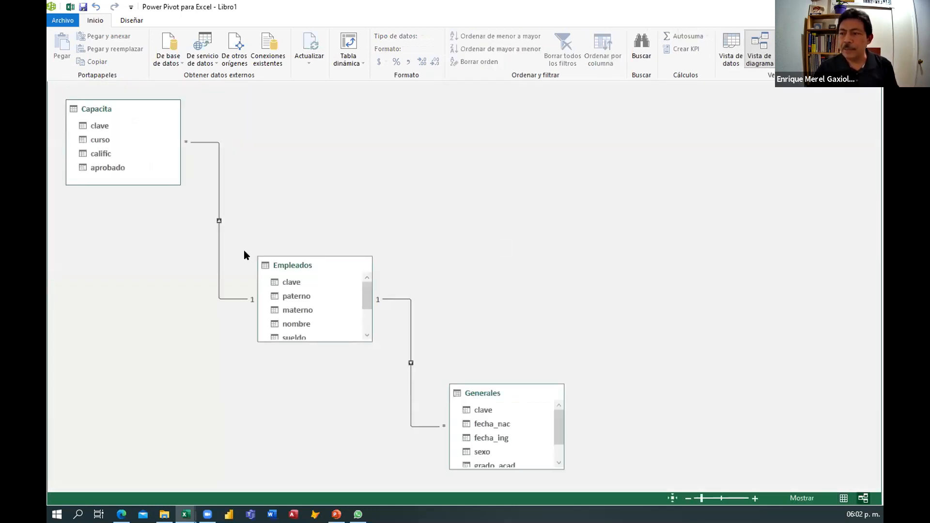
pyautogui.moveTo(292, 266); pyautogui.dragTo(323, 130)
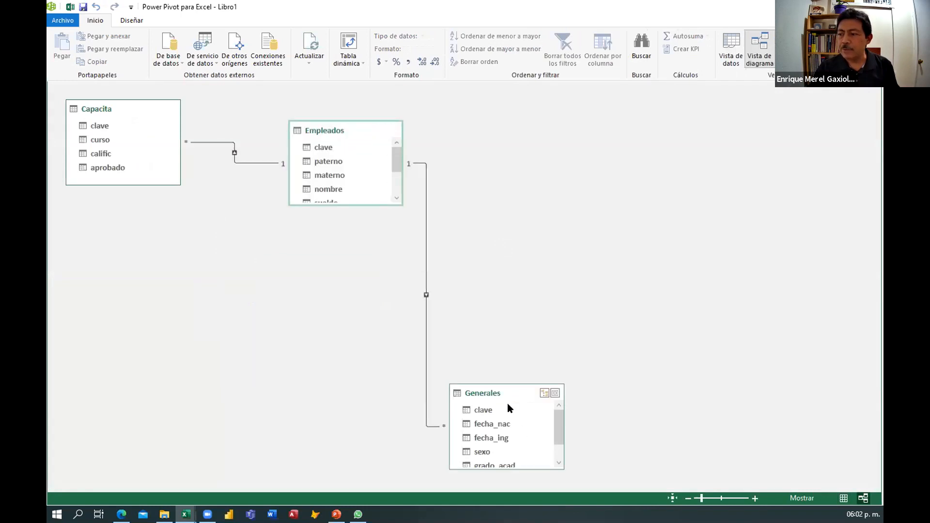
pyautogui.moveTo(501, 398); pyautogui.dragTo(283, 272)
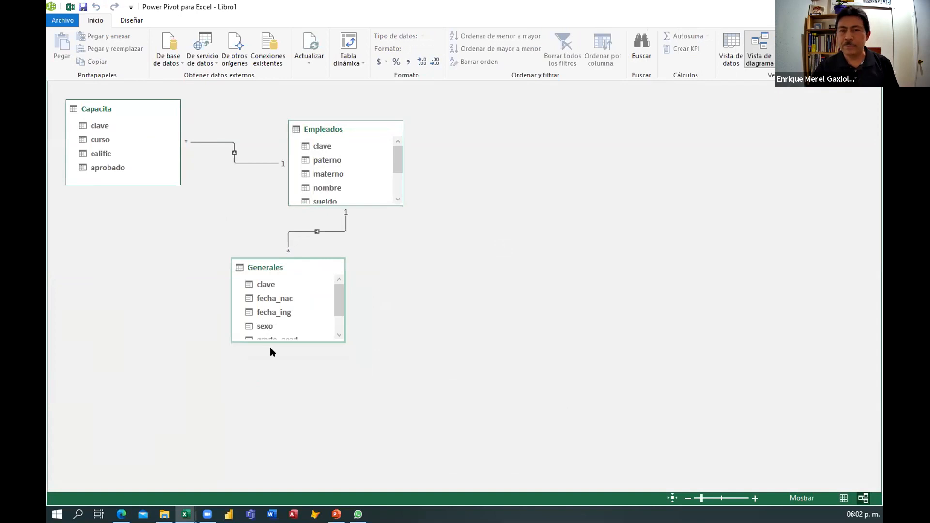
# Delete the relationships between Capacita and Empleados and between Empleados and Generales from the model.
pyautogui.click(245, 163)
pyautogui.press('Delete')
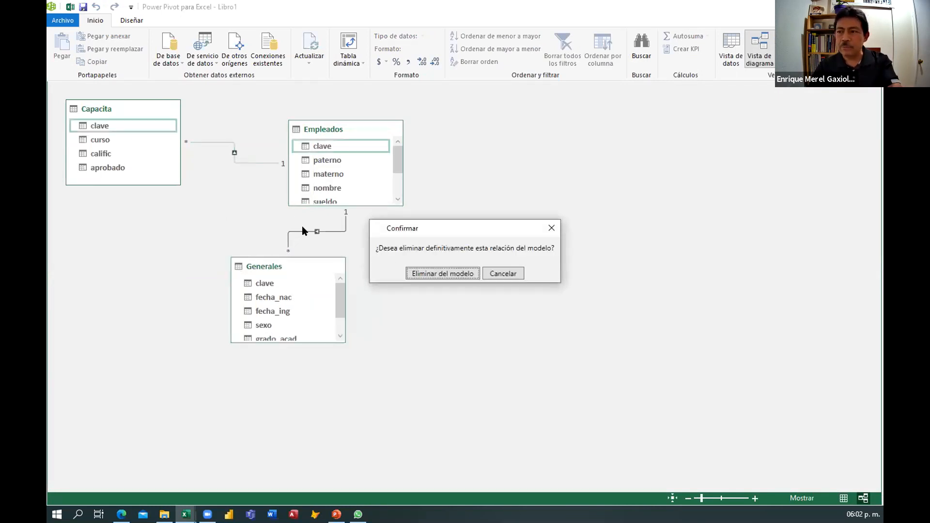
pyautogui.click(430, 274)
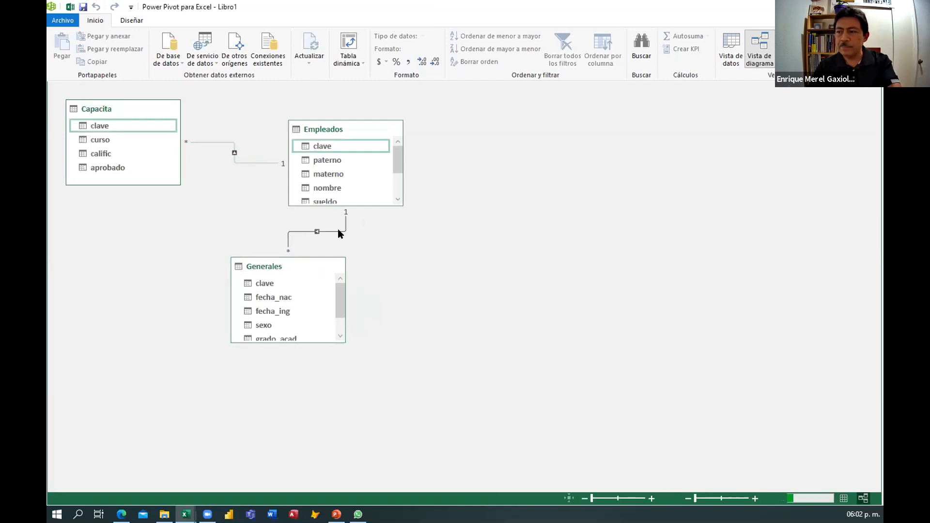
pyautogui.click(338, 231)
pyautogui.press('Delete')
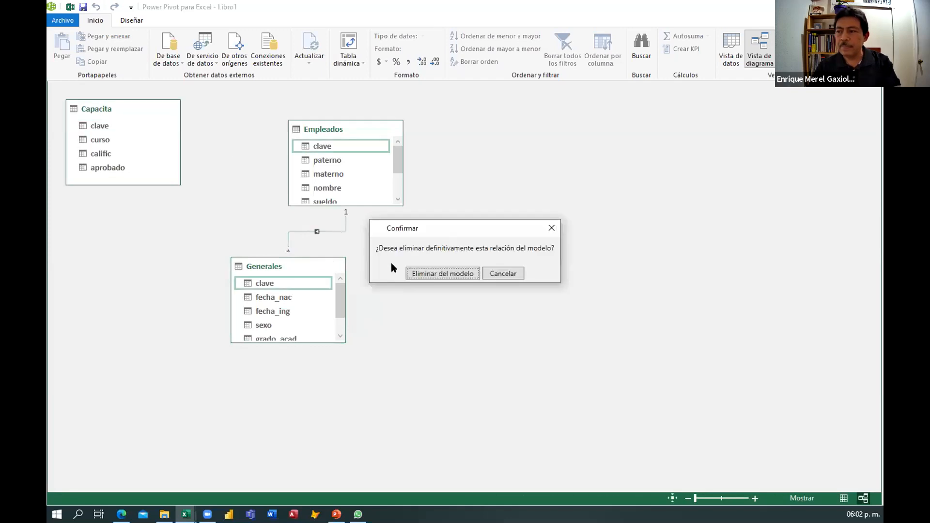
pyautogui.click(438, 272)
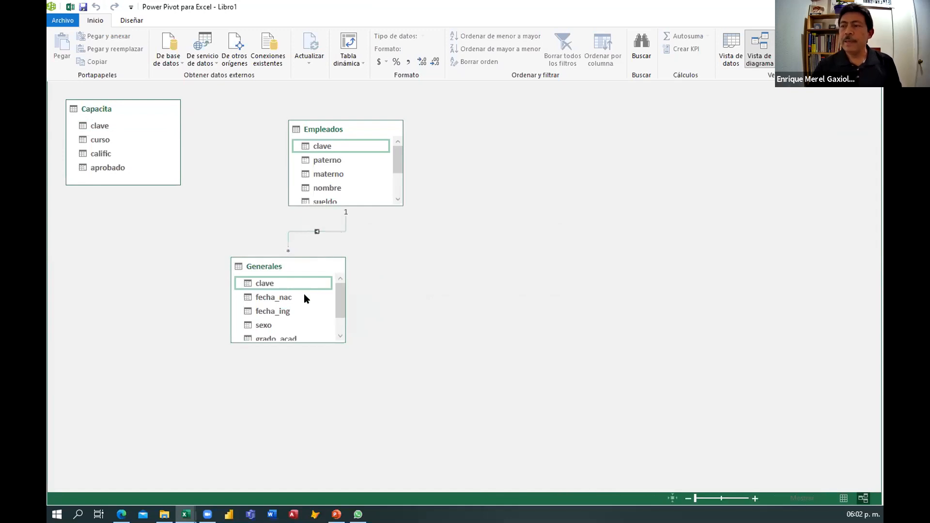
# Move the Generales table away from the Empleados table in the diagram.
pyautogui.click(303, 294)
pyautogui.moveTo(274, 268); pyautogui.dragTo(460, 286)
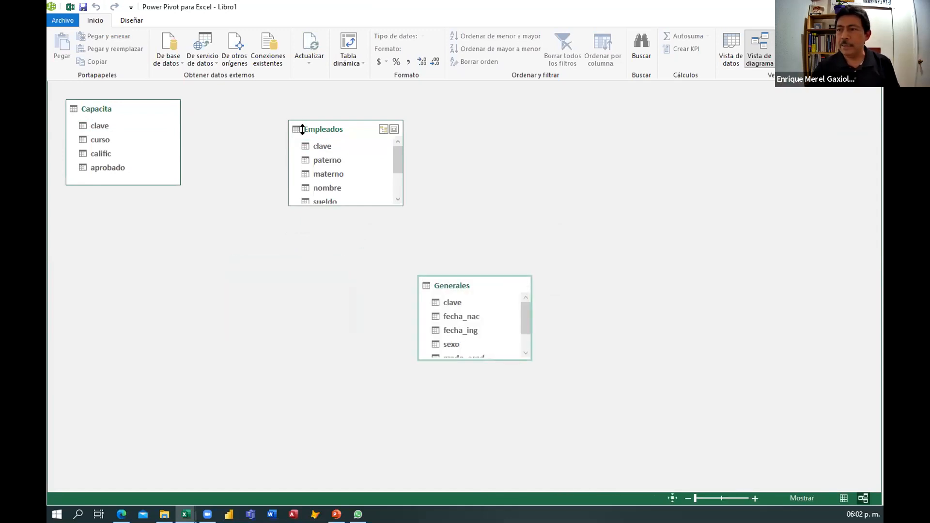
# Rearrange the Empleados, Capacita and Generales tables in the diagram and enlarge Empleados to show all its columns.
pyautogui.moveTo(326, 127); pyautogui.dragTo(135, 213)
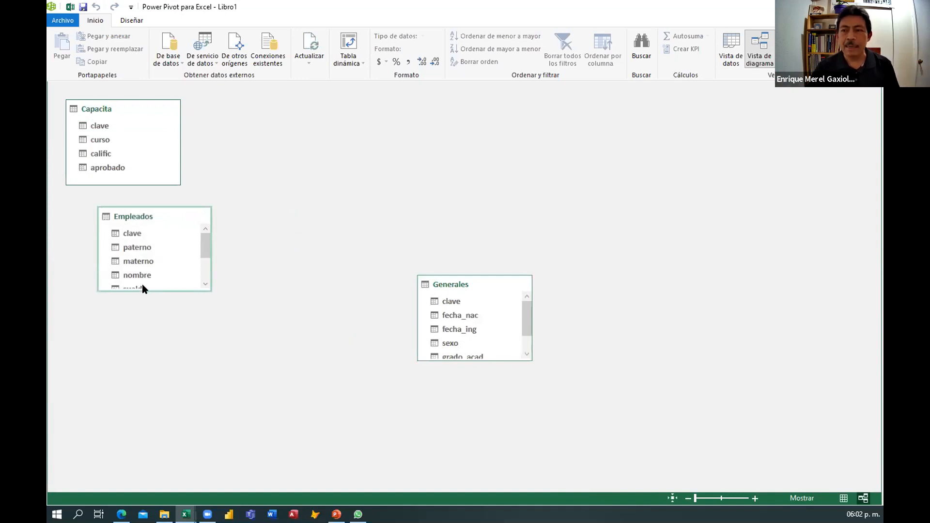
pyautogui.moveTo(154, 290); pyautogui.dragTo(154, 348)
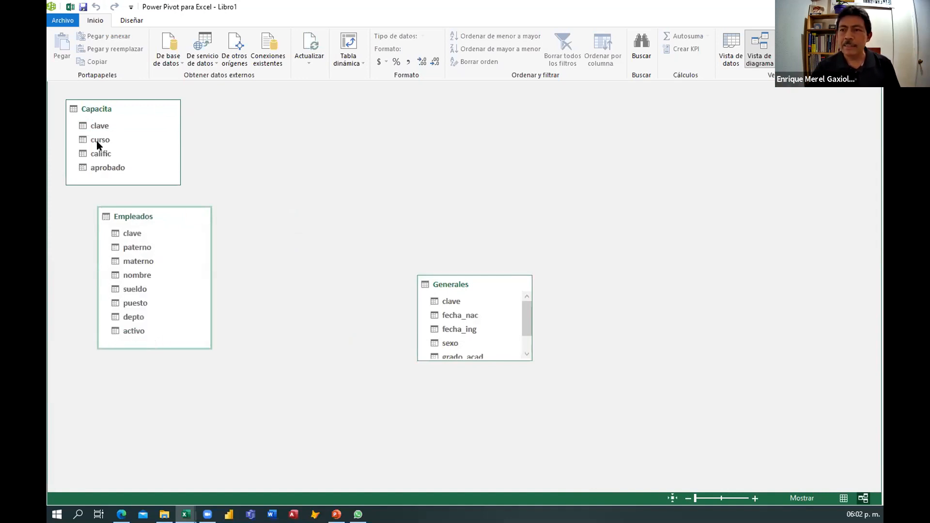
pyautogui.moveTo(95, 109); pyautogui.dragTo(346, 129)
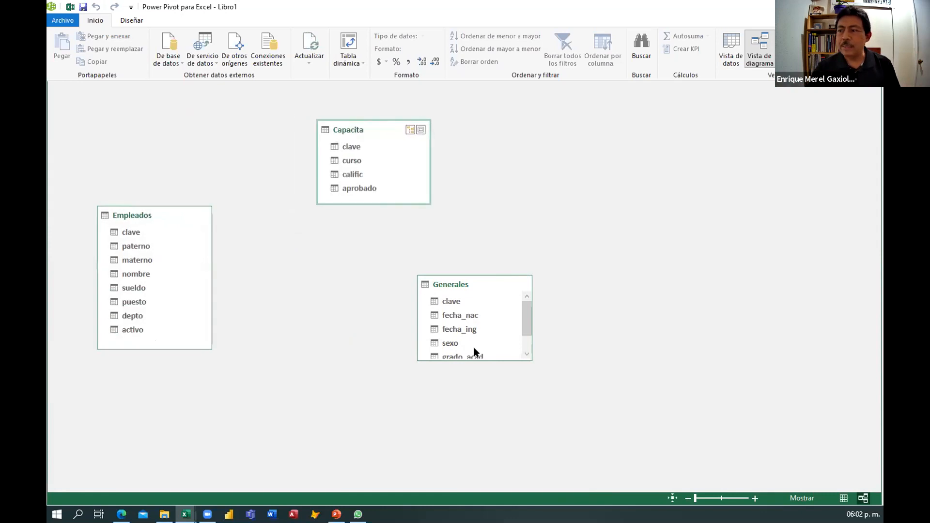
pyautogui.moveTo(467, 283); pyautogui.dragTo(353, 263)
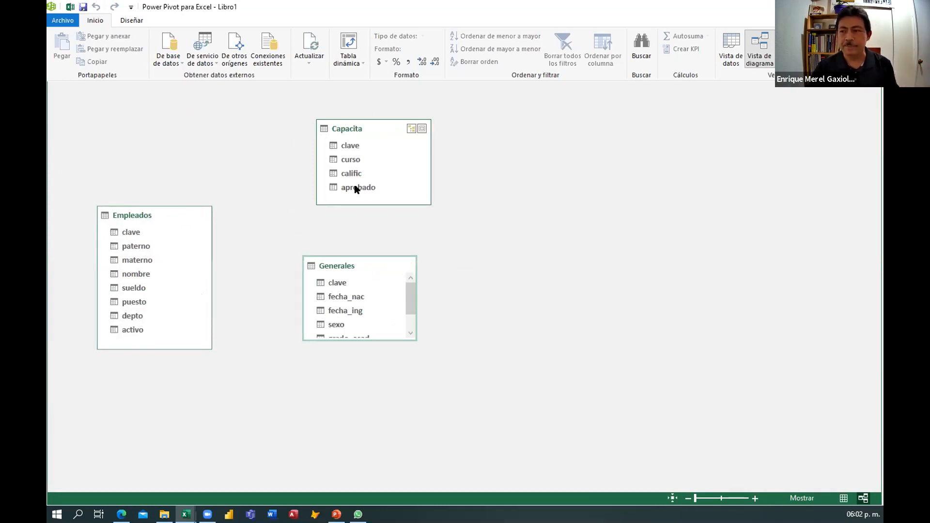
pyautogui.moveTo(347, 268); pyautogui.dragTo(367, 238)
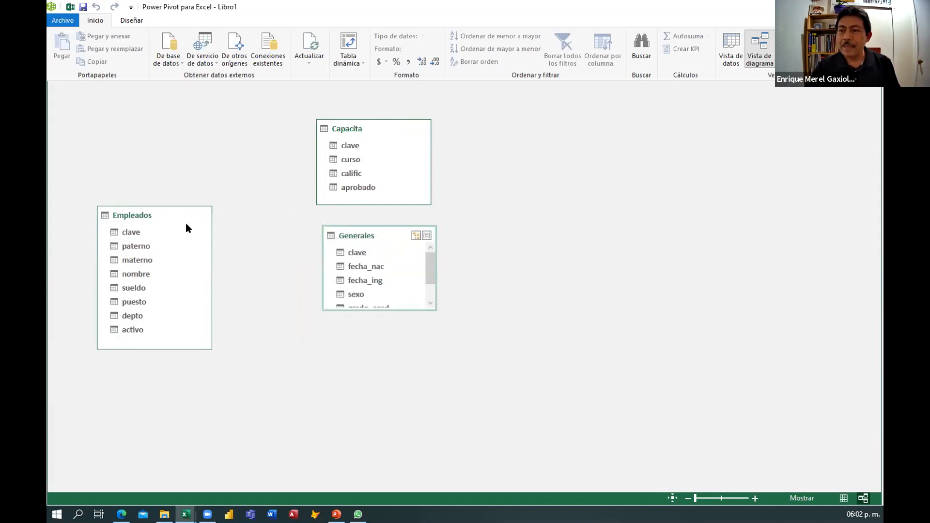
pyautogui.moveTo(173, 209); pyautogui.dragTo(182, 175)
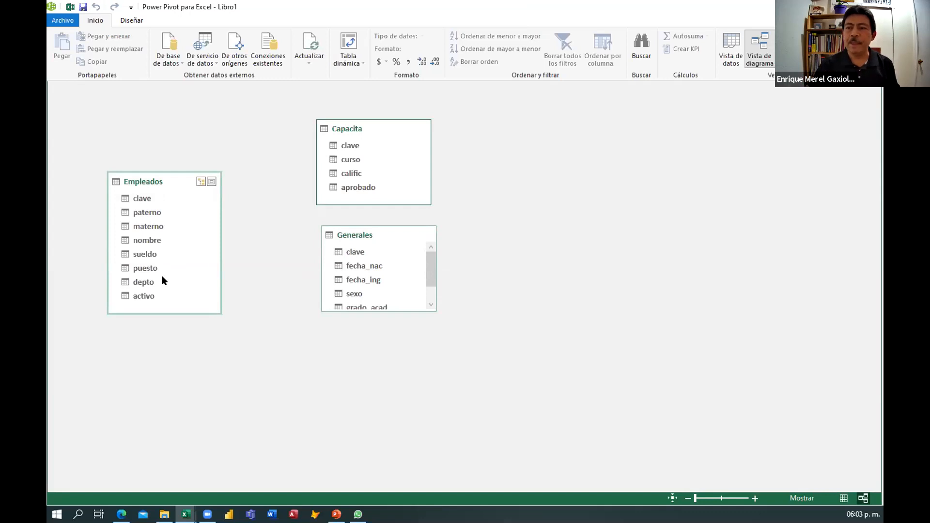
# Highlight the clave field in each table and enlarge the Generales table to show all its columns.
pyautogui.click(139, 199)
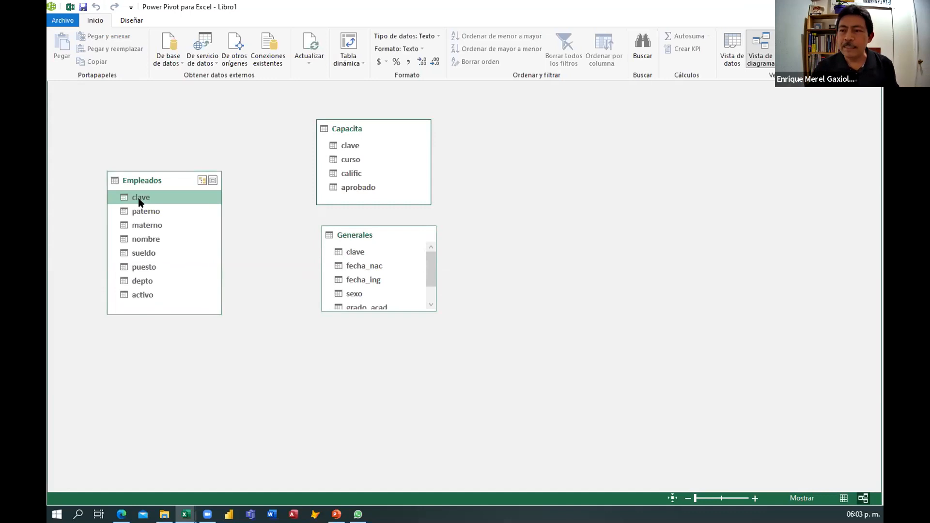
pyautogui.click(344, 147)
pyautogui.click(350, 252)
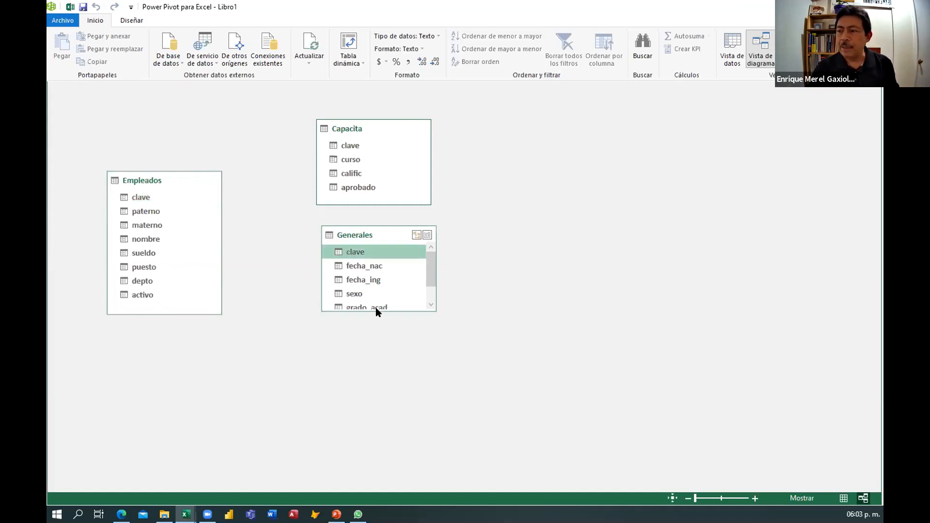
pyautogui.moveTo(376, 312); pyautogui.dragTo(373, 377)
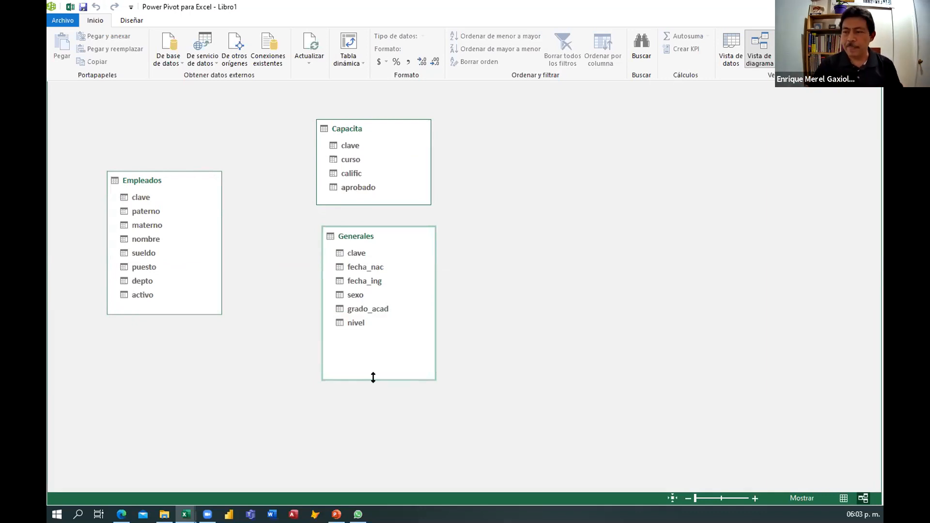
# Create a relationship from Empleados clave to Capacita clave and move Capacita to the right.
pyautogui.click(141, 200)
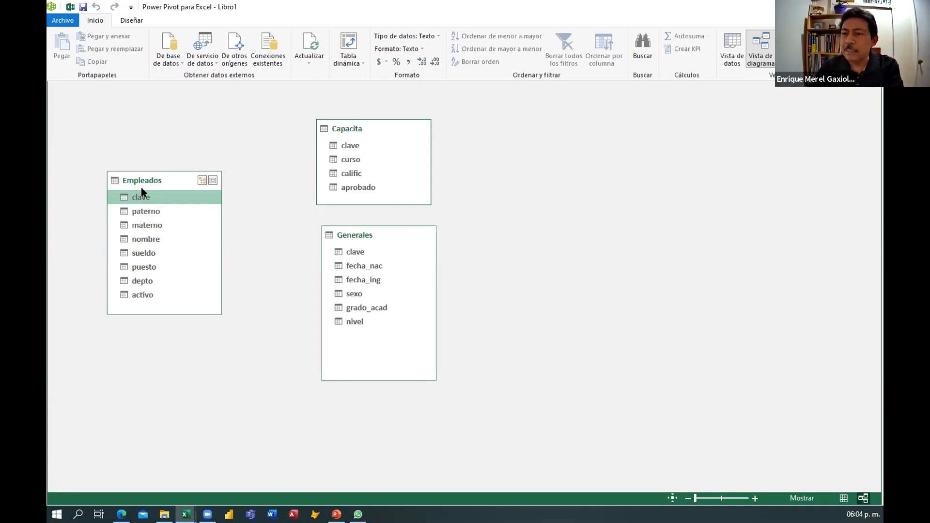
pyautogui.moveTo(144, 199); pyautogui.dragTo(349, 145)
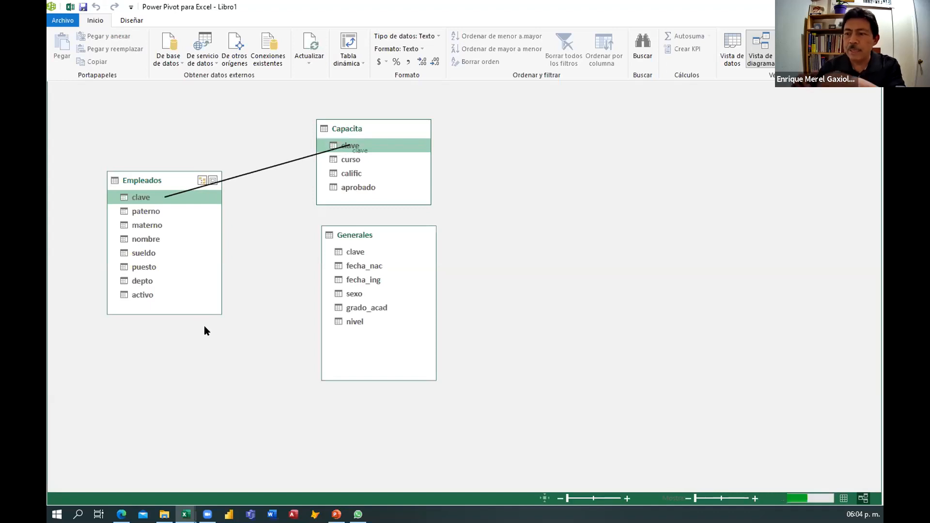
pyautogui.moveTo(367, 128); pyautogui.dragTo(446, 122)
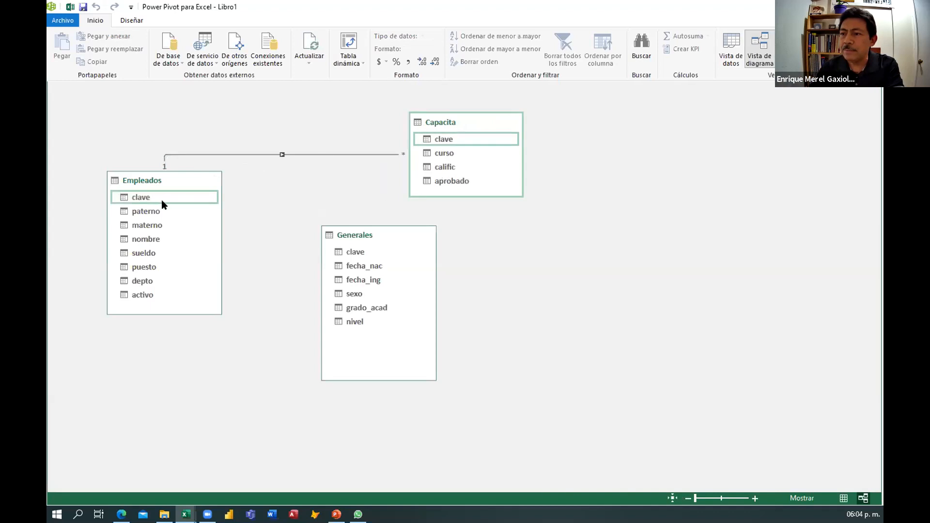
# Move Empleados down and create a relationship from its clave field to Generales clave.
pyautogui.moveTo(162, 180); pyautogui.dragTo(169, 218)
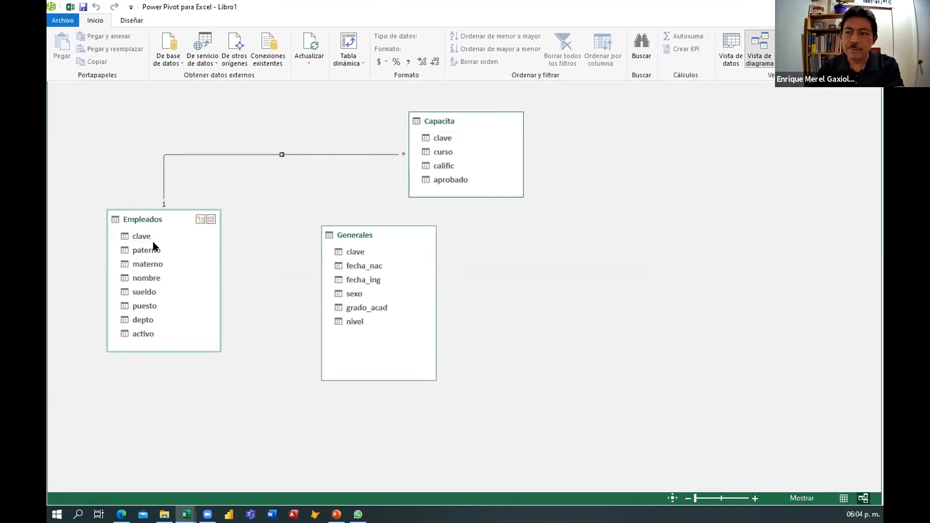
pyautogui.moveTo(142, 235); pyautogui.dragTo(358, 252)
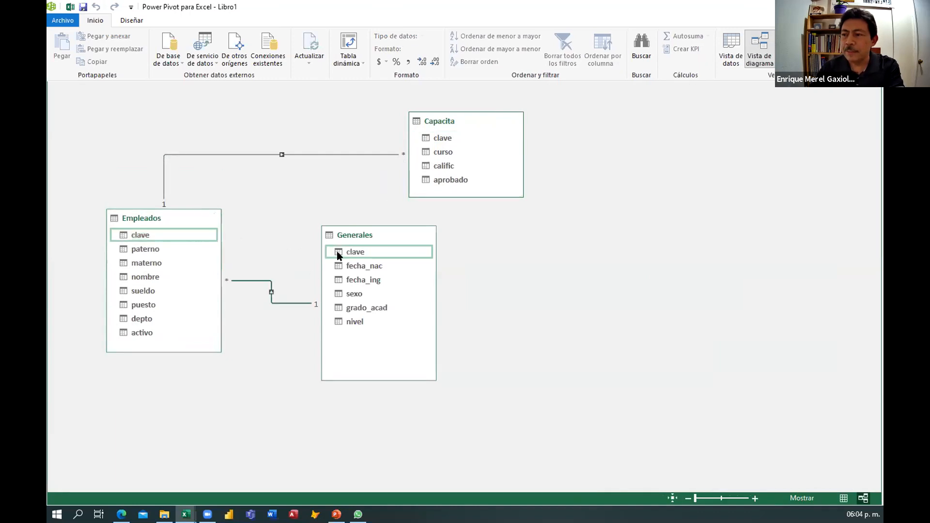
pyautogui.moveTo(373, 231); pyautogui.dragTo(469, 228)
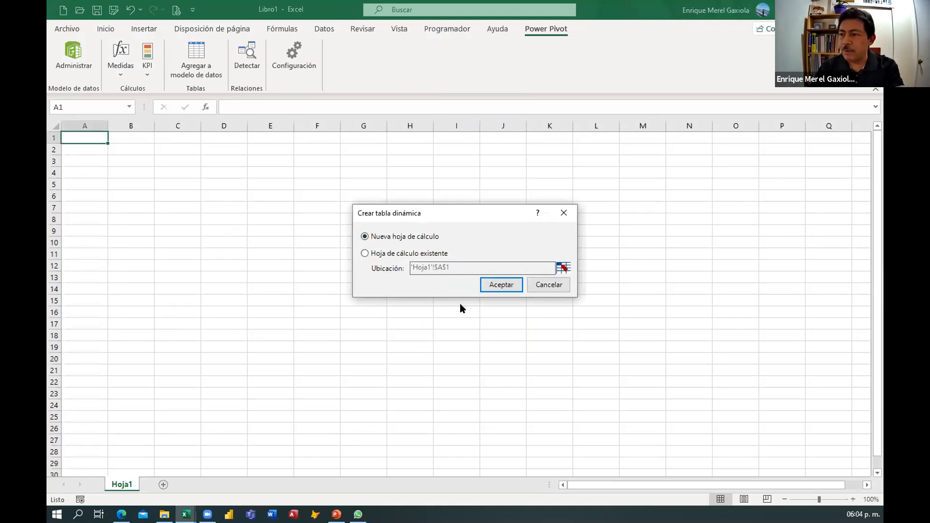
# Create a pivot table on a new worksheet and add the Empleados nombre field to the rows.
pyautogui.click(495, 281)
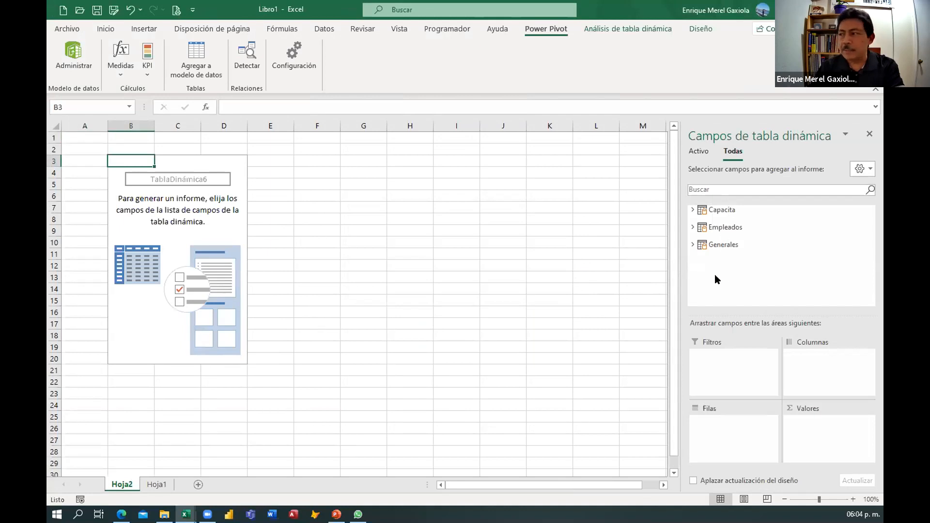
pyautogui.click(692, 227)
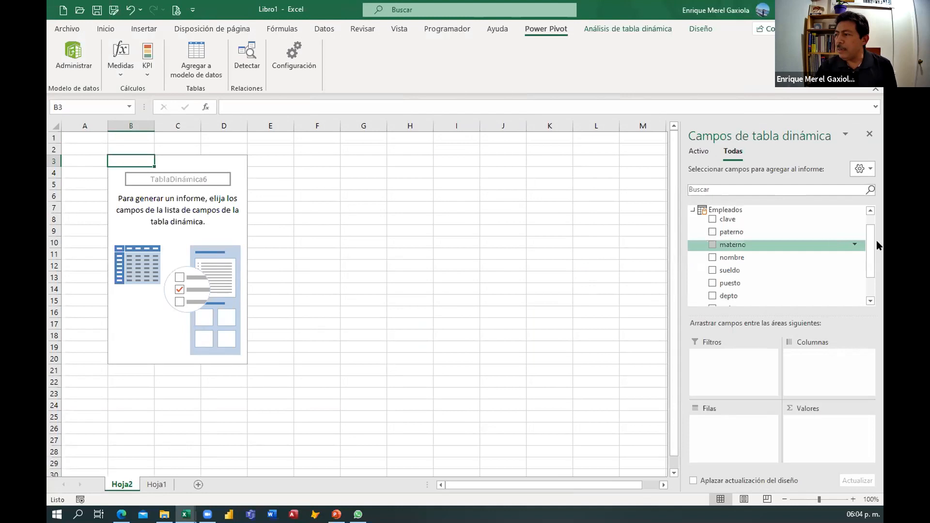
pyautogui.moveTo(870, 237); pyautogui.dragTo(870, 233)
pyautogui.moveTo(734, 266); pyautogui.dragTo(713, 426)
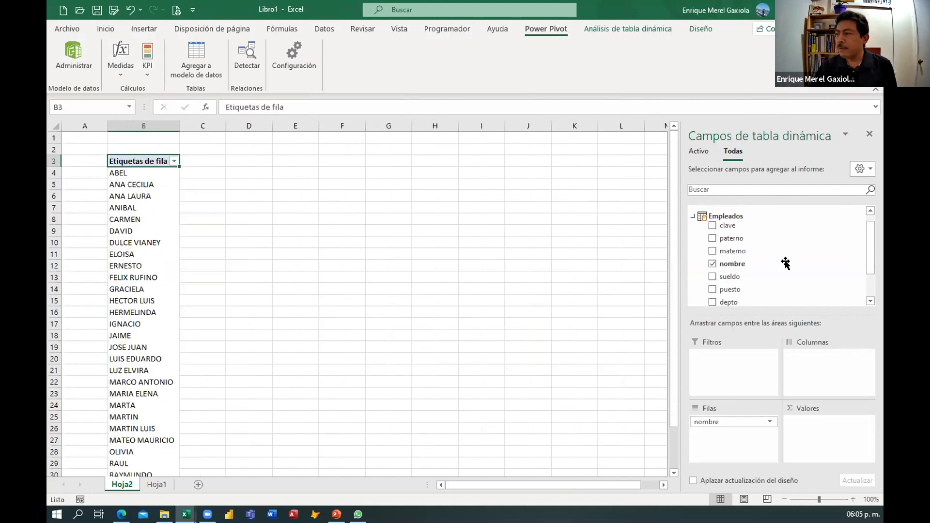
# Expand the Capacita table in the field list and add its calific field to the values.
pyautogui.click(692, 216)
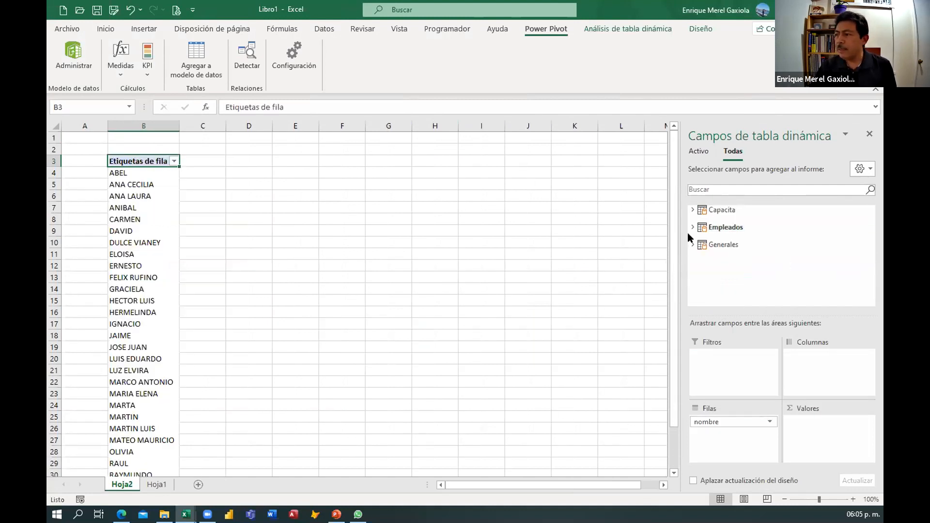
pyautogui.click(694, 245)
pyautogui.click(698, 227)
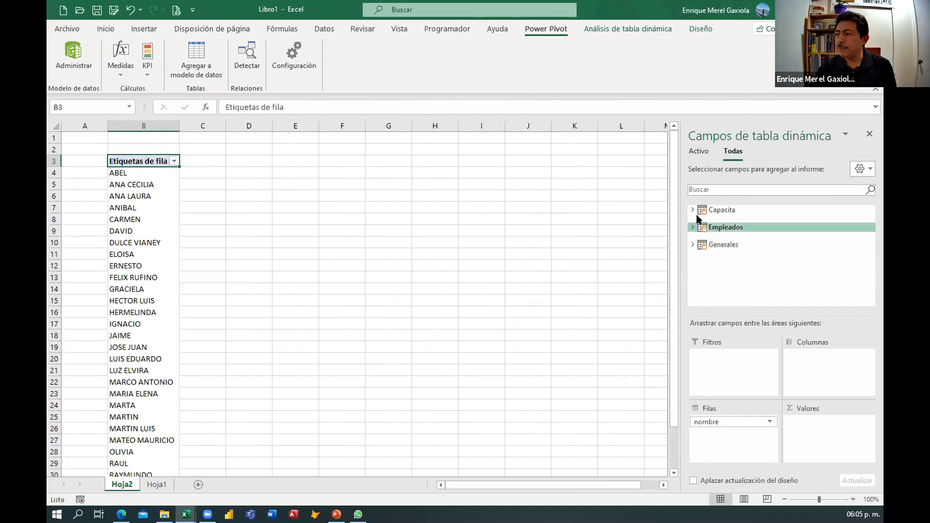
pyautogui.click(695, 211)
pyautogui.click(693, 210)
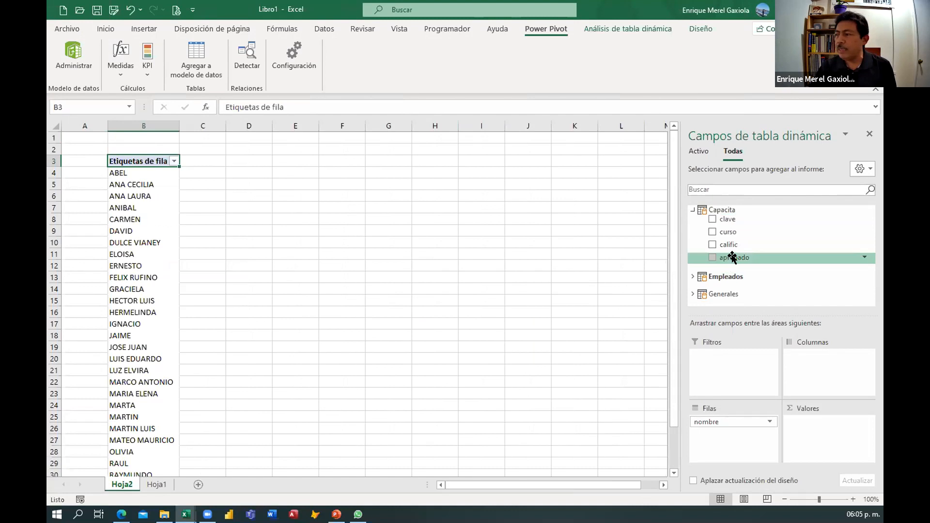
pyautogui.moveTo(729, 244); pyautogui.dragTo(801, 428)
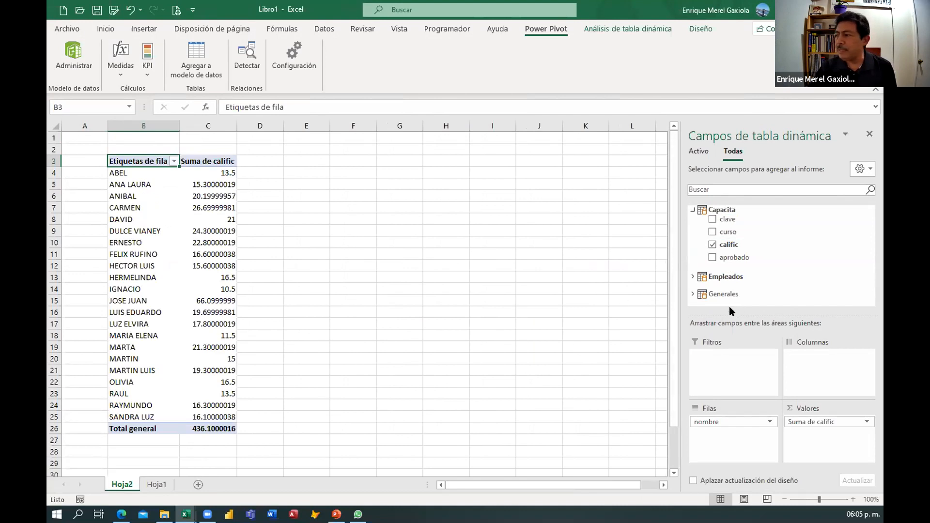
# Add the Capacita curso field to the columns and narrow column C of the pivot table.
pyautogui.moveTo(724, 232); pyautogui.dragTo(802, 362)
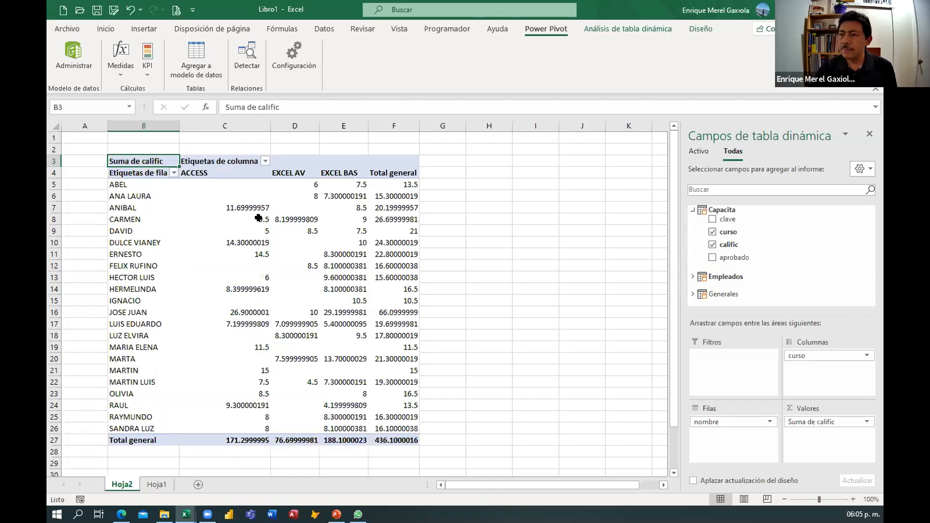
pyautogui.moveTo(240, 125); pyautogui.dragTo(236, 125)
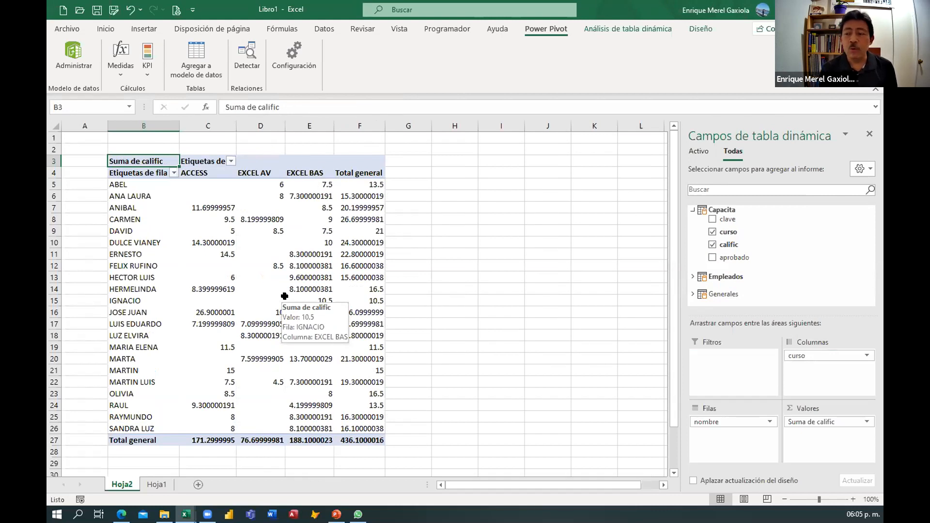
pyautogui.click(268, 186)
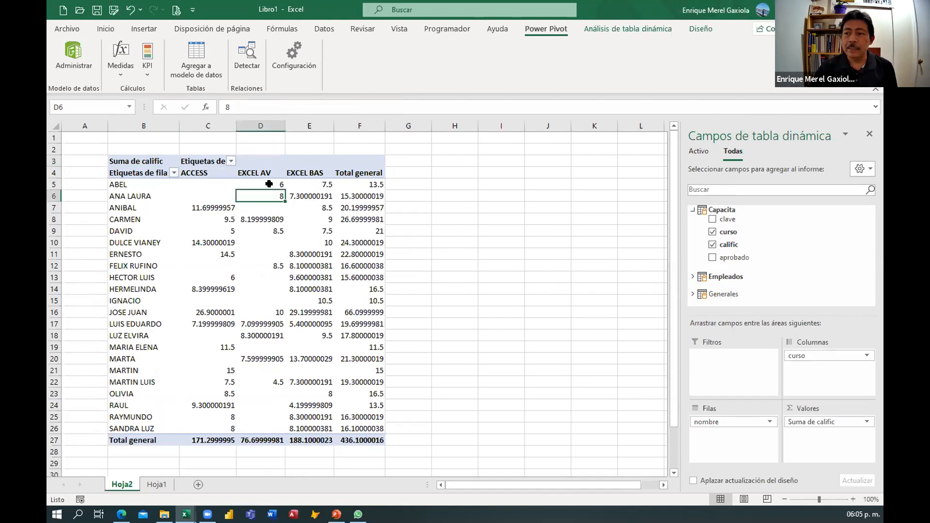
pyautogui.click(302, 182)
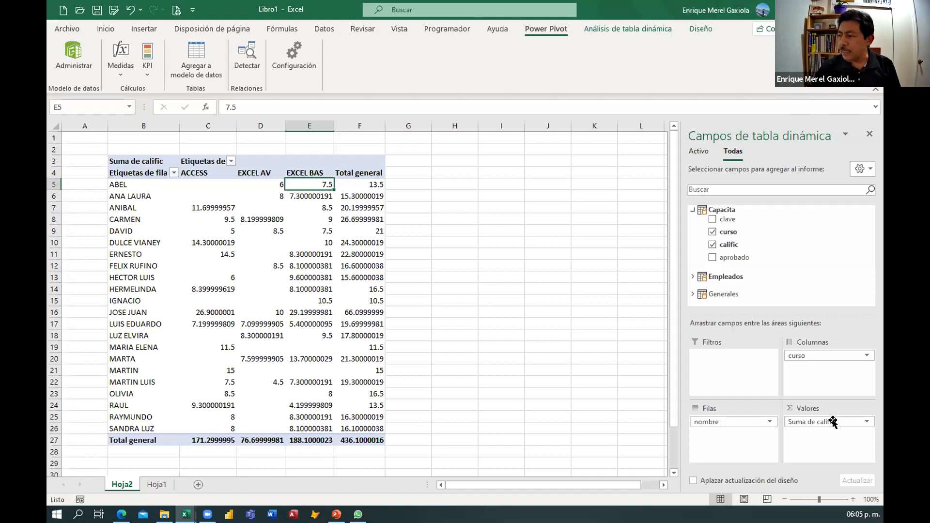
# Change the calific value field to summarize by Promedio.
pyautogui.click(851, 422)
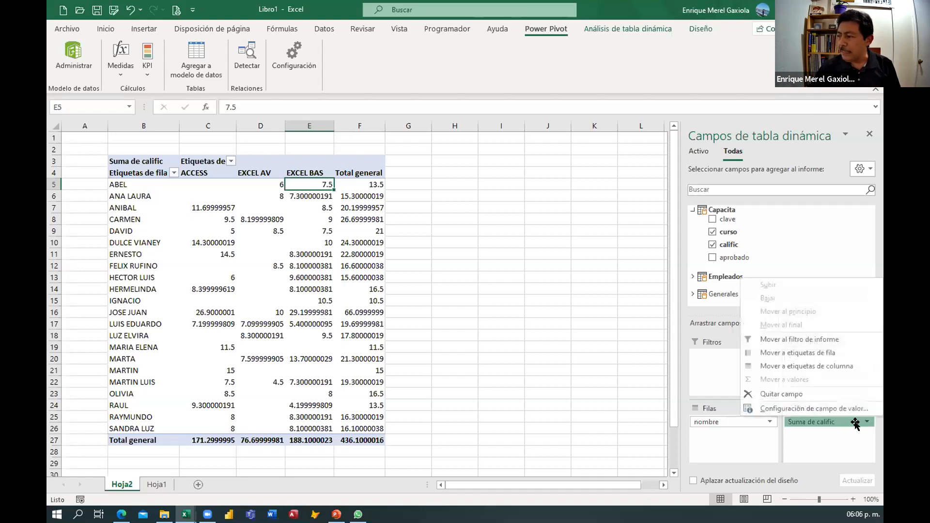
pyautogui.click(815, 408)
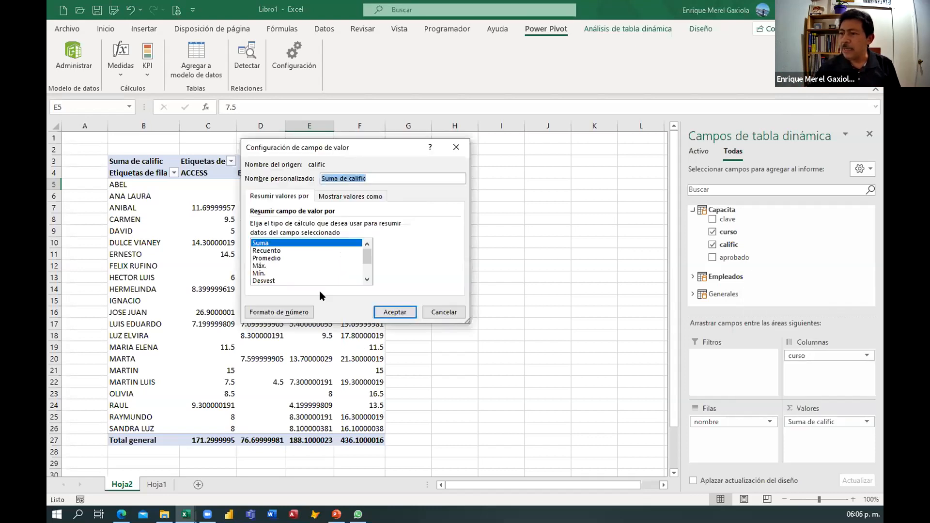
pyautogui.click(266, 258)
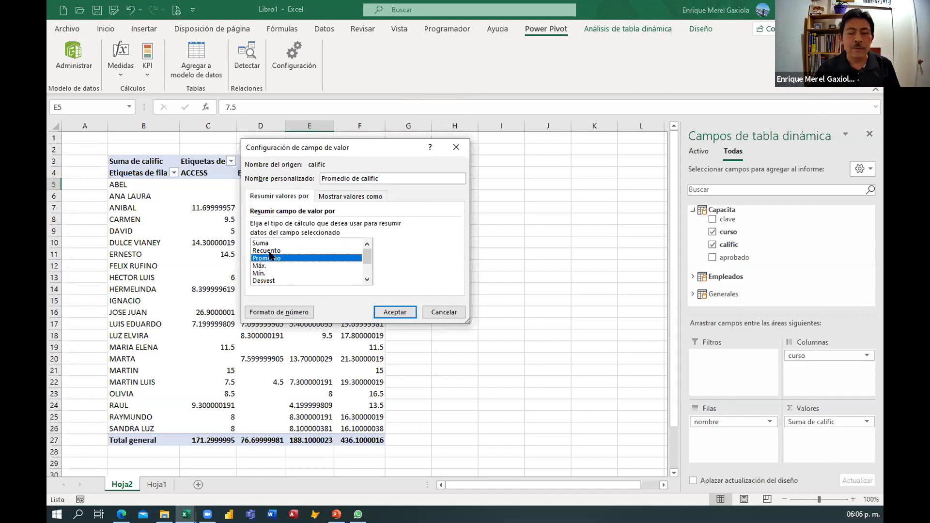
pyautogui.moveTo(300, 150); pyautogui.dragTo(283, 220)
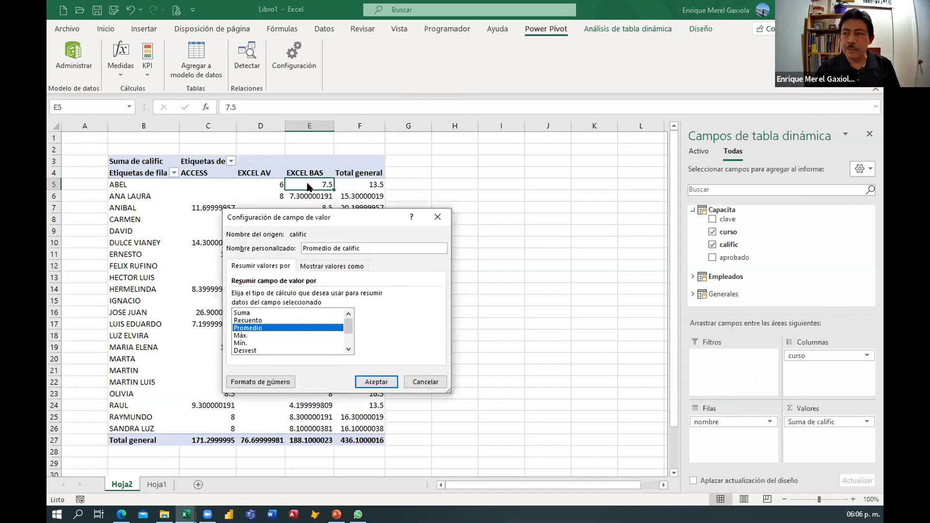
pyautogui.click(383, 385)
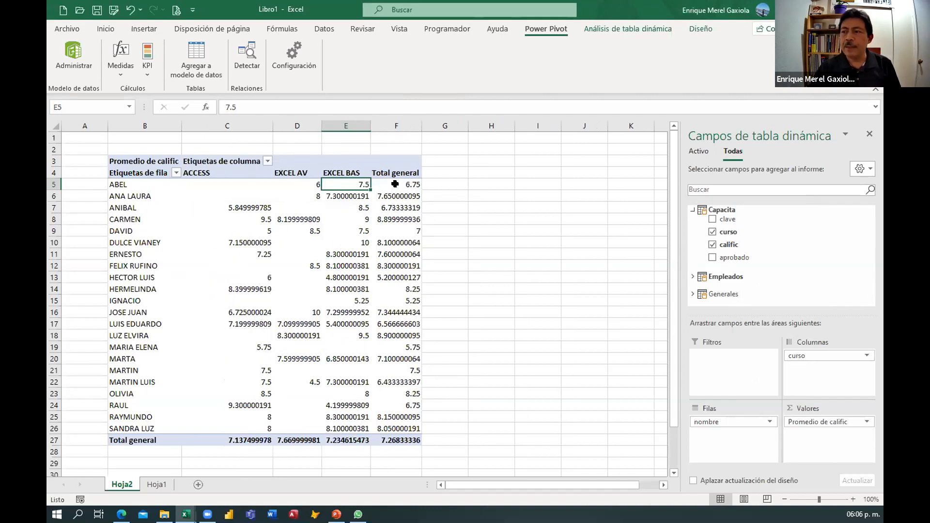
# Set the number format of the Promedio de calific value field to Número with 2 decimal places and a thousands separator.
pyautogui.click(394, 184)
pyautogui.click(110, 184)
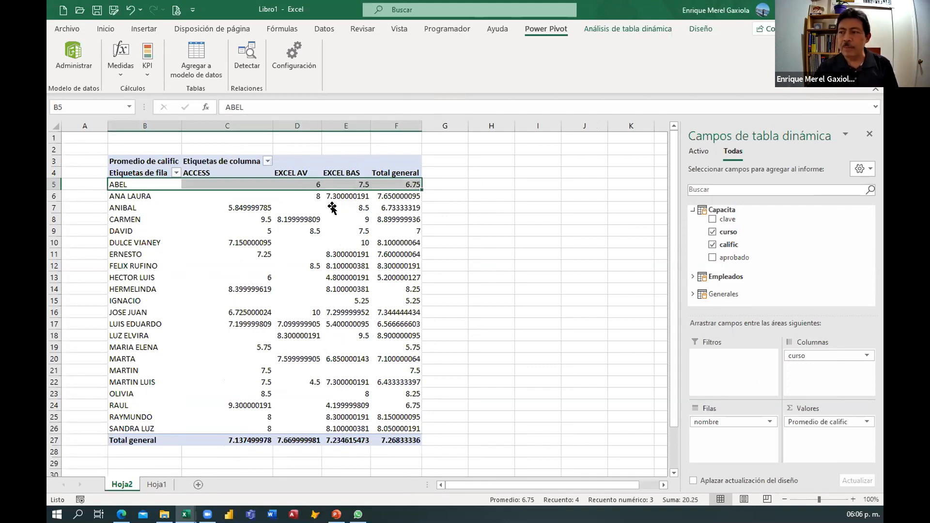
pyautogui.click(389, 183)
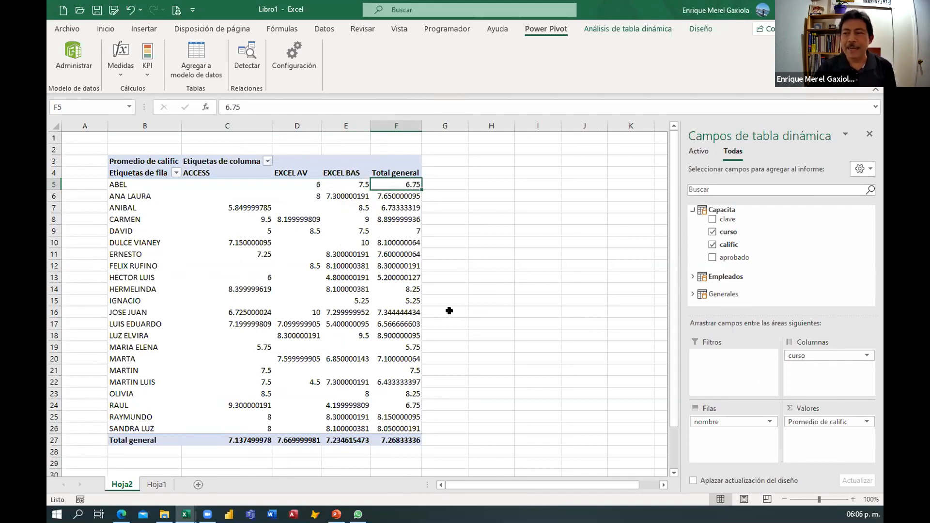
pyautogui.click(235, 209)
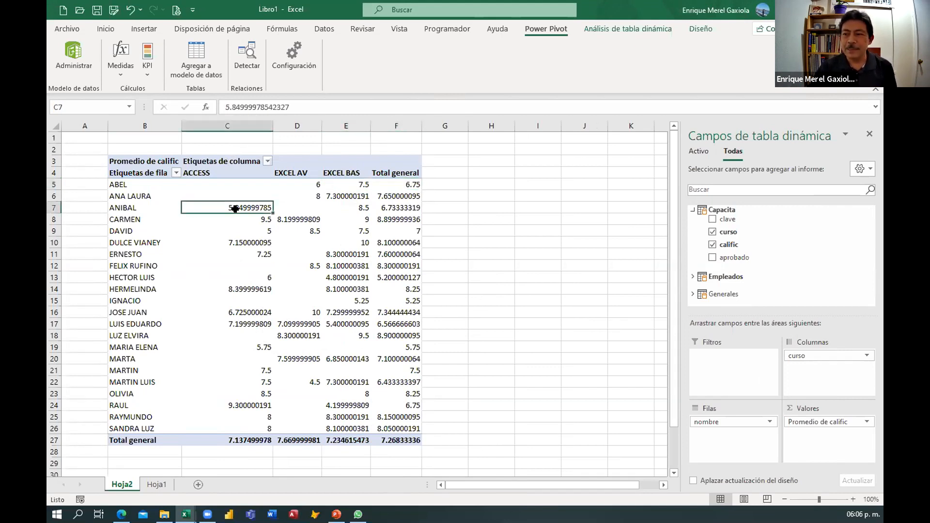
pyautogui.hotkey('shift', 'F10')
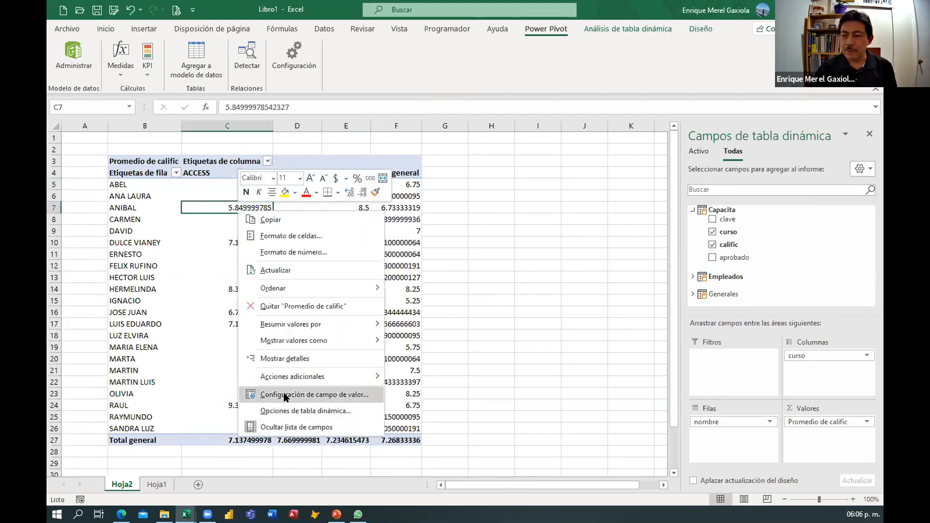
pyautogui.click(285, 395)
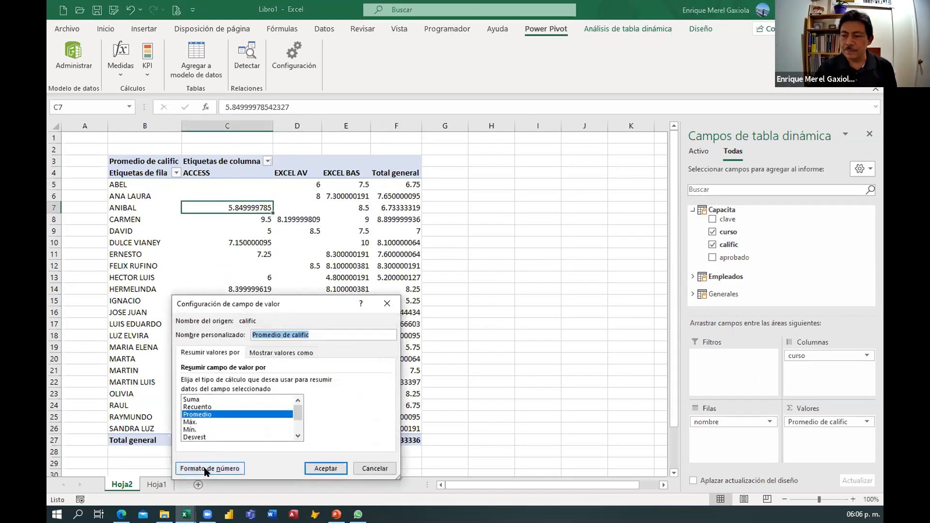
pyautogui.click(210, 468)
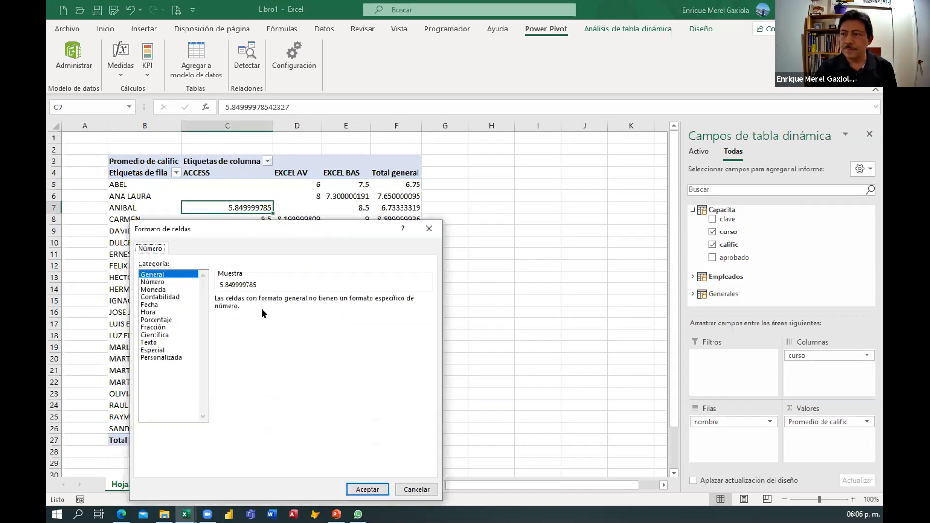
pyautogui.click(168, 289)
pyautogui.click(163, 282)
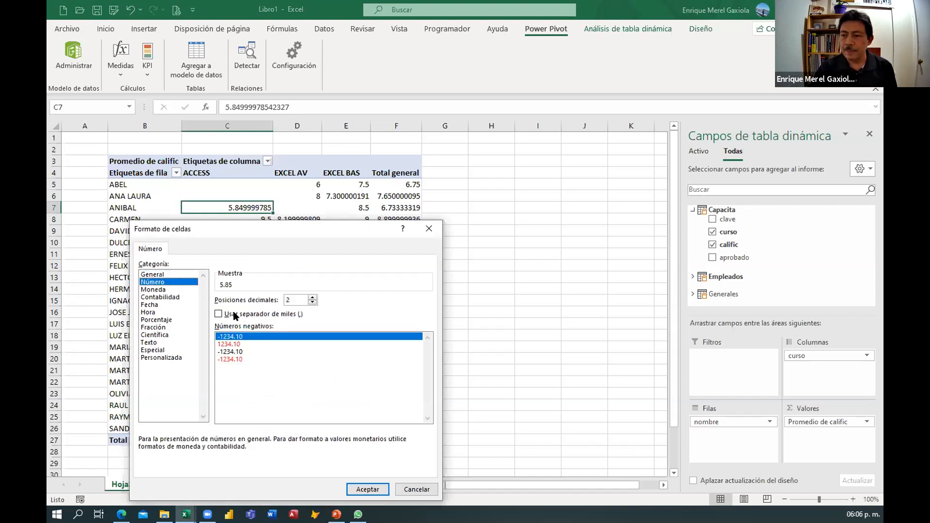
pyautogui.click(218, 315)
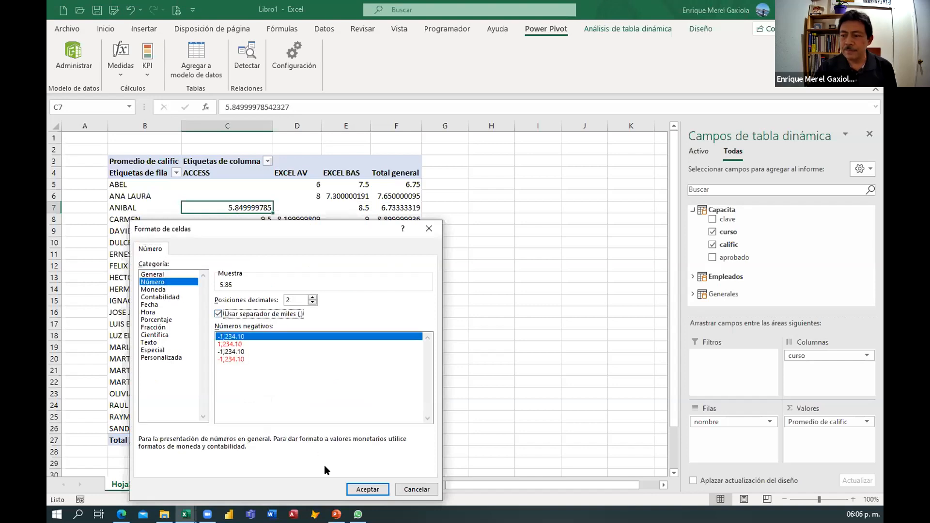
pyautogui.click(364, 489)
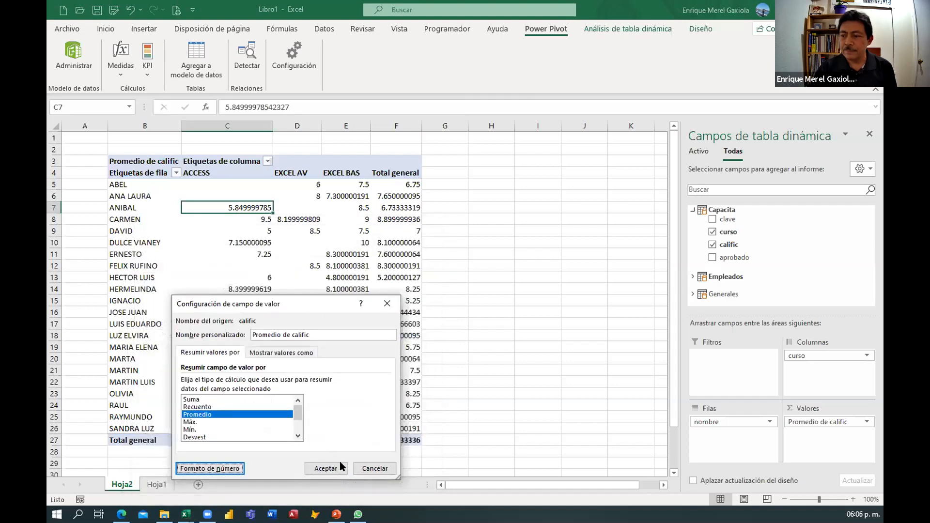
pyautogui.click(327, 468)
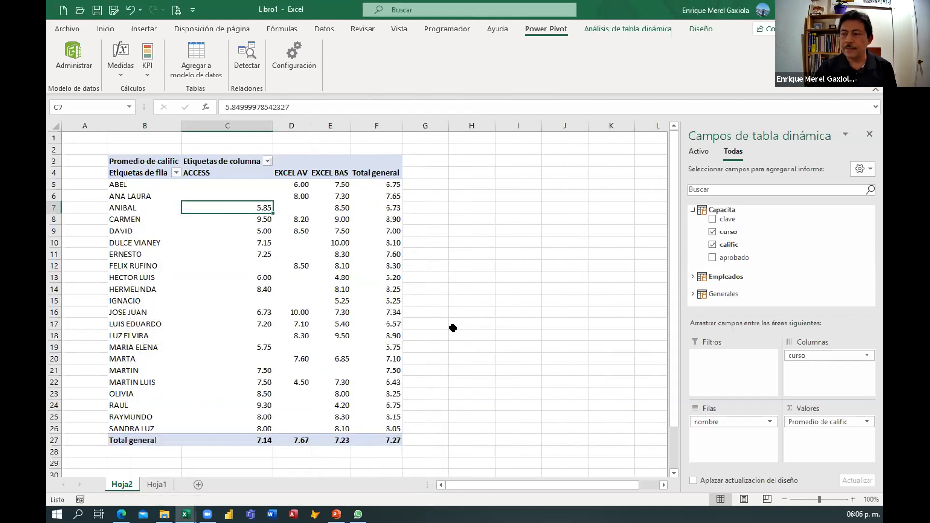
# Switch to the Power Pivot for Excel window to view the data model diagram.
pyautogui.click(453, 329)
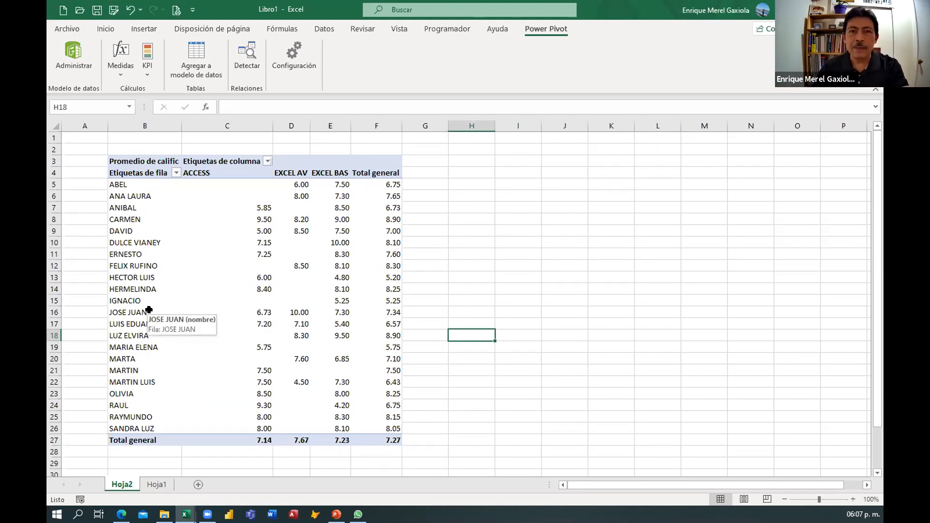
pyautogui.click(135, 241)
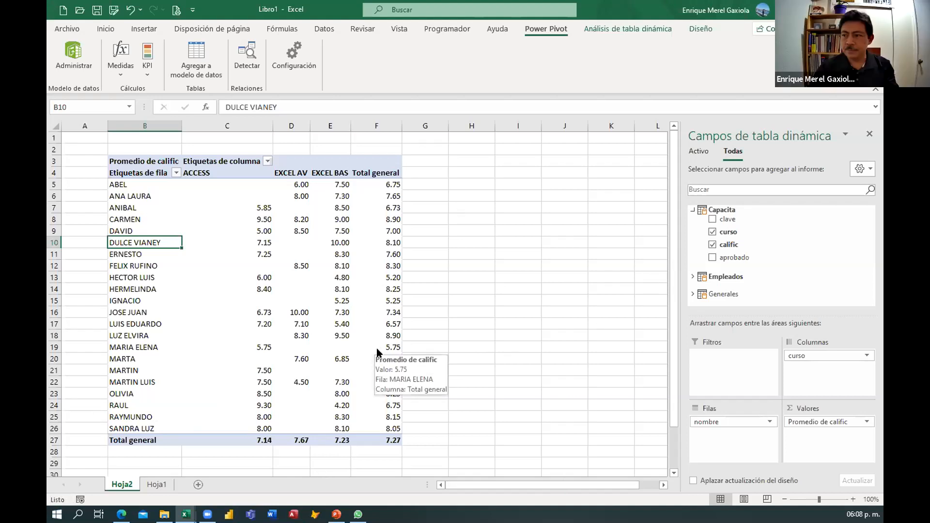
pyautogui.hotkey('alt', 'Tab')
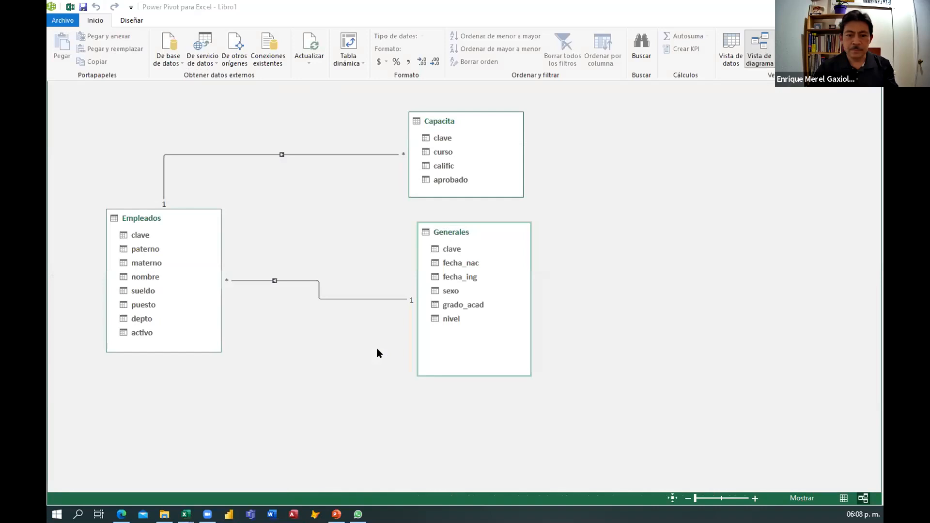